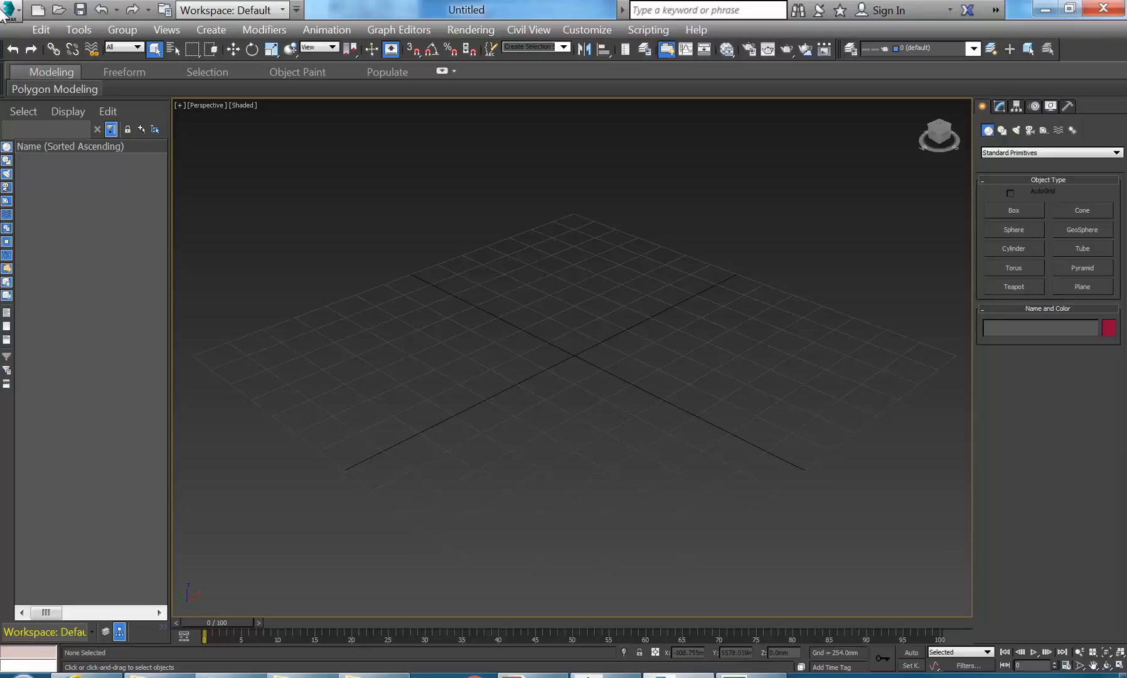
# Create a new scene from the Original Start Up template
pyautogui.click(7, 12)
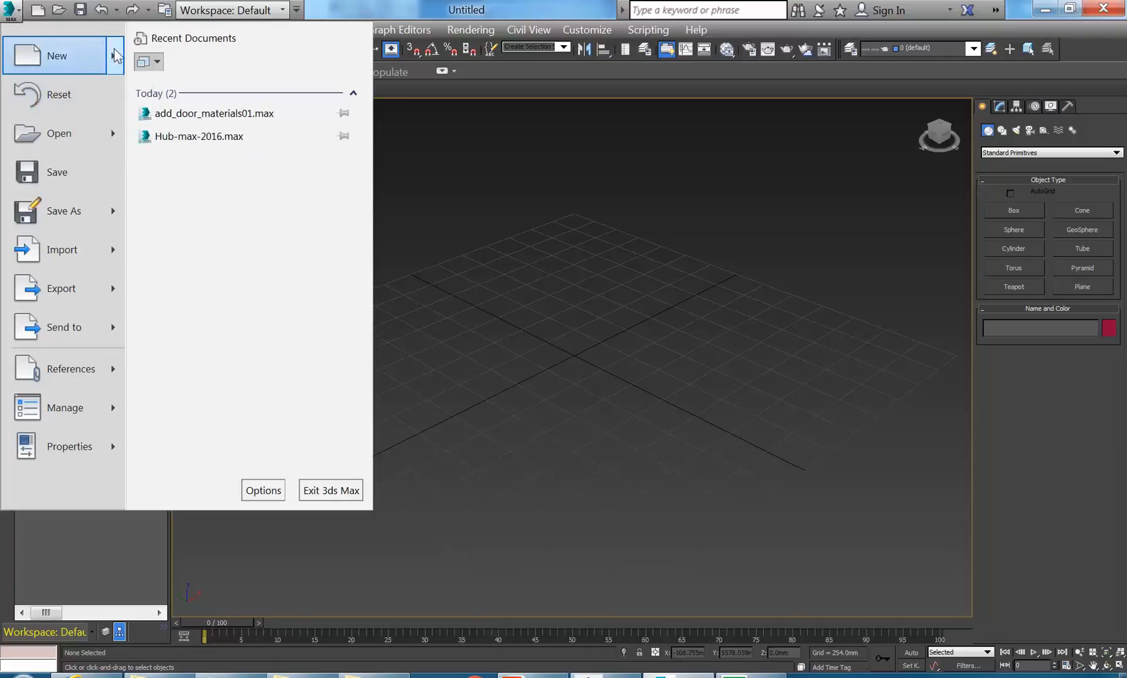
pyautogui.moveTo(114, 55)
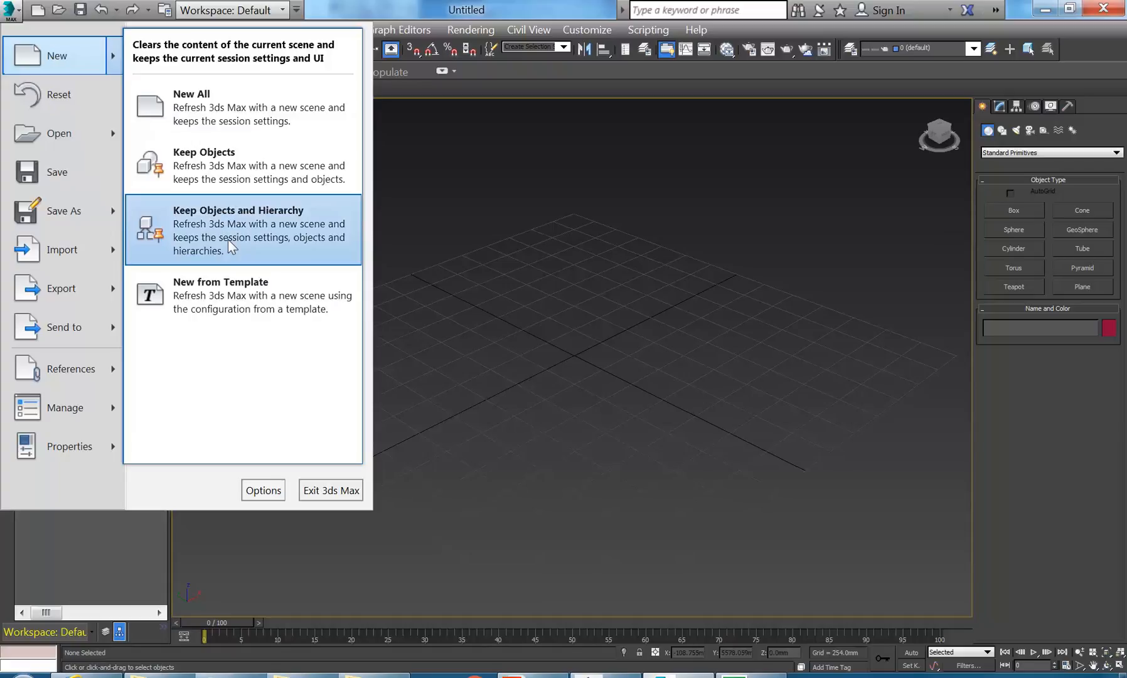
pyautogui.click(228, 286)
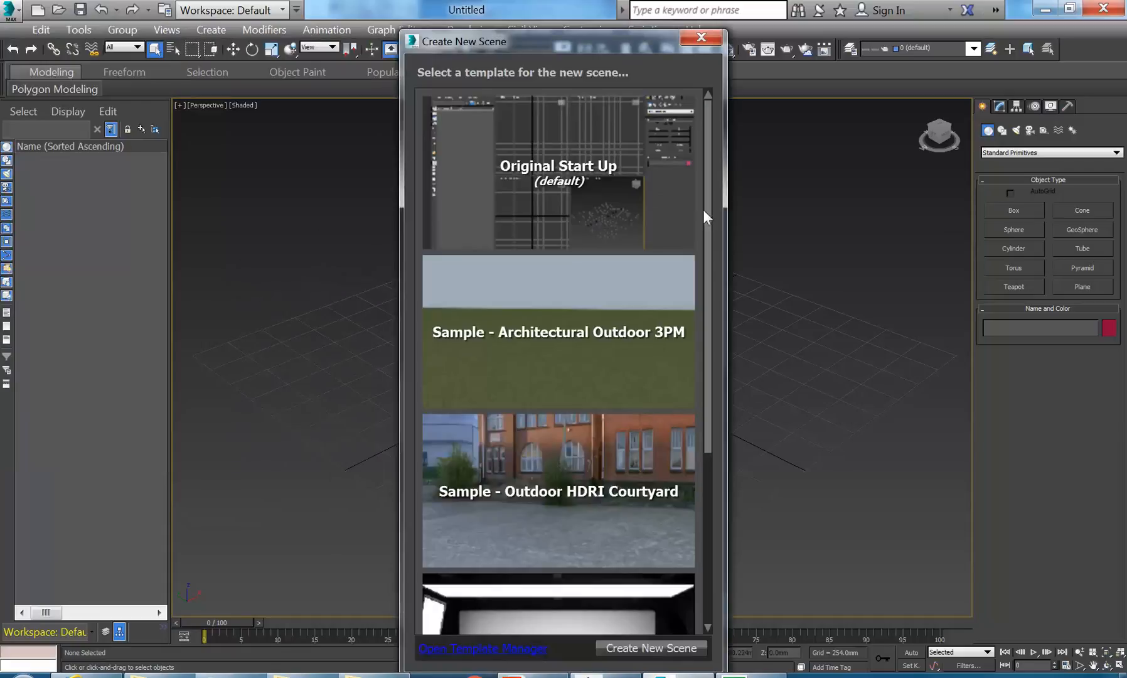
pyautogui.moveTo(706, 209)
pyautogui.mouseDown()
pyautogui.moveTo(713, 408)
pyautogui.moveTo(711, 196)
pyautogui.mouseUp()
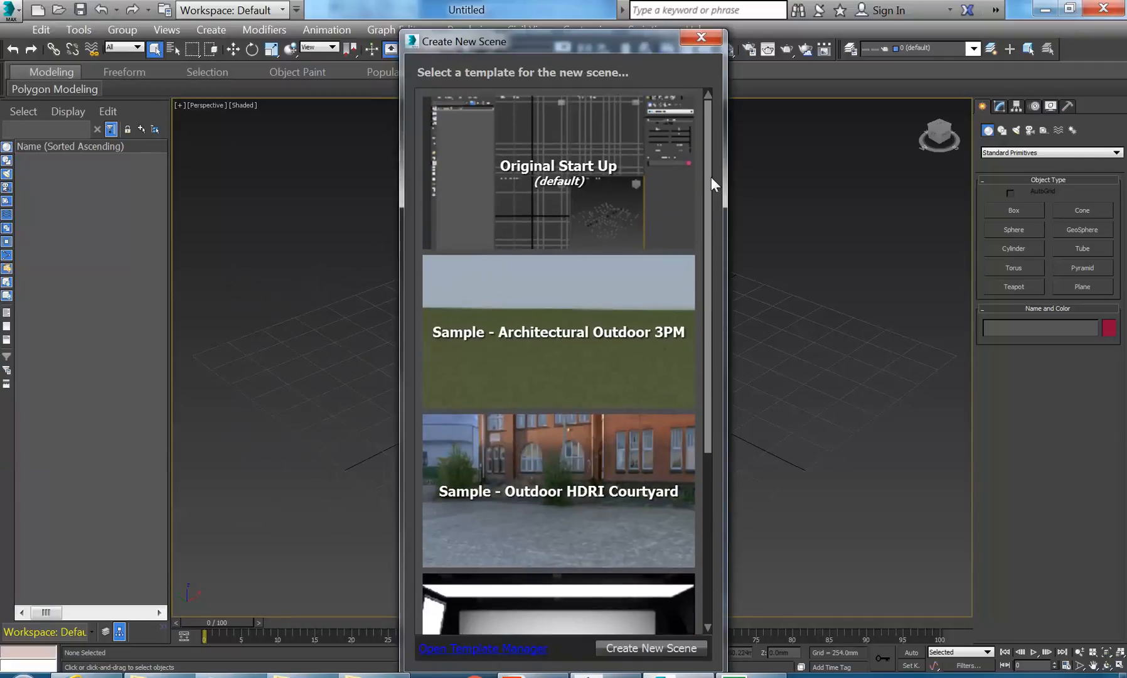
pyautogui.moveTo(708, 359); pyautogui.dragTo(706, 188)
pyautogui.click(535, 181)
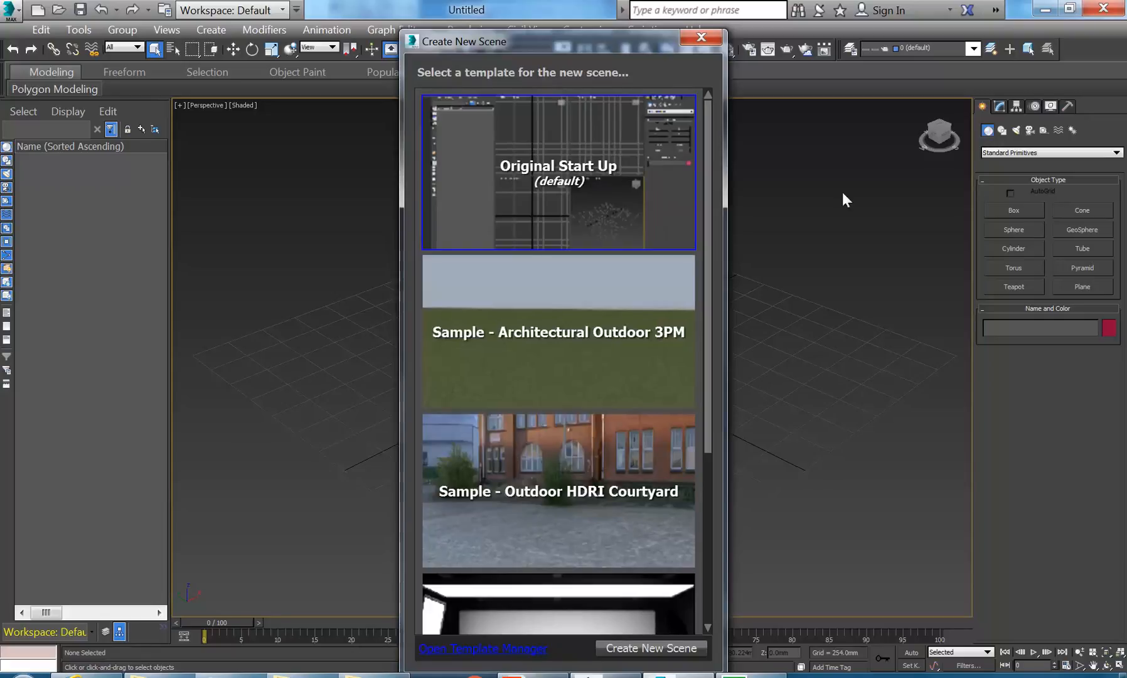
pyautogui.doubleClick(585, 190)
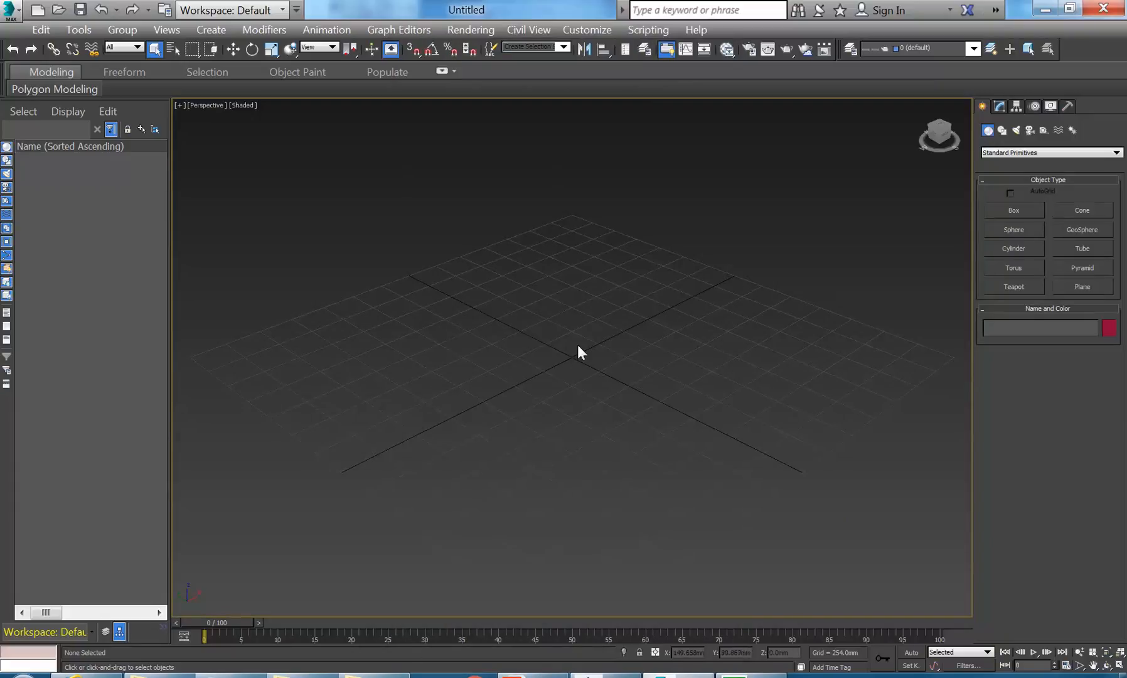
# Reset the scene to its default state and confirm the reset
pyautogui.click(7, 9)
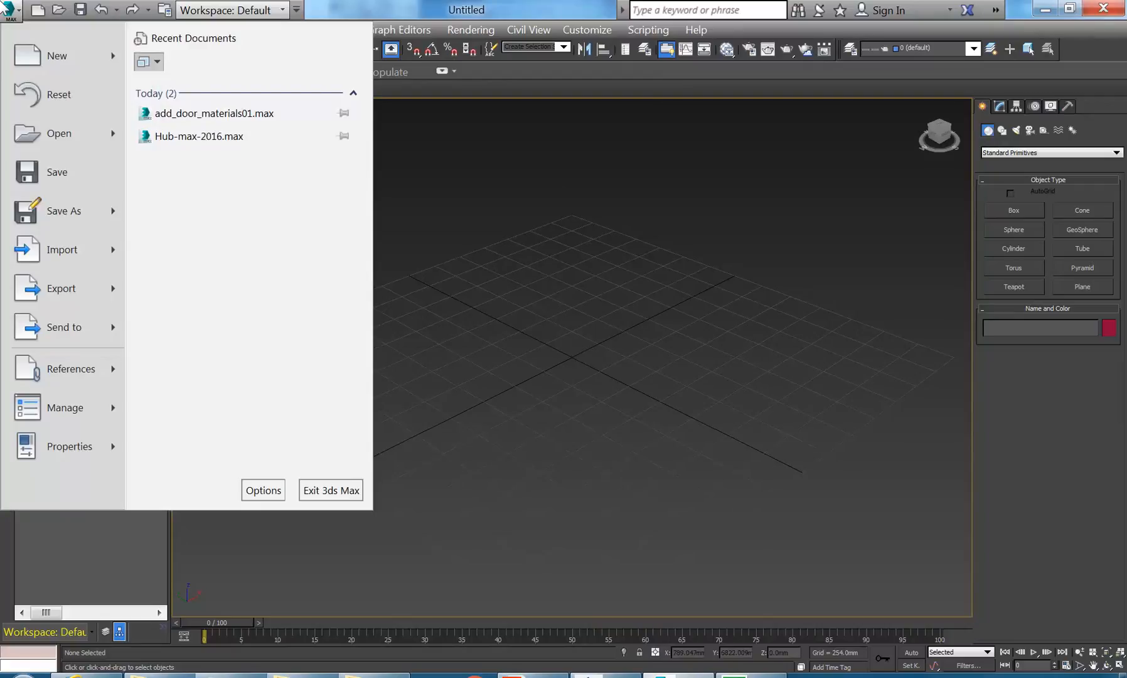
pyautogui.click(48, 96)
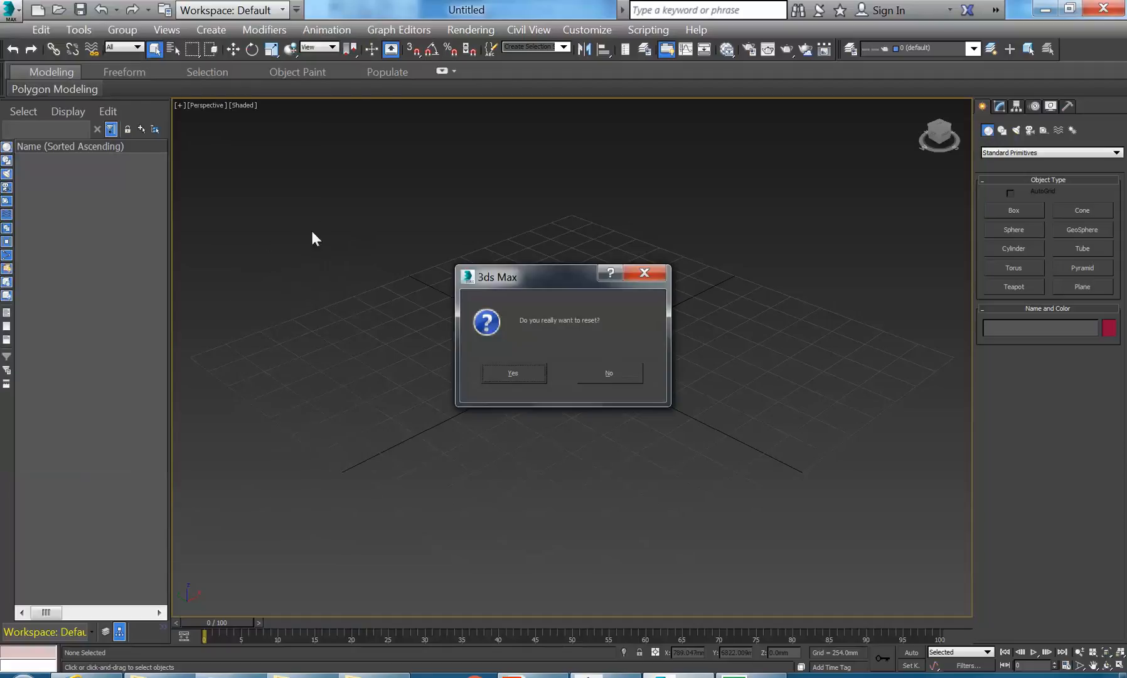
pyautogui.click(527, 377)
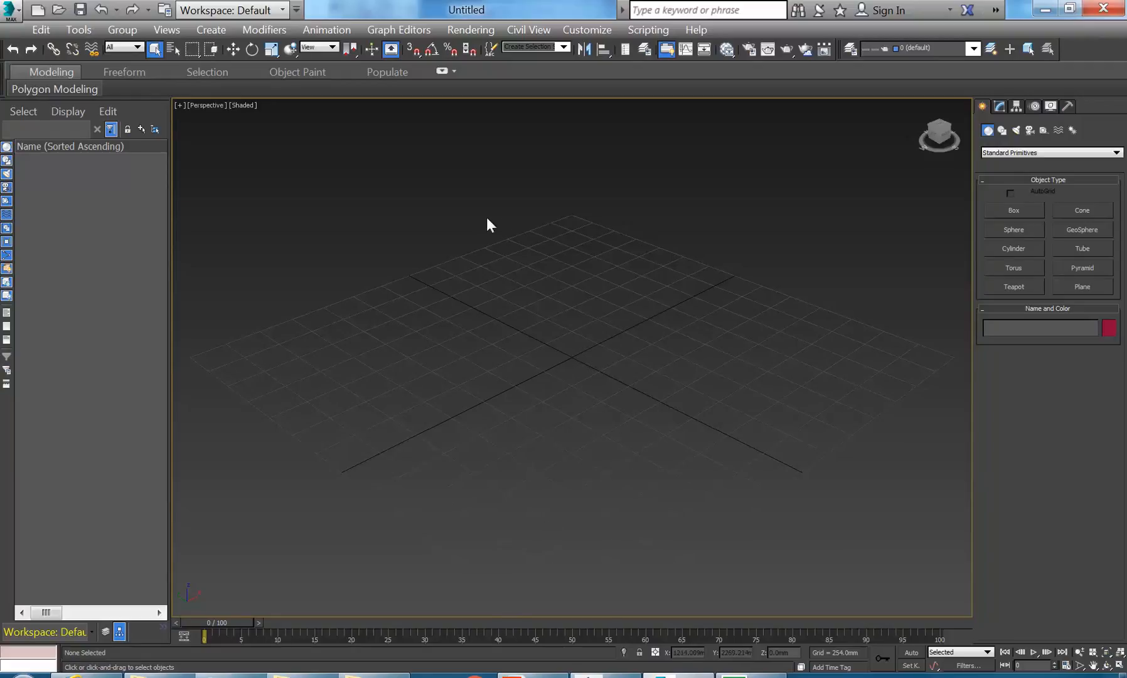
pyautogui.moveTo(548, 331); pyautogui.dragTo(544, 334, button='middle')
pyautogui.click(42, 29)
pyautogui.moveTo(431, 33)
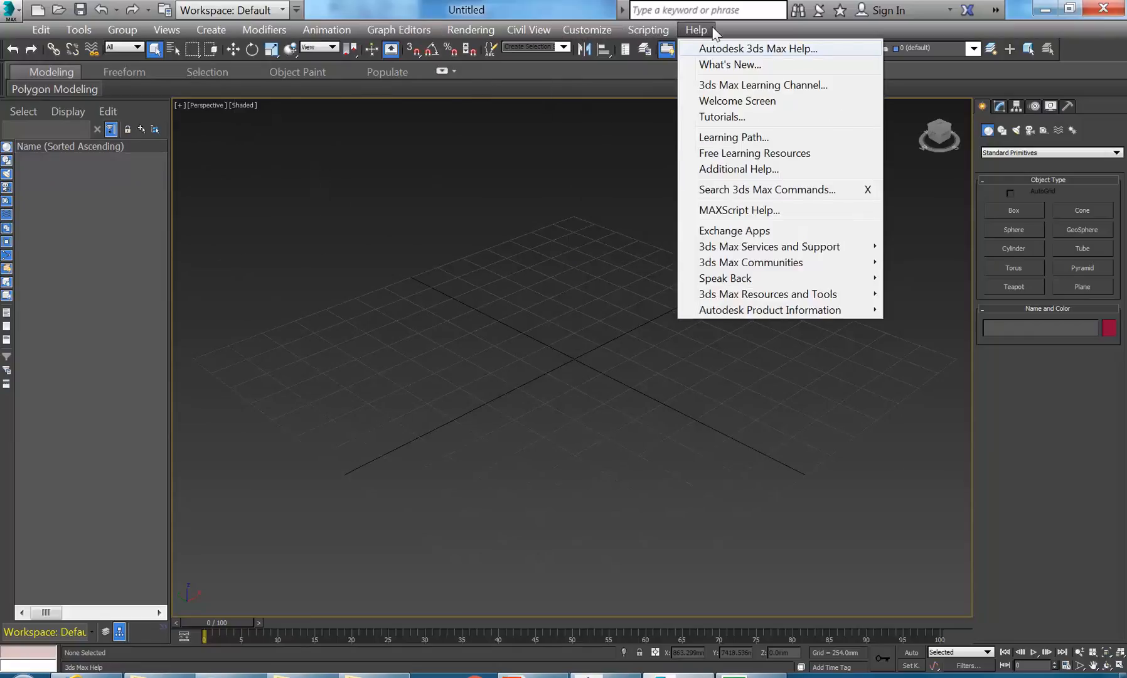
pyautogui.moveTo(16, 32)
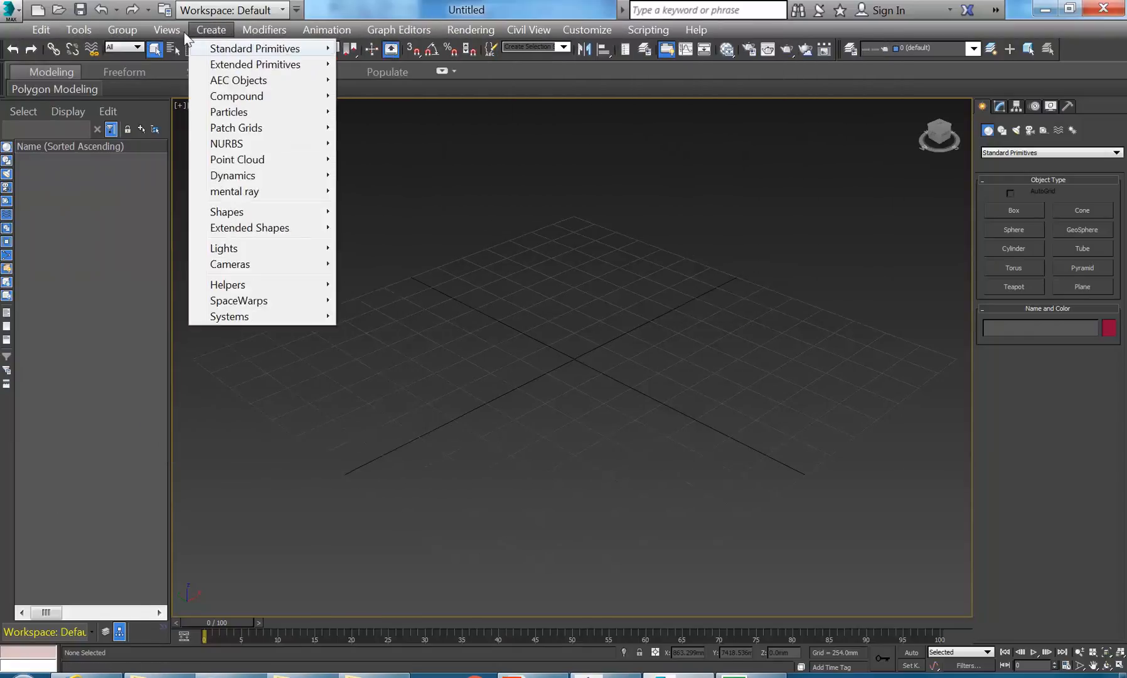
pyautogui.click(53, 28)
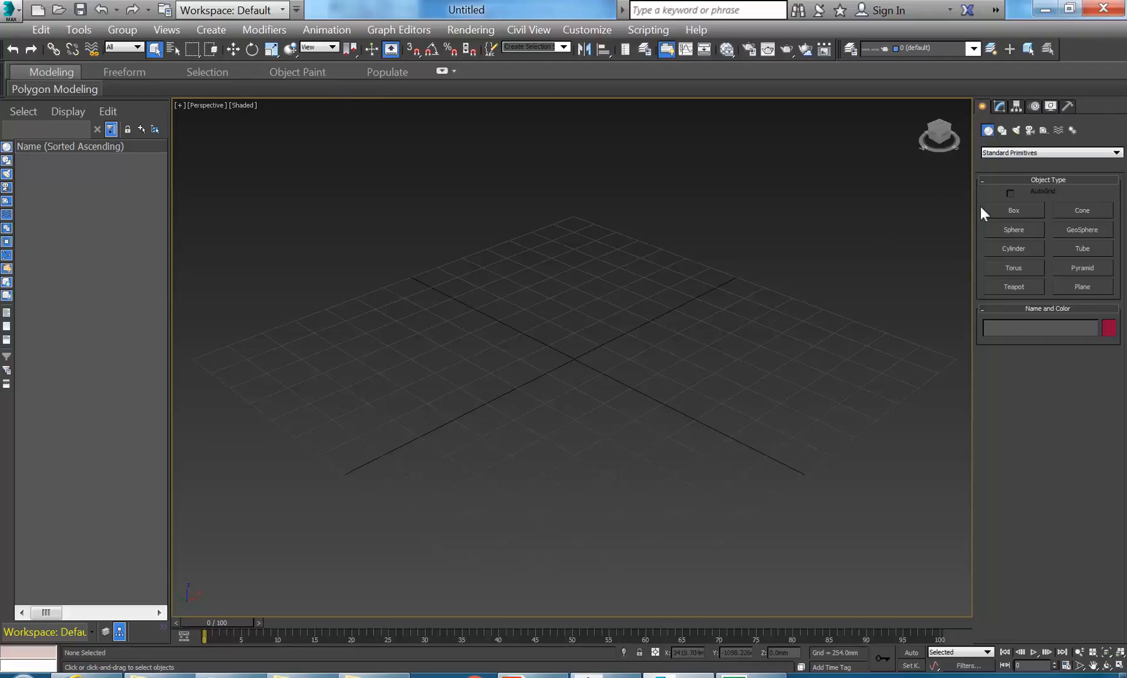
# Look through the Modify, Hierarchy, Motion, Display and Utilities command sets and compare the Create and Modify options
pyautogui.click(1001, 102)
pyautogui.click(1017, 105)
pyautogui.click(1036, 105)
pyautogui.click(1051, 105)
pyautogui.click(1068, 105)
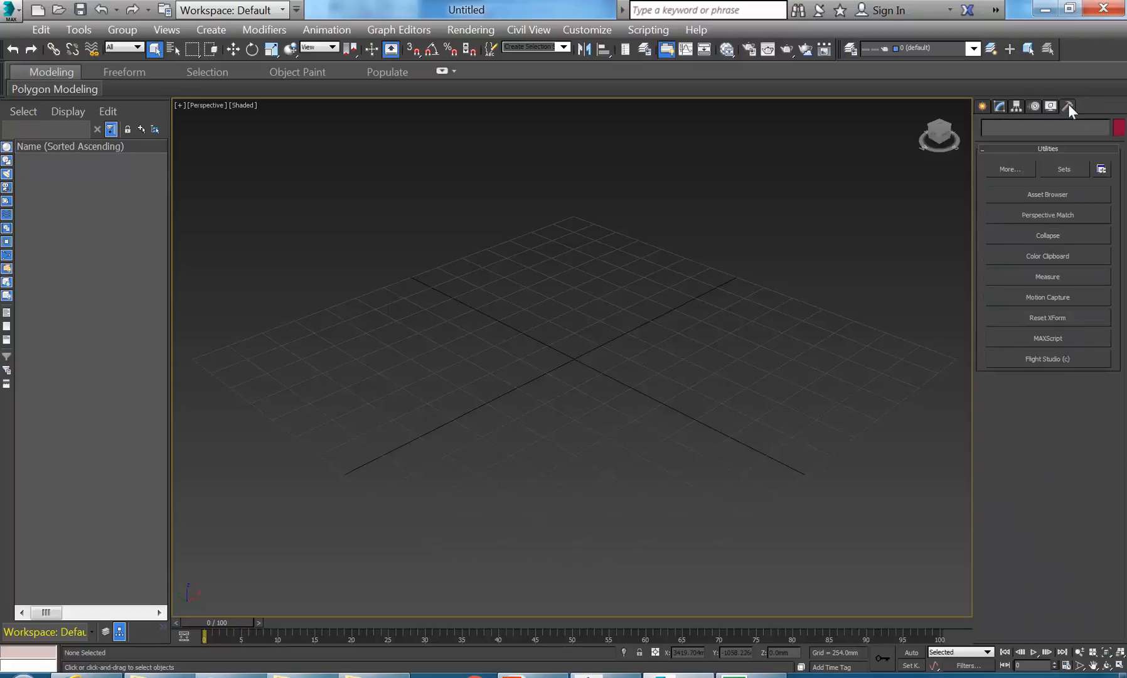
pyautogui.click(983, 106)
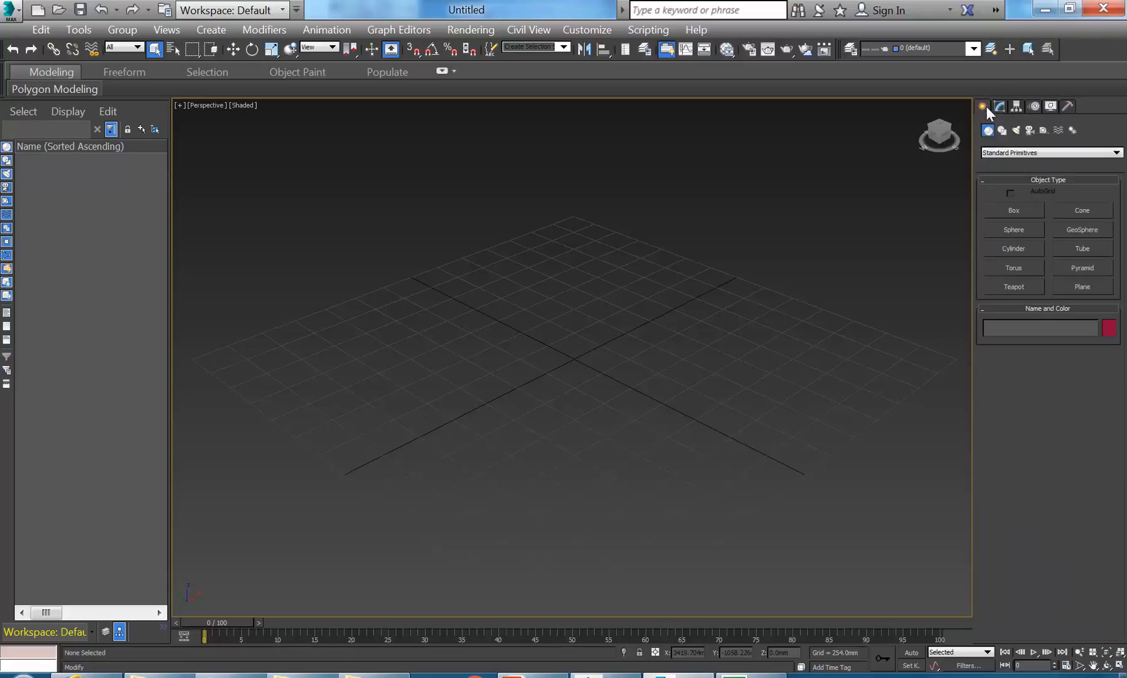
pyautogui.click(1002, 105)
pyautogui.click(984, 107)
pyautogui.click(1000, 104)
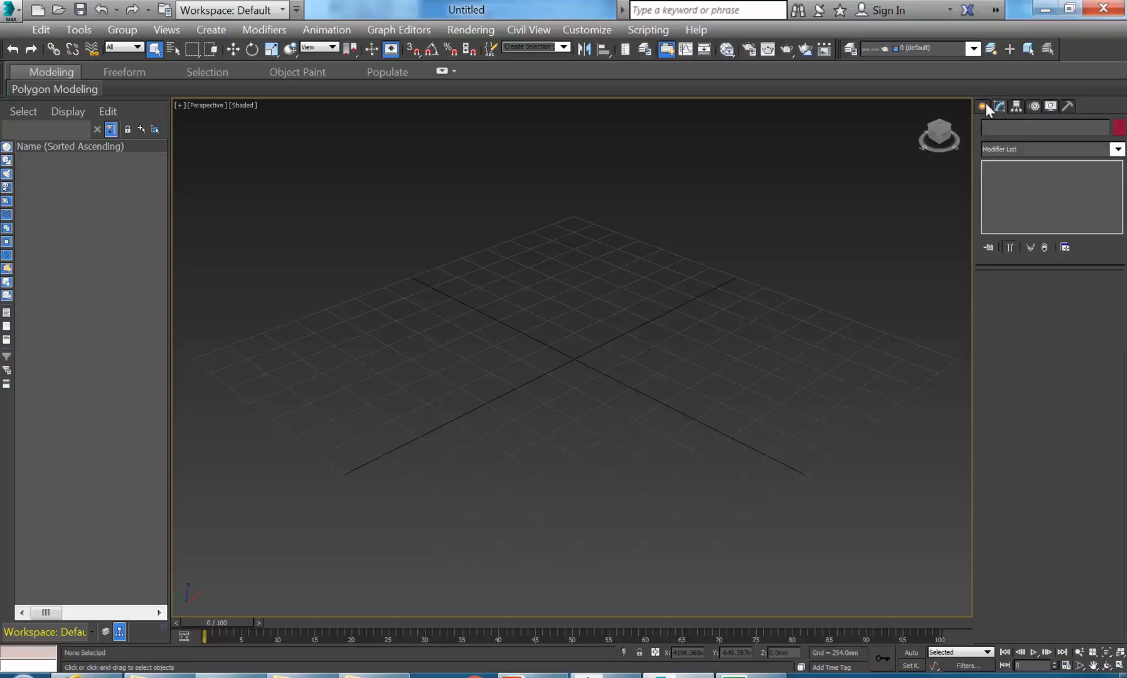
pyautogui.click(983, 104)
pyautogui.click(1001, 106)
pyautogui.click(983, 106)
pyautogui.click(1001, 106)
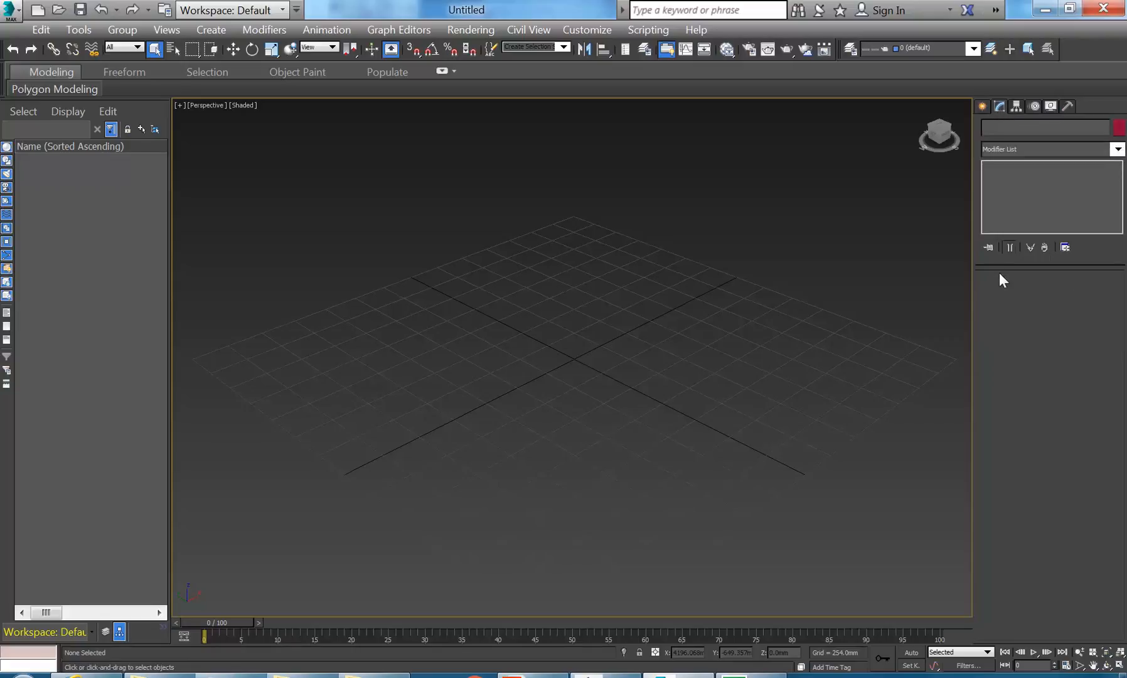
pyautogui.click(985, 107)
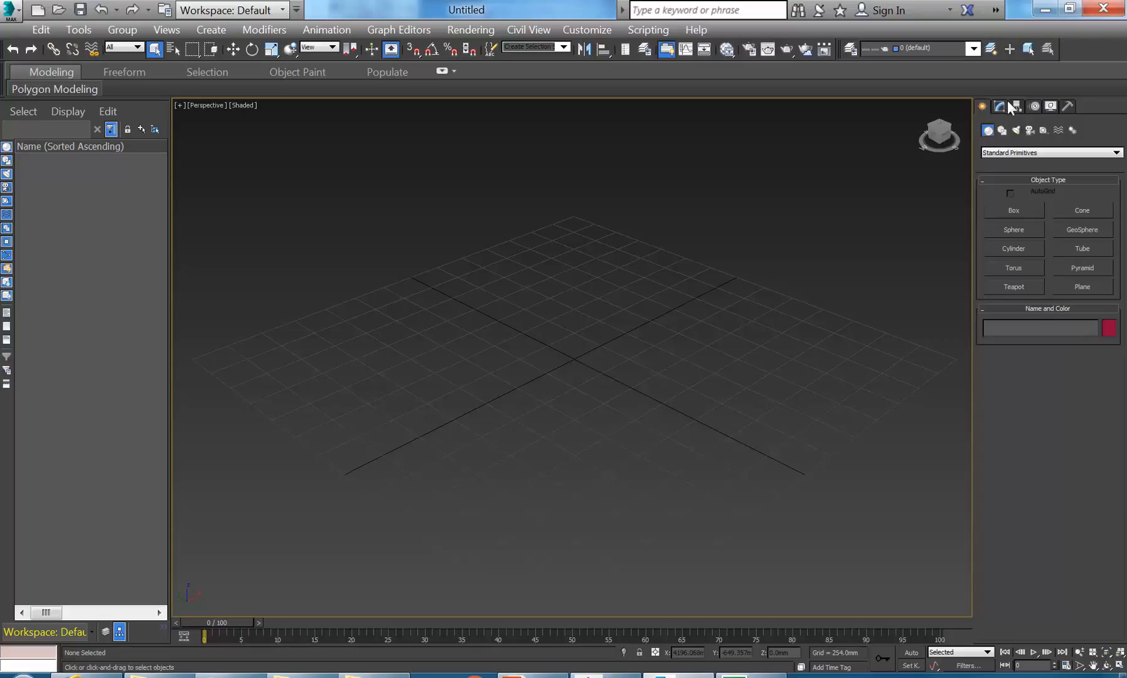
pyautogui.click(1000, 107)
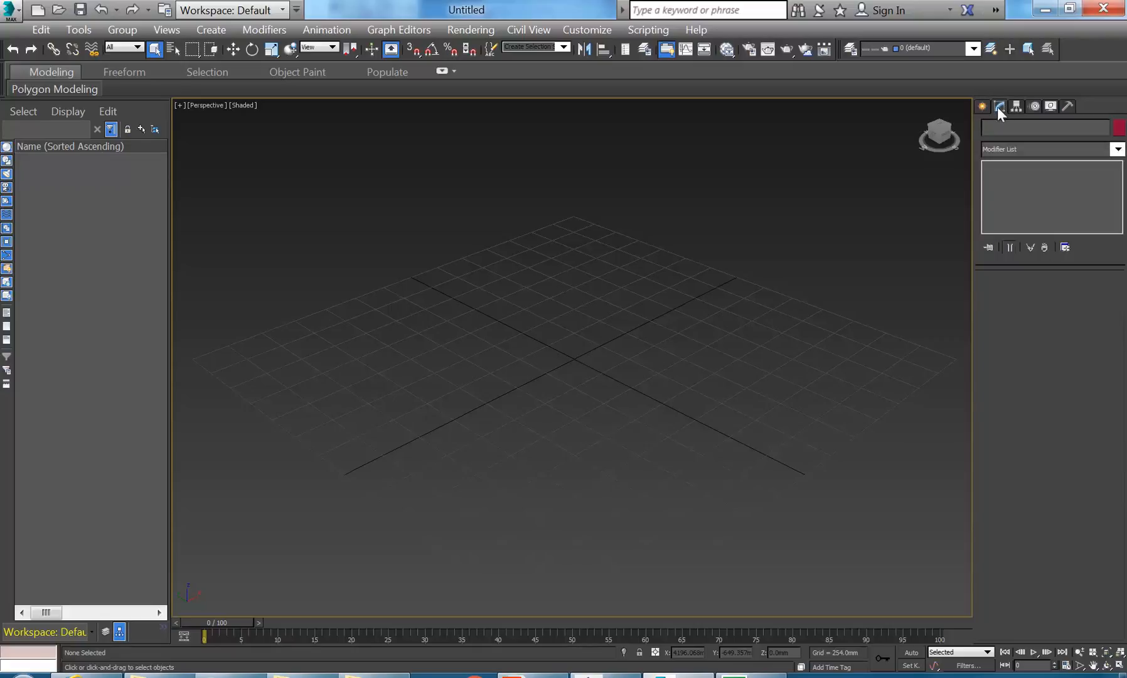
pyautogui.click(983, 107)
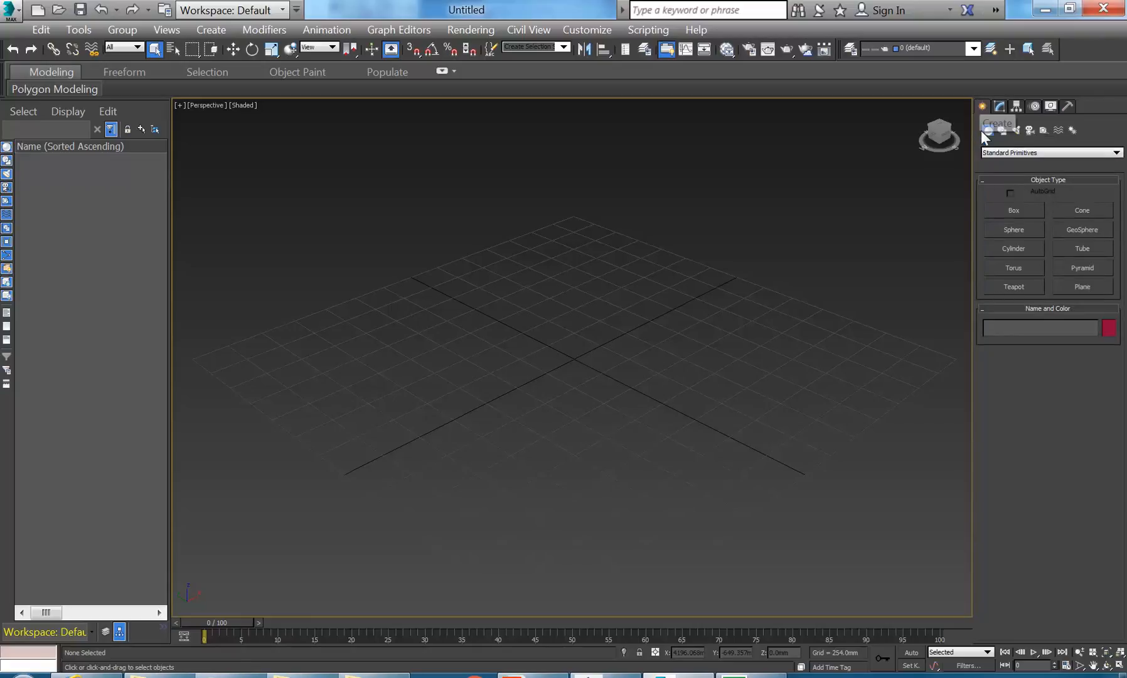
# Examine the object categories available for creation, from shapes to systems, and the kinds of geometry besides Standard Primitives
pyautogui.click(1003, 131)
pyautogui.click(1016, 130)
pyautogui.click(1030, 131)
pyautogui.click(1044, 131)
pyautogui.click(1059, 130)
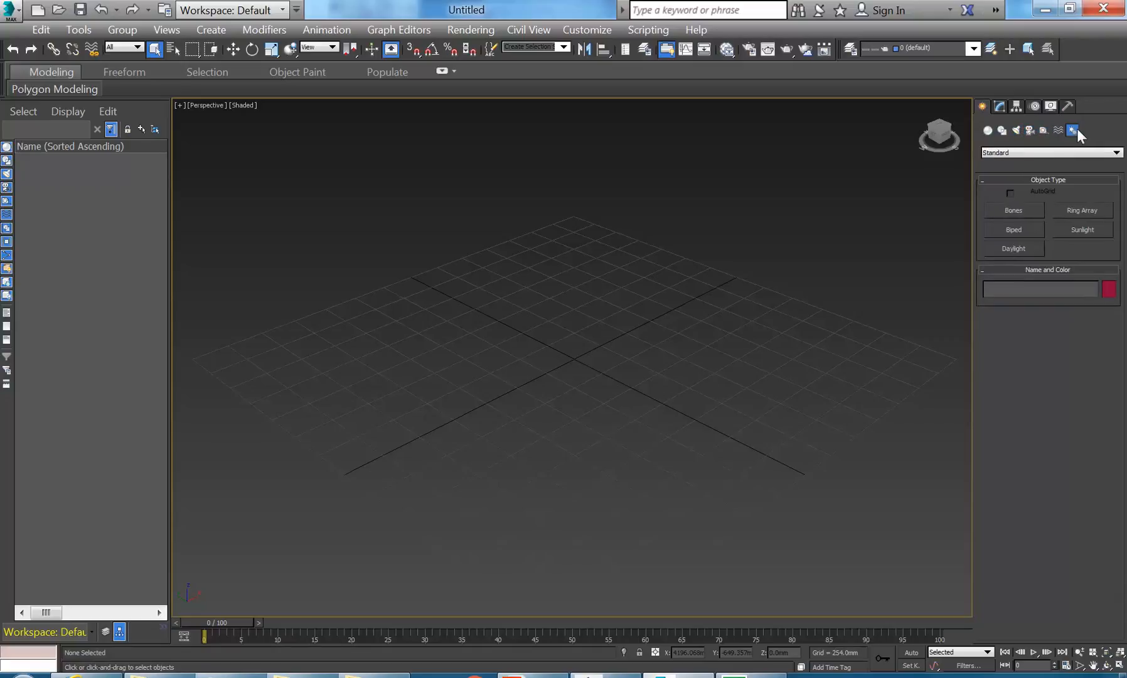
pyautogui.click(989, 132)
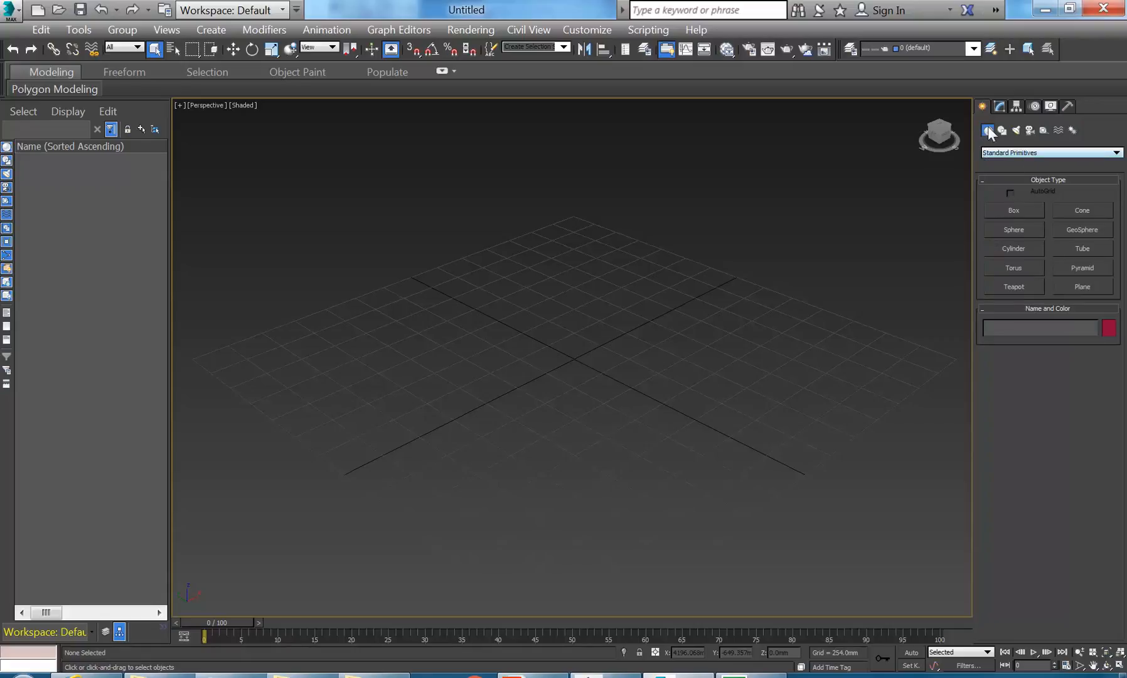
pyautogui.click(1001, 153)
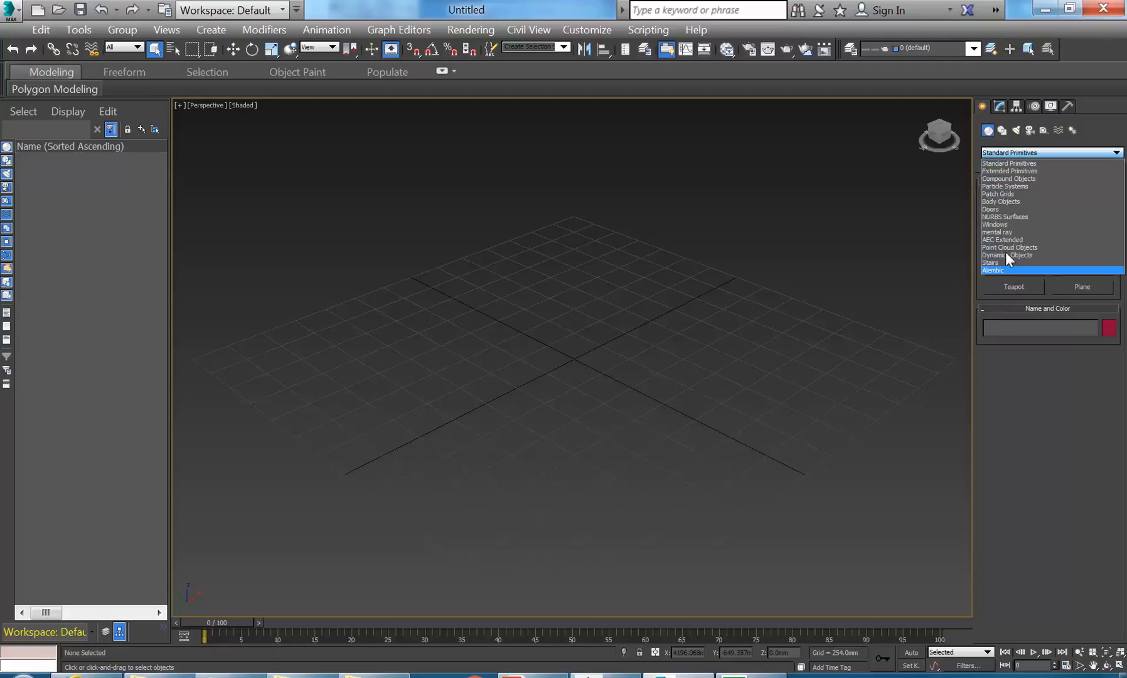
pyautogui.click(1010, 151)
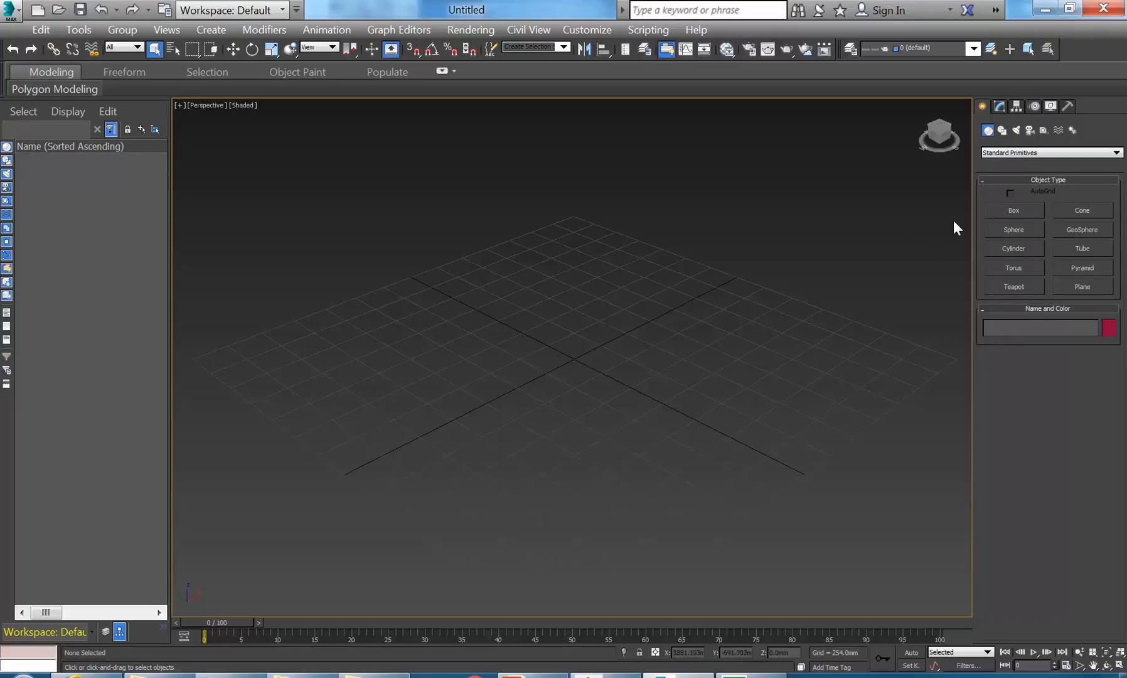
# Create a box about 393 mm long, 1154 mm wide and 893 mm high near the centre of the grid
pyautogui.click(1005, 213)
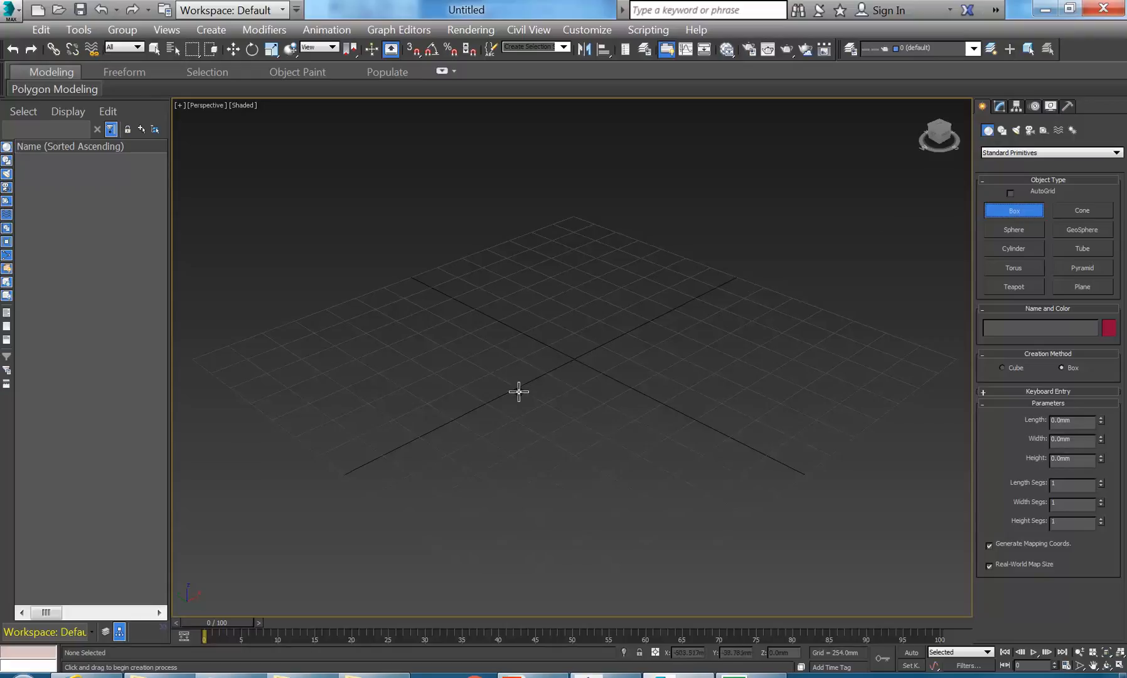
pyautogui.moveTo(534, 398); pyautogui.dragTo(612, 317)
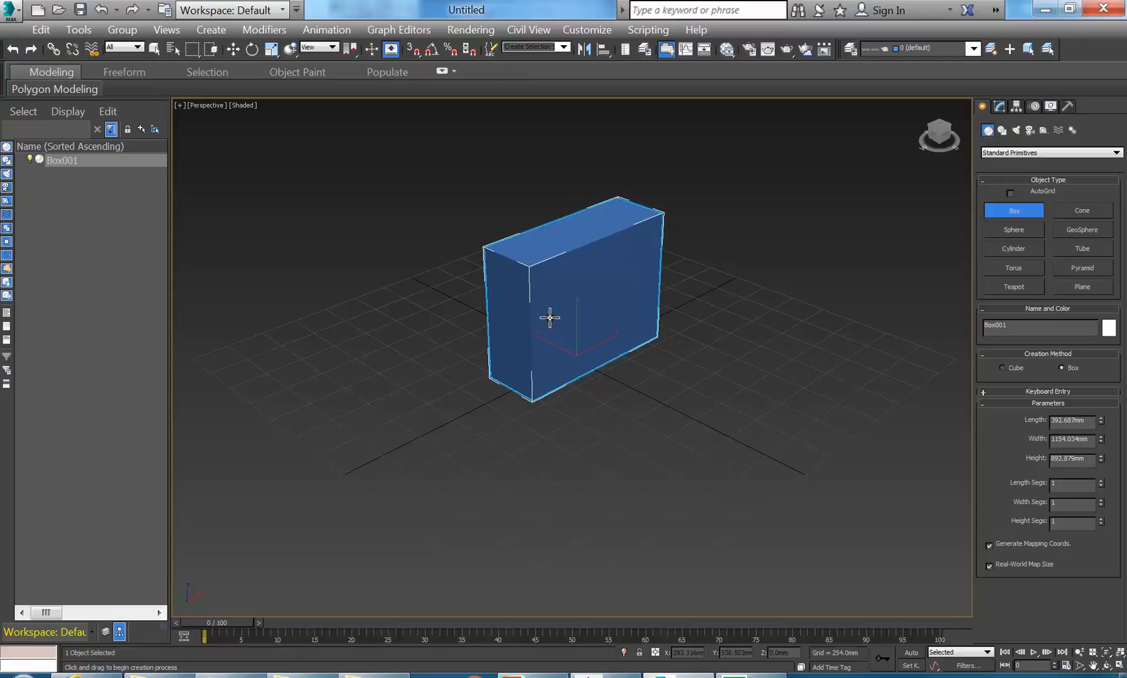
pyautogui.moveTo(549, 317); pyautogui.dragTo(544, 338, button='middle')
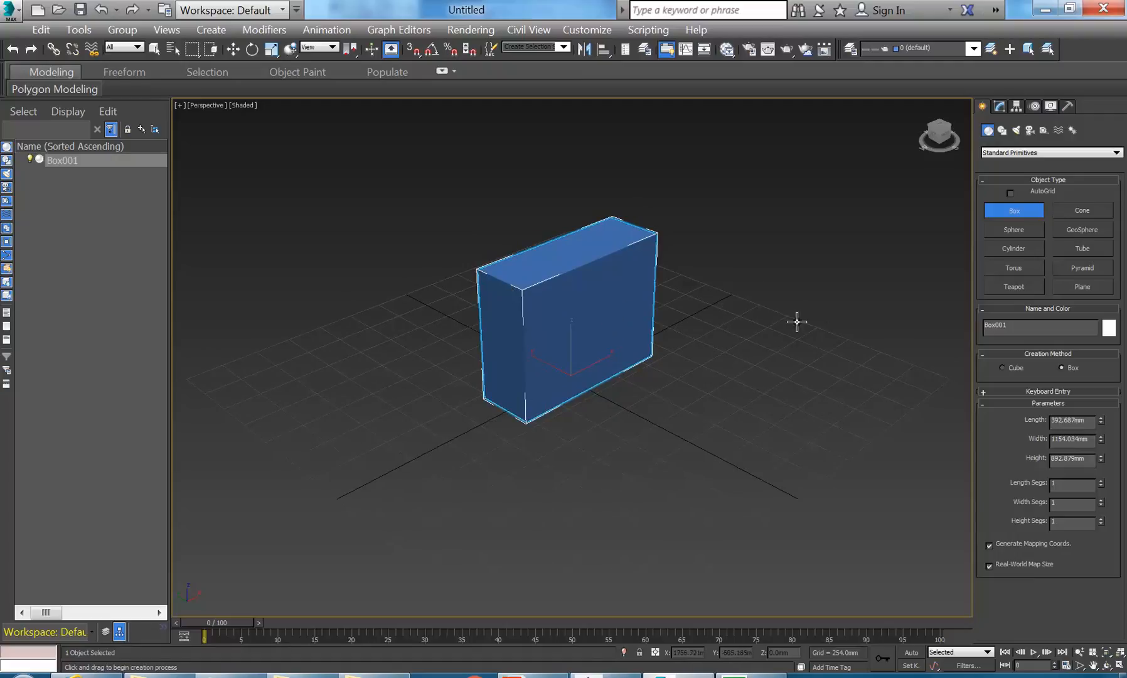
# Create a second box about 362 mm long, 1097 mm wide and 835 mm high beside the first one
pyautogui.moveTo(815, 317); pyautogui.dragTo(680, 355, button='middle')
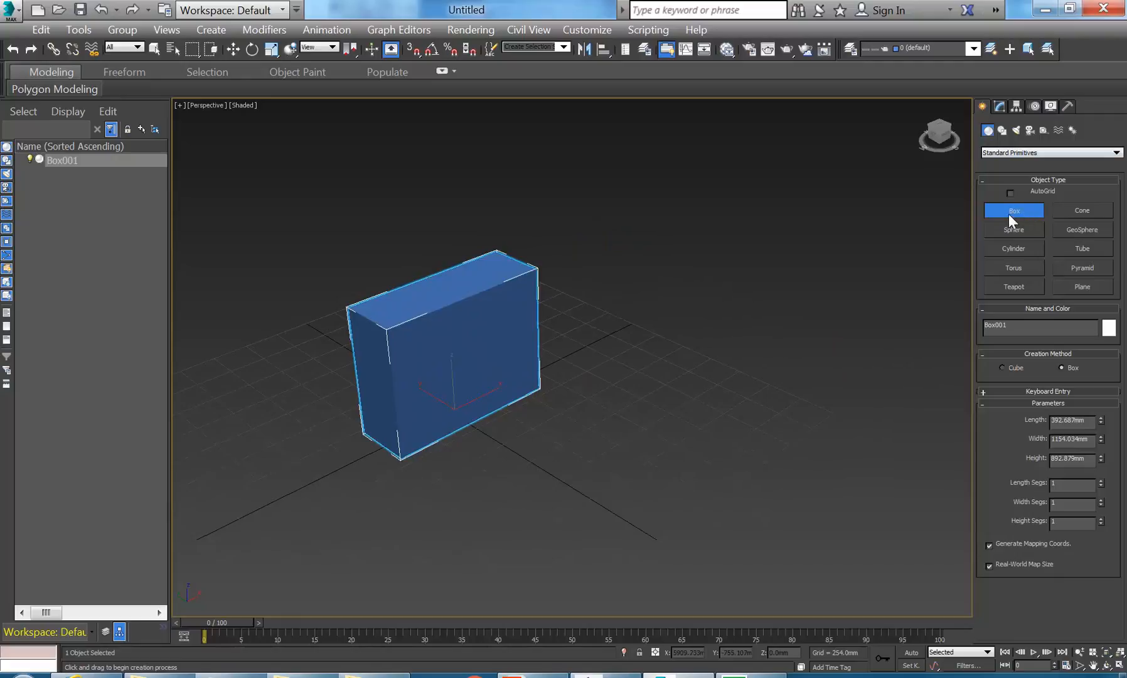
pyautogui.moveTo(682, 410); pyautogui.dragTo(659, 412, button='middle')
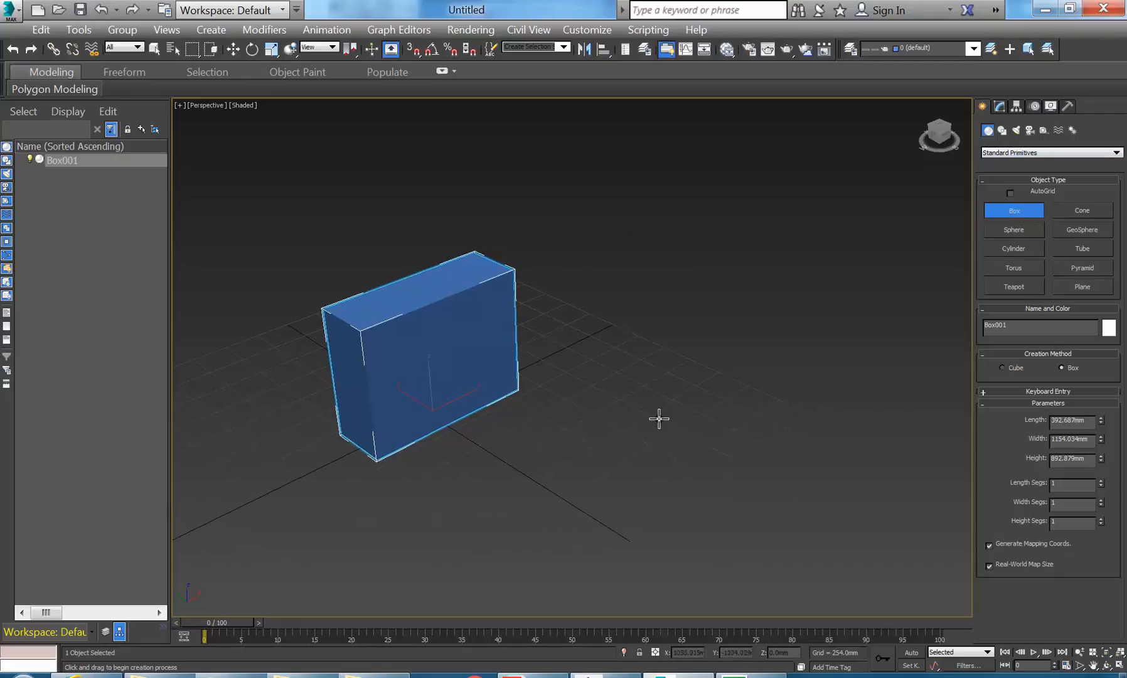
pyautogui.moveTo(620, 469); pyautogui.dragTo(689, 381)
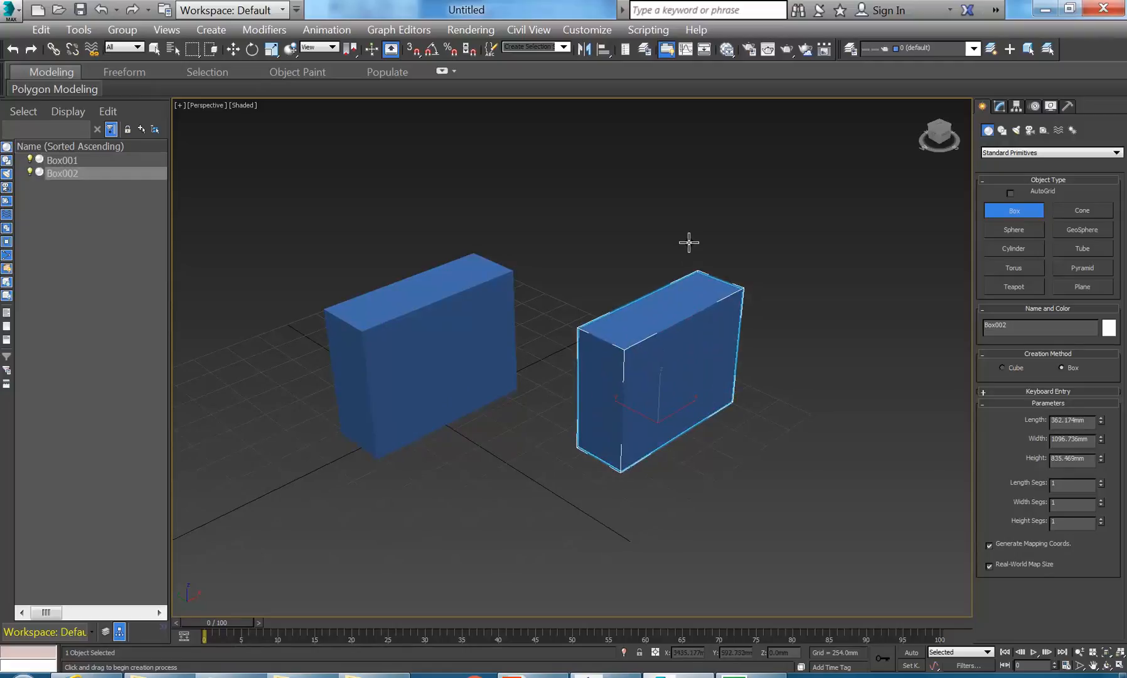
# Create a truncated cone beside the second box with radii of about 567 mm and 337 mm and a height of about 1410 mm
pyautogui.moveTo(651, 364); pyautogui.dragTo(575, 364, button='middle')
pyautogui.scroll(-3, 592, 354)
pyautogui.moveTo(487, 474); pyautogui.dragTo(475, 479, button='middle')
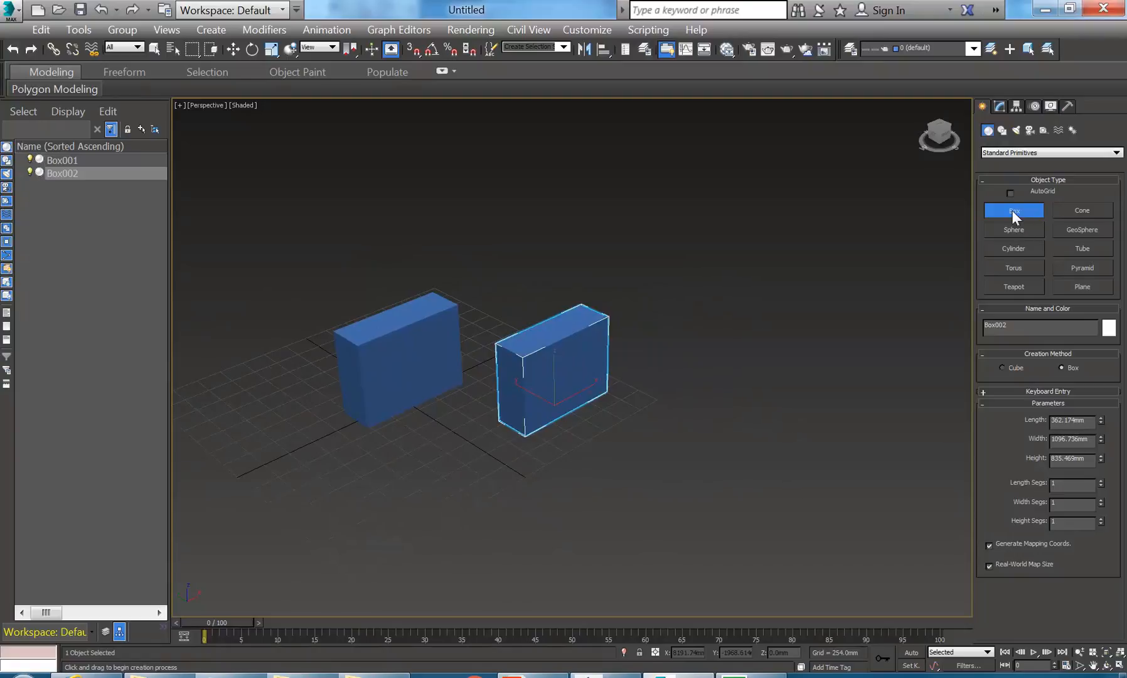
pyautogui.click(1085, 208)
pyautogui.moveTo(682, 418); pyautogui.dragTo(627, 411, button='middle')
pyautogui.moveTo(668, 415); pyautogui.dragTo(673, 386)
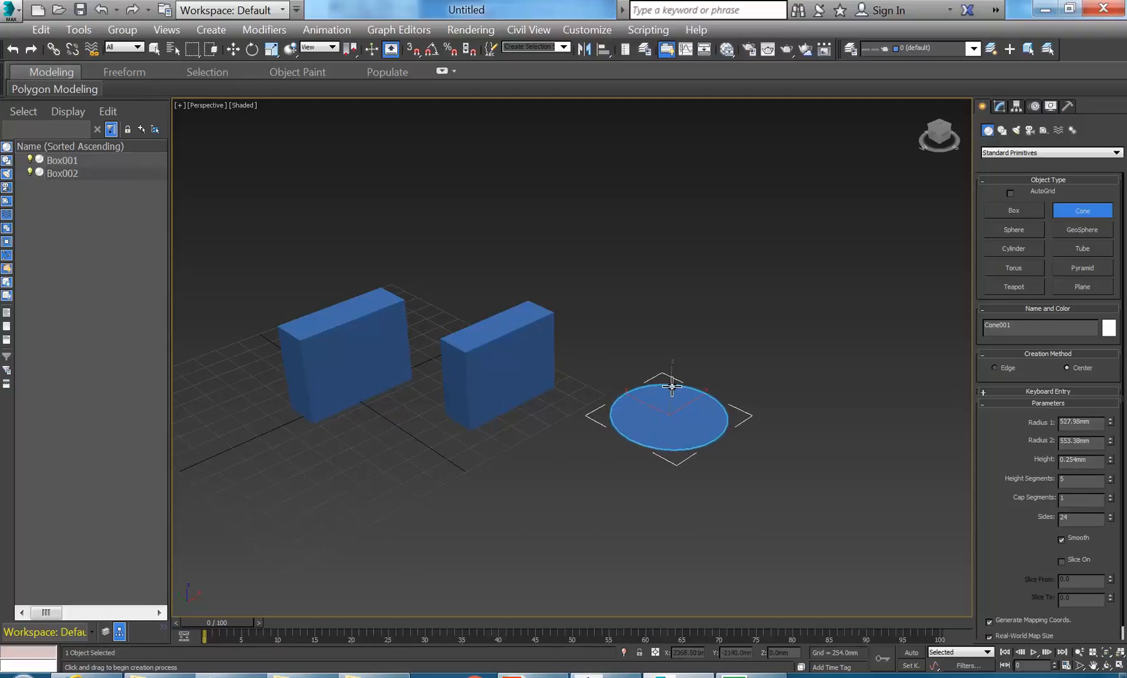
pyautogui.moveTo(673, 386); pyautogui.dragTo(676, 384)
pyautogui.click(675, 384)
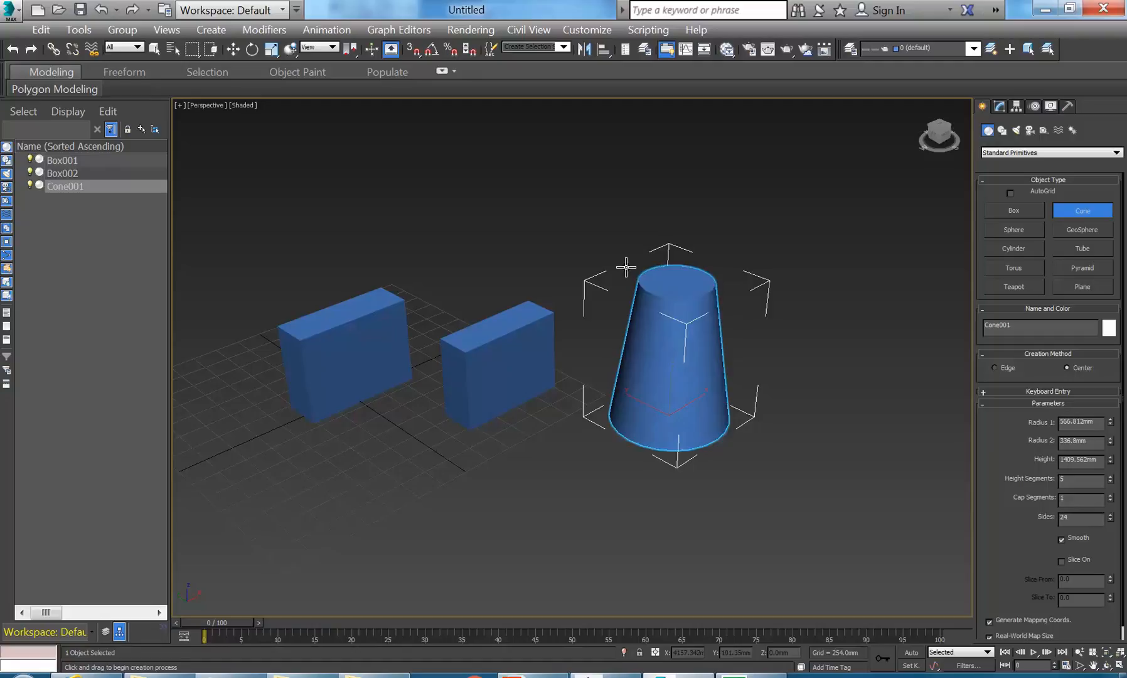
pyautogui.click(626, 266)
# Create a sphere with a radius of about 693 mm in front of the first box
pyautogui.moveTo(590, 433); pyautogui.dragTo(605, 445, button='middle')
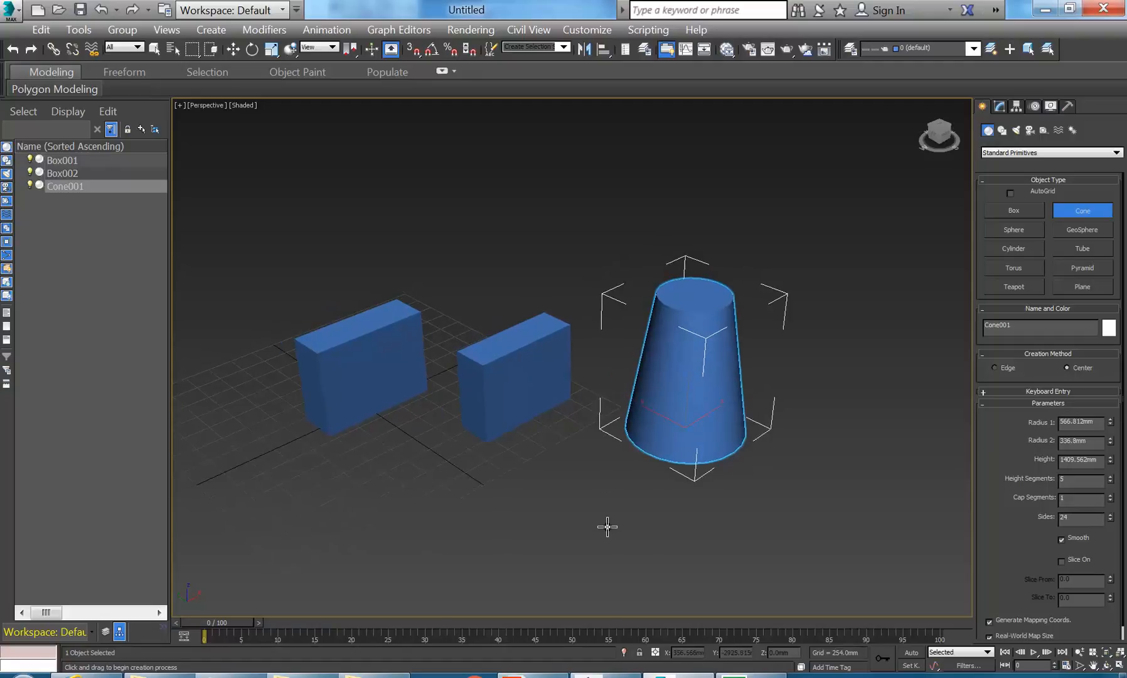
pyautogui.moveTo(509, 277); pyautogui.dragTo(534, 288, button='middle')
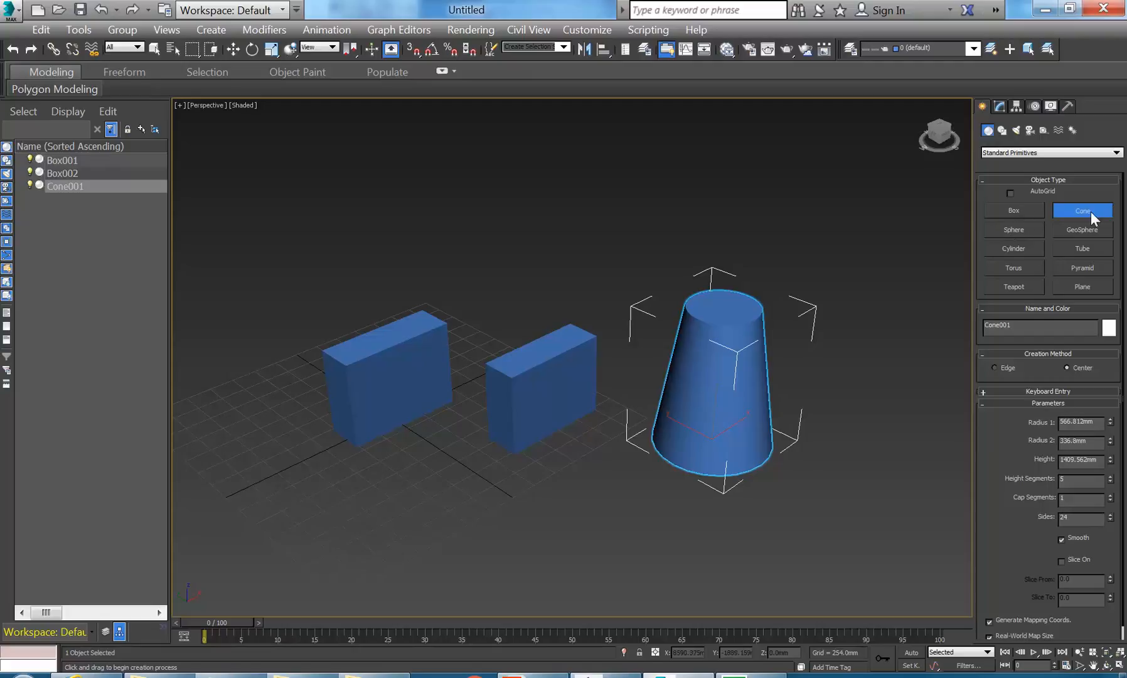
pyautogui.click(1012, 230)
pyautogui.moveTo(561, 366); pyautogui.dragTo(690, 325, button='middle')
pyautogui.moveTo(516, 478); pyautogui.dragTo(548, 433)
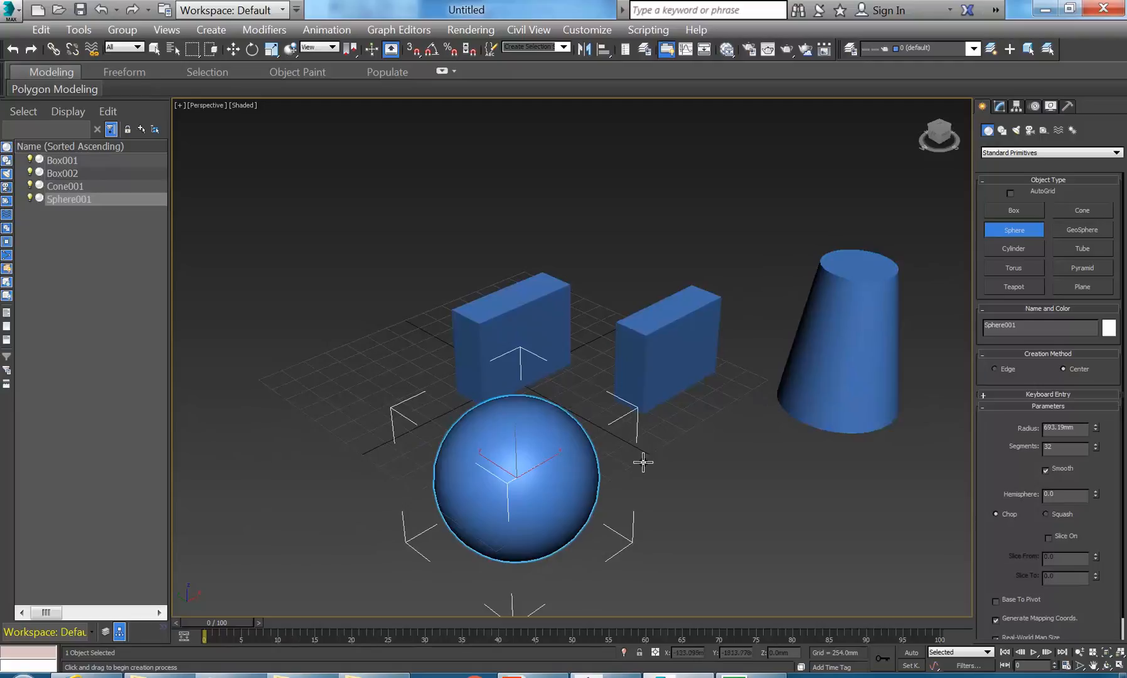
# Create an extended-primitive ChamferBox about 327 mm long, 857 mm wide and 753 mm high with a fillet of about 111 mm, between sphere and cone
pyautogui.moveTo(757, 270); pyautogui.dragTo(681, 262, button='middle')
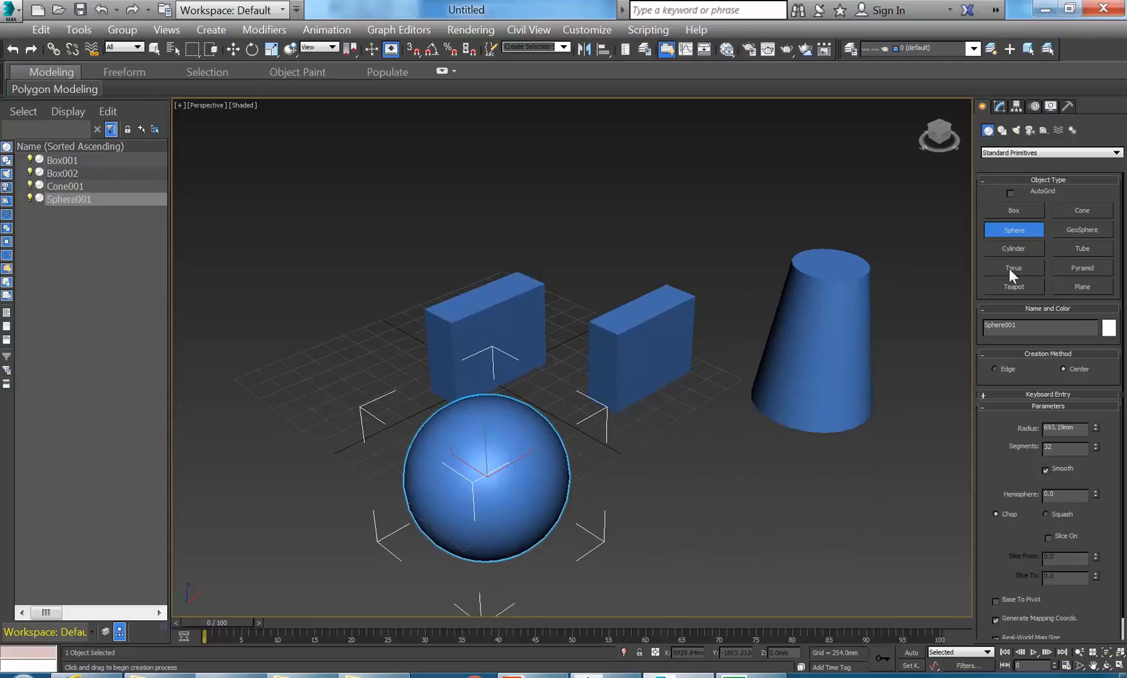
pyautogui.click(1006, 155)
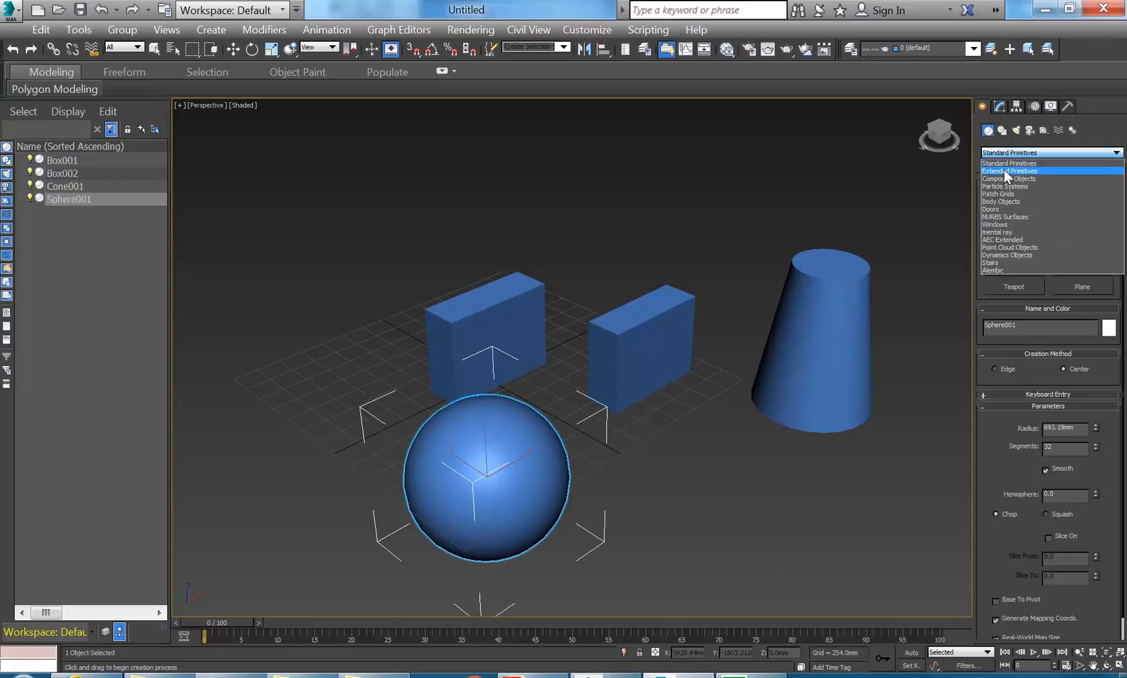
pyautogui.click(1004, 169)
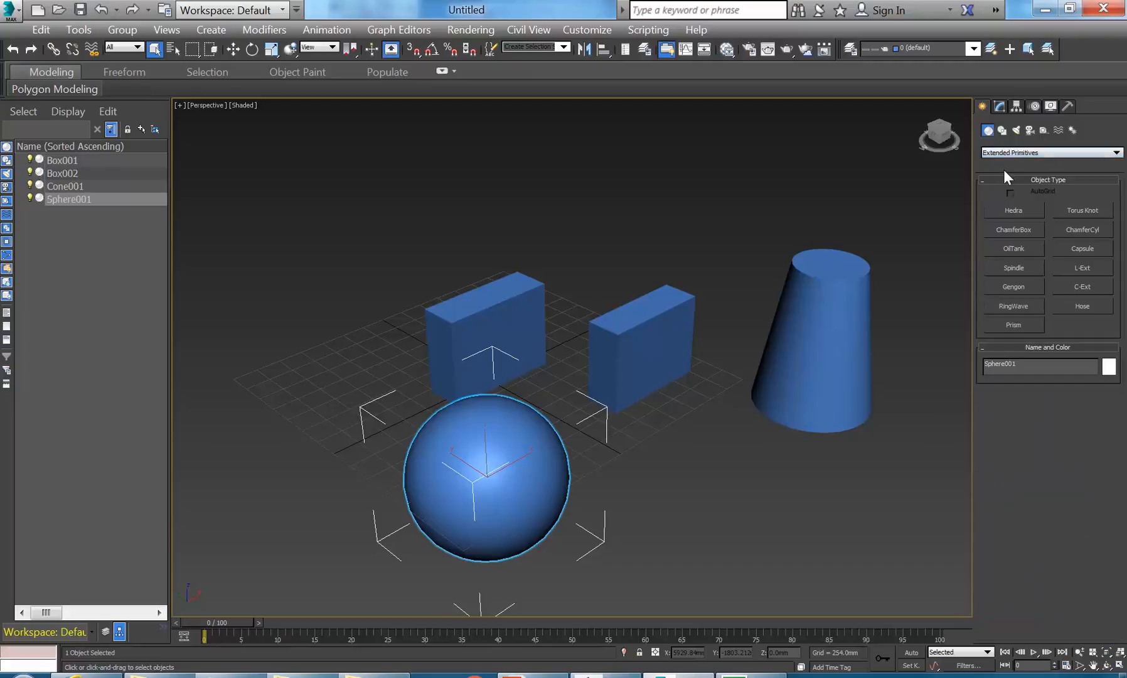
pyautogui.click(1010, 229)
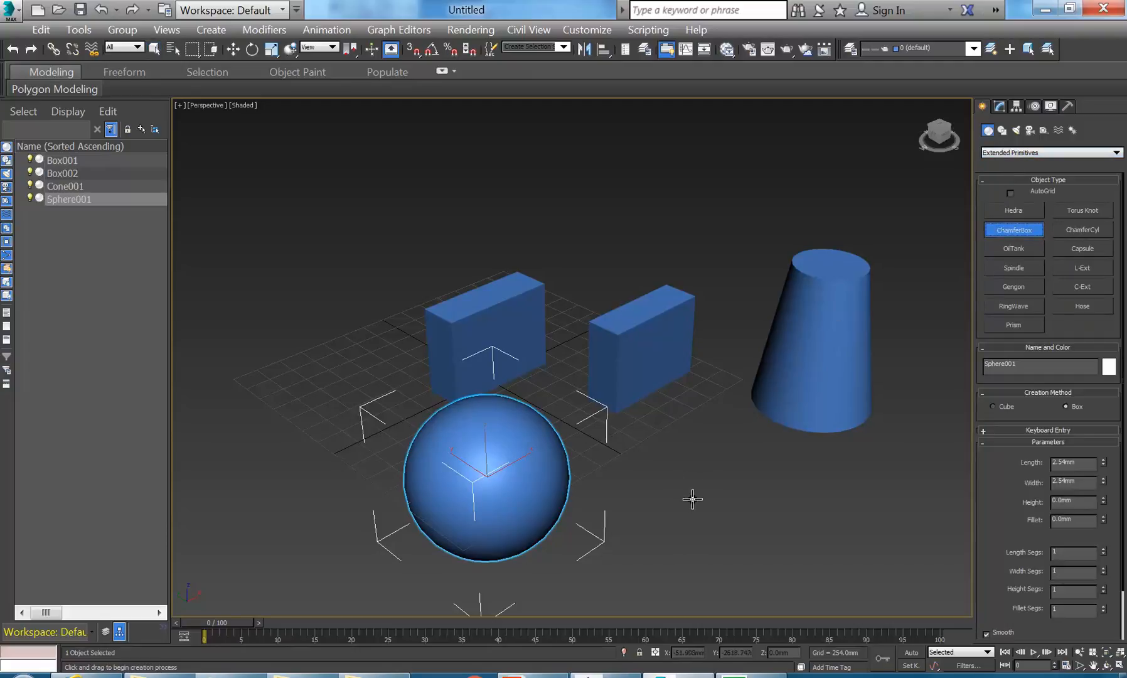
pyautogui.moveTo(679, 488); pyautogui.dragTo(715, 433)
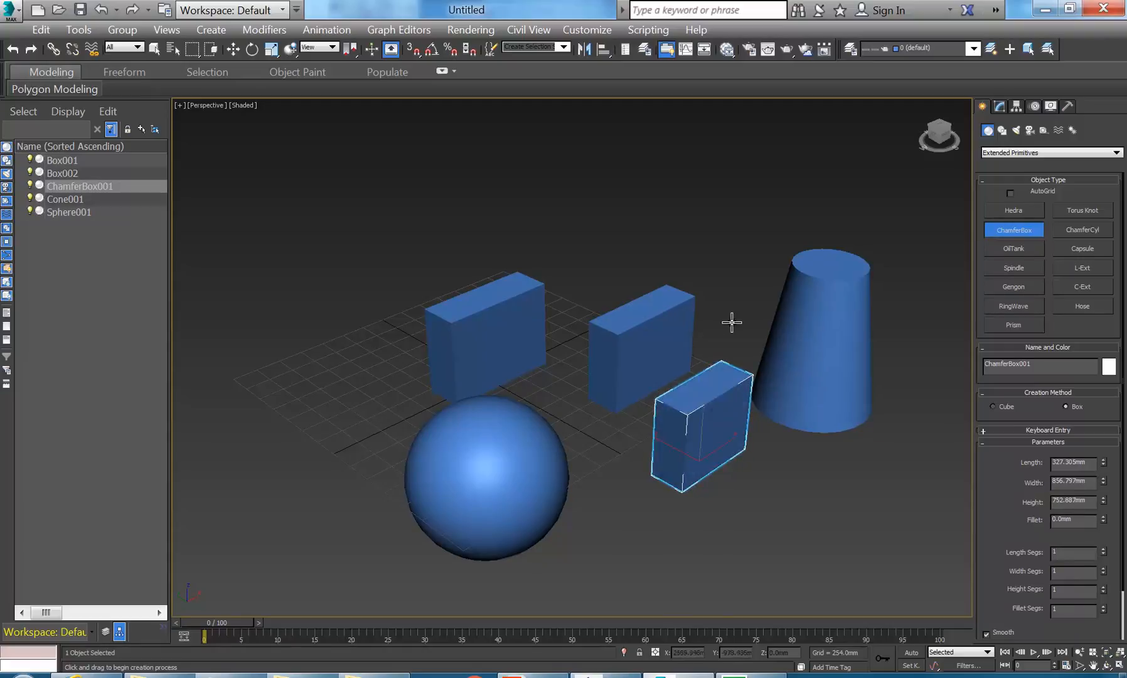
pyautogui.click(669, 397)
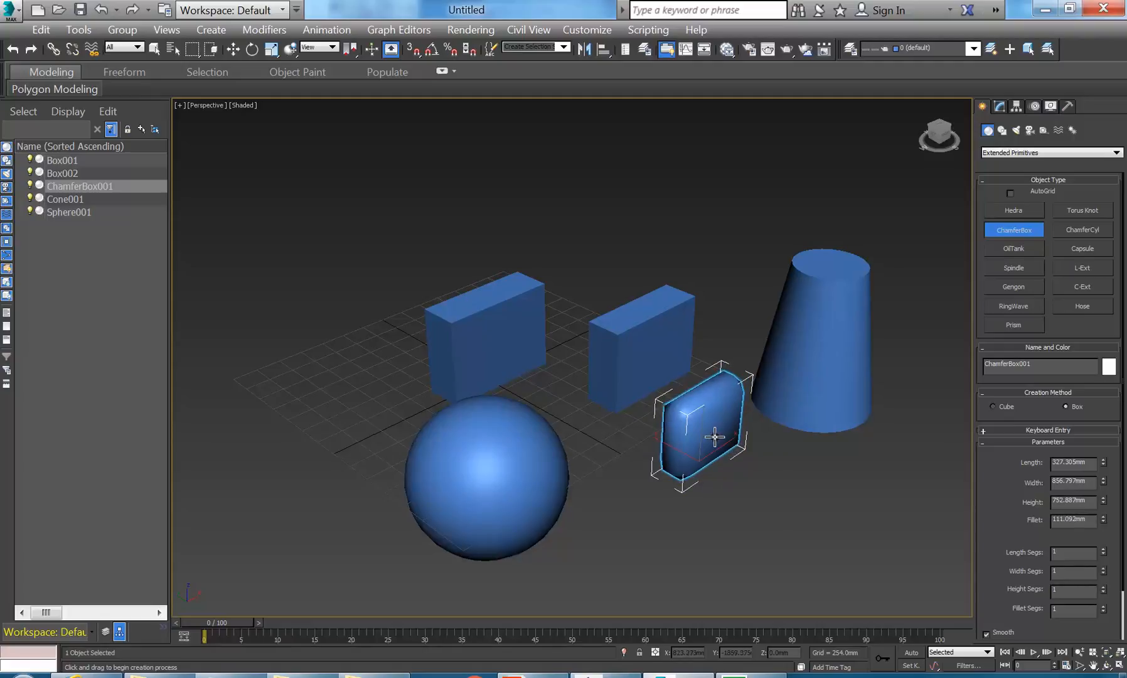
# Raise the chamfer box's fillet segments to 138 to round its edges, and end the ChamferBox command
pyautogui.scroll(5, 679, 433)
pyautogui.moveTo(679, 433); pyautogui.dragTo(661, 440, button='middle')
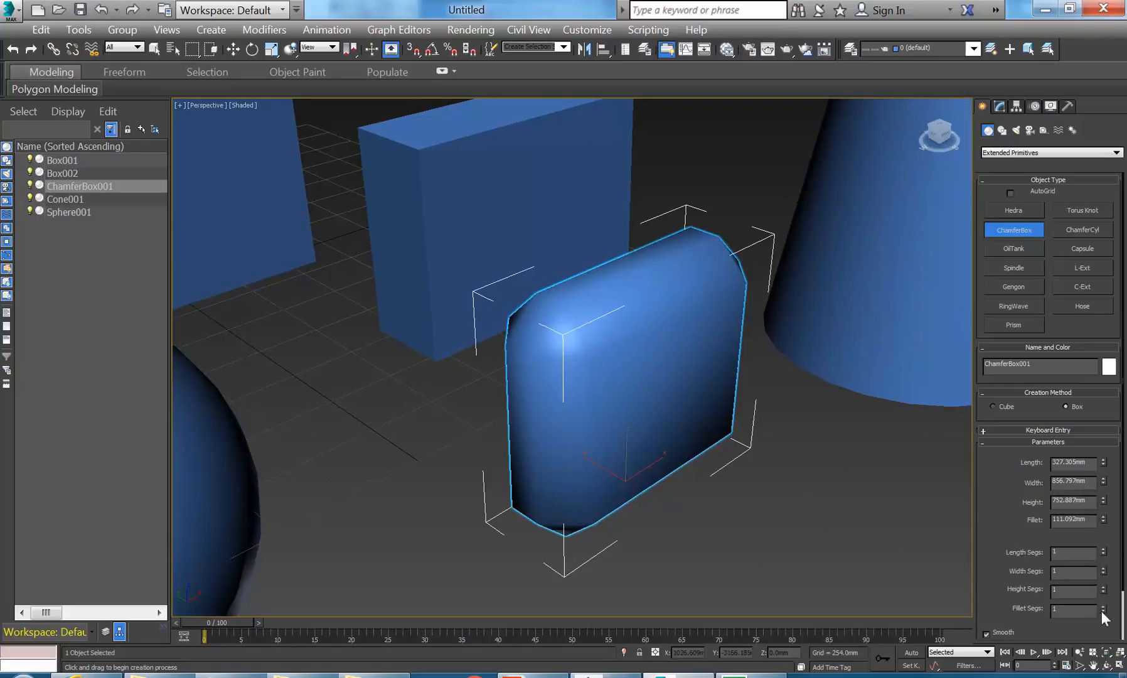
pyautogui.moveTo(1099, 610); pyautogui.dragTo(1103, 578)
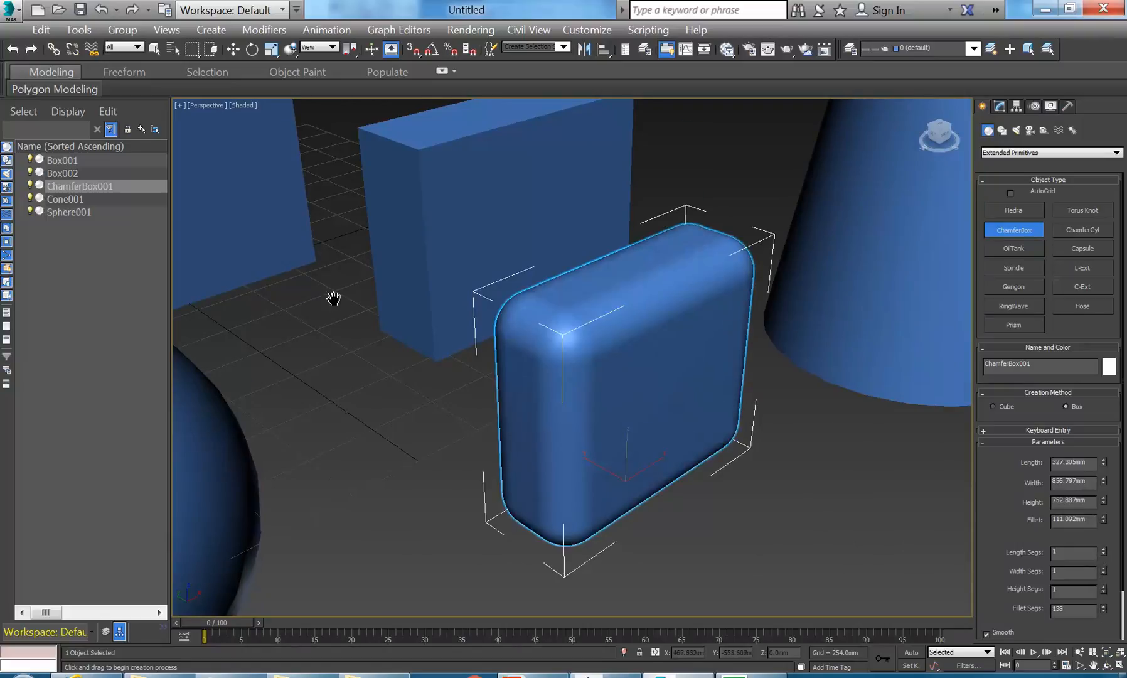
pyautogui.scroll(-5, 414, 332)
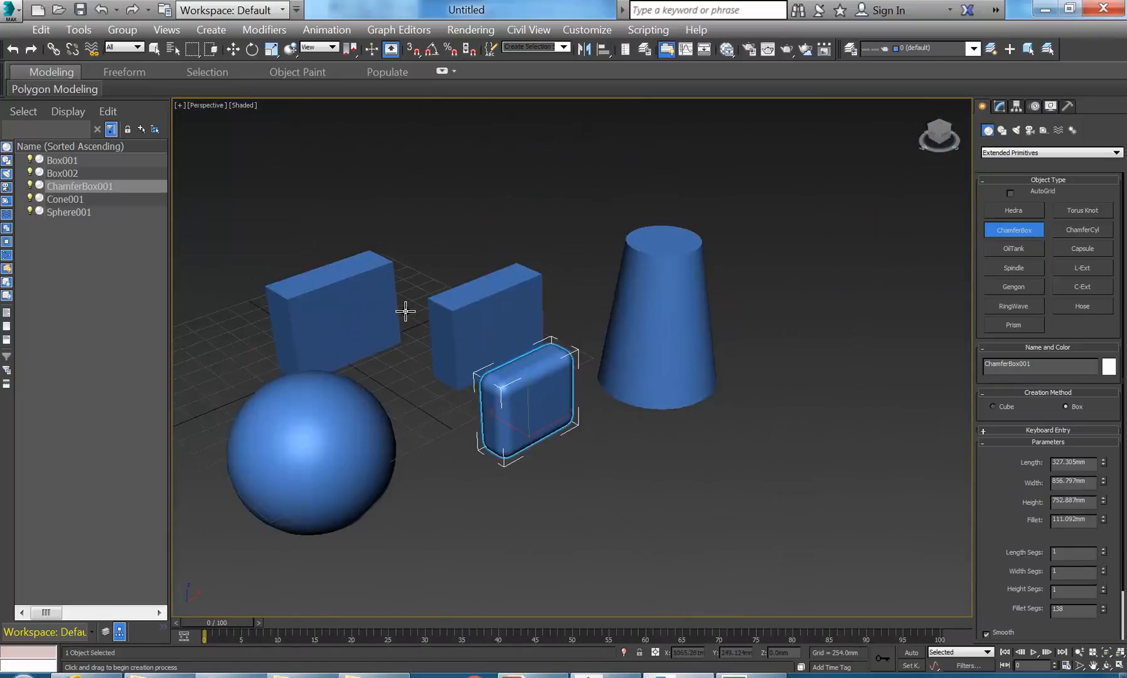
pyautogui.rightClick(408, 268)
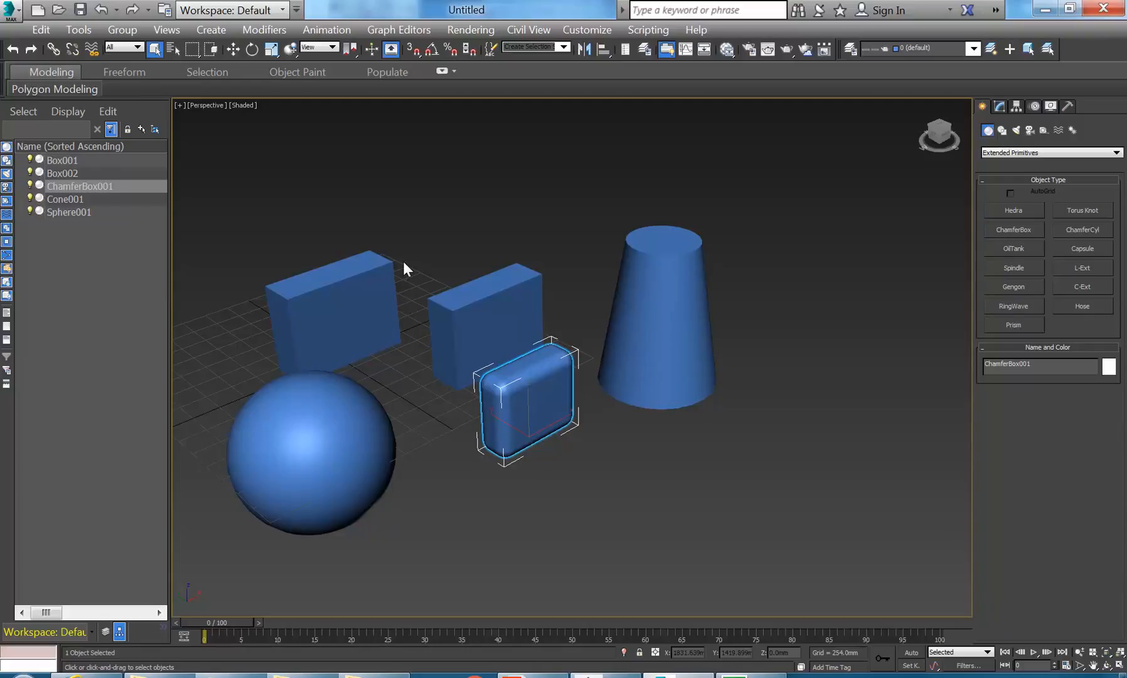
# Delete all objects in the scene: both boxes, the chamfer box, the cone and the sphere
pyautogui.moveTo(404, 262); pyautogui.dragTo(561, 322, button='middle')
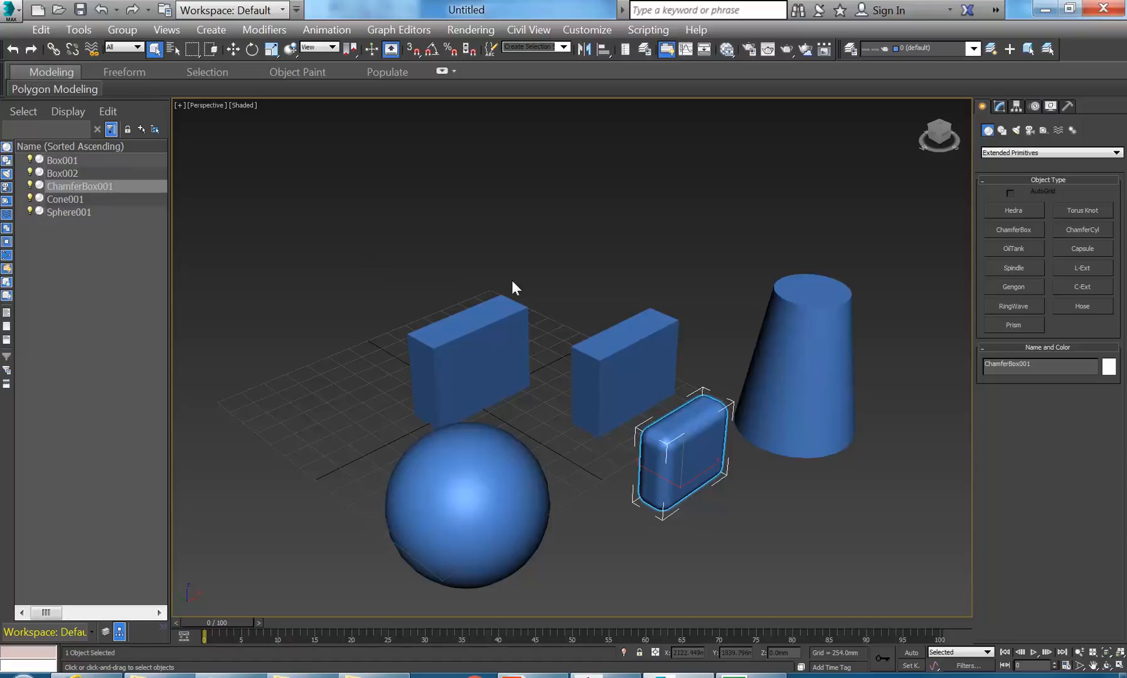
pyautogui.moveTo(865, 254); pyautogui.dragTo(577, 522)
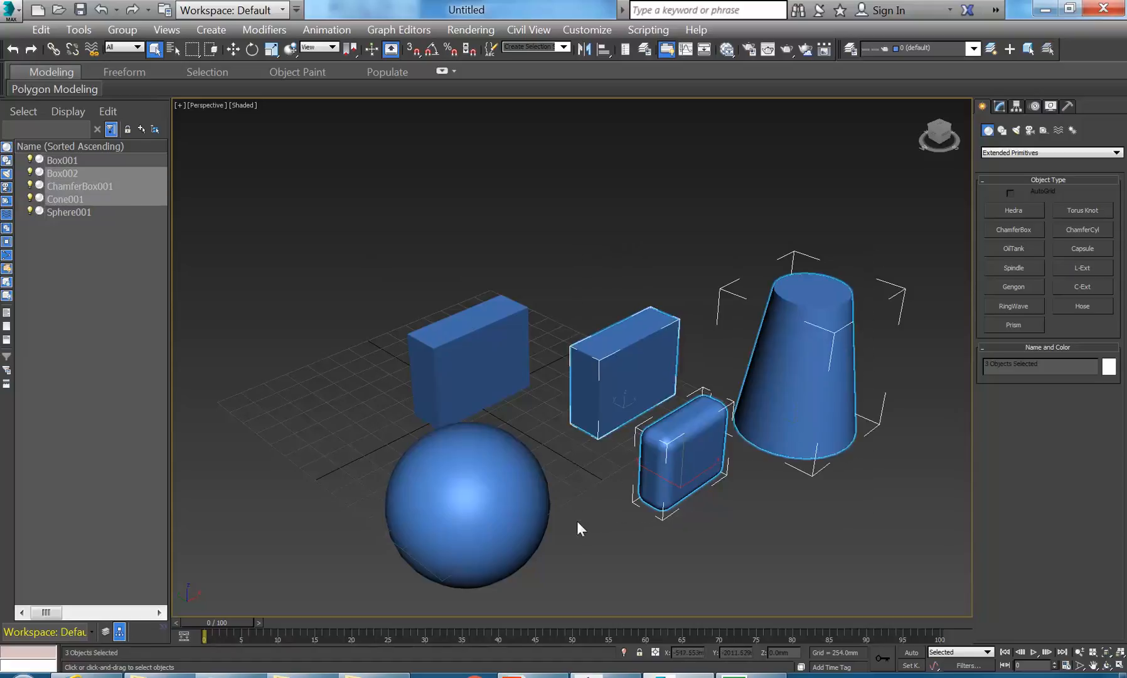
pyautogui.press('Delete')
pyautogui.click(427, 496)
pyautogui.press('Delete')
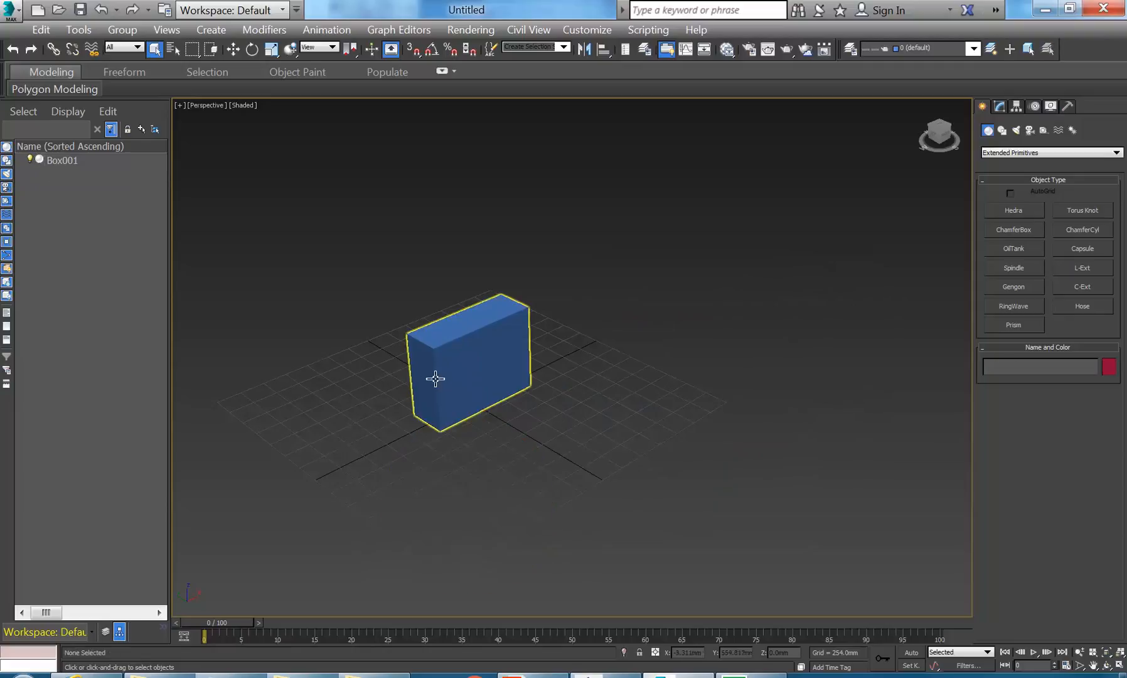
pyautogui.click(434, 395)
pyautogui.press('Delete')
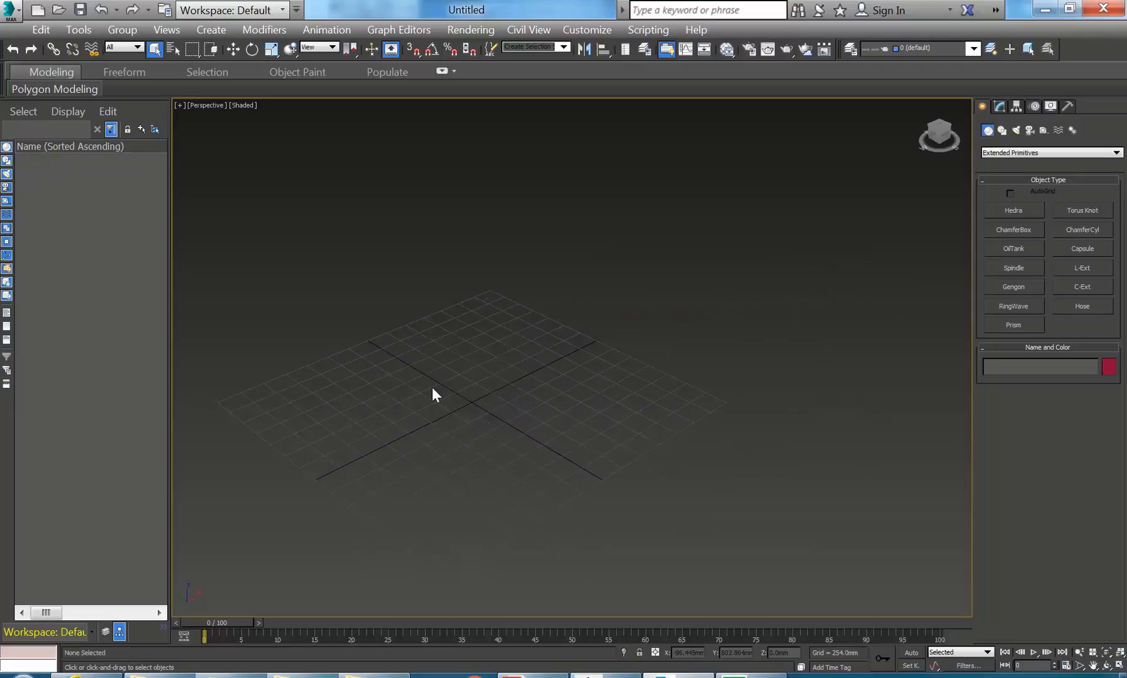
# Undo the deletion of the first box
pyautogui.moveTo(433, 388); pyautogui.dragTo(457, 397, button='middle')
pyautogui.hotkey('ctrl', 'z')
pyautogui.hotkey('ctrl', 'z')
pyautogui.hotkey('ctrl', 'z')
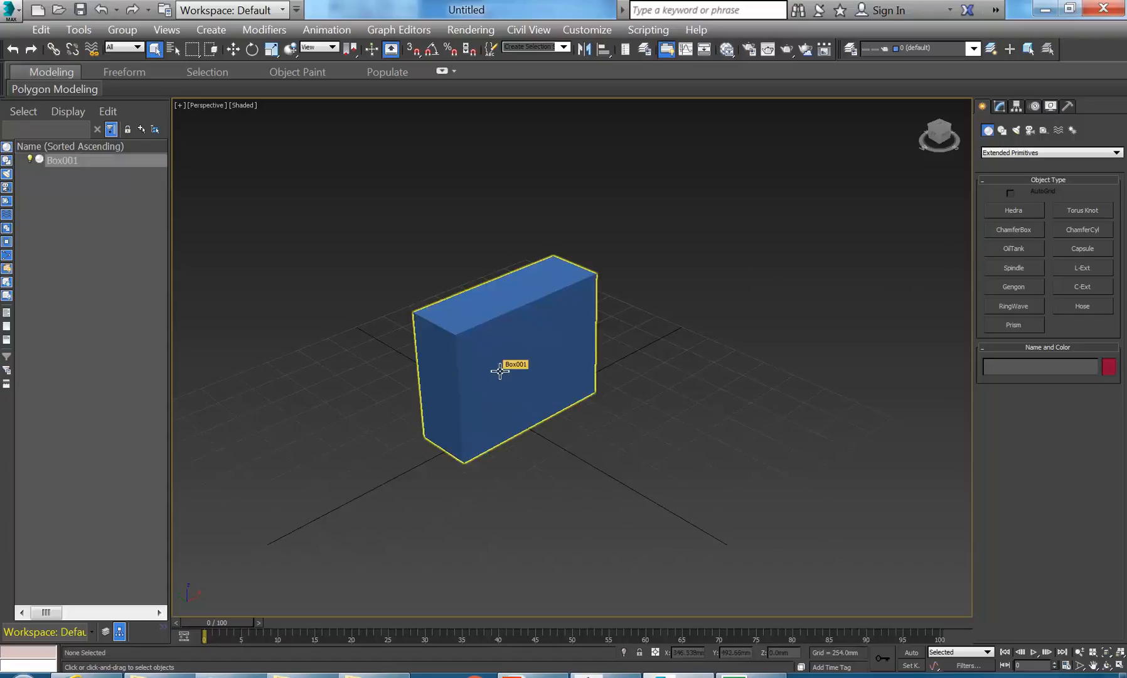
# Delete the restored box from the grid
pyautogui.moveTo(502, 370); pyautogui.dragTo(577, 357, button='middle')
pyautogui.scroll(-4, 558, 305)
pyautogui.moveTo(410, 227); pyautogui.dragTo(771, 560)
pyautogui.press('Delete')
# Create a standard-primitive box about 380 mm long, 1236 mm wide and 1006 mm high at the centre of the grid
pyautogui.keyDown('alt'); pyautogui.moveTo(605, 386); pyautogui.dragTo(529, 390, button='middle'); pyautogui.keyUp('alt')
pyautogui.scroll(3, 529, 397)
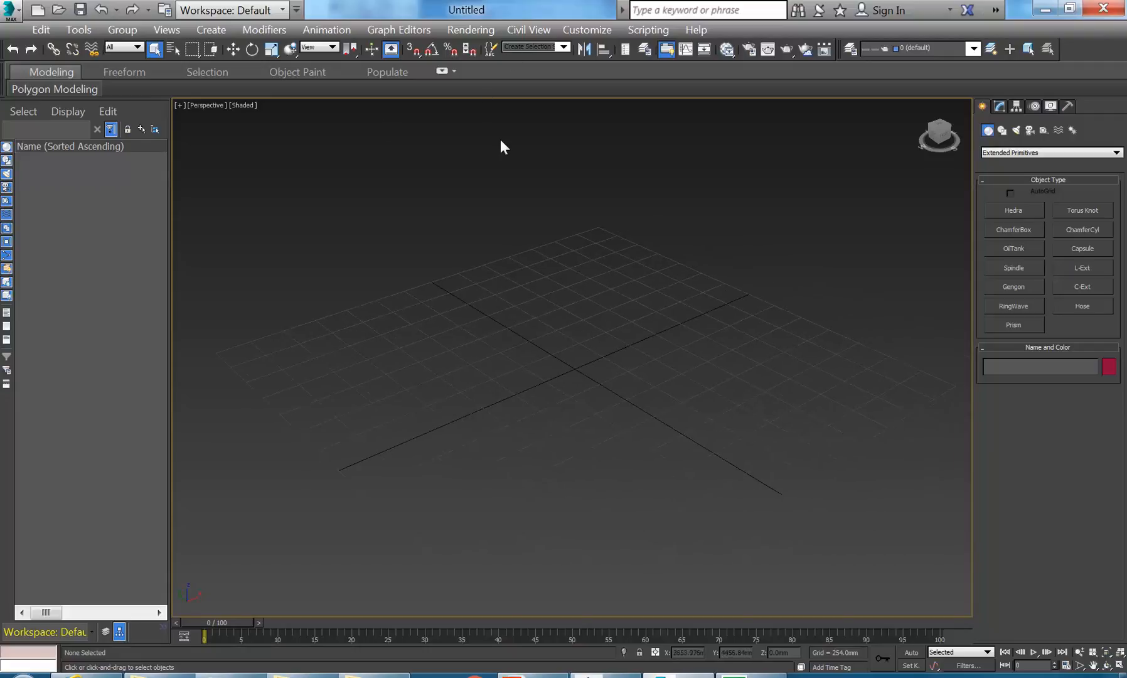
pyautogui.moveTo(535, 353); pyautogui.dragTo(528, 358, button='middle')
pyautogui.click(1018, 153)
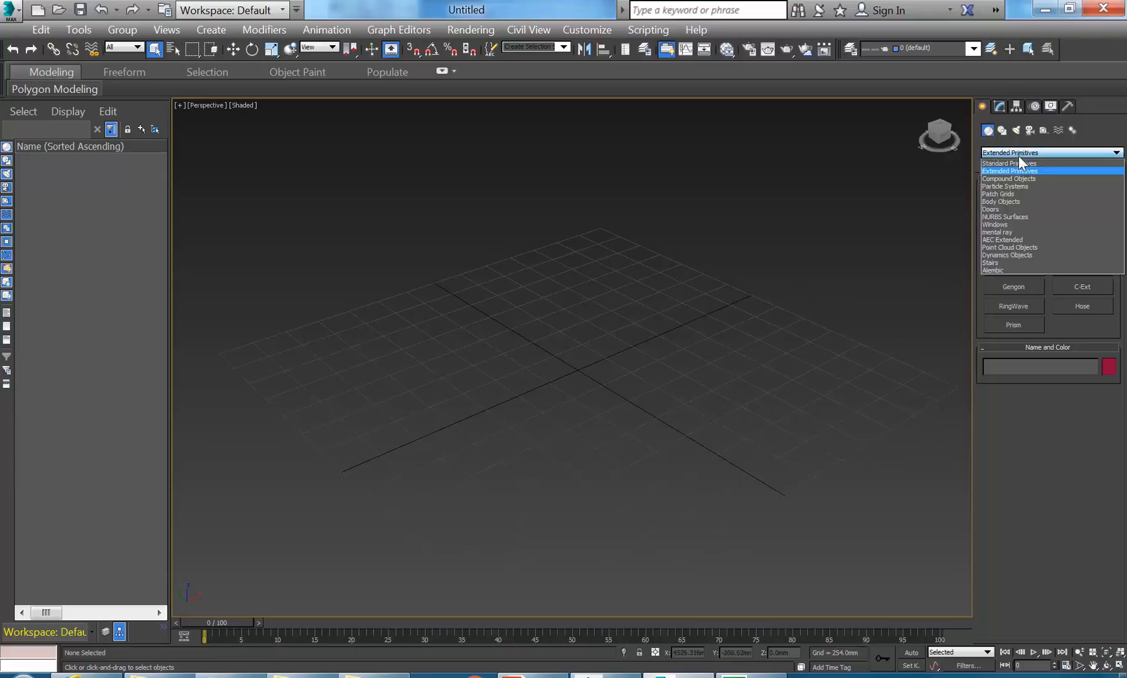
pyautogui.click(1016, 163)
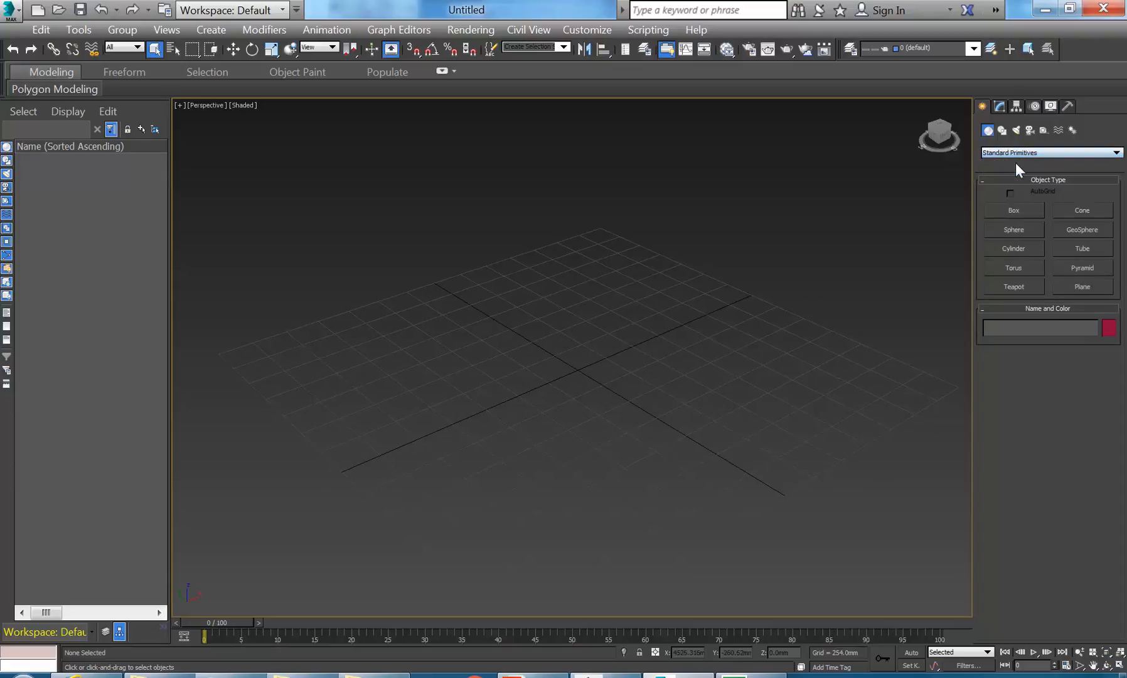
pyautogui.click(1008, 210)
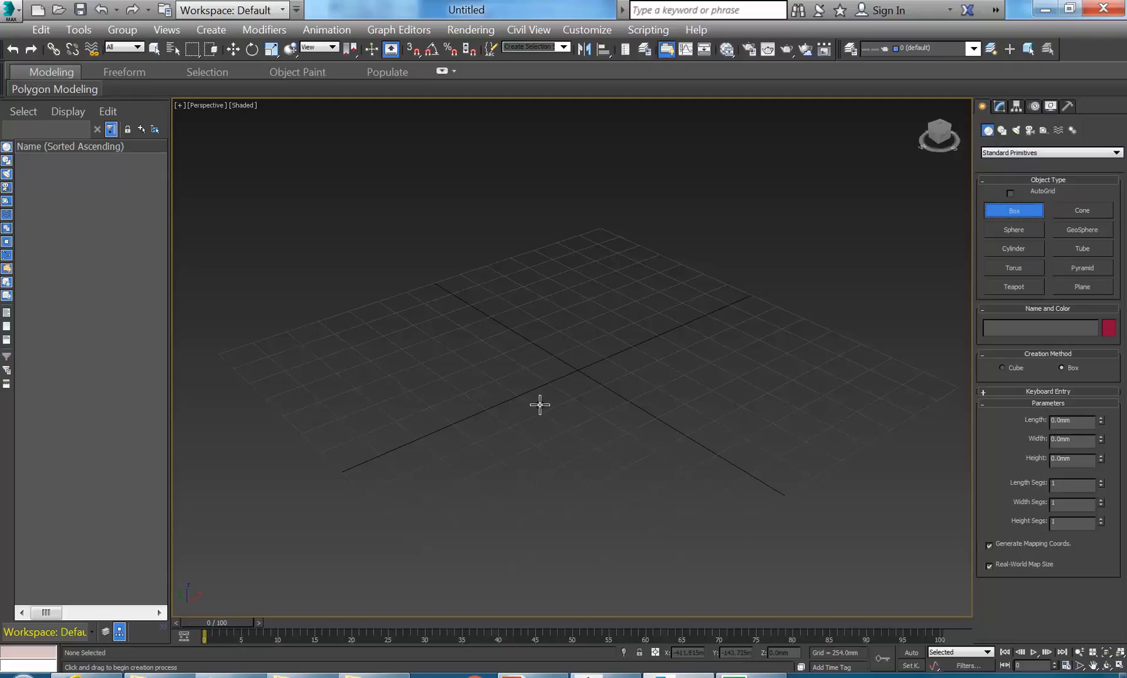
pyautogui.moveTo(525, 410); pyautogui.dragTo(626, 329)
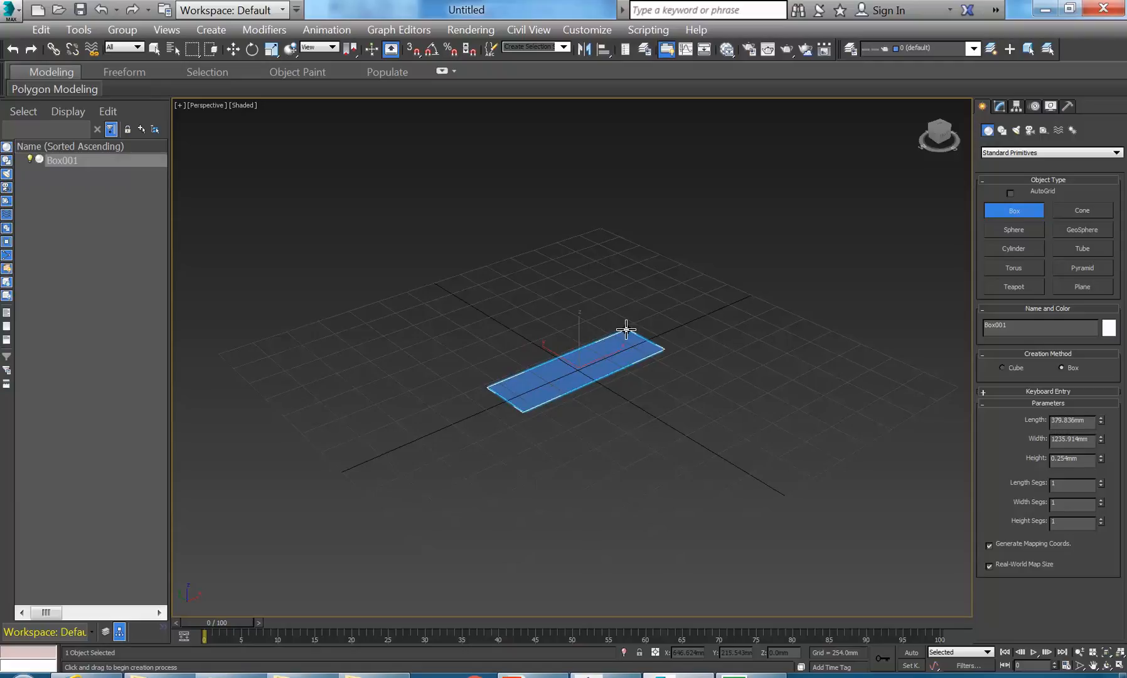
pyautogui.click(629, 171)
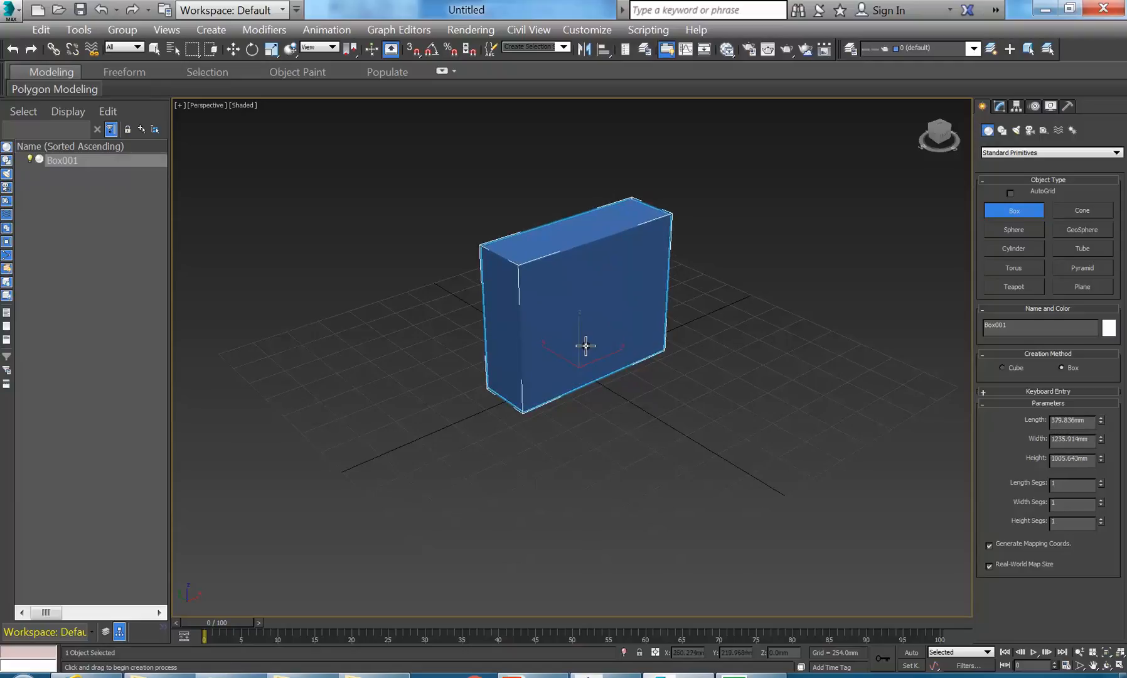
# Adjust the new box to a length of about 395 mm, width of about 1310 mm and height of about 1177 mm, and end the Box command
pyautogui.moveTo(481, 171); pyautogui.dragTo(421, 210, button='middle')
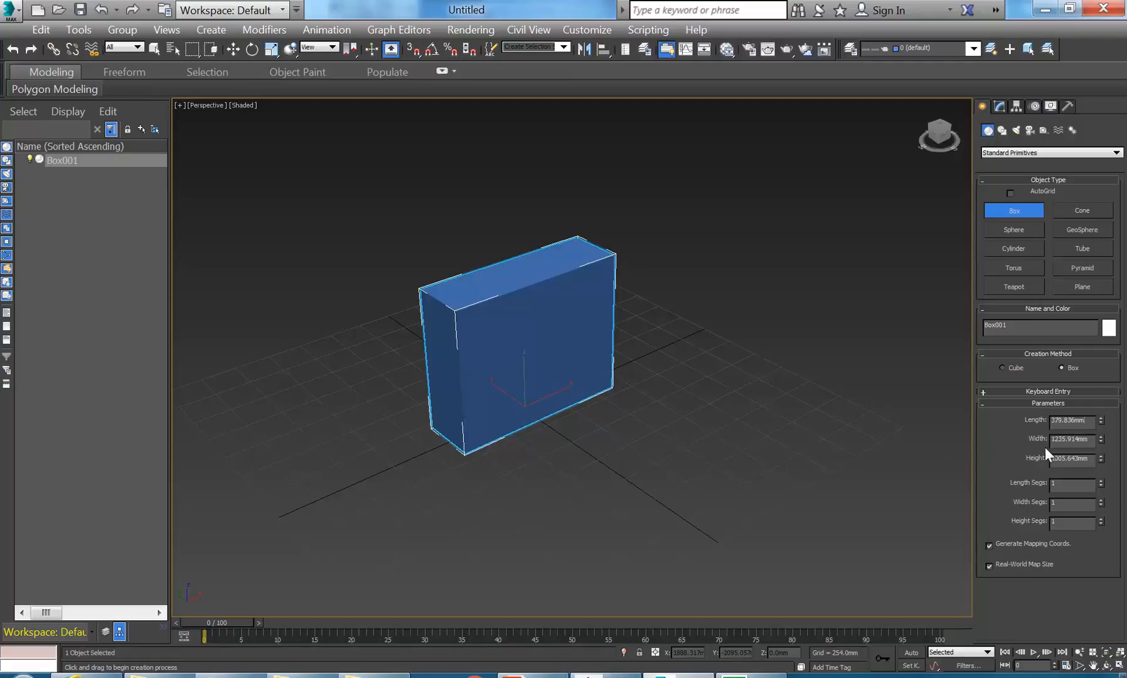
pyautogui.moveTo(1087, 421); pyautogui.dragTo(1053, 420)
pyautogui.click(1089, 439)
pyautogui.doubleClick(1069, 421)
pyautogui.moveTo(1101, 420); pyautogui.dragTo(1103, 447)
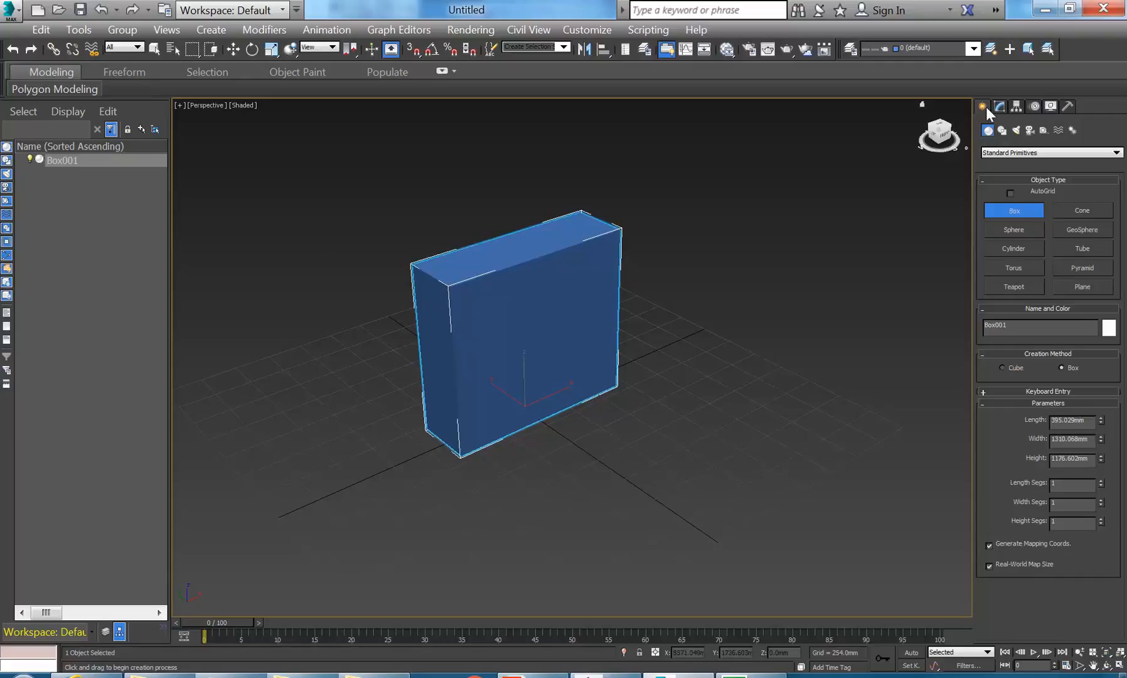
pyautogui.rightClick(704, 314)
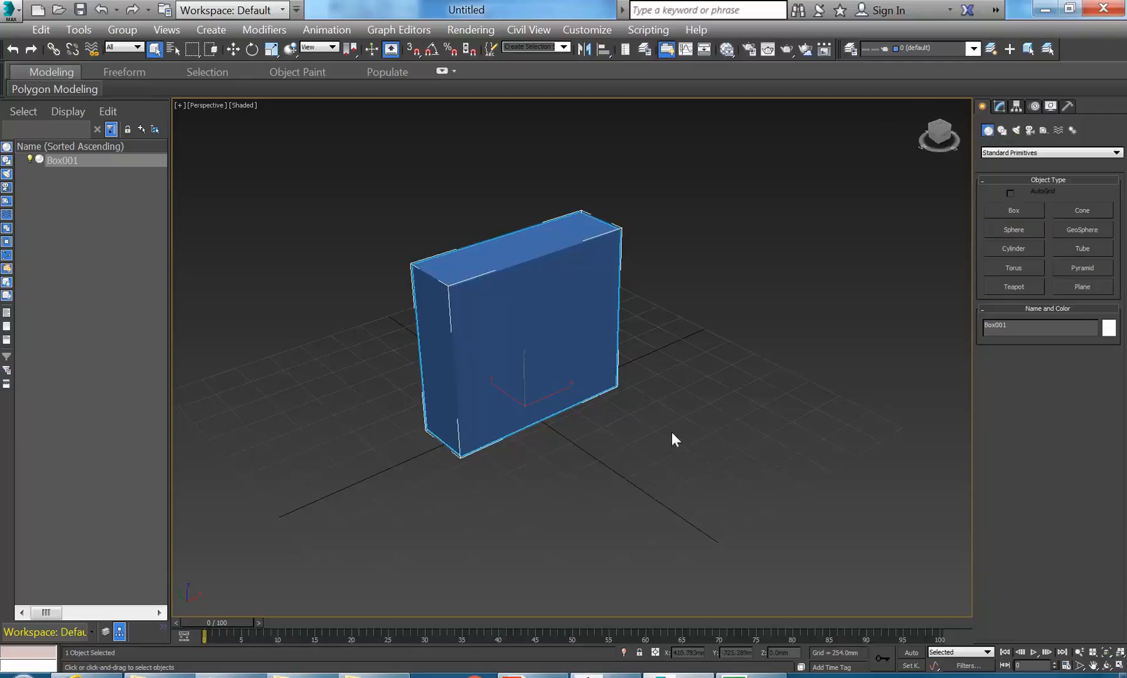
pyautogui.click(757, 562)
pyautogui.rightClick(660, 316)
pyautogui.click(655, 440)
pyautogui.click(656, 448)
pyautogui.rightClick(656, 261)
pyautogui.click(668, 484)
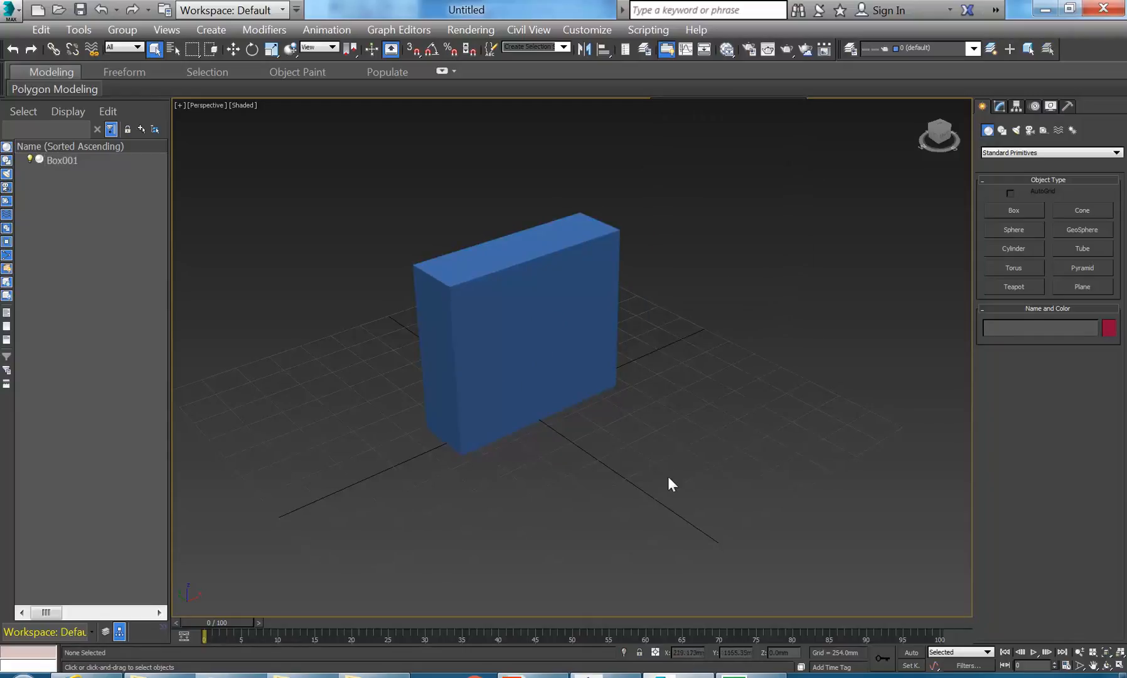
pyautogui.click(554, 359)
pyautogui.rightClick(723, 303)
pyautogui.click(682, 359)
pyautogui.click(683, 359)
pyautogui.click(1012, 209)
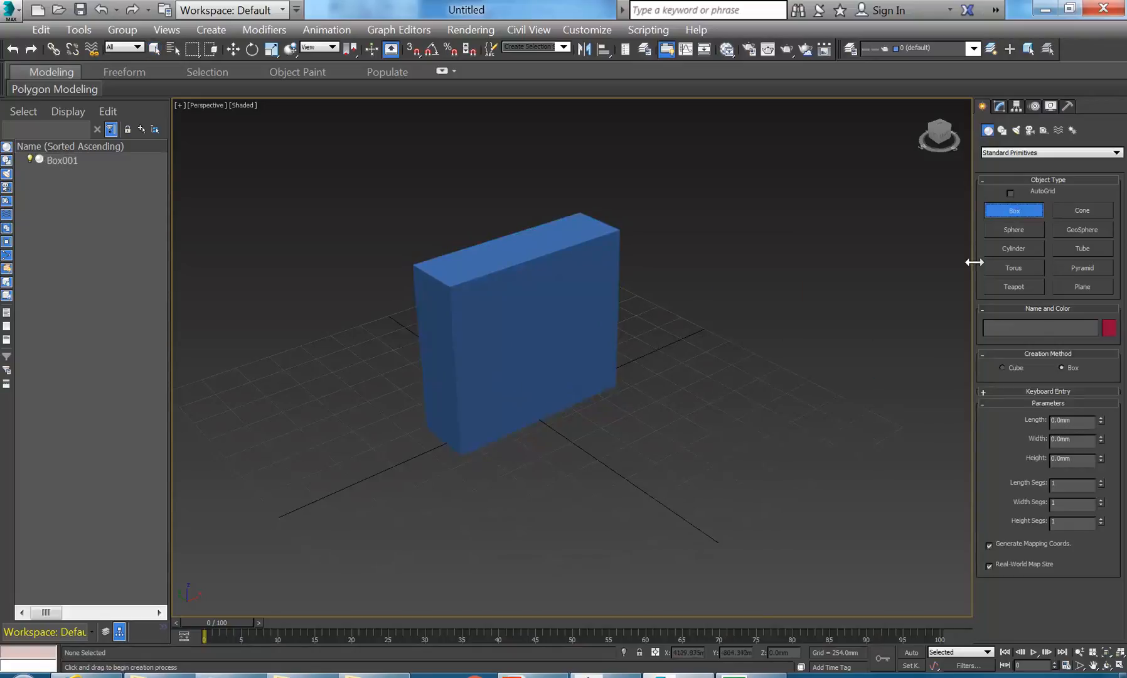
pyautogui.rightClick(714, 292)
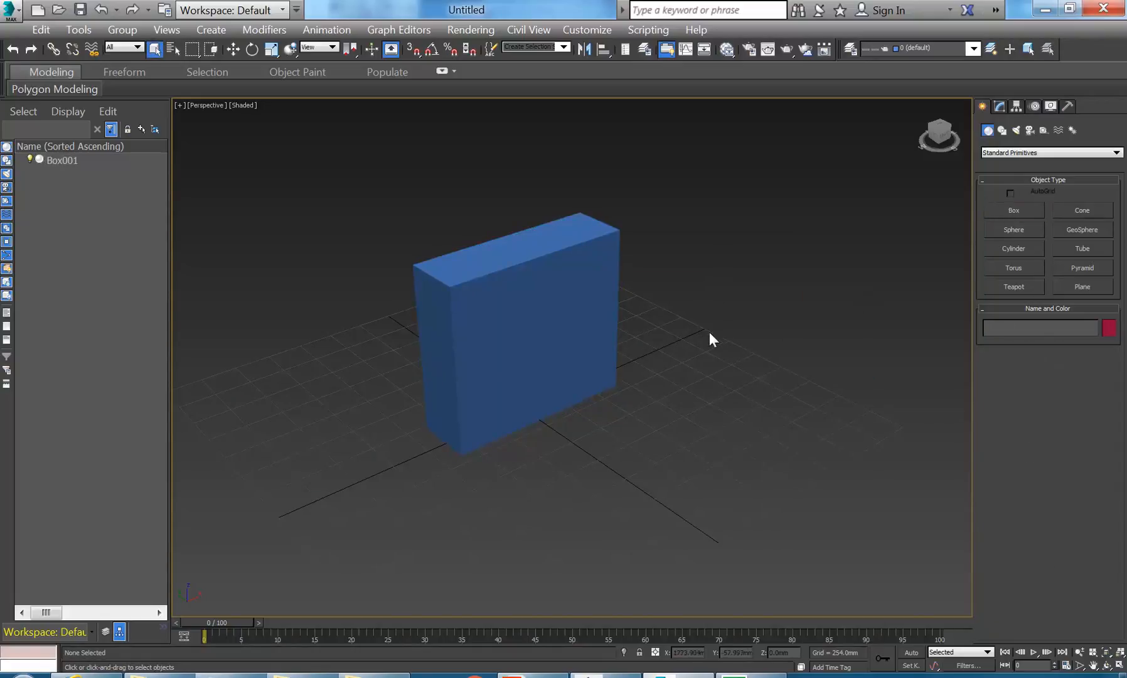
# Select the box and switch from object creation to modifying its parameters
pyautogui.click(544, 295)
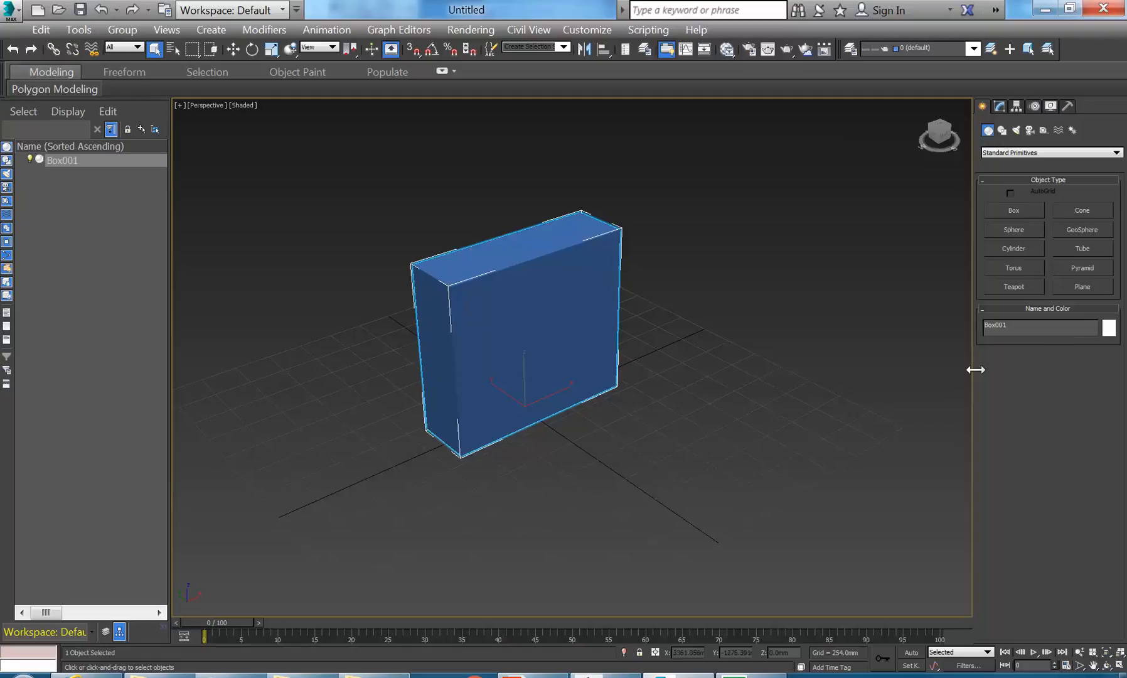
pyautogui.click(1002, 106)
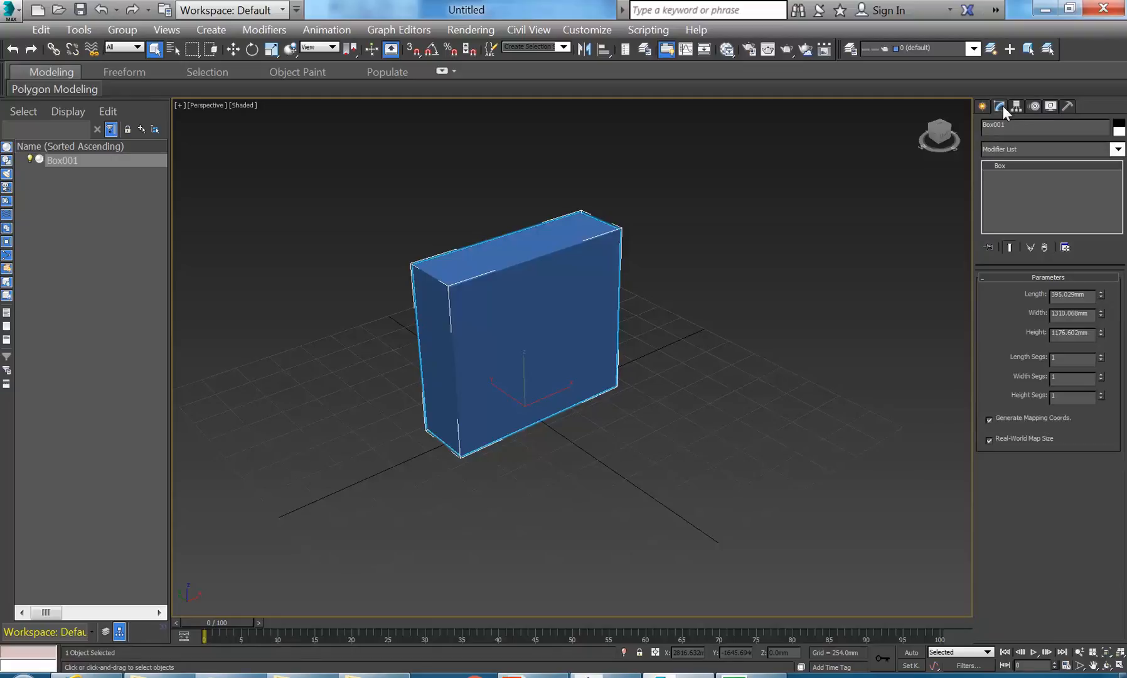
pyautogui.click(982, 105)
pyautogui.click(1000, 106)
pyautogui.click(983, 107)
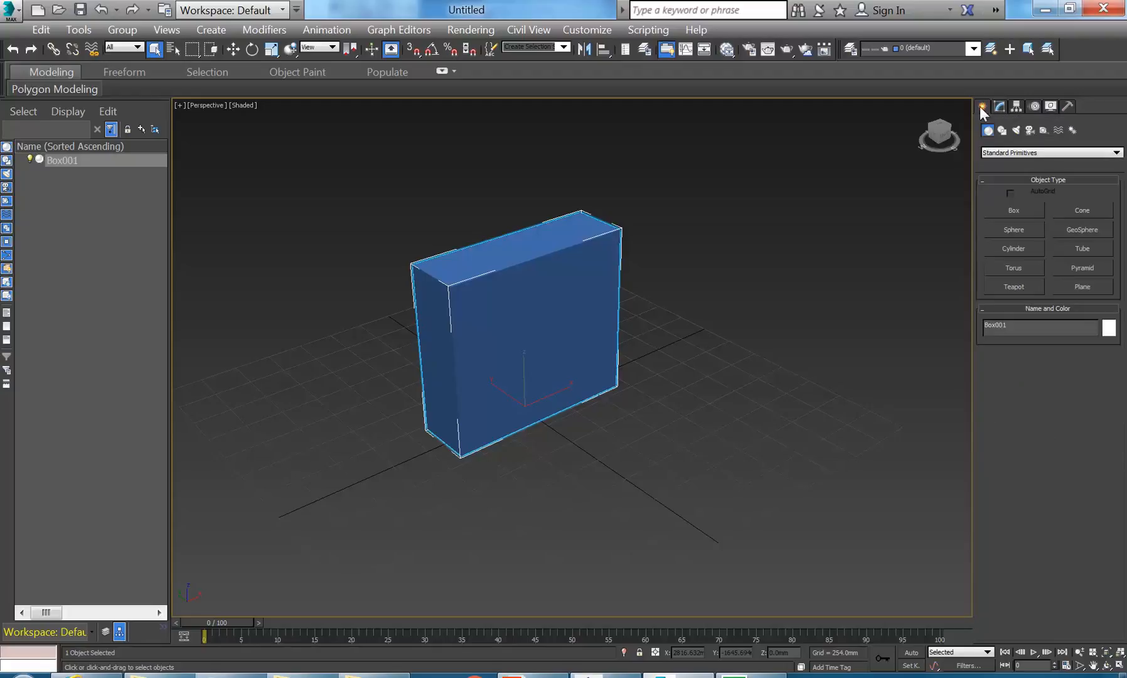
pyautogui.click(1003, 107)
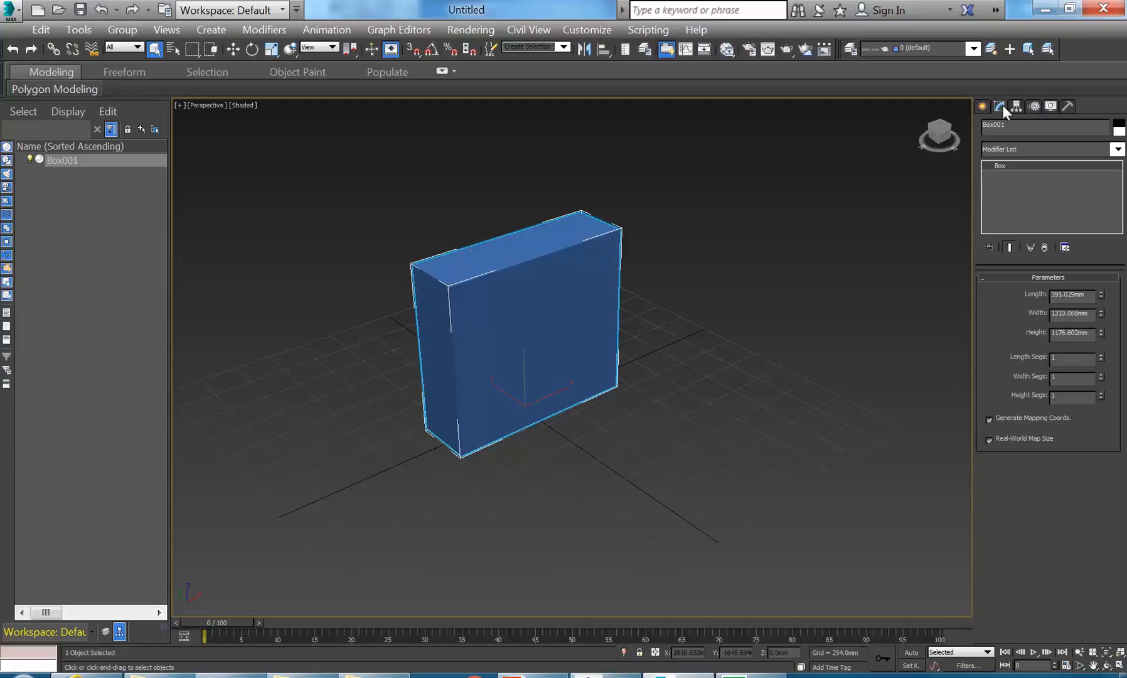
# Set the selected box's length and width to 500 mm
pyautogui.scroll(4, 503, 333)
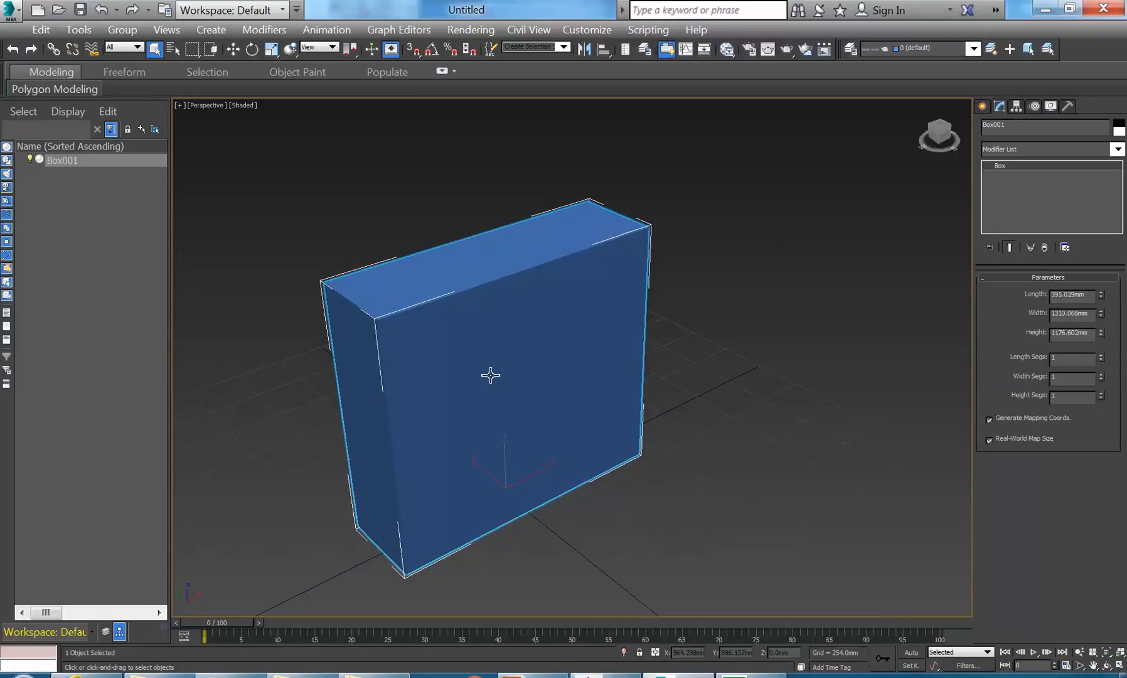
pyautogui.moveTo(490, 375); pyautogui.dragTo(500, 374, button='middle')
pyautogui.moveTo(487, 330); pyautogui.dragTo(496, 299, button='middle')
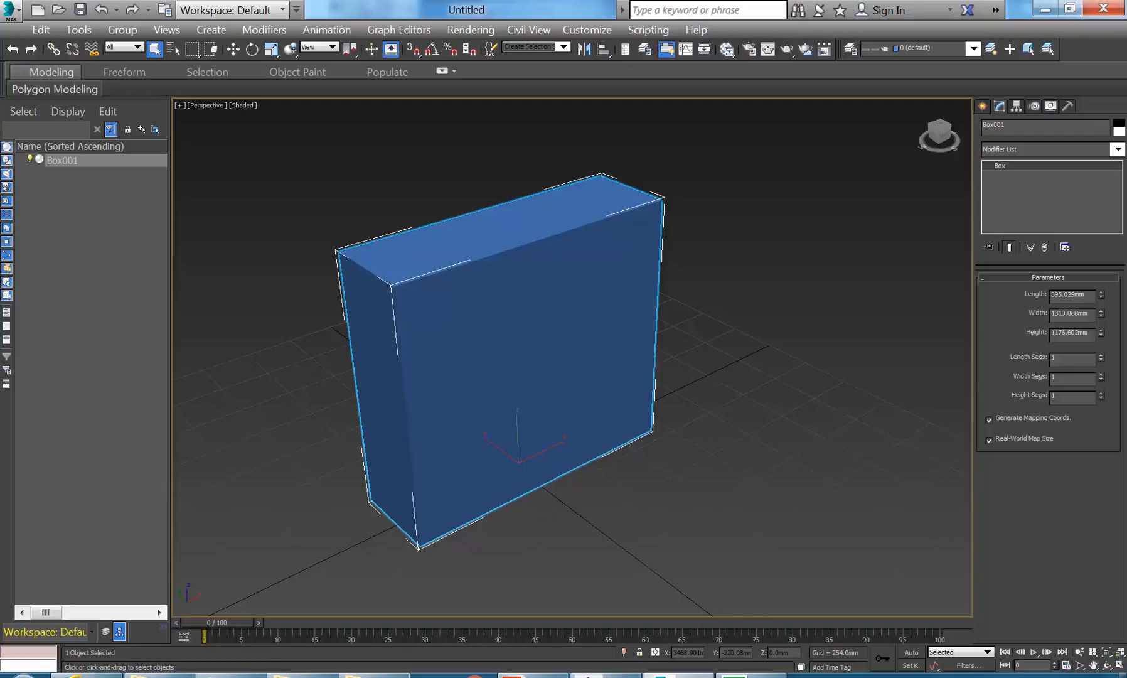
pyautogui.moveTo(1086, 294); pyautogui.dragTo(1051, 295)
pyautogui.write('5')
pyautogui.press('Tab')
pyautogui.write('50')
pyautogui.press('Return')
# Set the box's height to 500 mm to make it a cube
pyautogui.click(1089, 333)
pyautogui.doubleClick(1090, 333)
pyautogui.write('500')
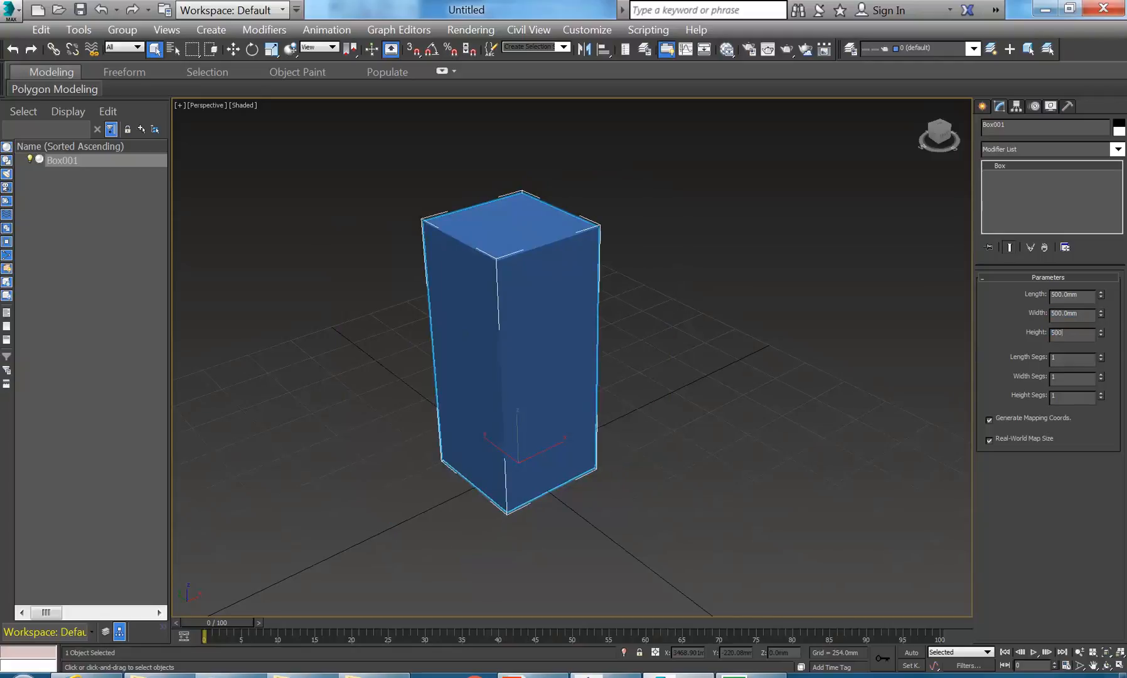
pyautogui.press('Return')
pyautogui.scroll(5, 424, 325)
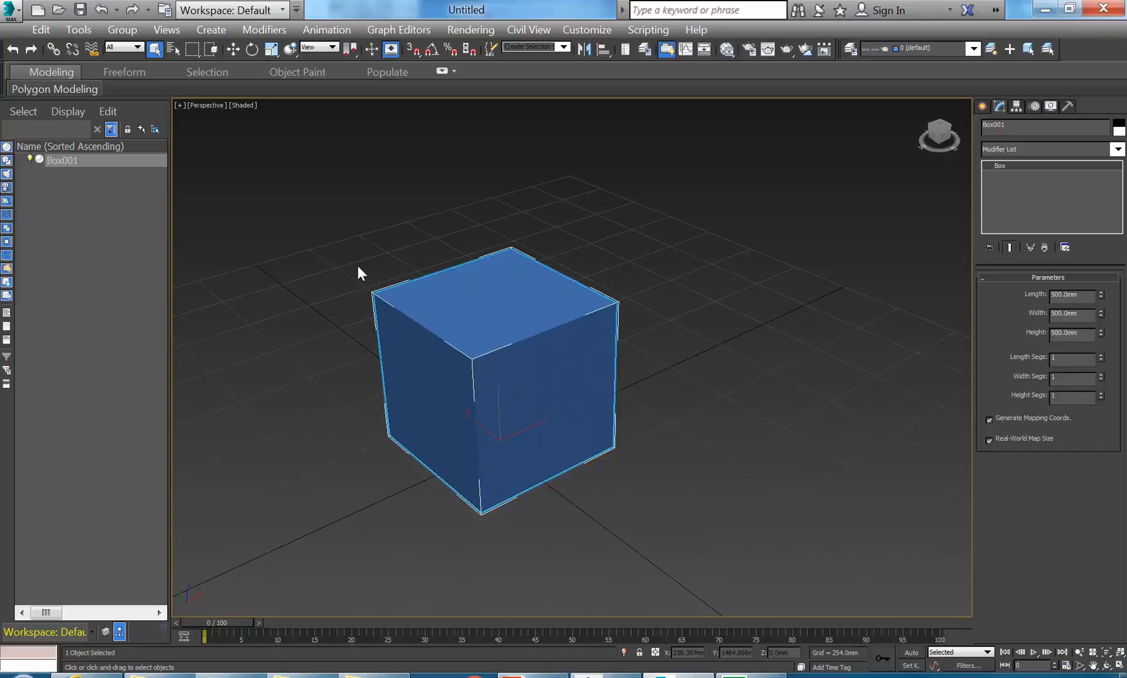
pyautogui.scroll(-5, 442, 296)
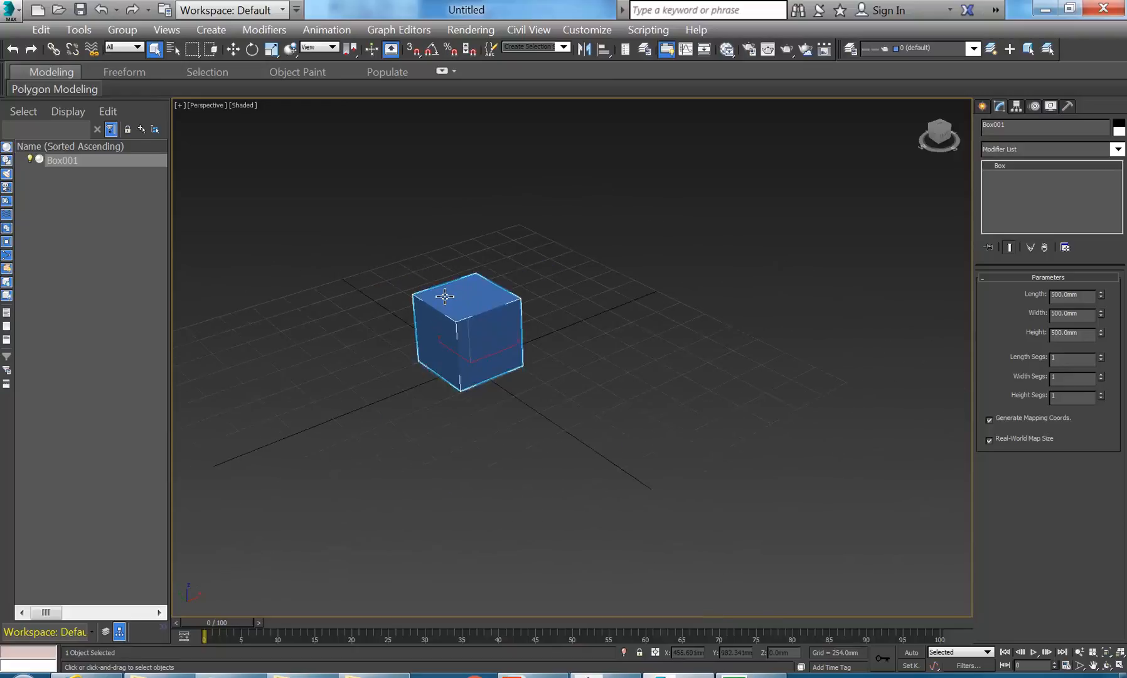
pyautogui.scroll(-6, 445, 297)
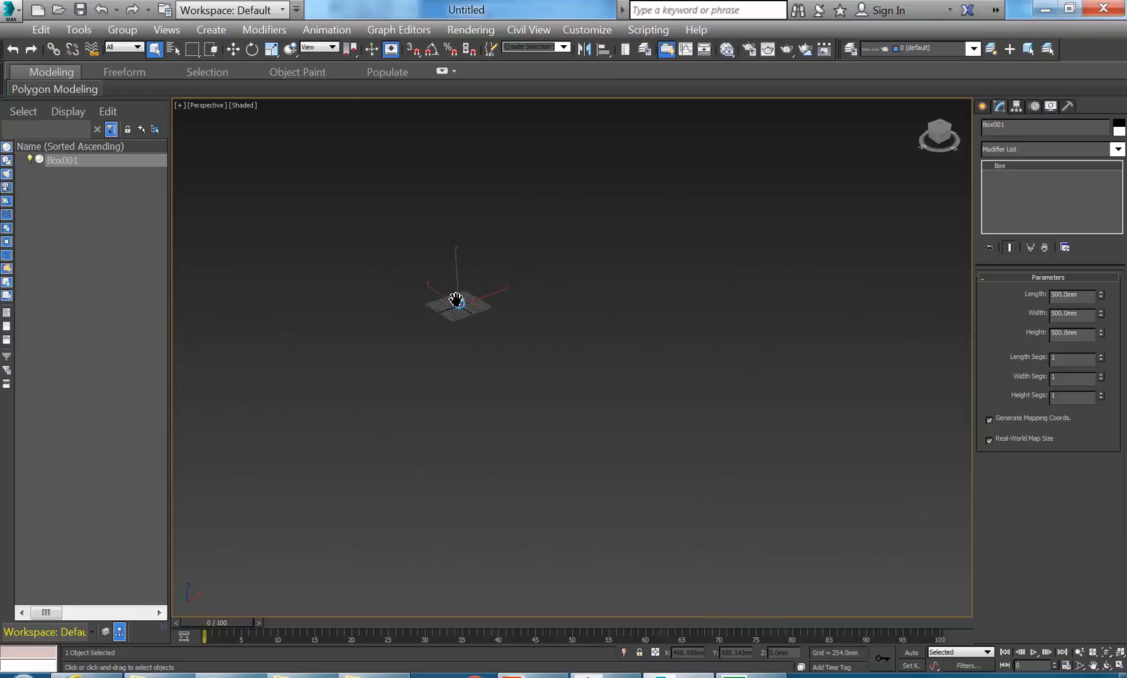
pyautogui.scroll(10, 457, 298)
pyautogui.click(330, 187)
pyautogui.moveTo(370, 213); pyautogui.dragTo(384, 205, button='middle')
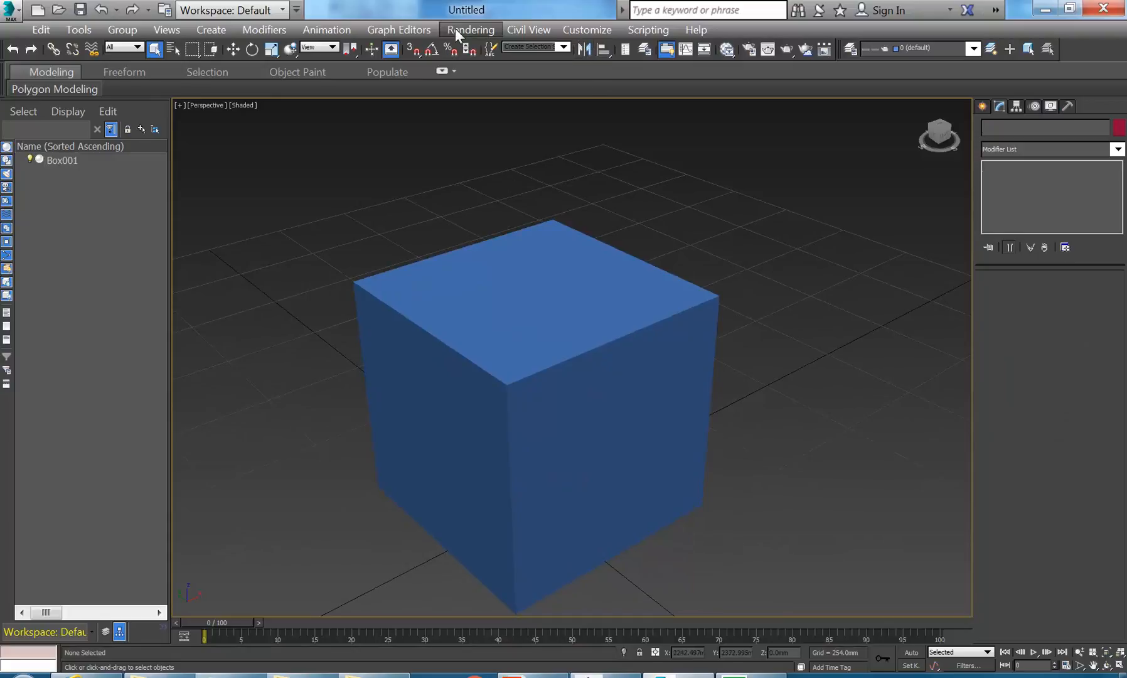
# Open the units setup, keep the metric display units at Millimeters and confirm the settings
pyautogui.click(589, 30)
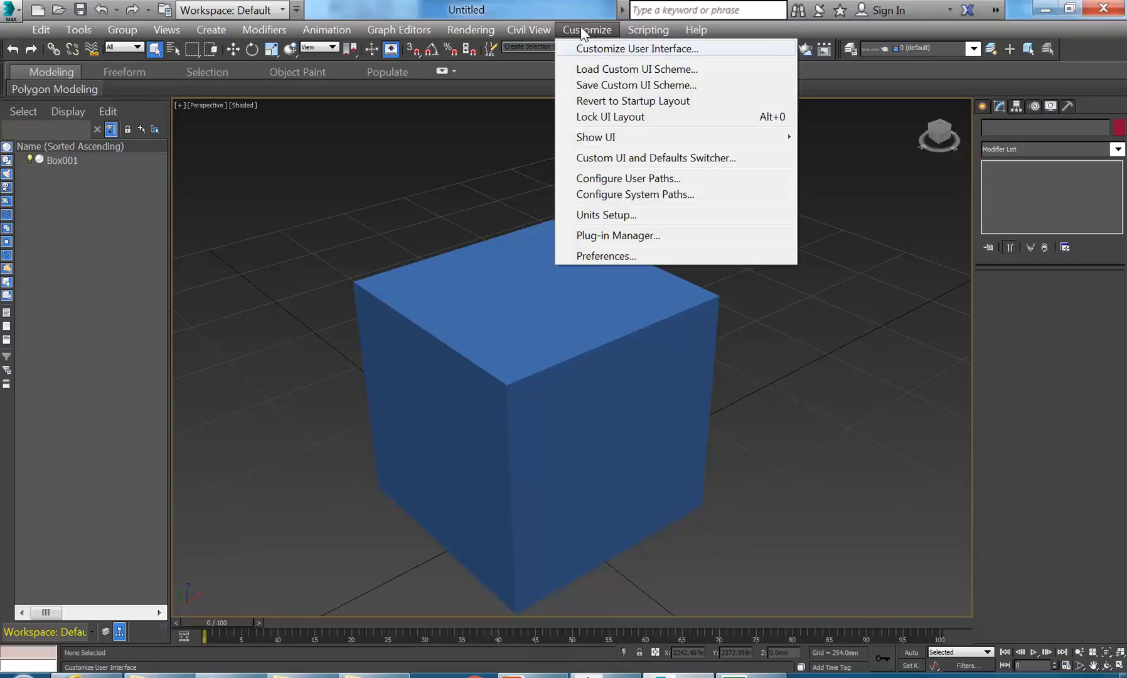
pyautogui.click(612, 216)
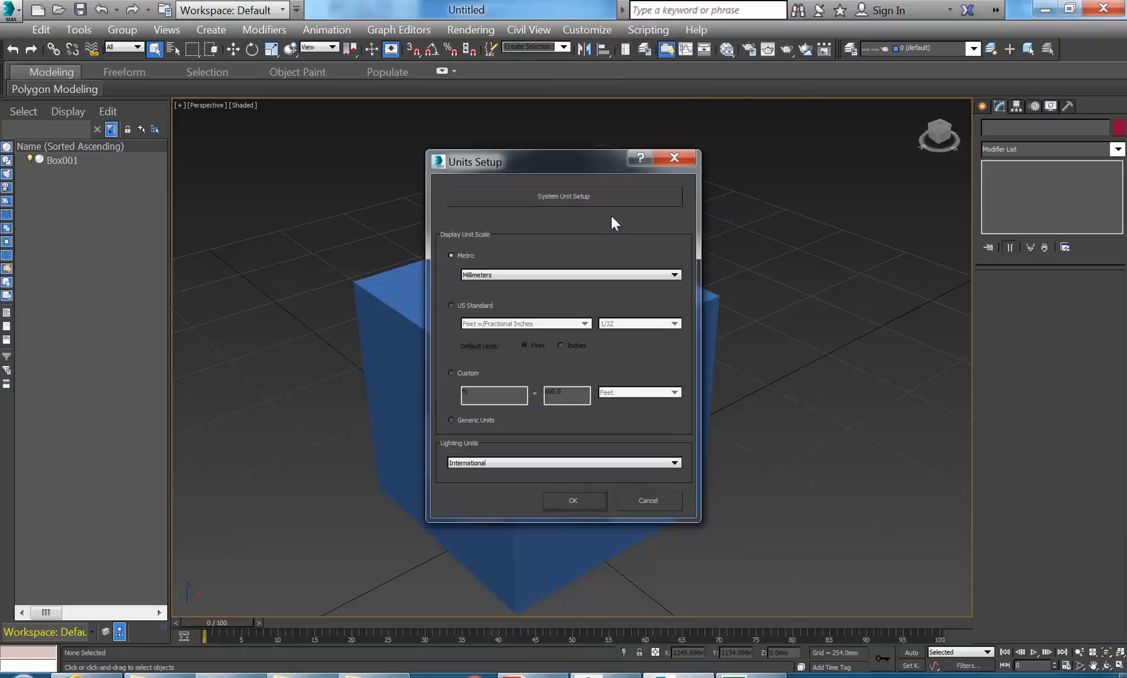
pyautogui.moveTo(559, 169); pyautogui.dragTo(550, 146)
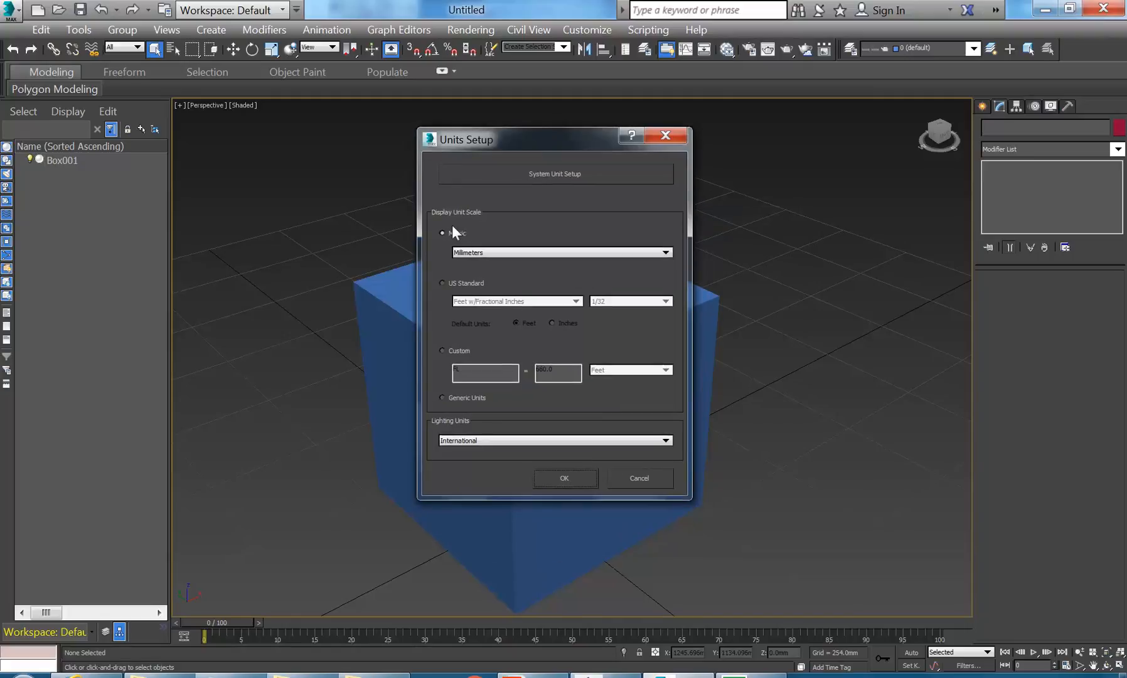
pyautogui.click(472, 252)
pyautogui.click(475, 261)
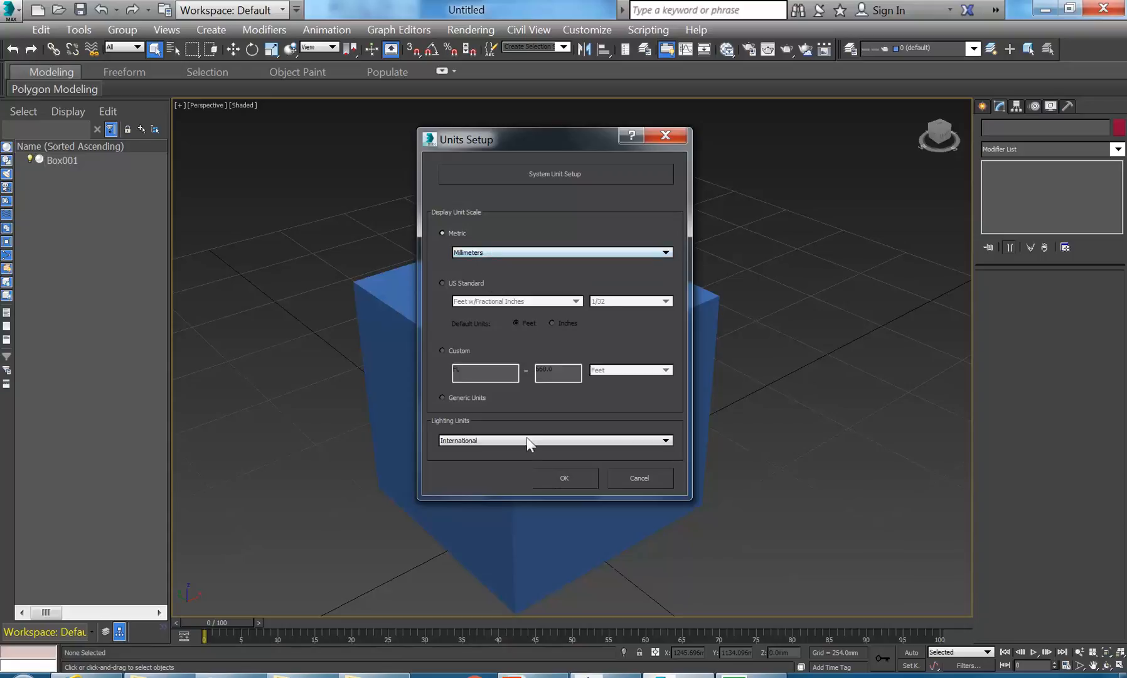
pyautogui.click(554, 479)
# Select the cube again and examine its length, width and height parameters alongside its size in the viewport
pyautogui.click(486, 283)
pyautogui.moveTo(303, 193); pyautogui.dragTo(314, 198, button='middle')
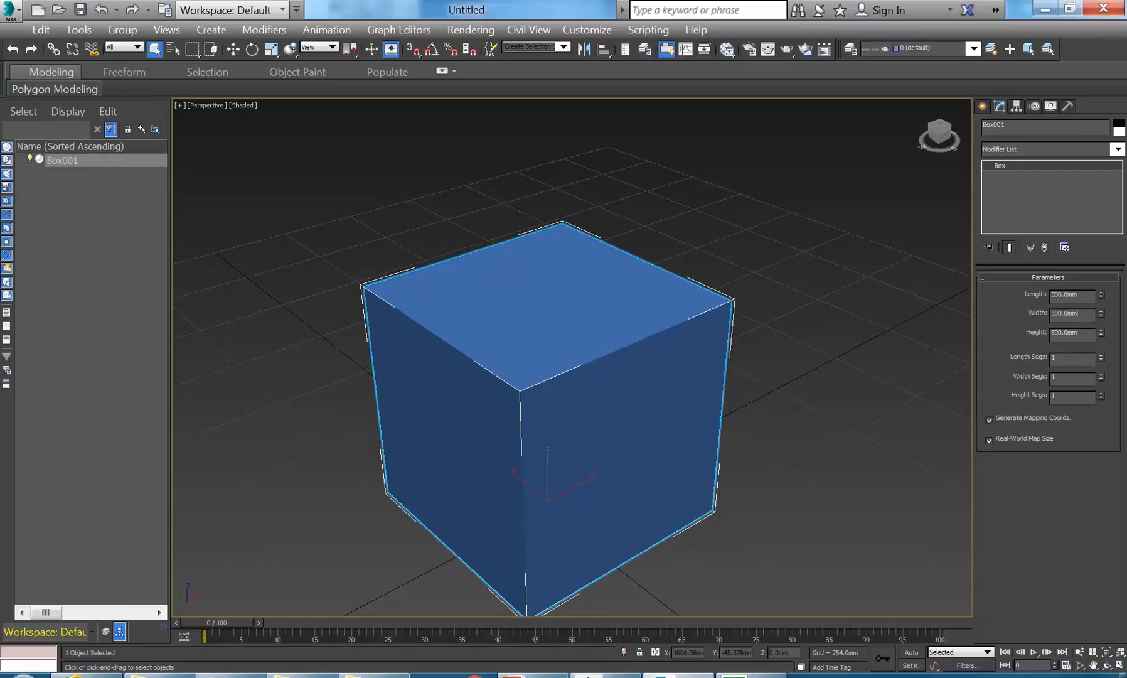
pyautogui.click(1082, 314)
pyautogui.moveTo(499, 304); pyautogui.dragTo(503, 277, button='middle')
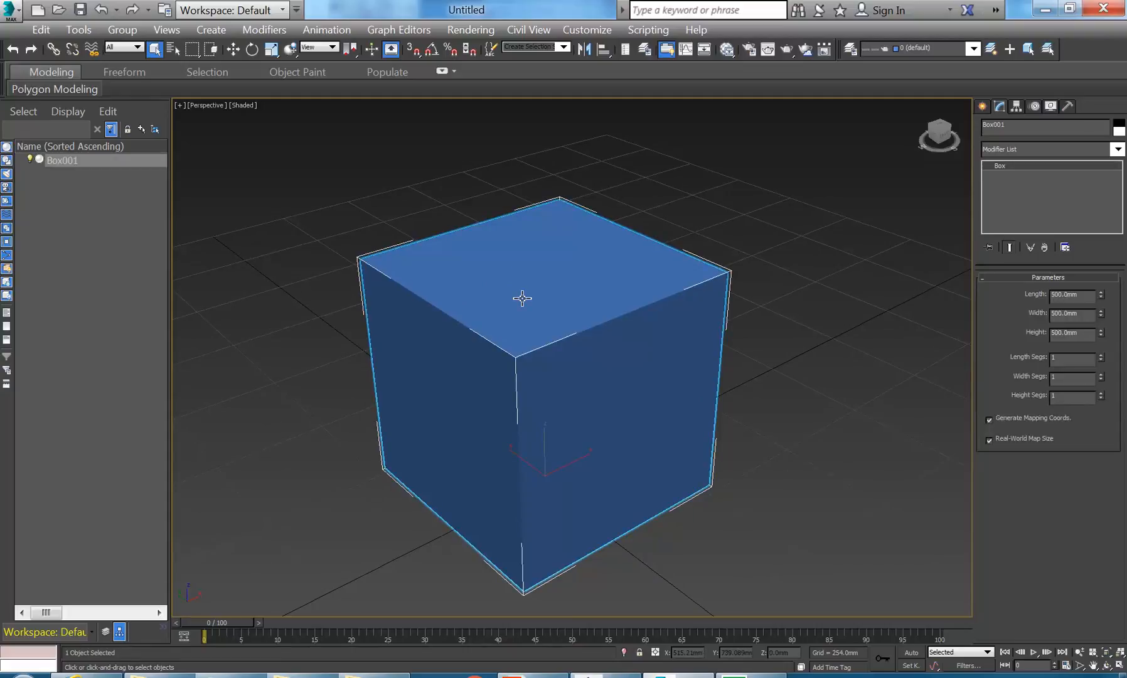
pyautogui.scroll(-5, 527, 285)
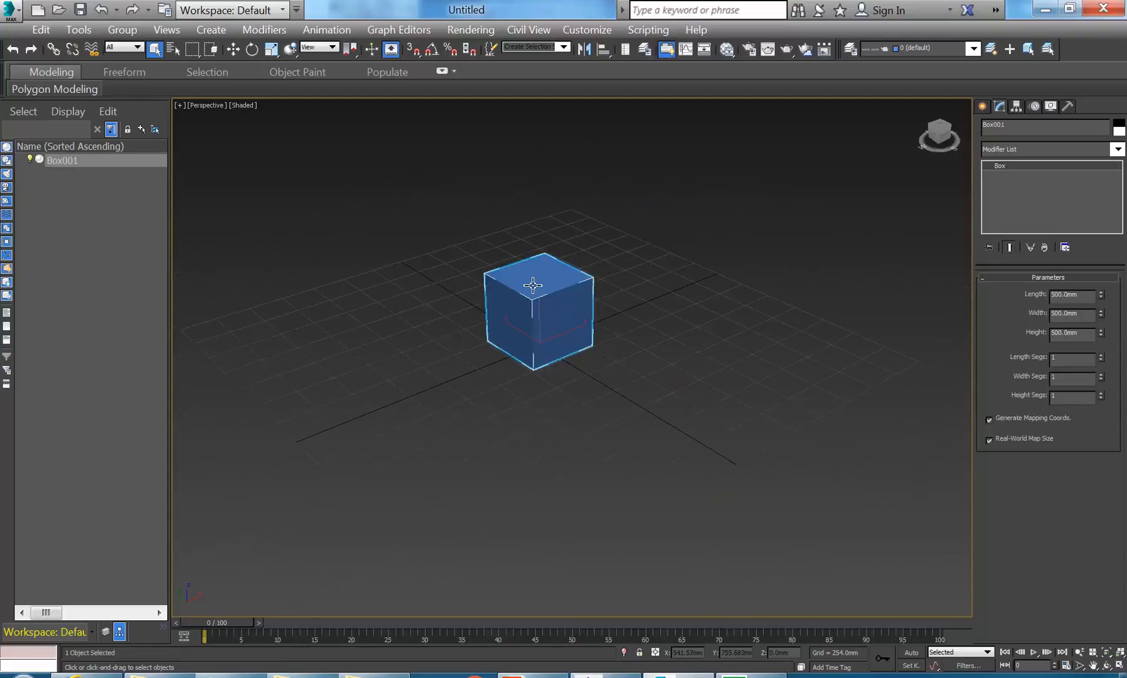
pyautogui.scroll(5, 531, 281)
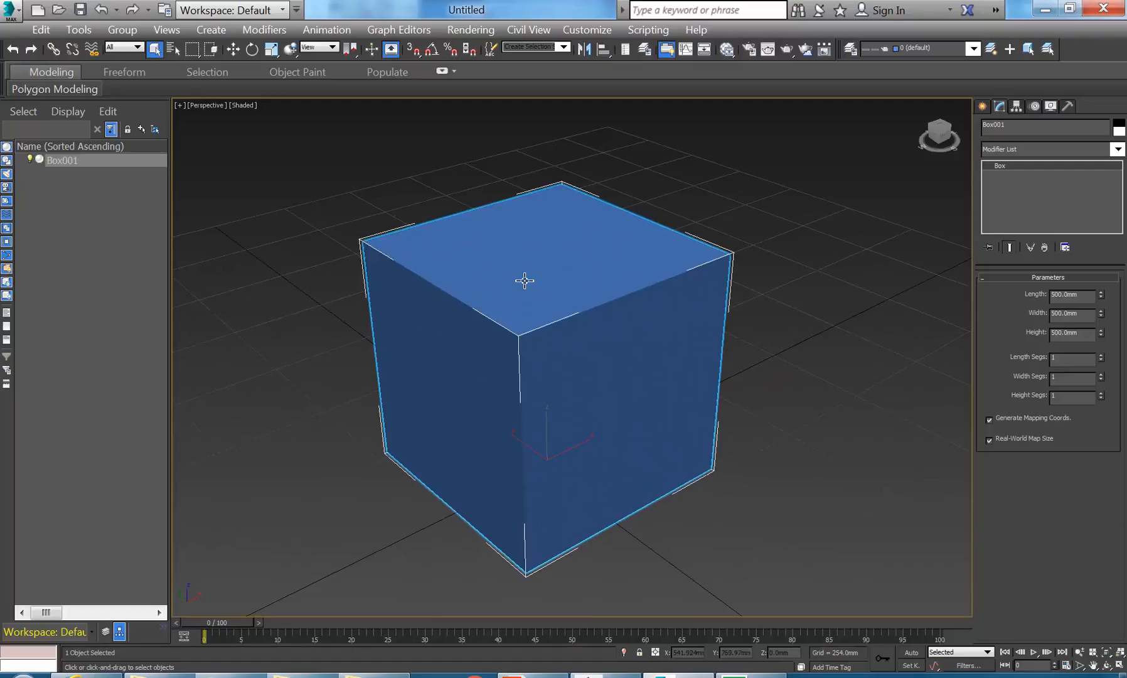
pyautogui.moveTo(525, 280); pyautogui.dragTo(521, 271, button='middle')
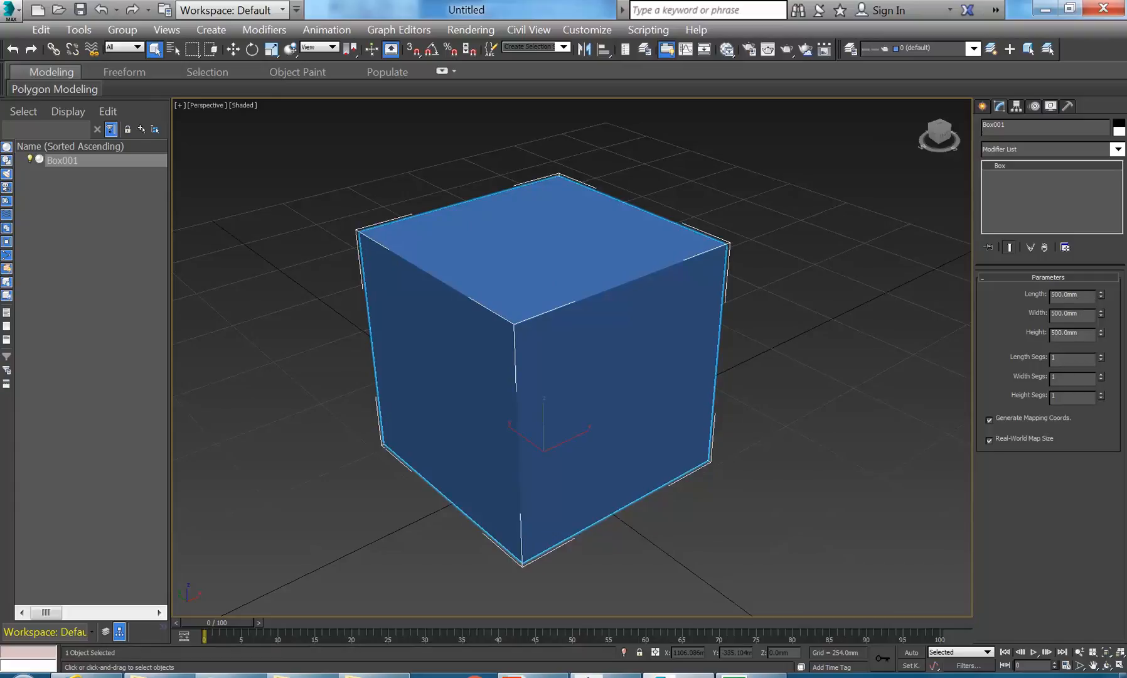
pyautogui.moveTo(425, 360); pyautogui.dragTo(412, 358, button='middle')
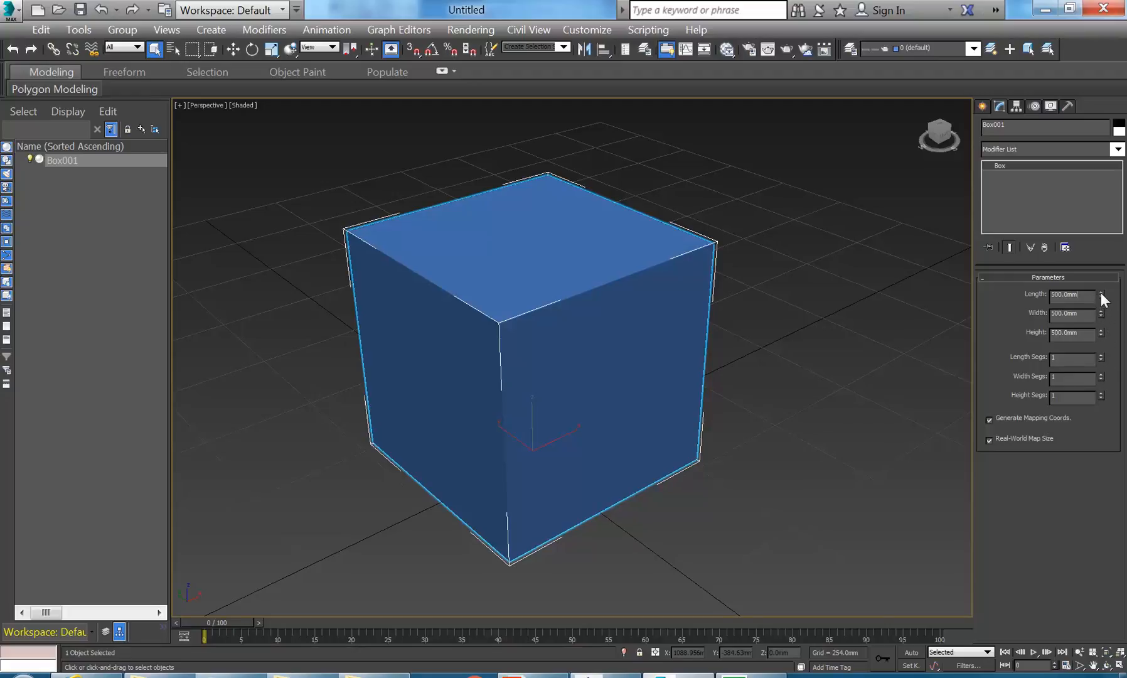
# Flatten the cube into a panel by gradually reducing its length to about 42 mm
pyautogui.moveTo(1101, 292); pyautogui.dragTo(1104, 340)
pyautogui.scroll(5, 491, 294)
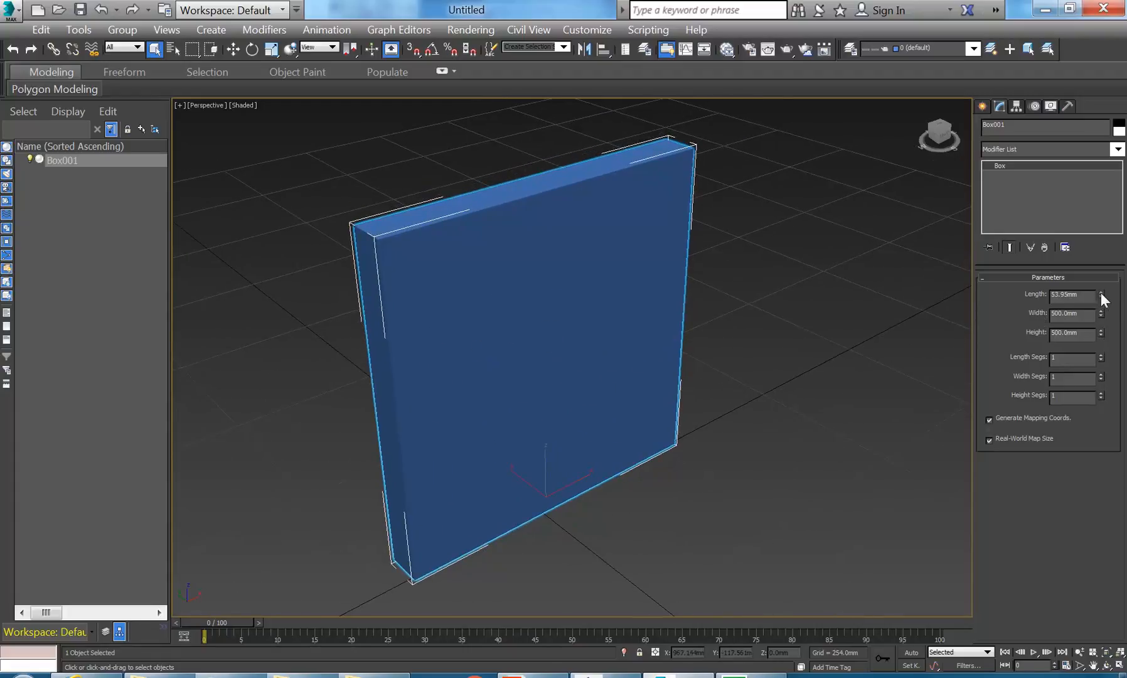
pyautogui.moveTo(1101, 292); pyautogui.dragTo(1105, 304)
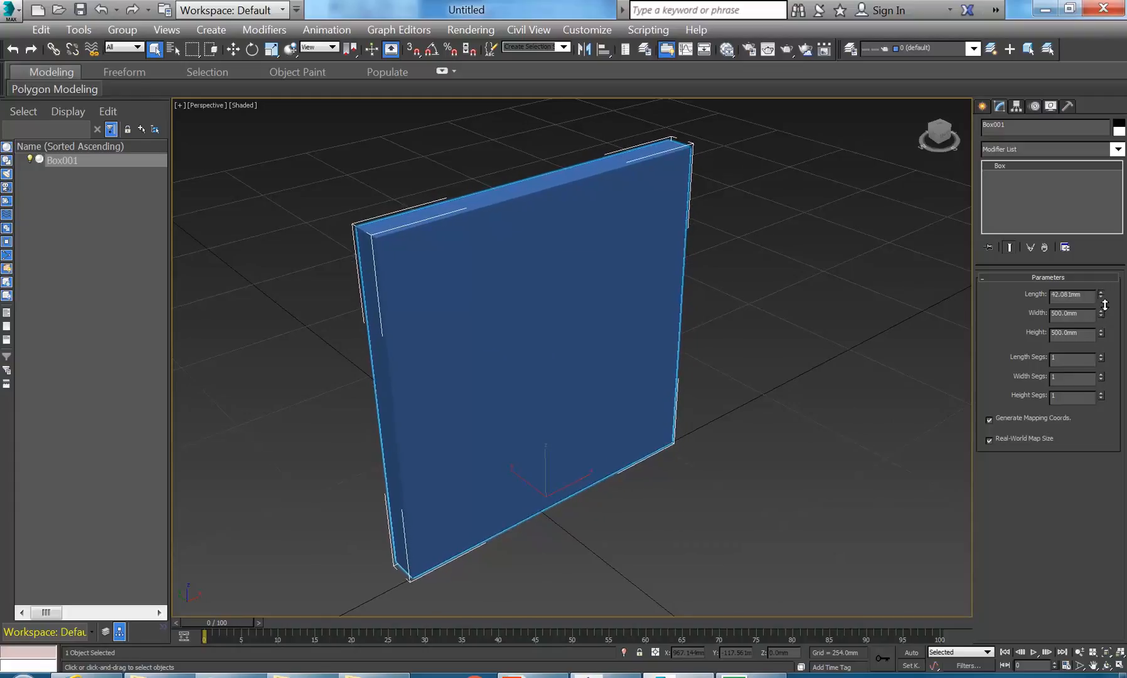
pyautogui.moveTo(496, 328); pyautogui.dragTo(500, 333, button='middle')
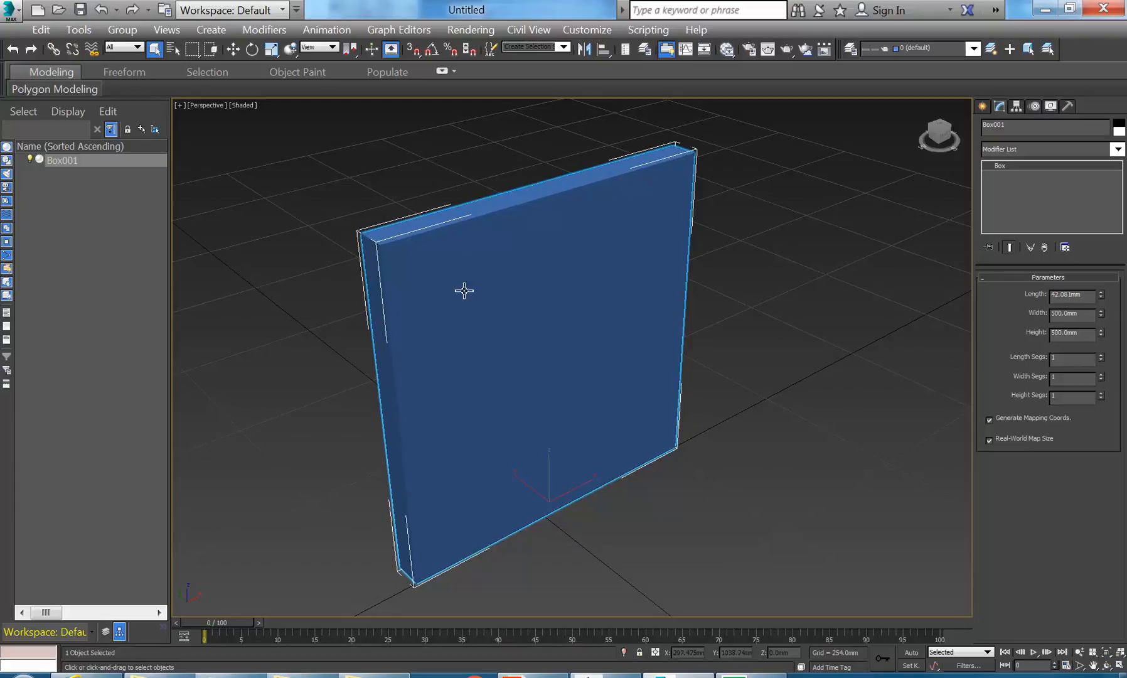
# Set the panel's length to exactly 15 mm
pyautogui.doubleClick(1067, 295)
pyautogui.write('15')
pyautogui.press('Return')
pyautogui.scroll(3, 430, 358)
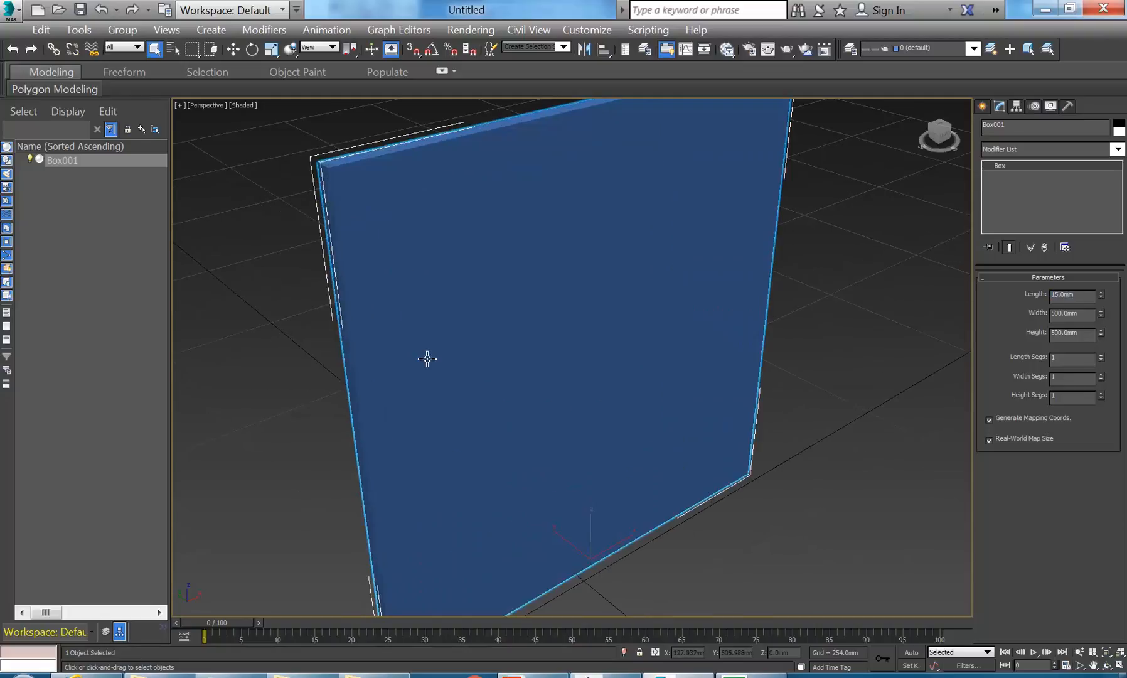
# Thicken the panel by setting its length to 20 mm and view it from another angle
pyautogui.moveTo(1082, 295); pyautogui.dragTo(987, 273)
pyautogui.write('20')
pyautogui.press('Return')
pyautogui.scroll(-5, 565, 333)
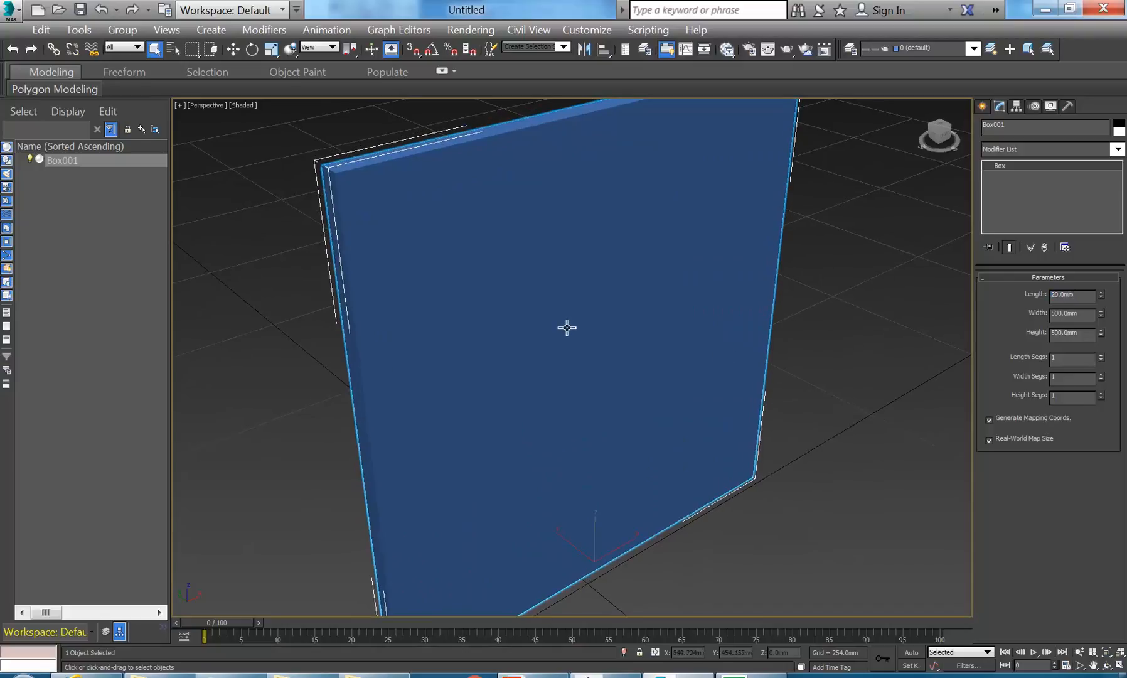
pyautogui.keyDown('alt'); pyautogui.moveTo(563, 343); pyautogui.dragTo(556, 340, button='middle'); pyautogui.keyUp('alt')
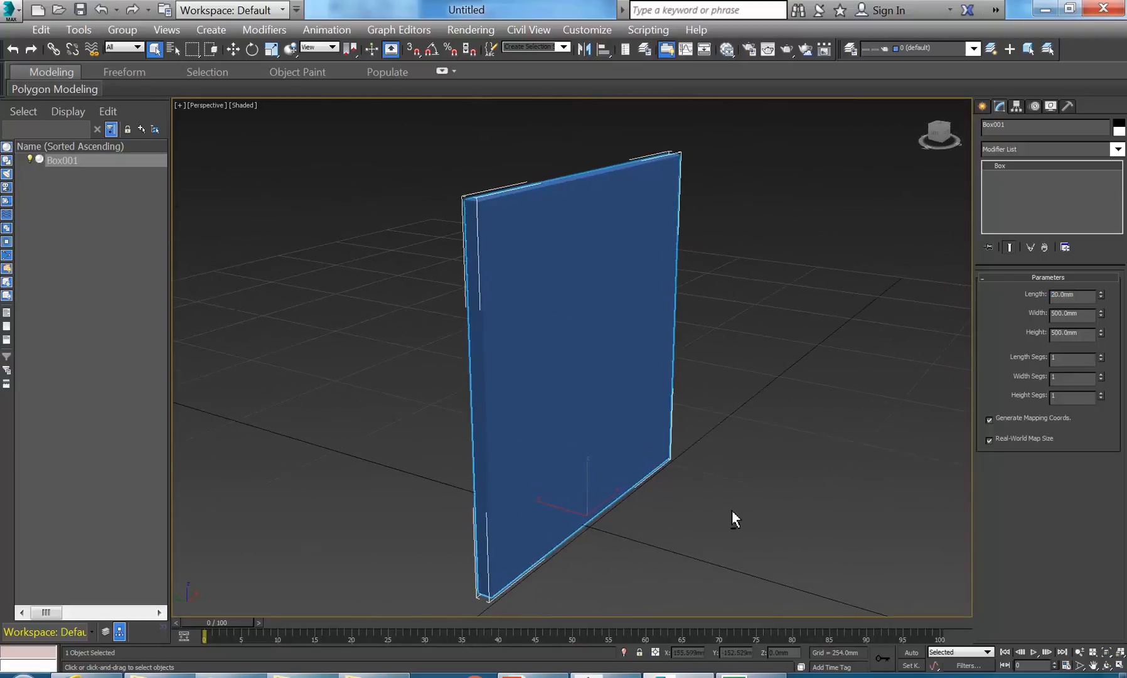
# Deselect the panel, select it again and set its length to 30 mm
pyautogui.click(723, 501)
pyautogui.click(506, 327)
pyautogui.click(418, 326)
pyautogui.click(542, 361)
pyautogui.doubleClick(1067, 295)
pyautogui.write('30')
pyautogui.press('Return')
# Reselect the panel and set its length back to 20 mm
pyautogui.click(414, 224)
pyautogui.click(504, 241)
pyautogui.doubleClick(1067, 294)
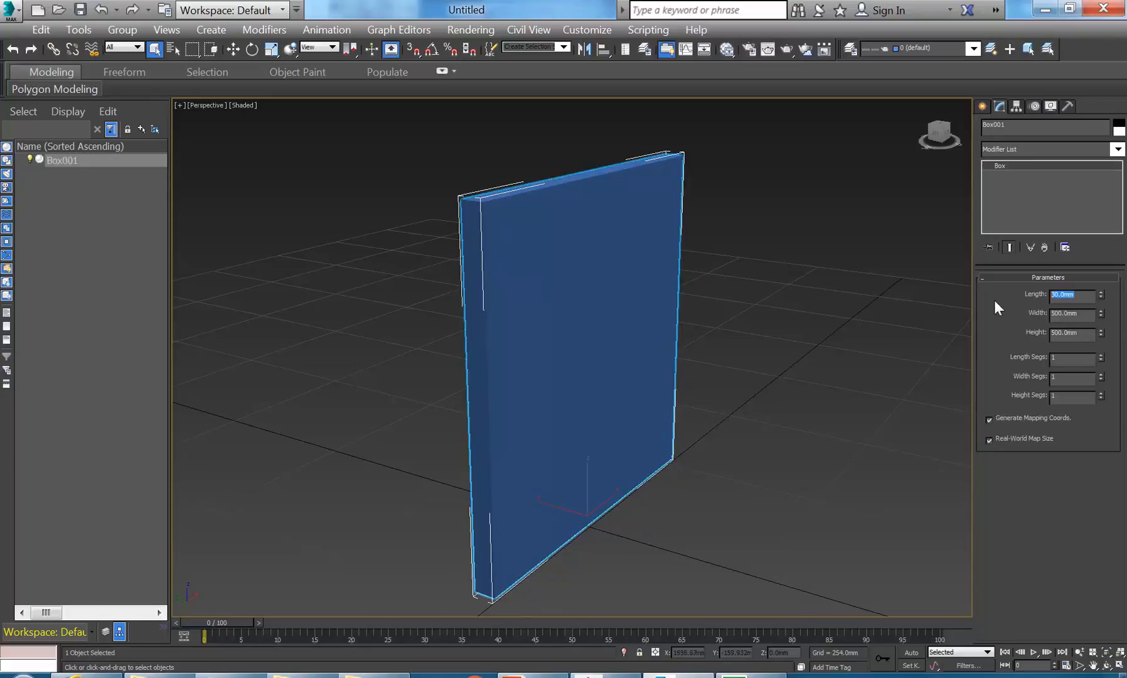
pyautogui.write('20')
pyautogui.press('Return')
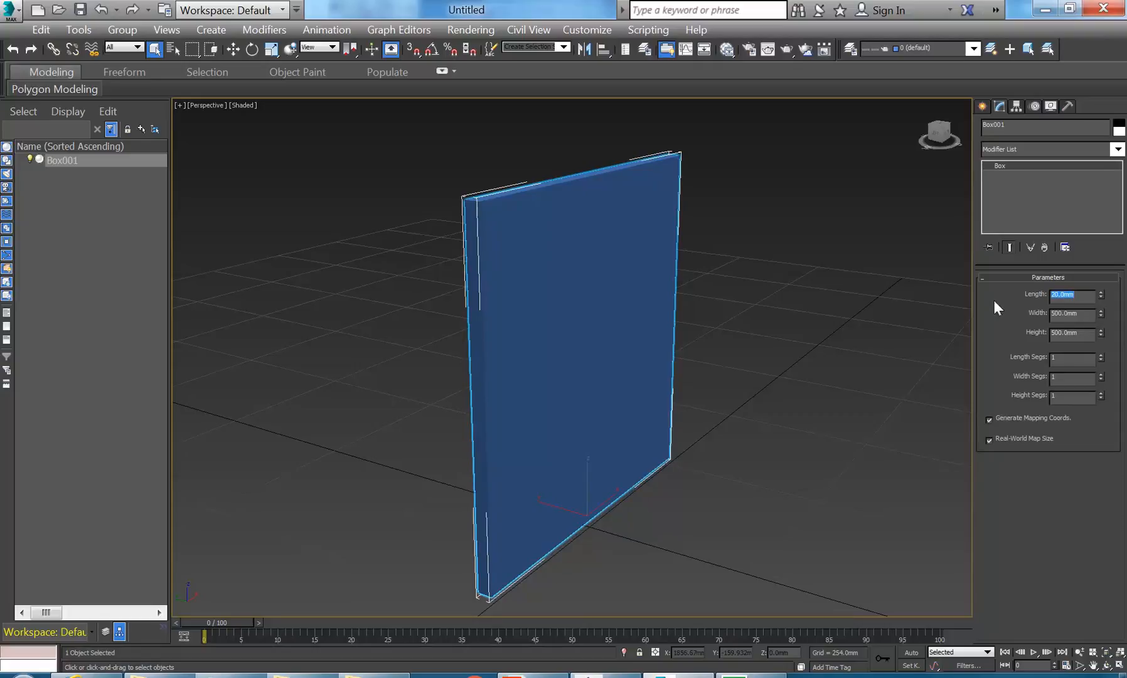
# Gradually increase the panel's length to about 28 mm, then deselect and reselect it
pyautogui.moveTo(1103, 293); pyautogui.dragTo(1099, 274)
pyautogui.click(803, 322)
pyautogui.click(647, 355)
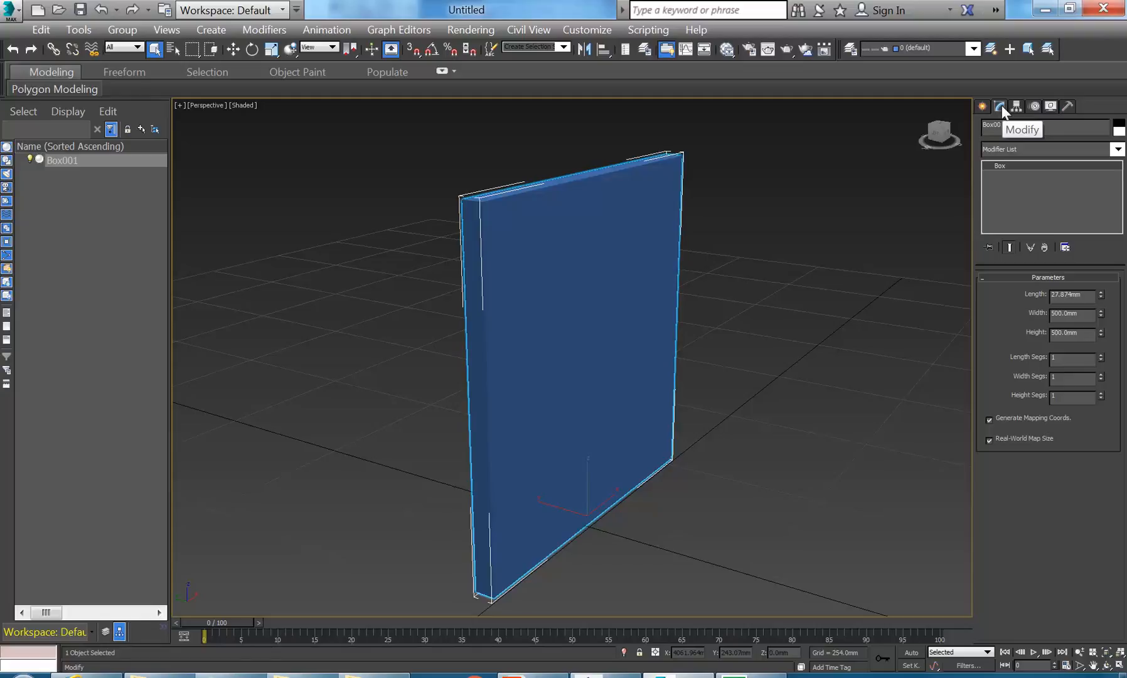
# Examine the thin panel from several viewpoints, both selected with its parameters shown and deselected
pyautogui.moveTo(581, 292); pyautogui.dragTo(567, 287, button='middle')
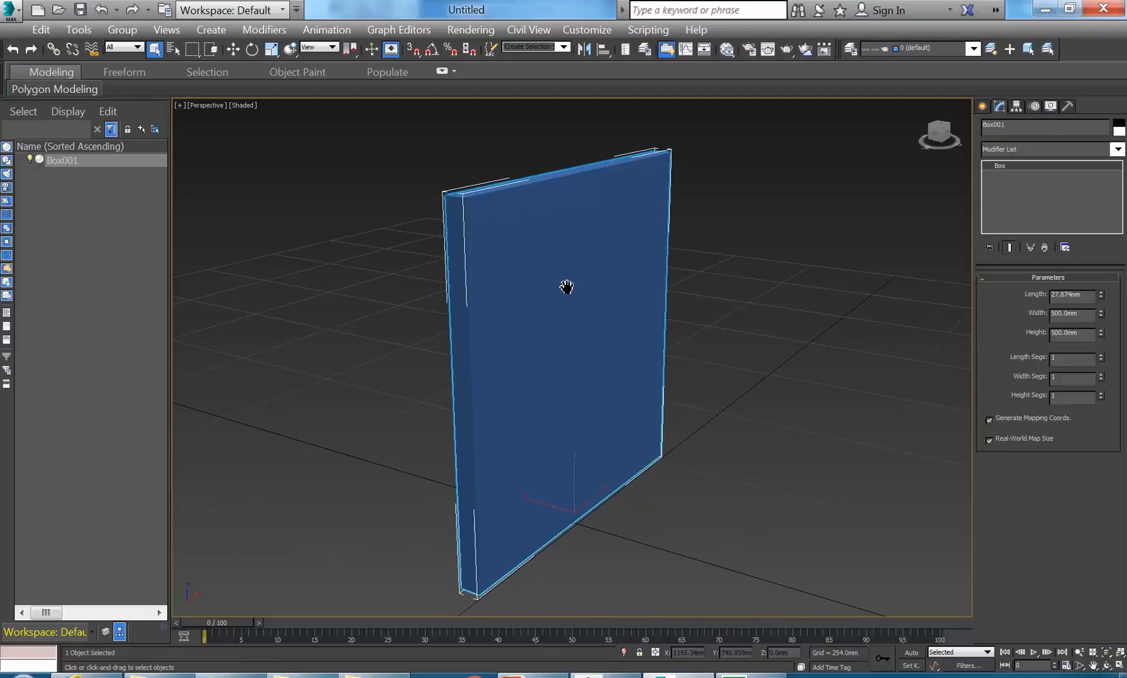
pyautogui.moveTo(578, 395); pyautogui.dragTo(378, 385, button='middle')
pyautogui.scroll(-3, 544, 410)
pyautogui.scroll(4, 547, 403)
pyautogui.scroll(-2, 544, 393)
pyautogui.scroll(1, 540, 383)
pyautogui.scroll(-1, 529, 372)
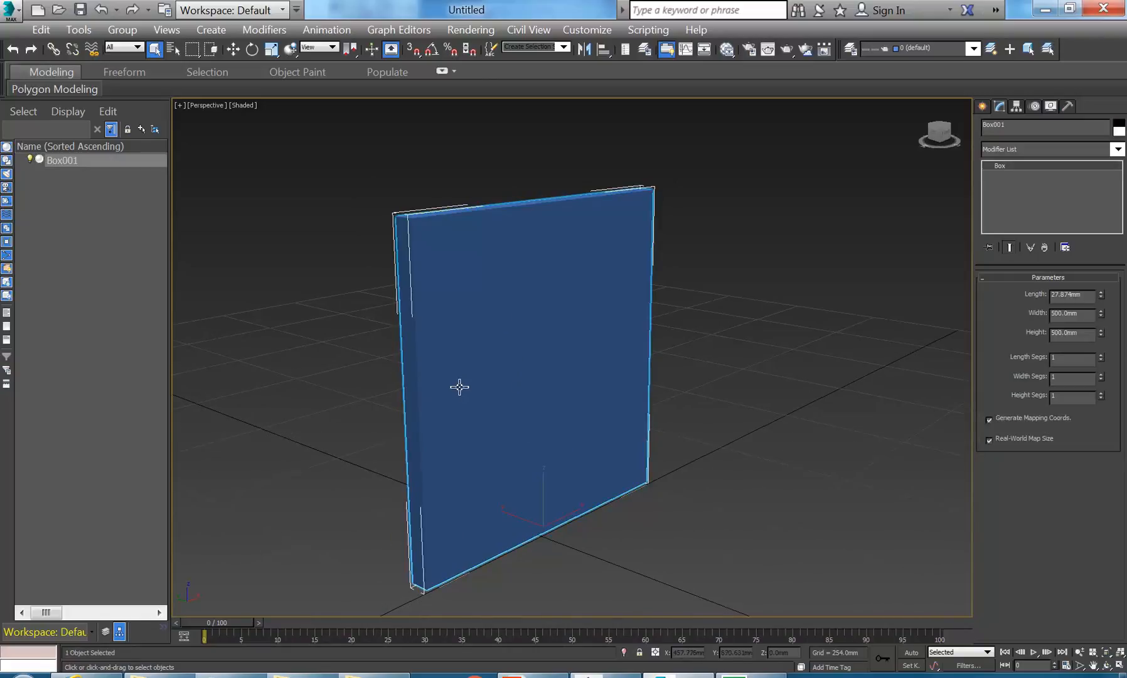
pyautogui.click(313, 374)
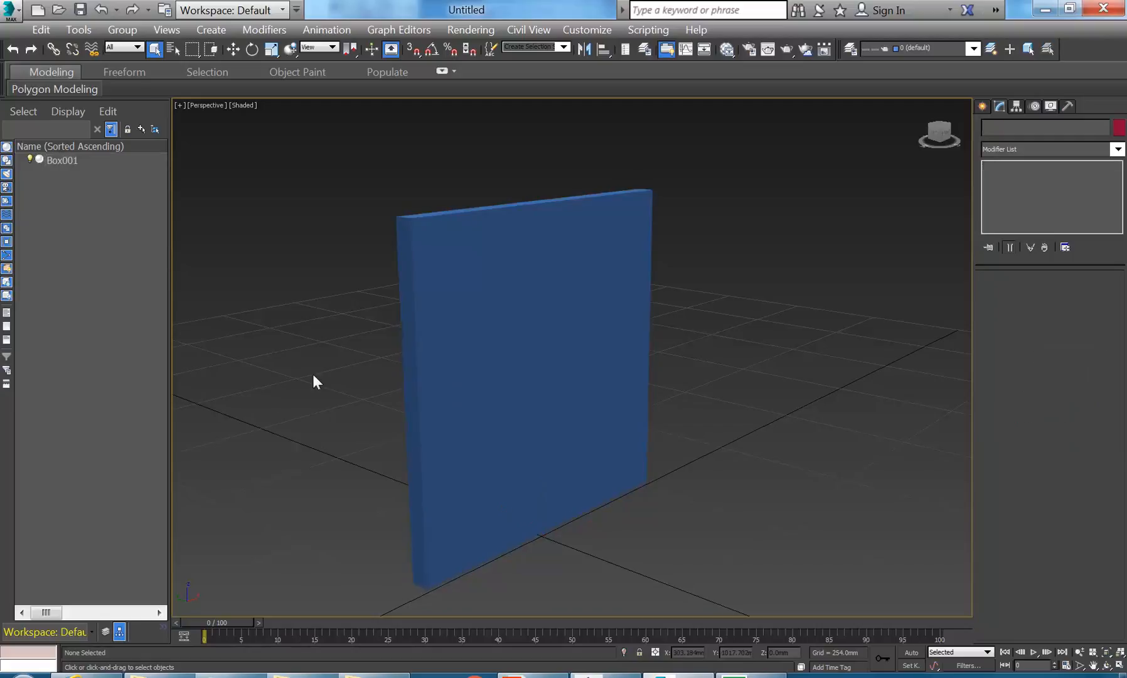
pyautogui.click(445, 302)
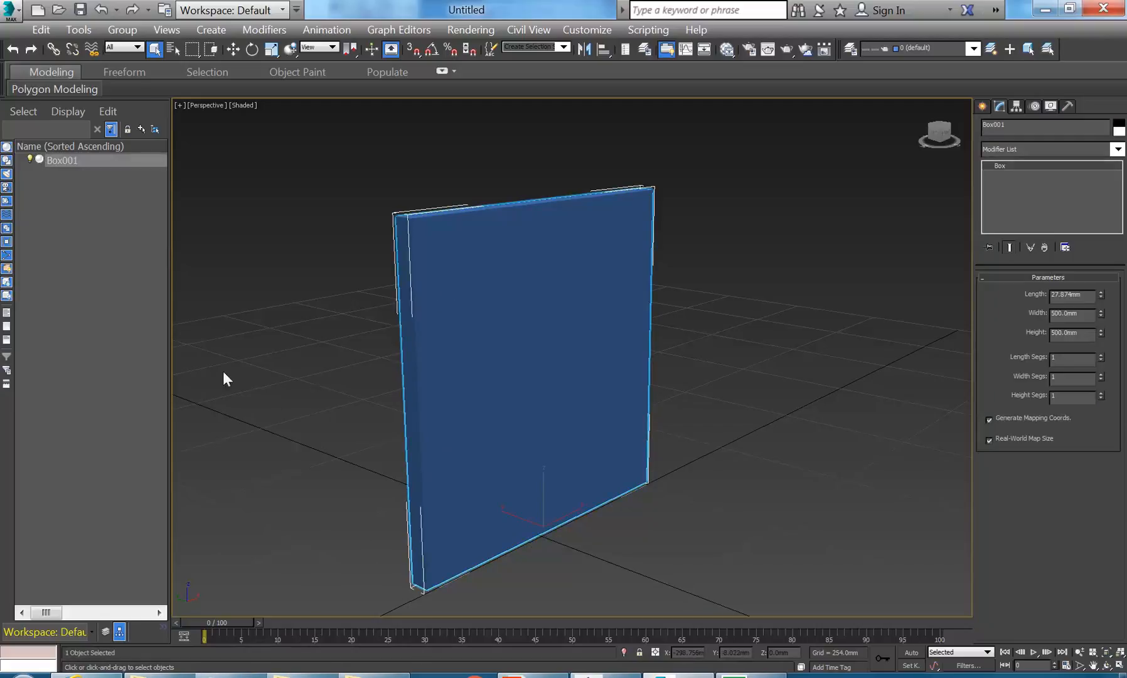
pyautogui.click(316, 297)
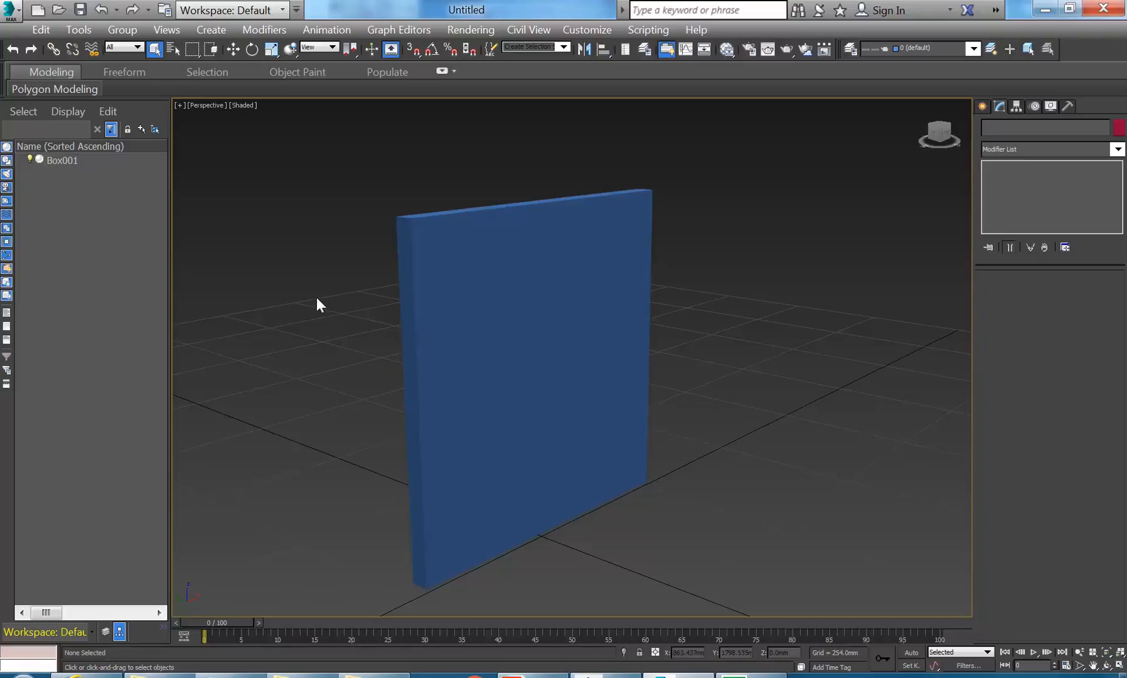
pyautogui.click(536, 484)
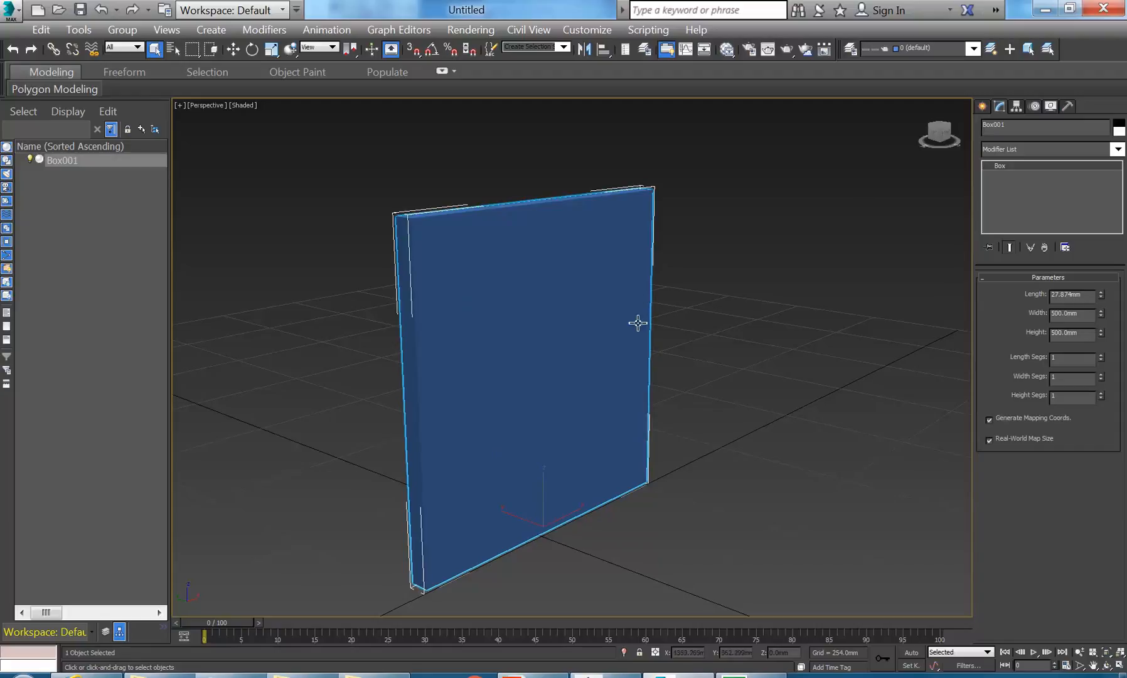
pyautogui.moveTo(332, 439); pyautogui.dragTo(334, 432, button='middle')
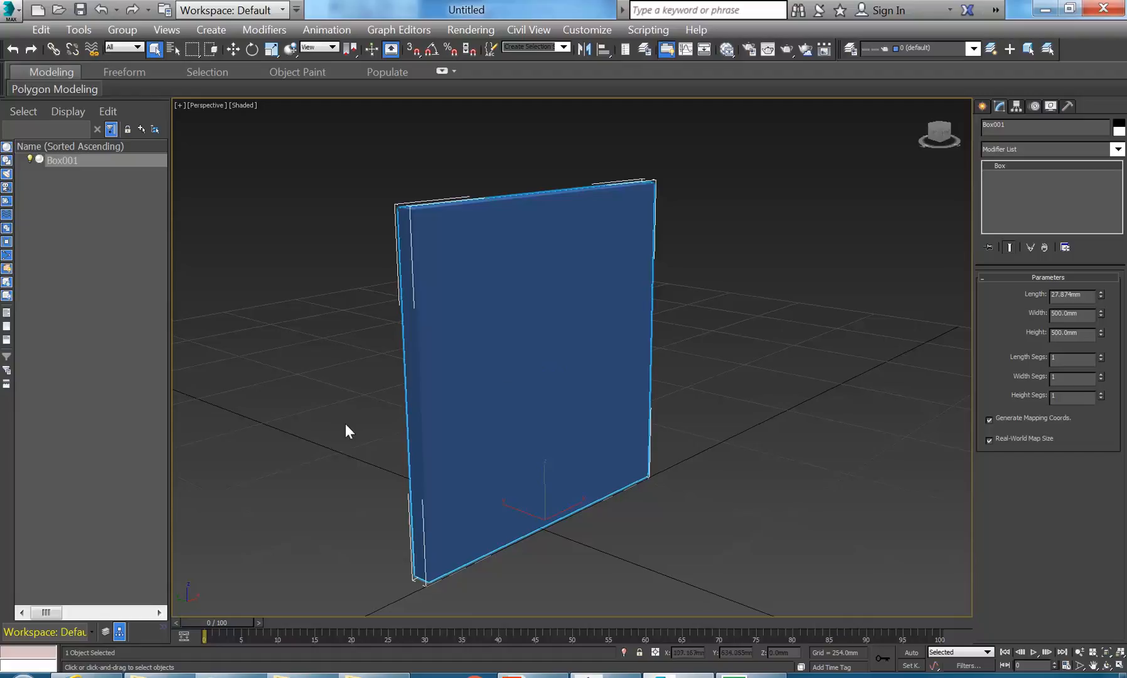
pyautogui.moveTo(468, 420); pyautogui.dragTo(584, 401, button='middle')
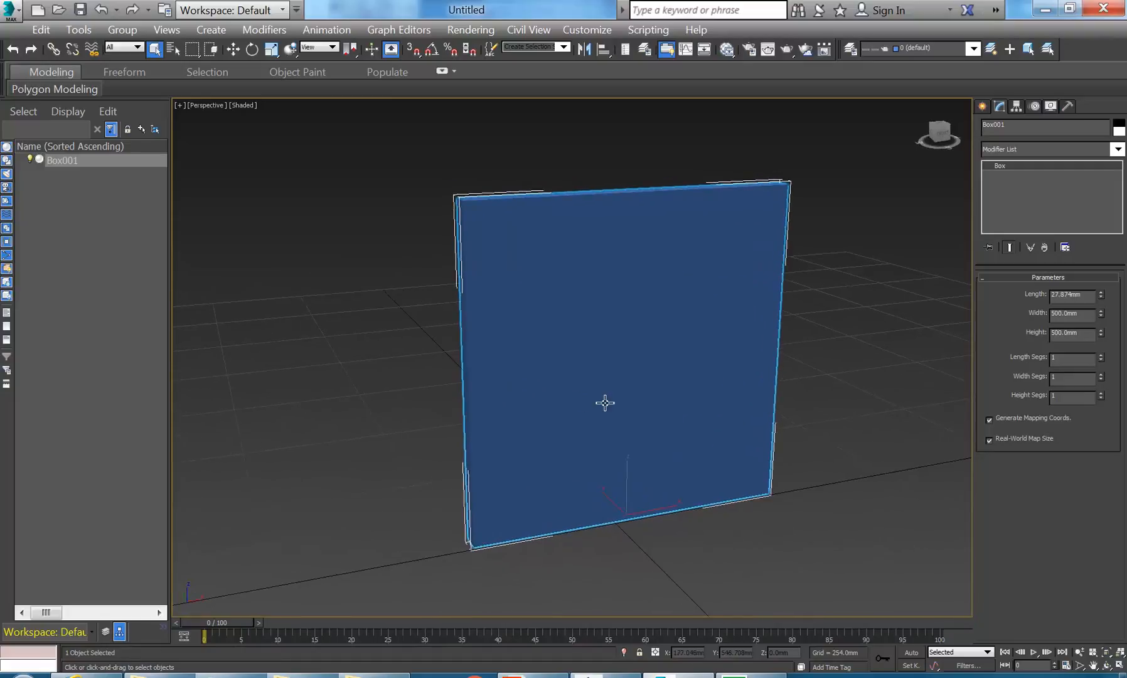
pyautogui.click(411, 198)
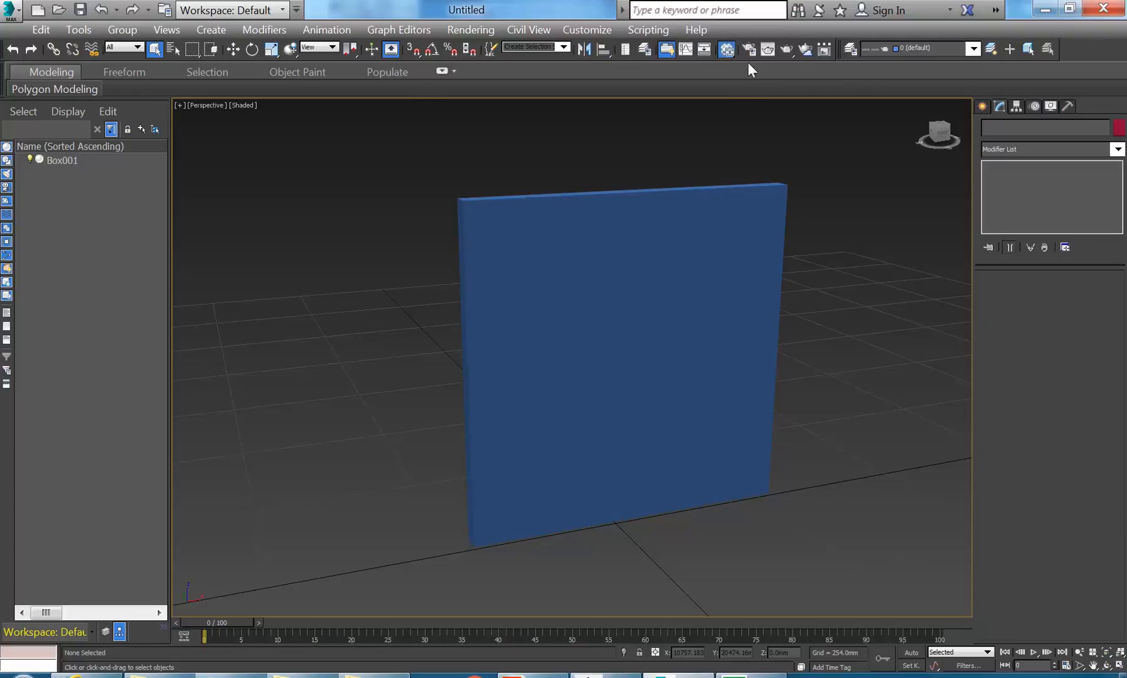
# Open and close the Slate Material Editor repeatedly, leaving it open
pyautogui.click(727, 50)
pyautogui.click(728, 51)
pyautogui.click(728, 51)
pyautogui.click(729, 55)
pyautogui.click(728, 51)
pyautogui.click(728, 51)
pyautogui.click(728, 50)
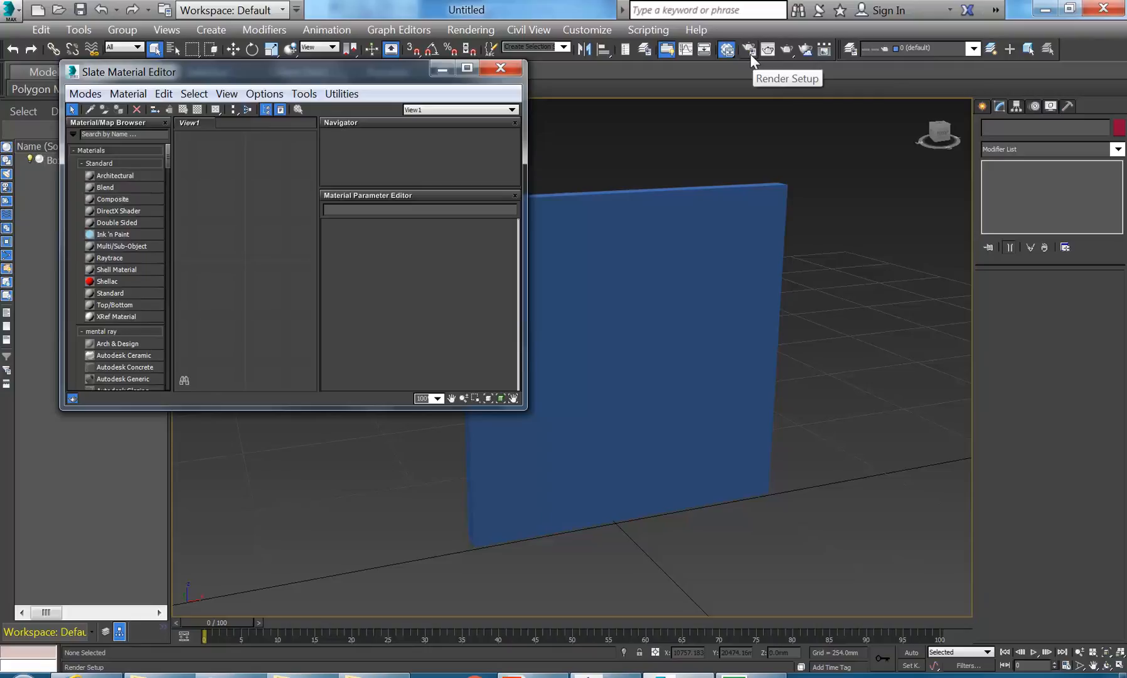
pyautogui.click(726, 51)
pyautogui.click(727, 51)
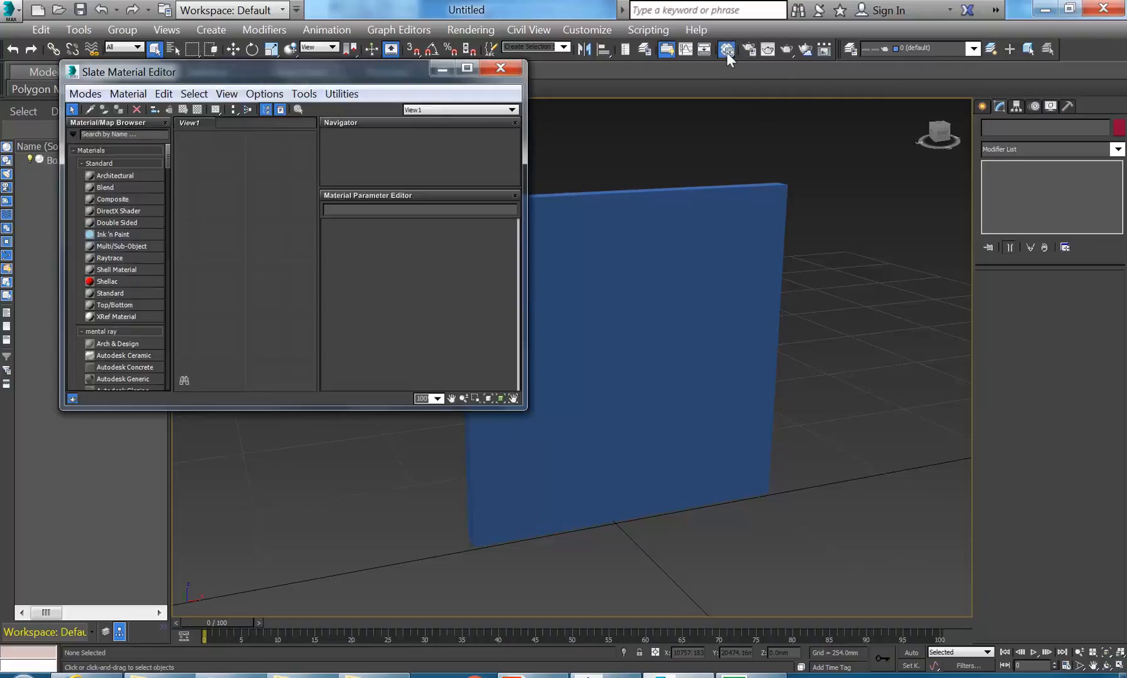
pyautogui.click(727, 51)
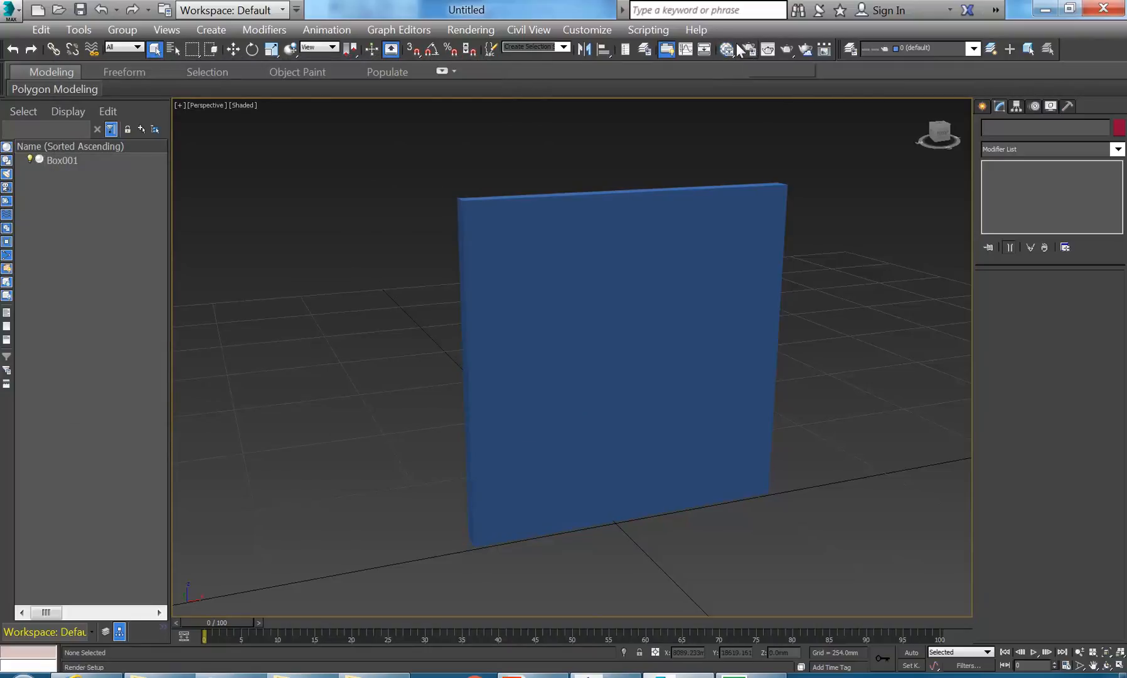
pyautogui.click(727, 50)
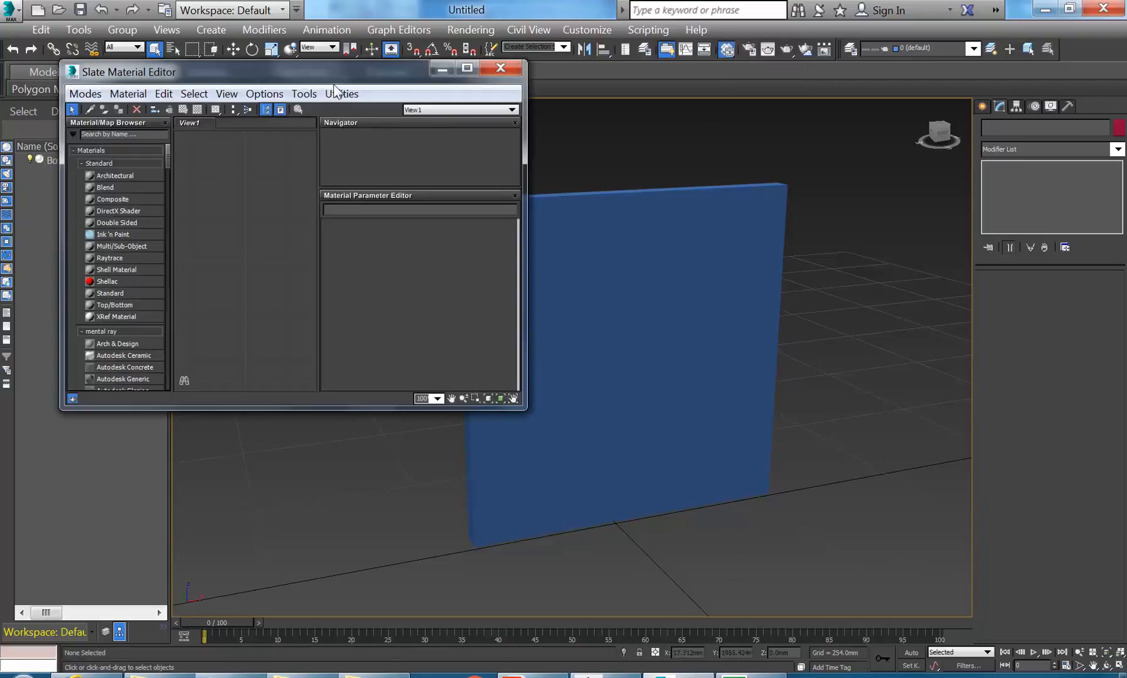
# Reposition the Slate Material Editor window over the viewport and enlarge it
pyautogui.moveTo(321, 77); pyautogui.dragTo(375, 112)
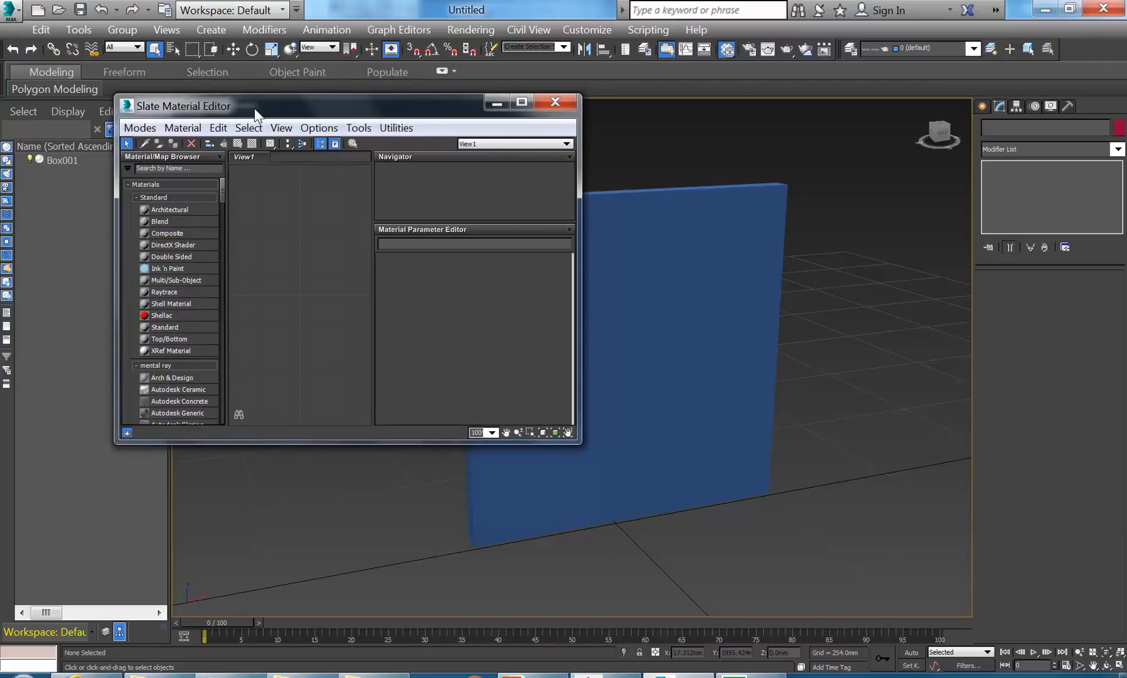
pyautogui.moveTo(256, 112); pyautogui.dragTo(263, 116)
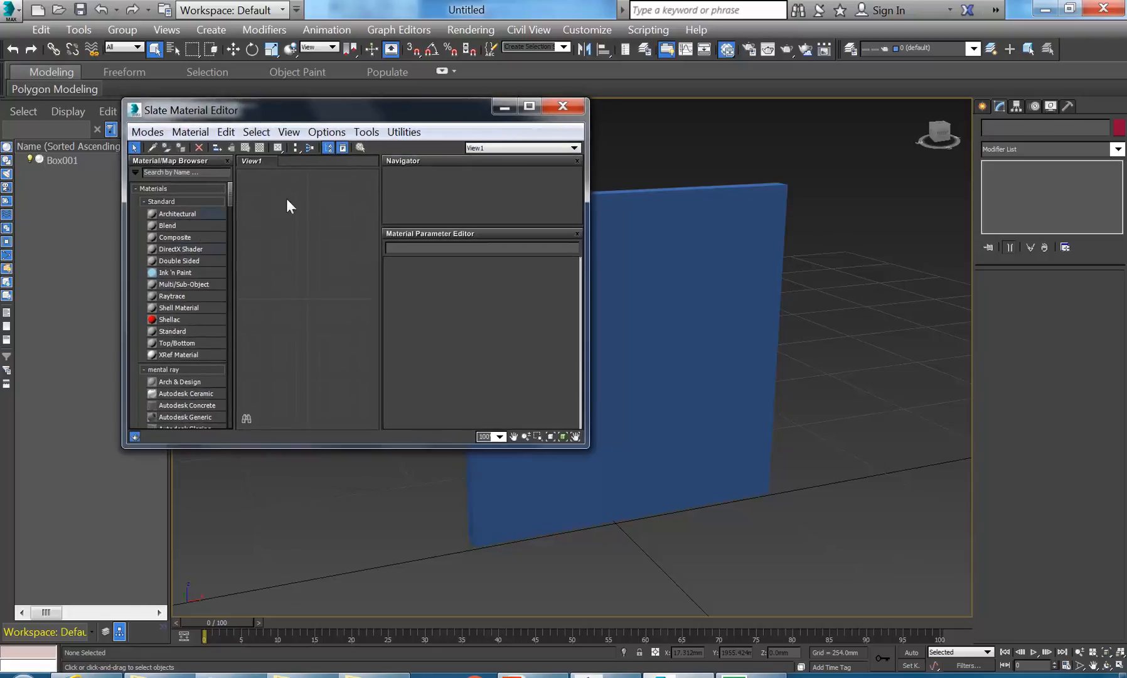
pyautogui.moveTo(588, 447); pyautogui.dragTo(685, 533)
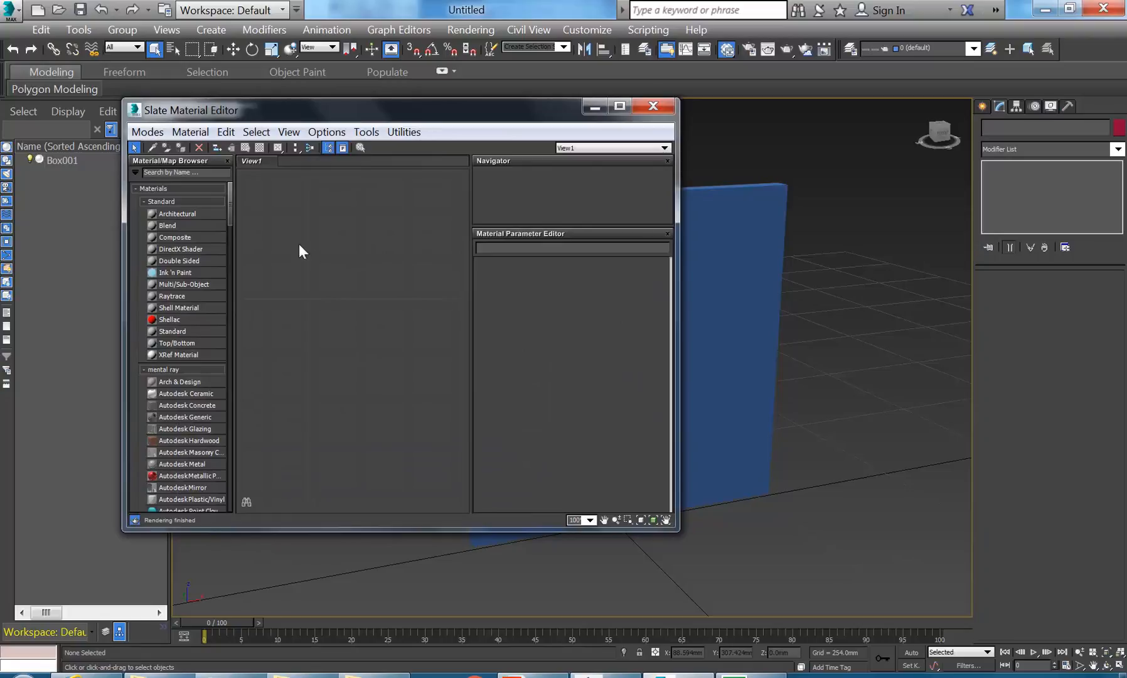
# Switch the material editor from Slate to Compact mode, toggling back and forth to compare the two modes
pyautogui.click(145, 133)
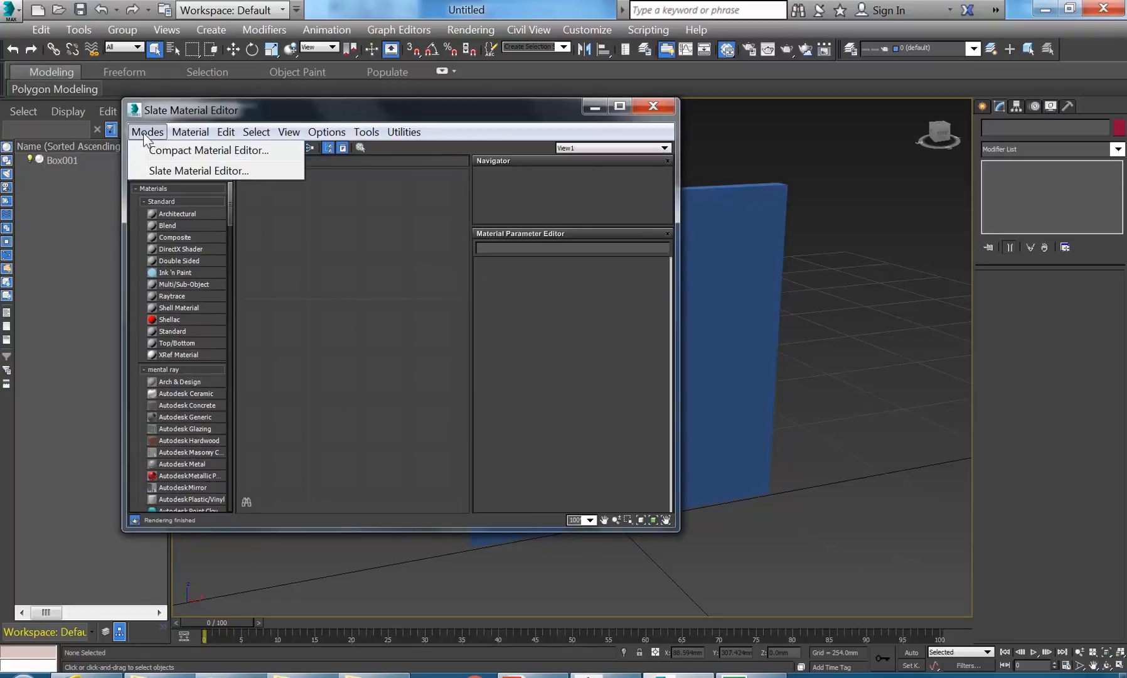
pyautogui.click(170, 153)
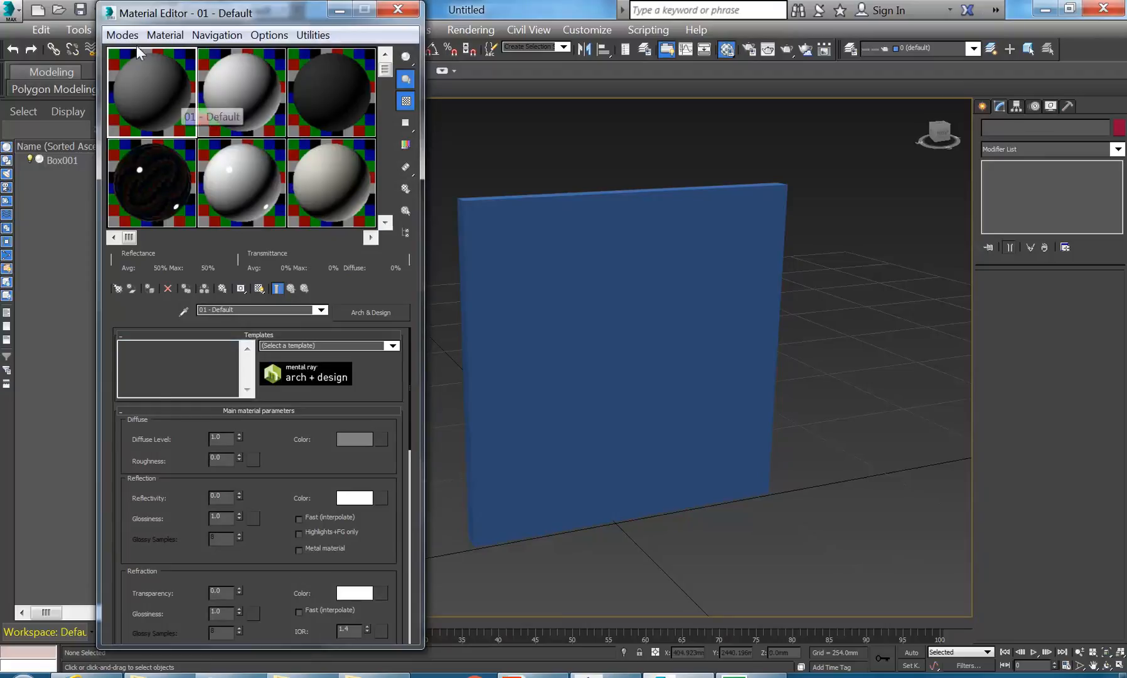
pyautogui.click(123, 35)
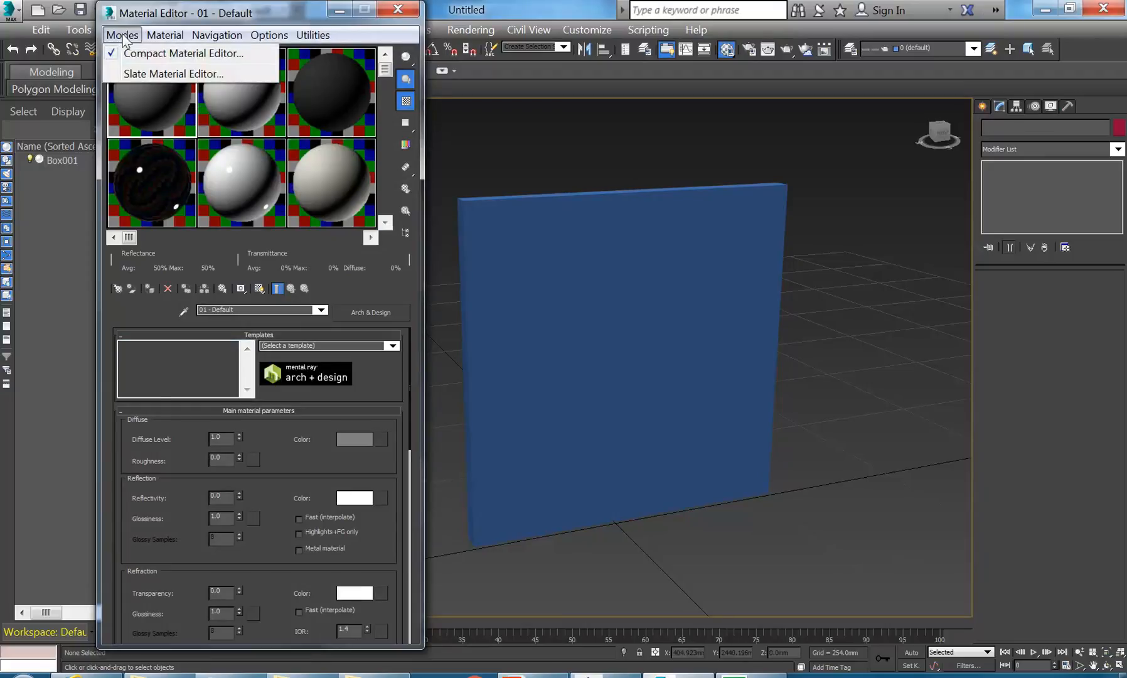
pyautogui.click(135, 75)
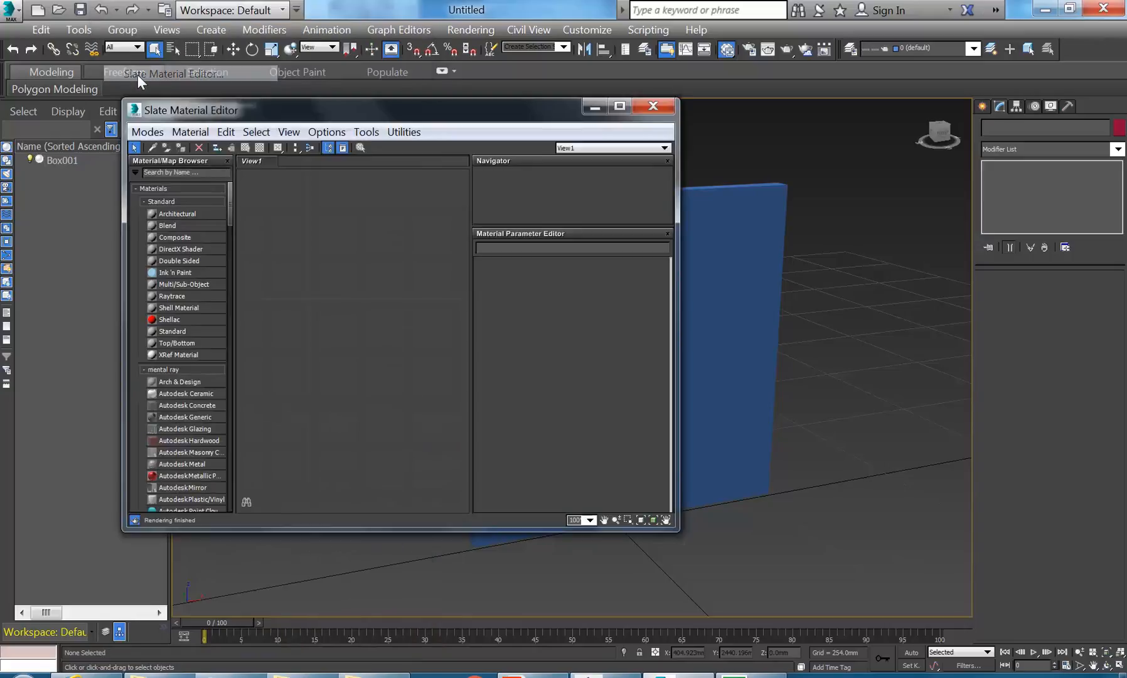
pyautogui.click(140, 134)
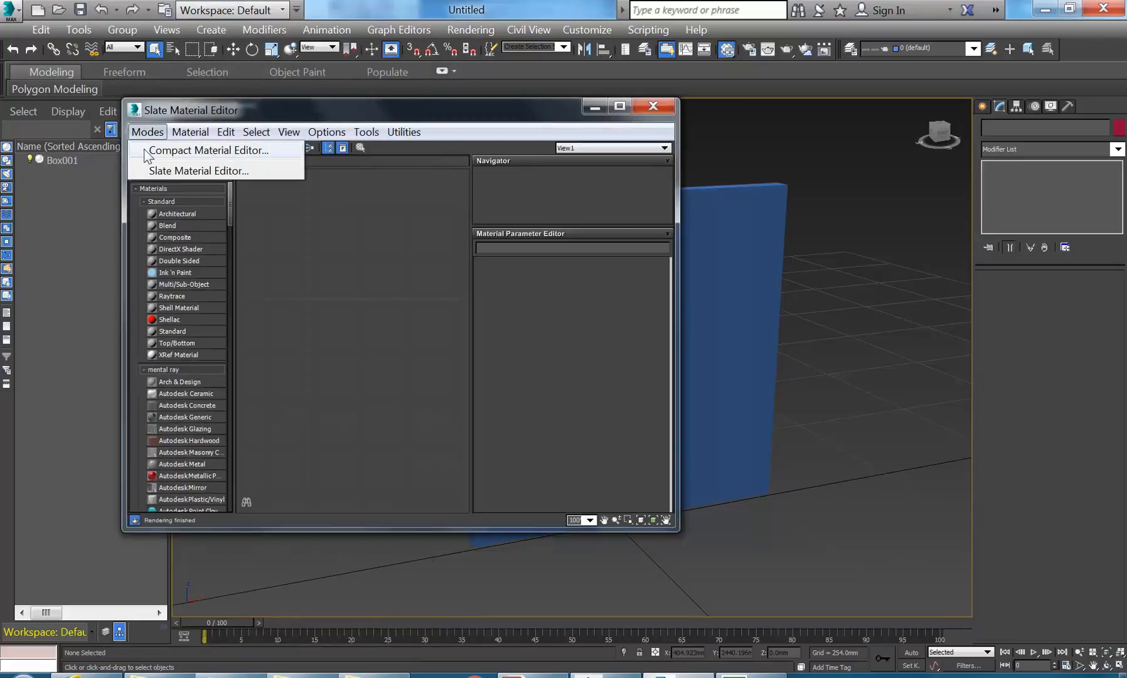
pyautogui.click(144, 150)
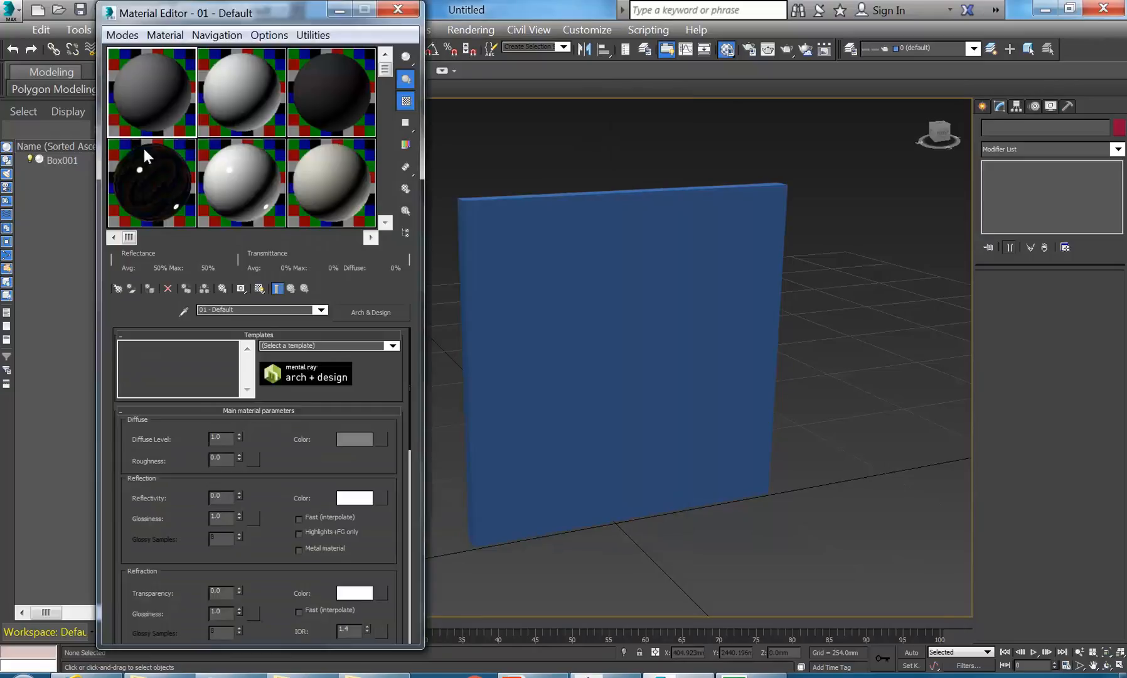
pyautogui.click(122, 35)
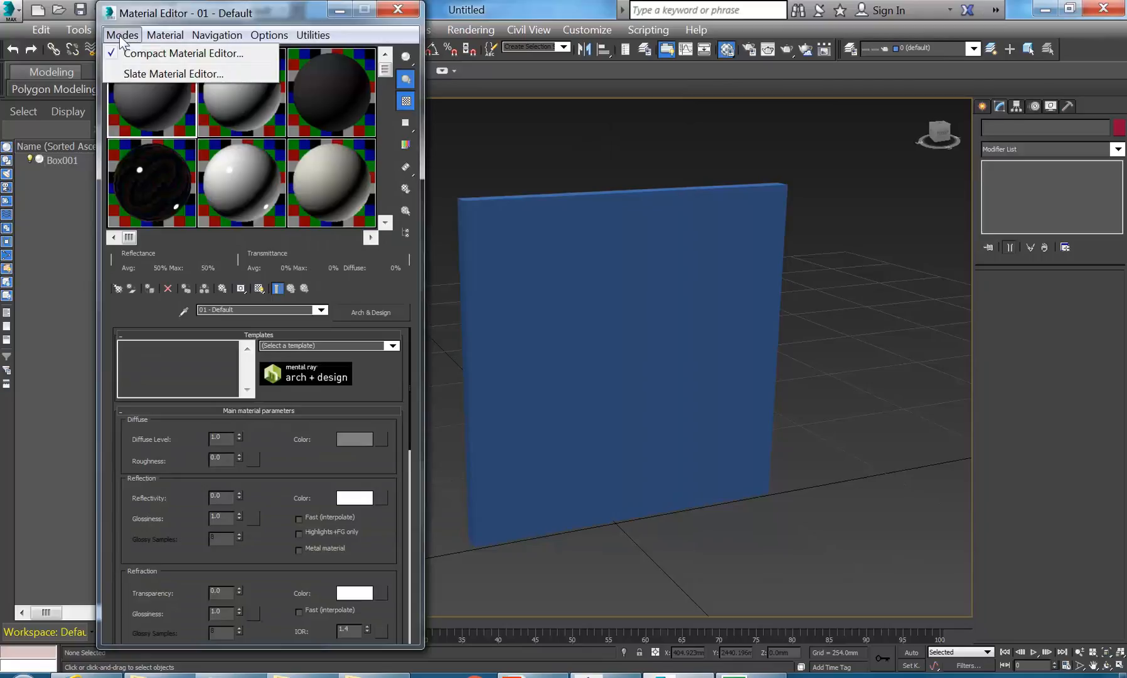
pyautogui.click(129, 73)
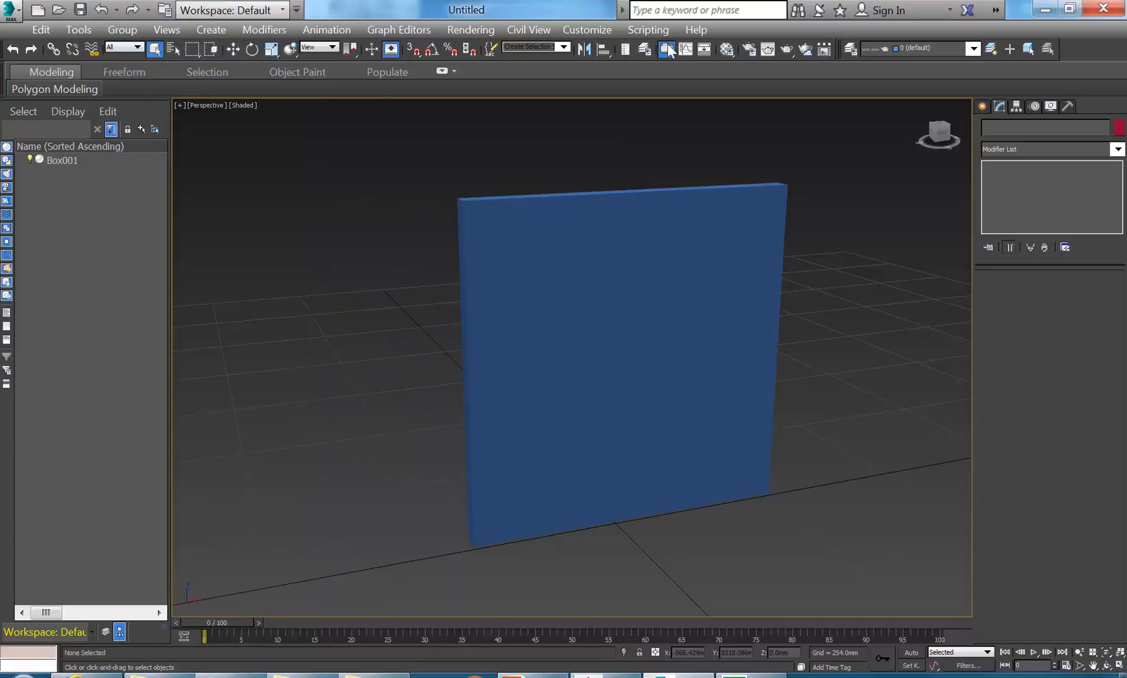
# Reopen the material editor in Compact mode and place its window beside the blue panel
pyautogui.click(726, 50)
pyautogui.moveTo(248, 9); pyautogui.dragTo(207, 23)
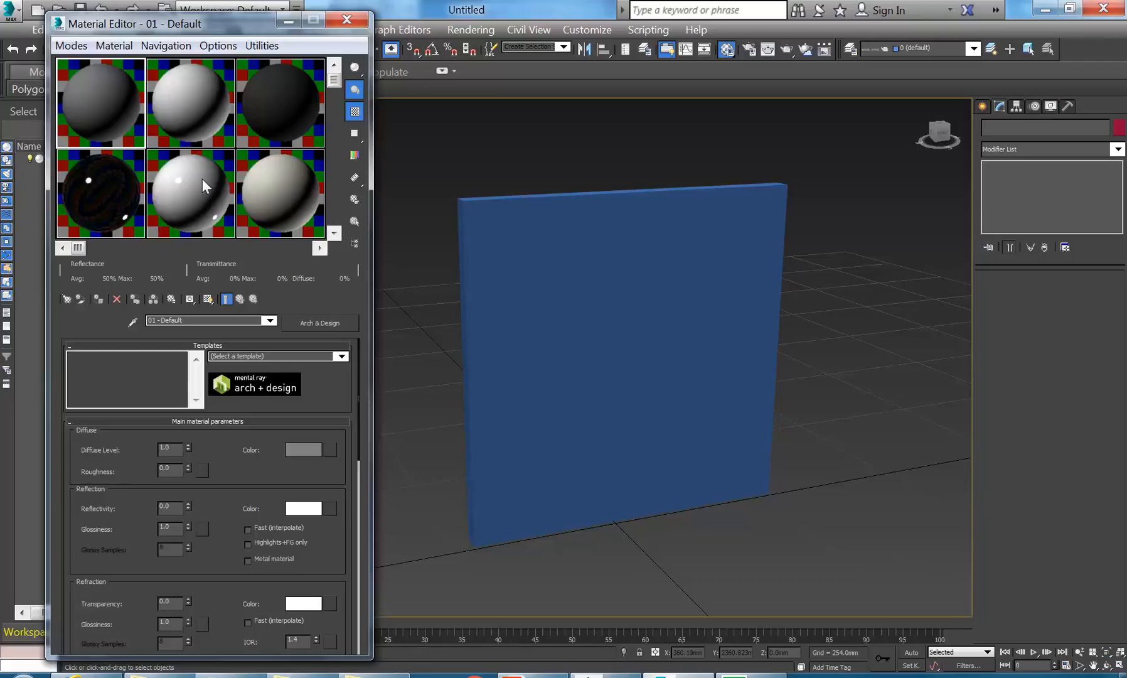
pyautogui.moveTo(217, 26)
pyautogui.mouseDown()
pyautogui.moveTo(242, 32)
pyautogui.moveTo(202, 17)
pyautogui.moveTo(217, 25)
pyautogui.mouseUp()
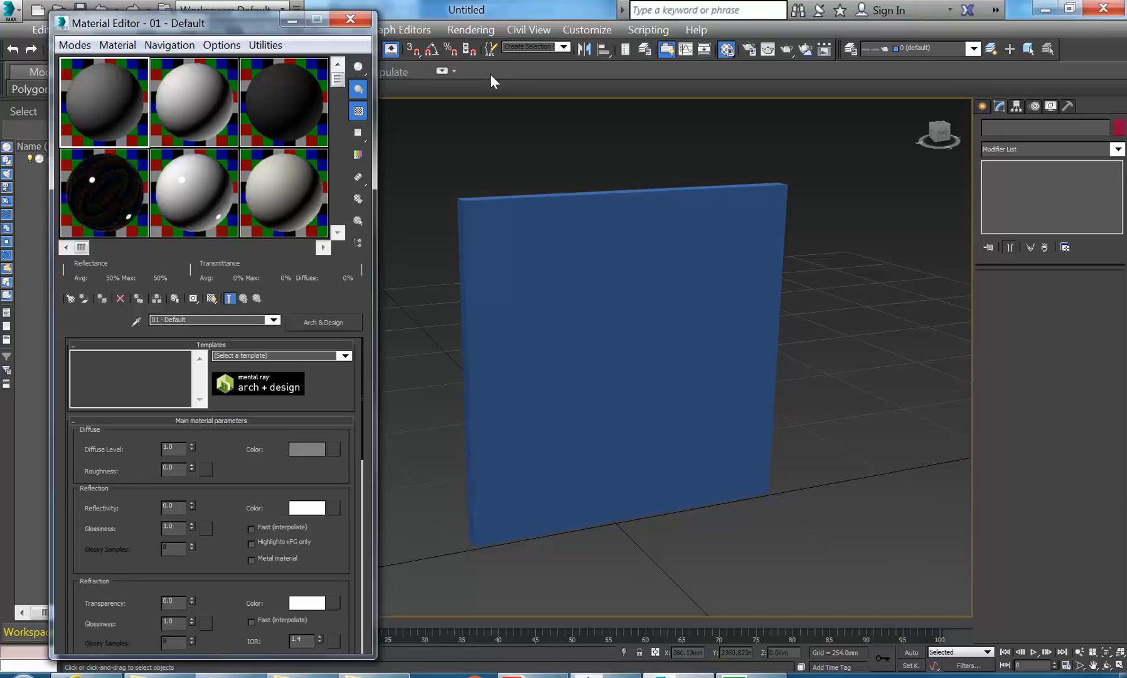
pyautogui.moveTo(196, 28)
pyautogui.mouseDown()
pyautogui.moveTo(221, 17)
pyautogui.moveTo(206, 17)
pyautogui.mouseUp()
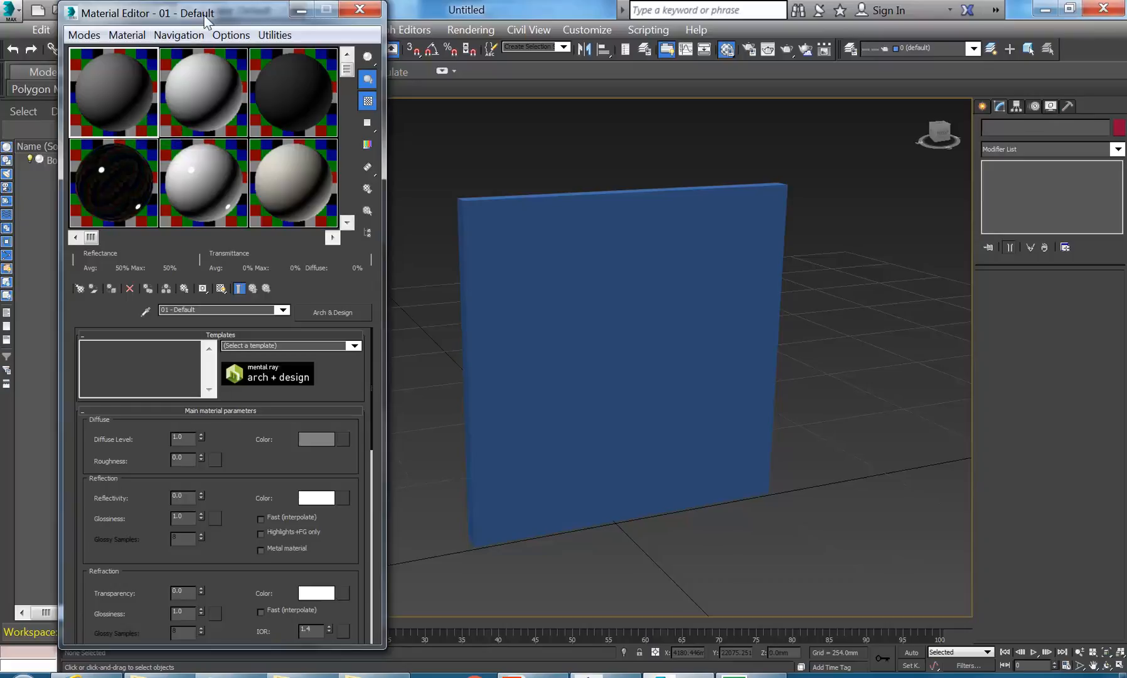
pyautogui.moveTo(204, 15); pyautogui.dragTo(210, 45)
# Enable Gamma/LUT Correction in the preference settings
pyautogui.click(582, 25)
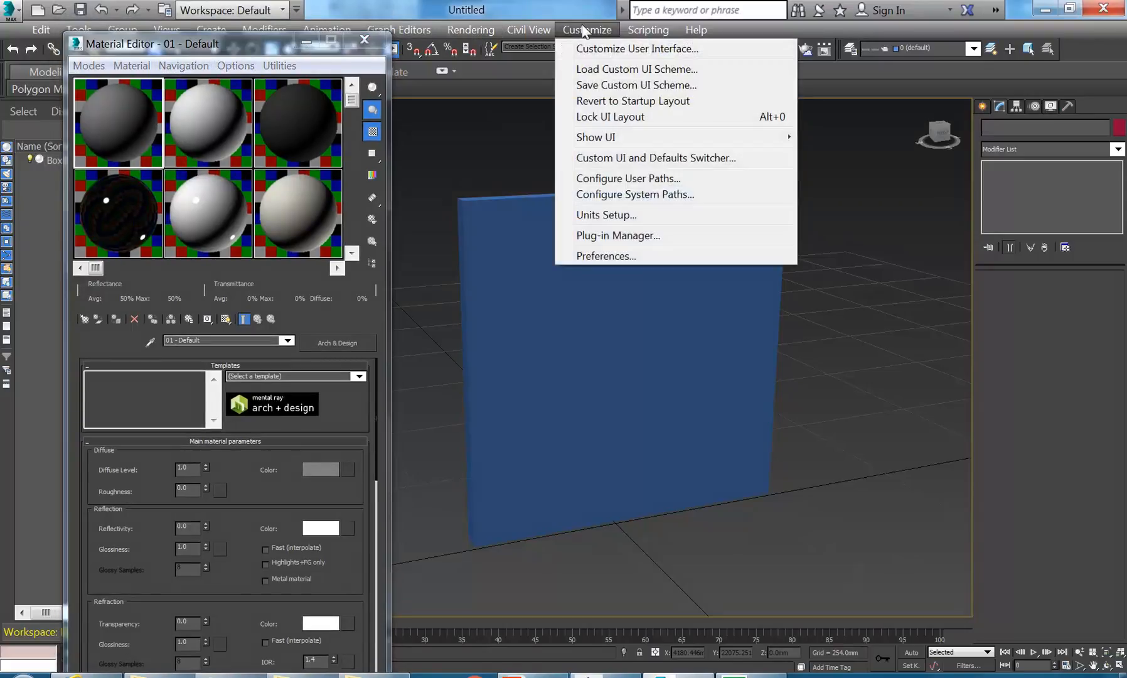
pyautogui.click(612, 254)
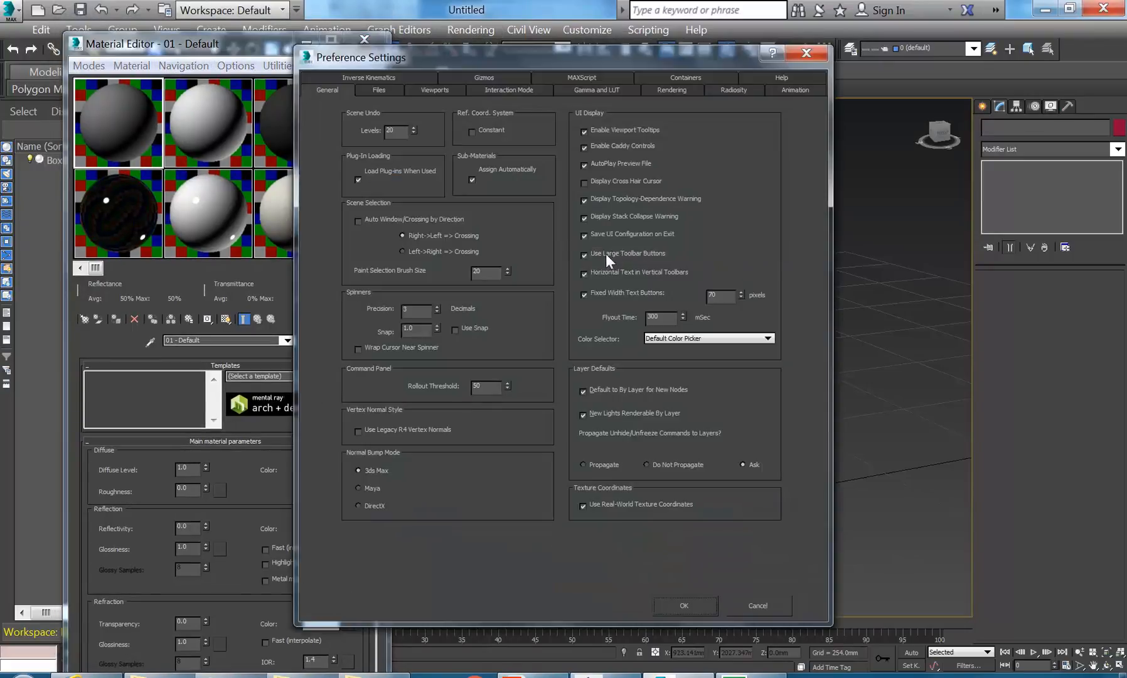
pyautogui.click(599, 91)
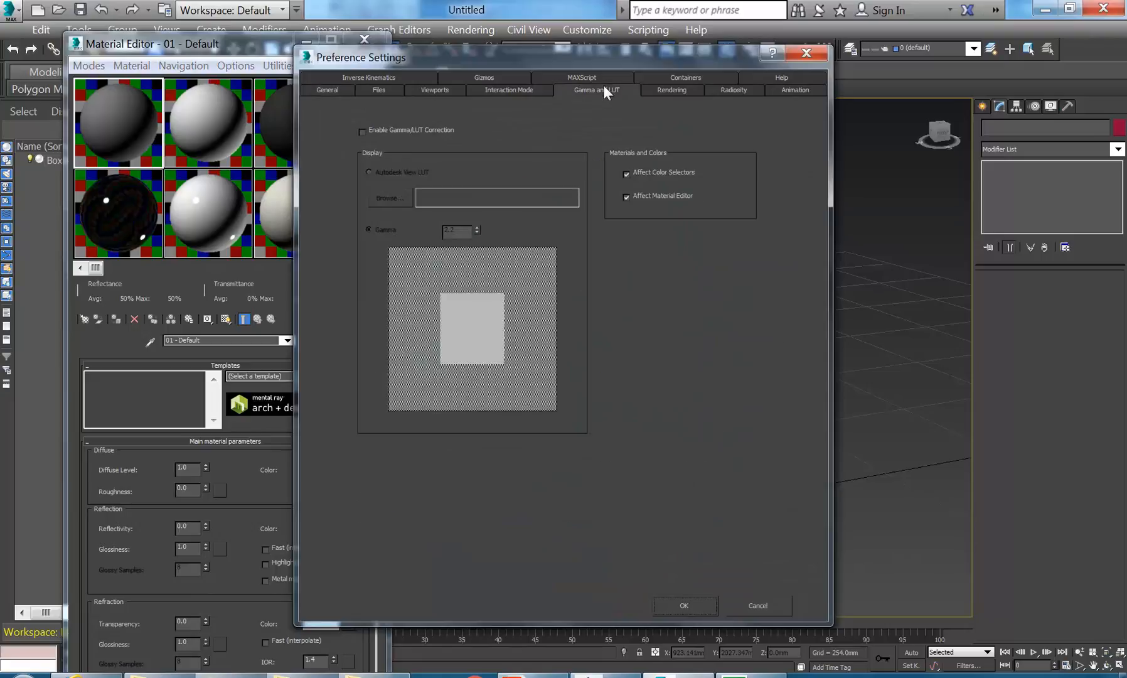
pyautogui.click(363, 131)
pyautogui.click(659, 607)
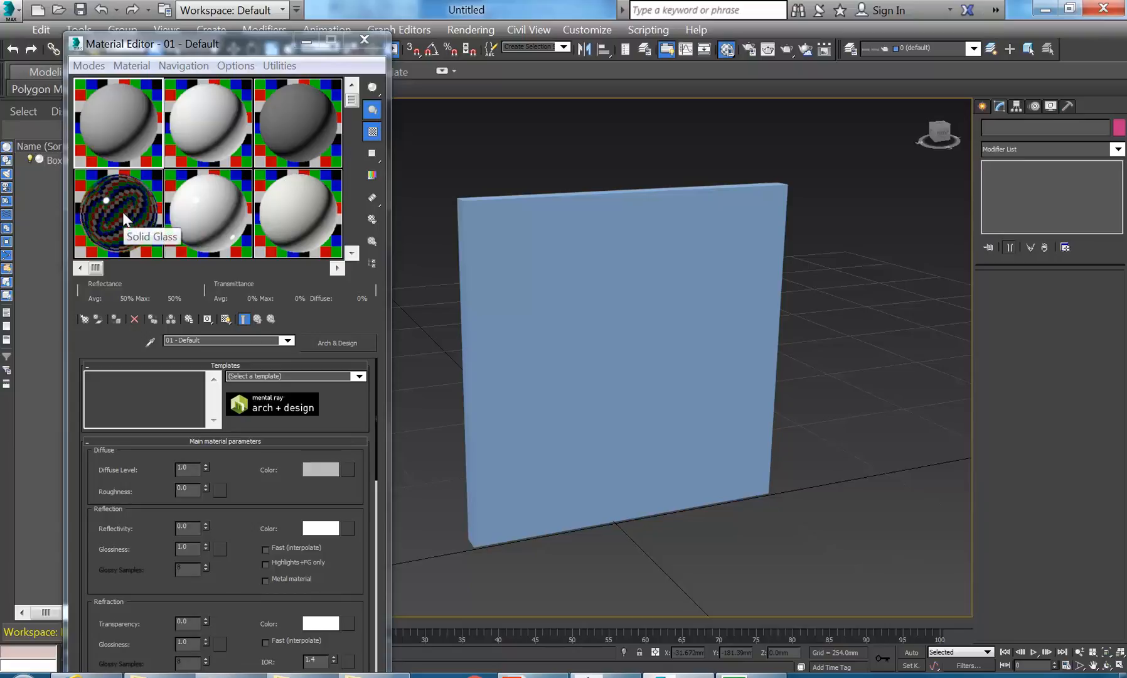
# Disable Gamma/LUT Correction again in the preference settings
pyautogui.click(471, 25)
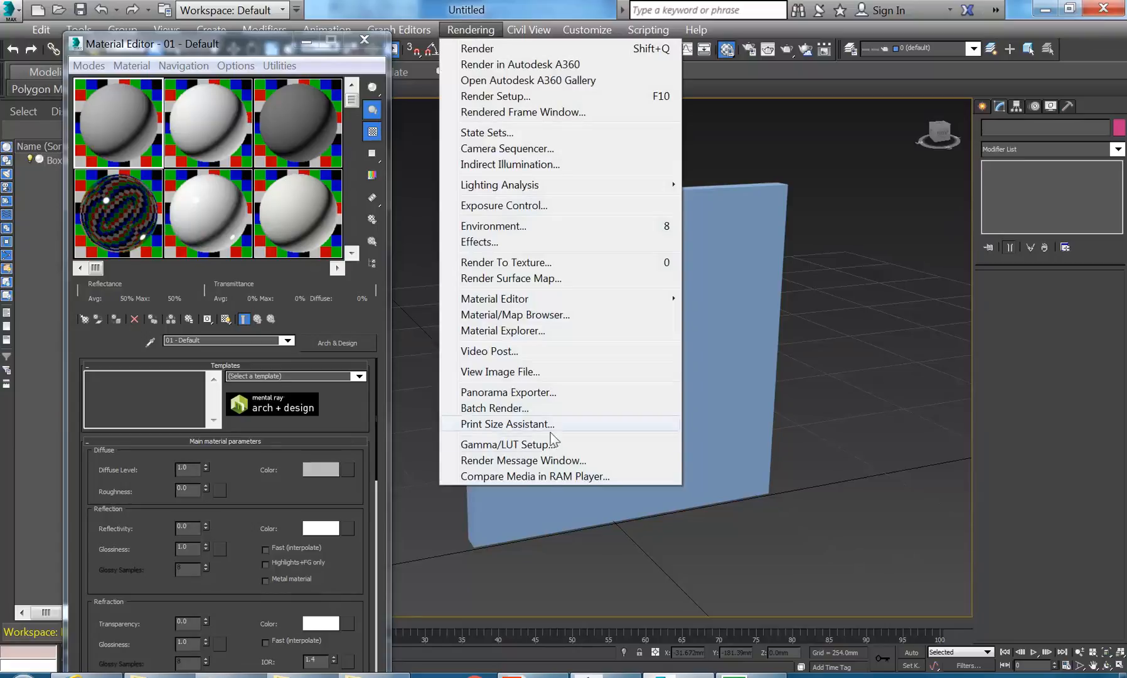
pyautogui.moveTo(587, 30)
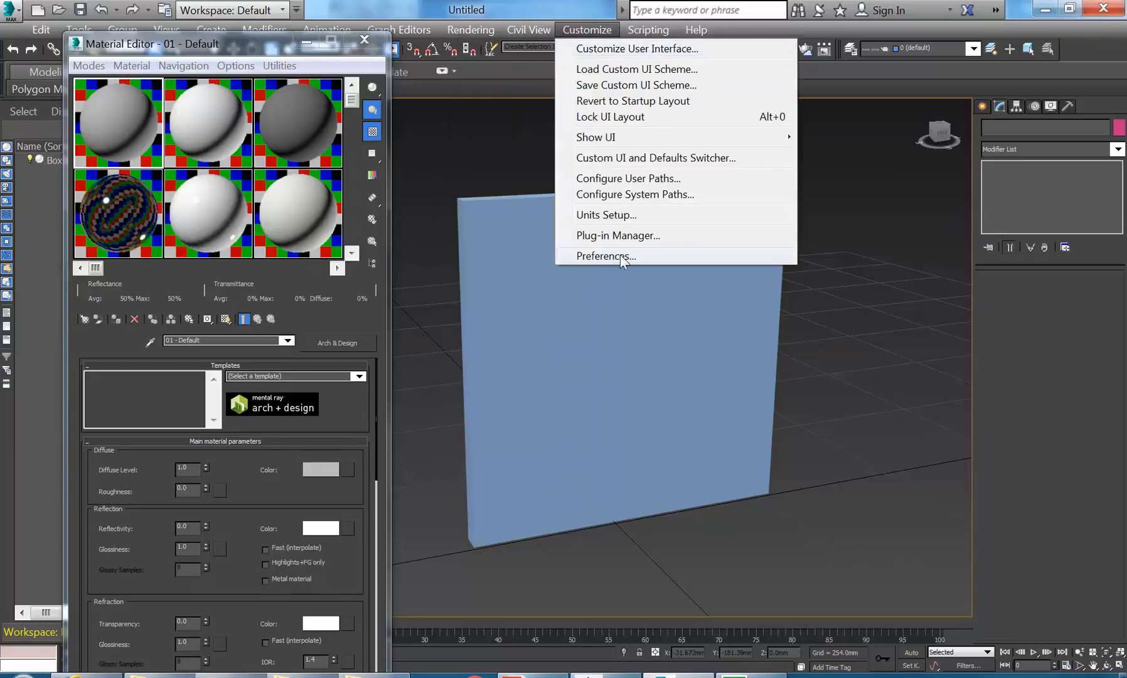
pyautogui.click(620, 255)
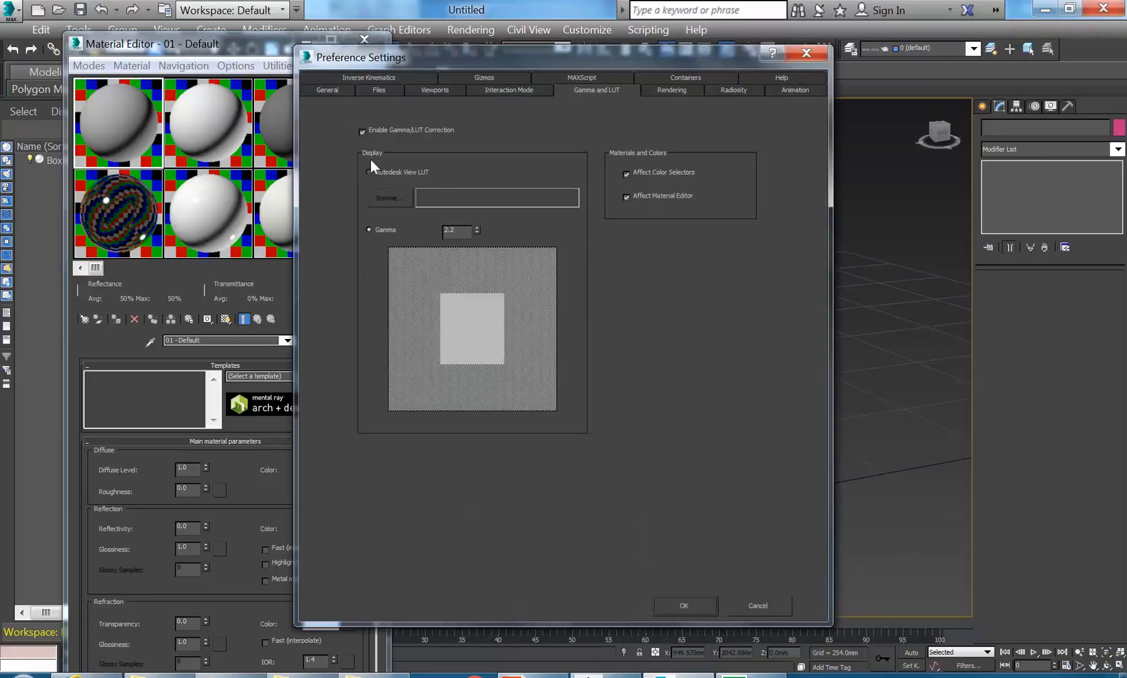
pyautogui.click(363, 130)
pyautogui.click(685, 606)
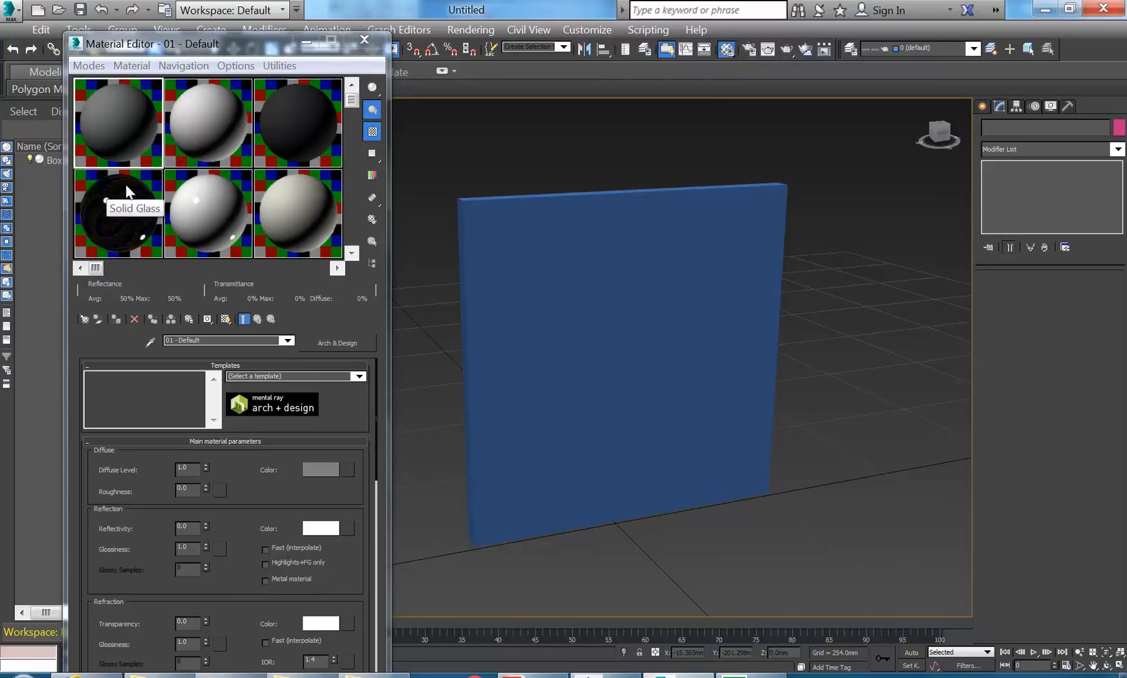
# Turn Gamma/LUT Correction back on in the preferences
pyautogui.click(588, 29)
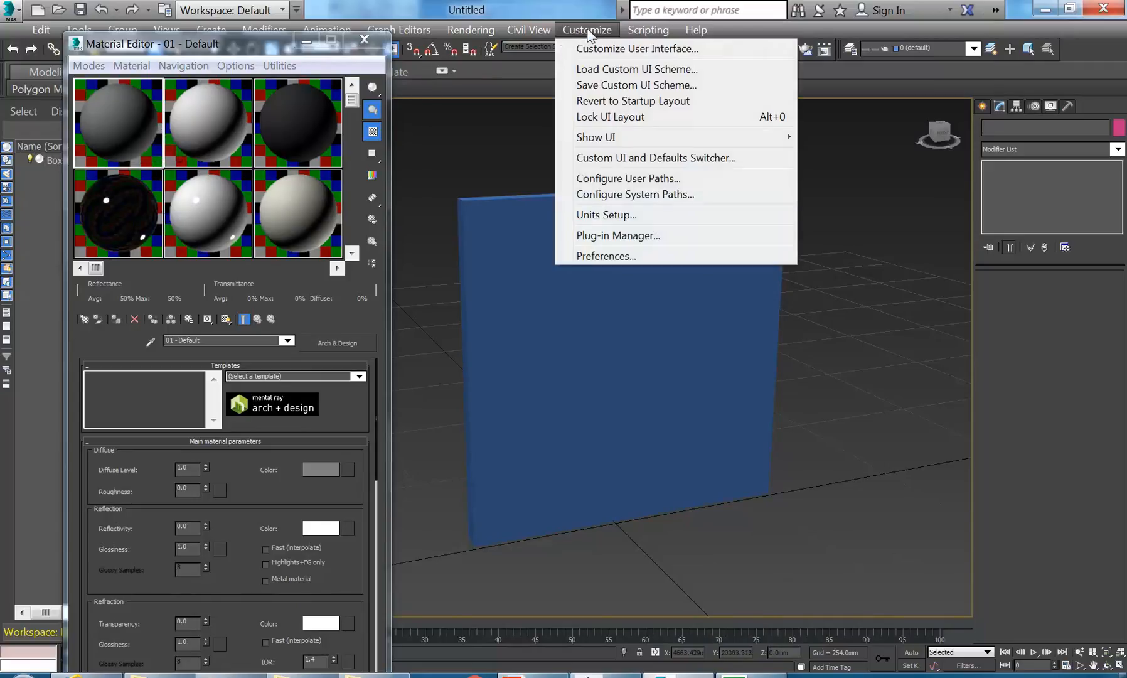
pyautogui.click(612, 254)
pyautogui.click(362, 132)
pyautogui.click(682, 607)
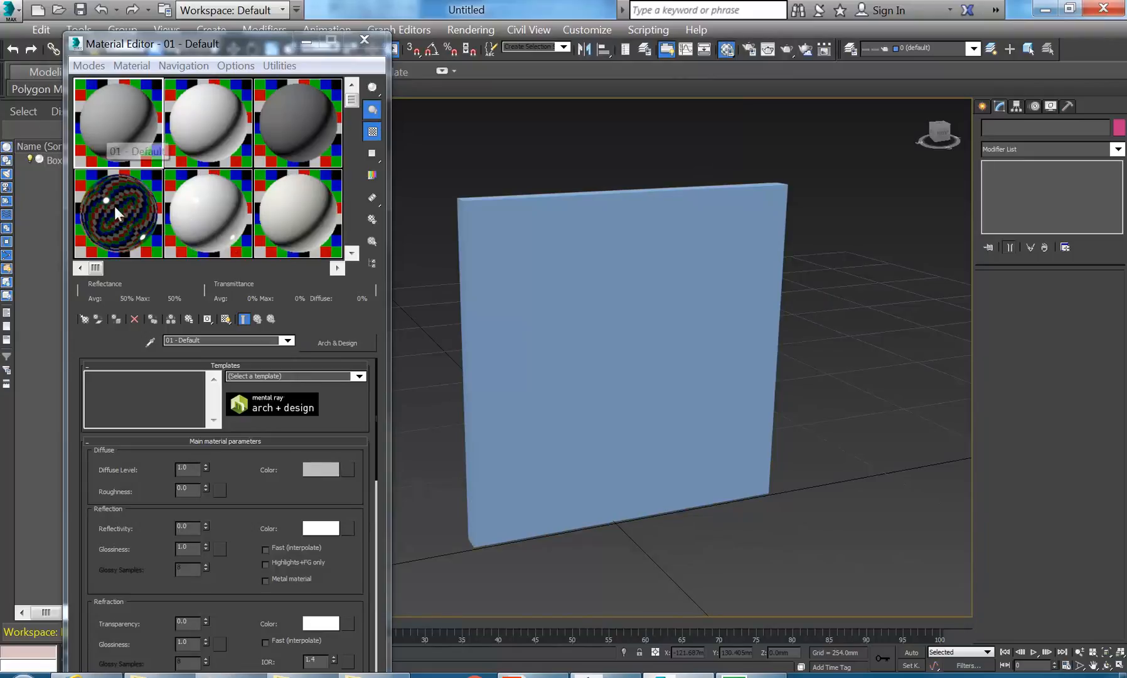
# Select the first sample slot, 01 - Default, and assign it a mental ray Arch & Design material
pyautogui.click(118, 132)
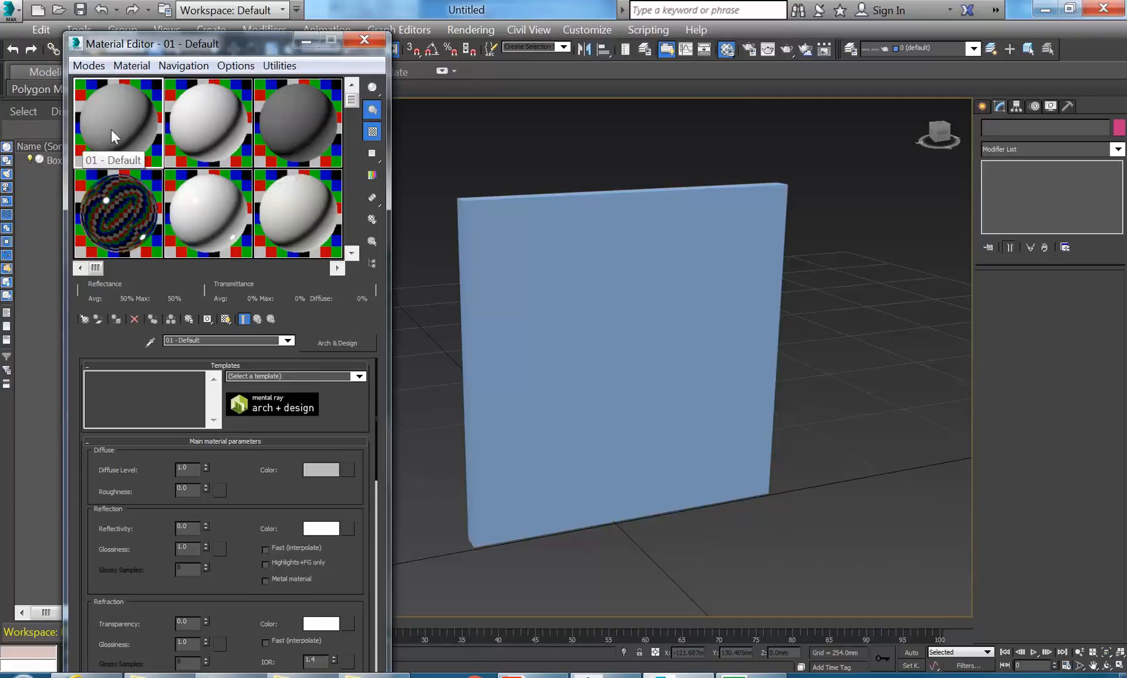
pyautogui.click(99, 225)
pyautogui.click(110, 123)
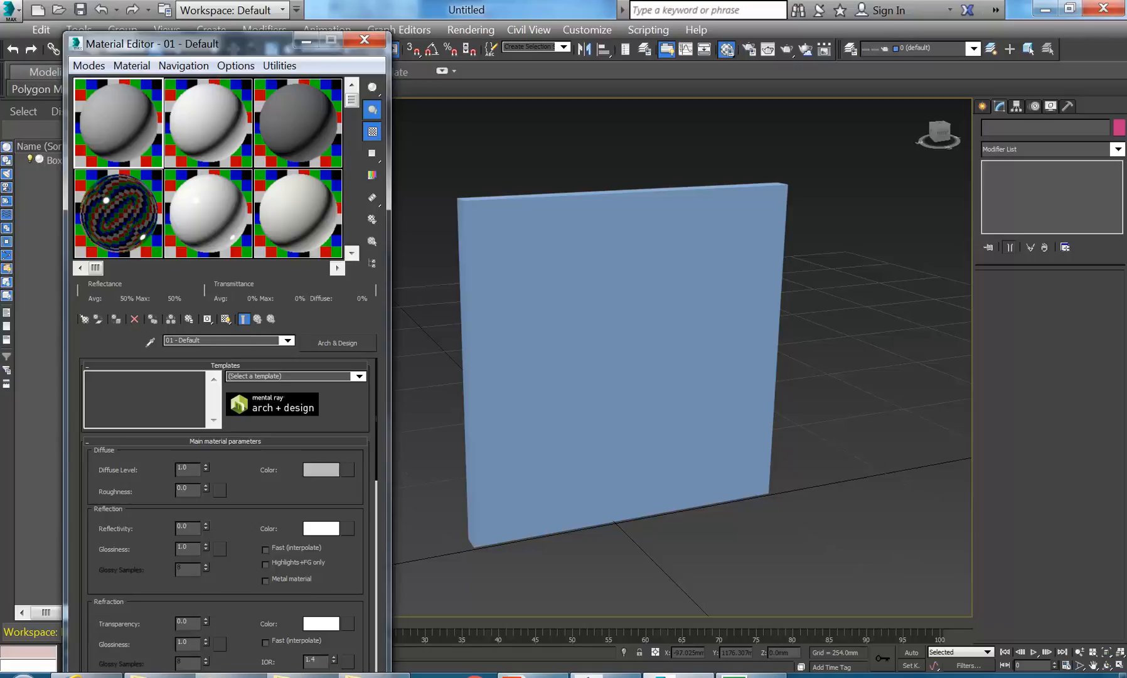
pyautogui.moveTo(211, 341); pyautogui.dragTo(108, 342)
pyautogui.click(210, 341)
pyautogui.click(326, 343)
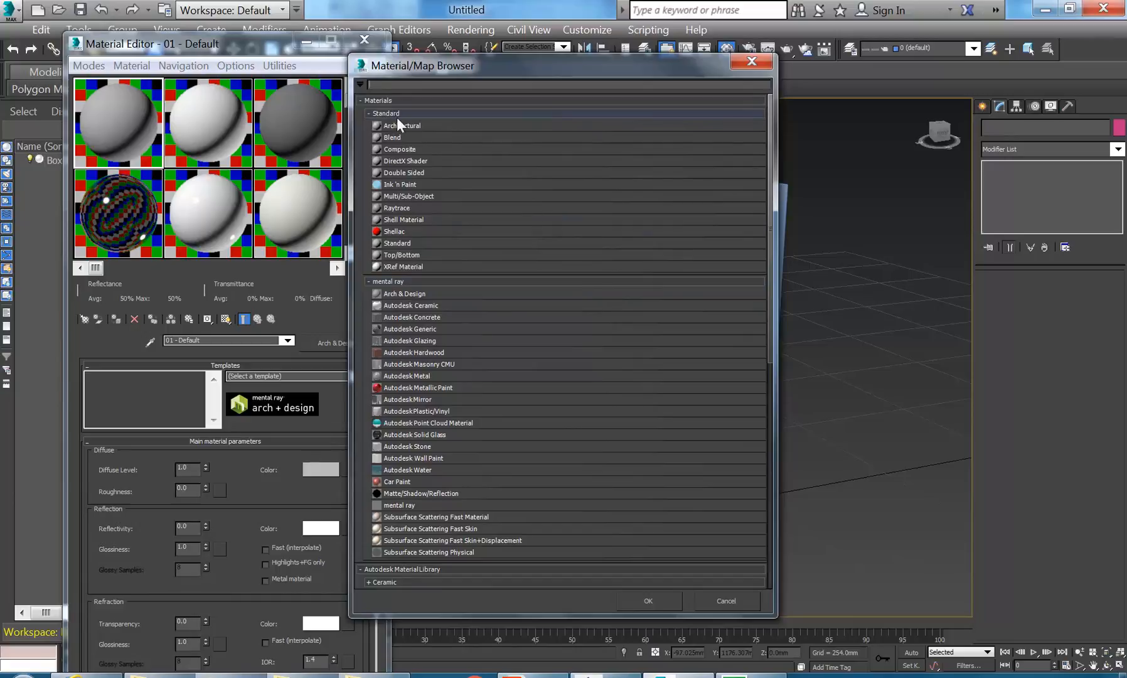
pyautogui.doubleClick(409, 295)
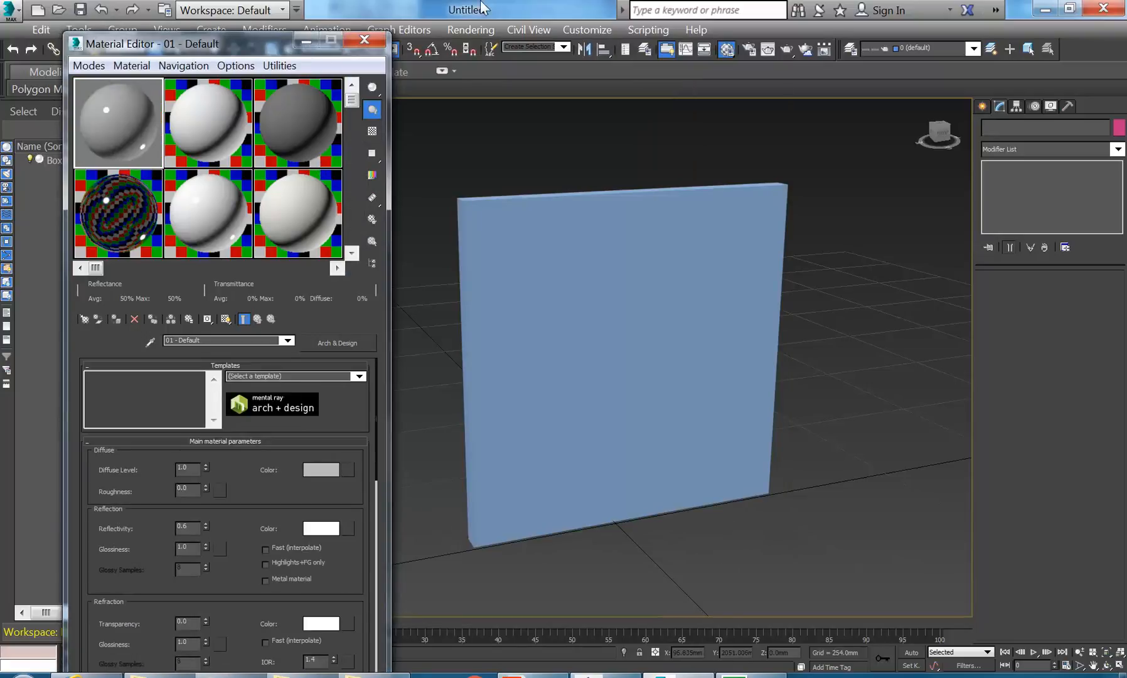
# Choose NVIDIA mental ray as the renderer in the render setup and close the dialog
pyautogui.click(476, 31)
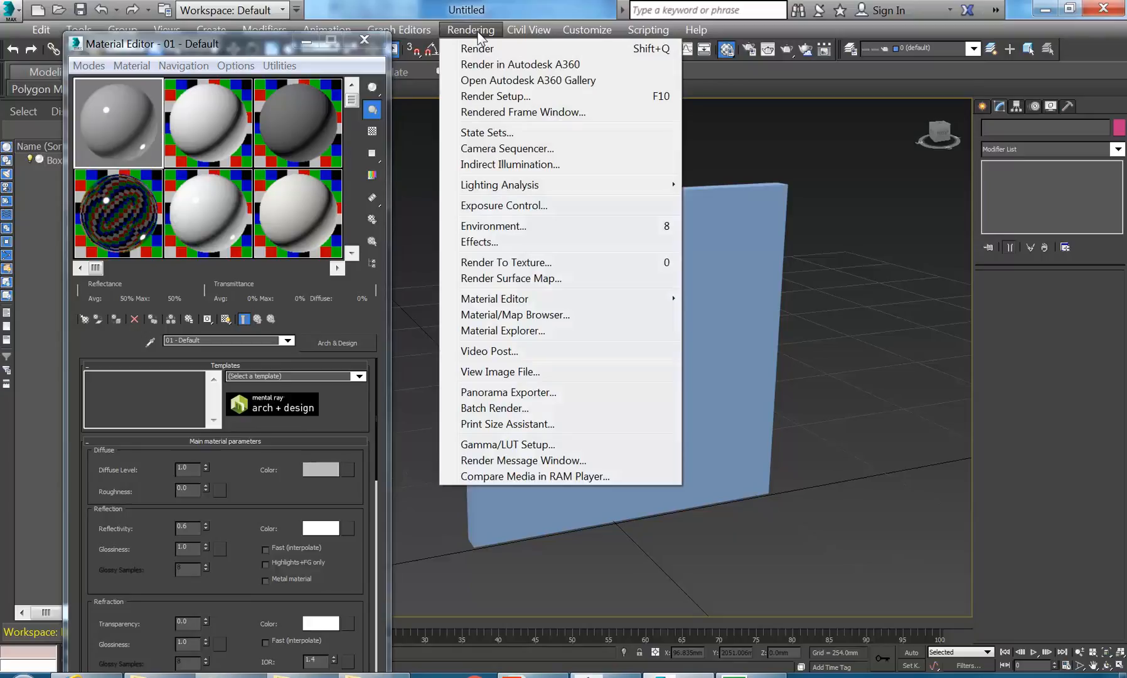
pyautogui.click(494, 98)
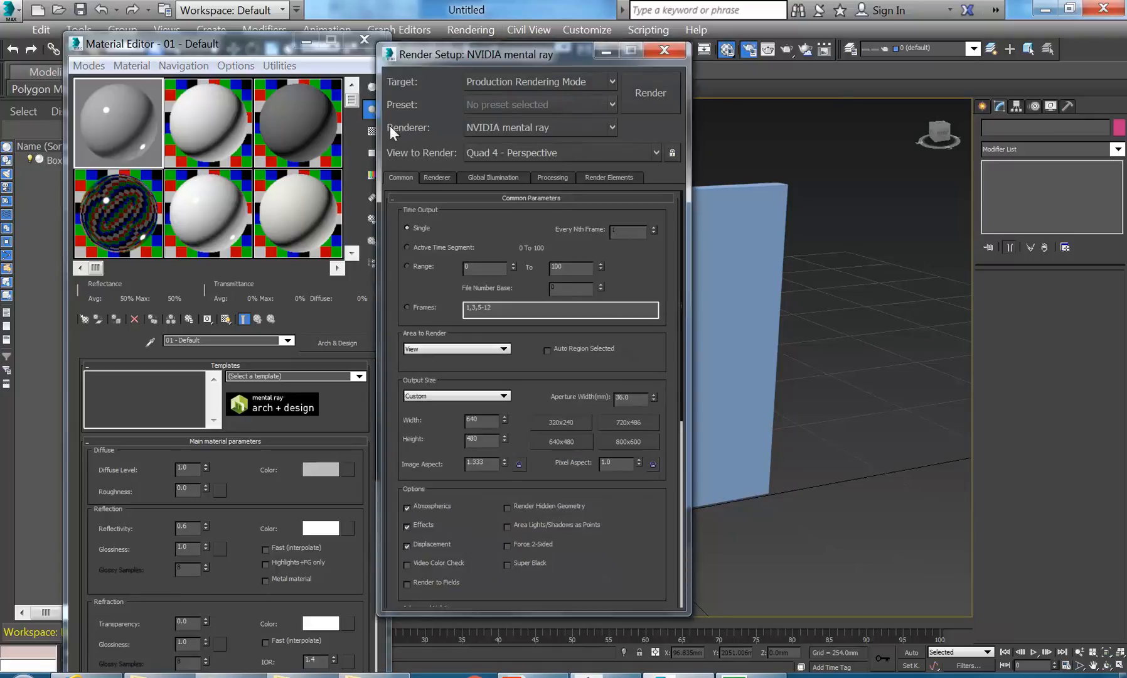
pyautogui.click(612, 127)
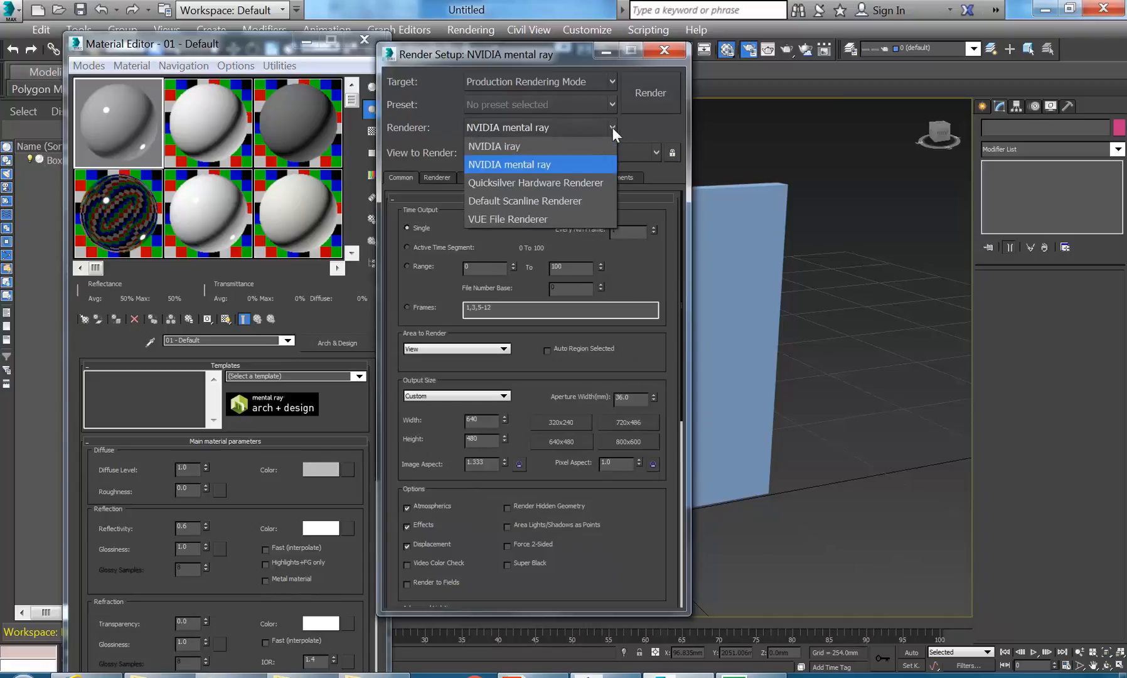
pyautogui.click(510, 165)
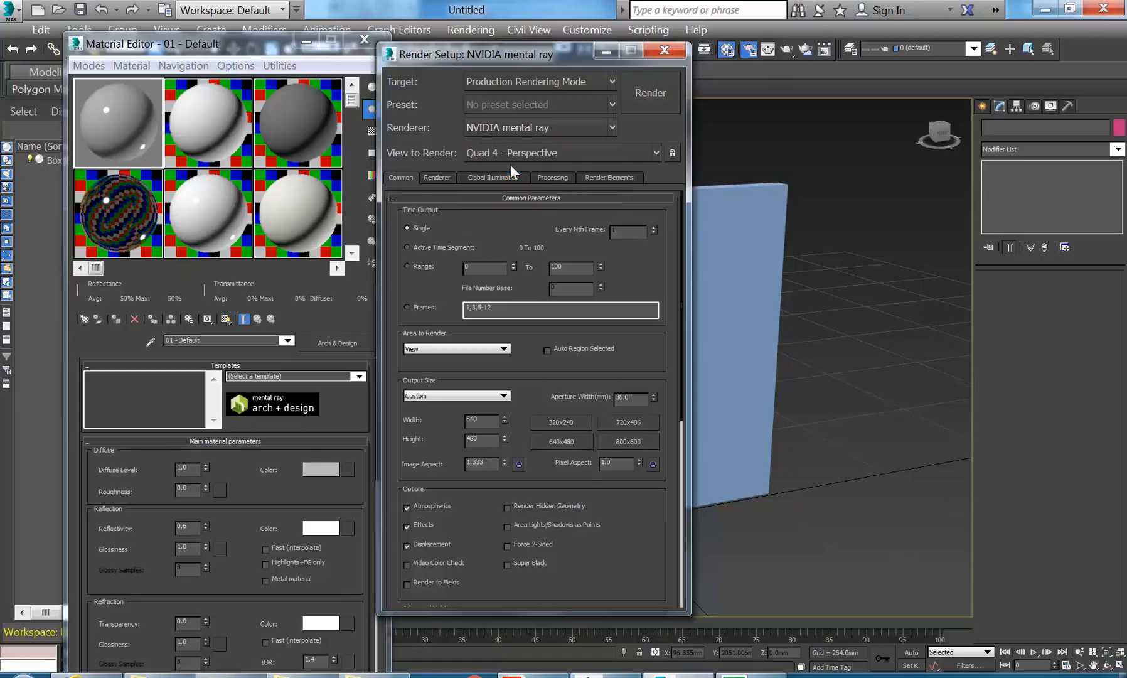
pyautogui.click(664, 52)
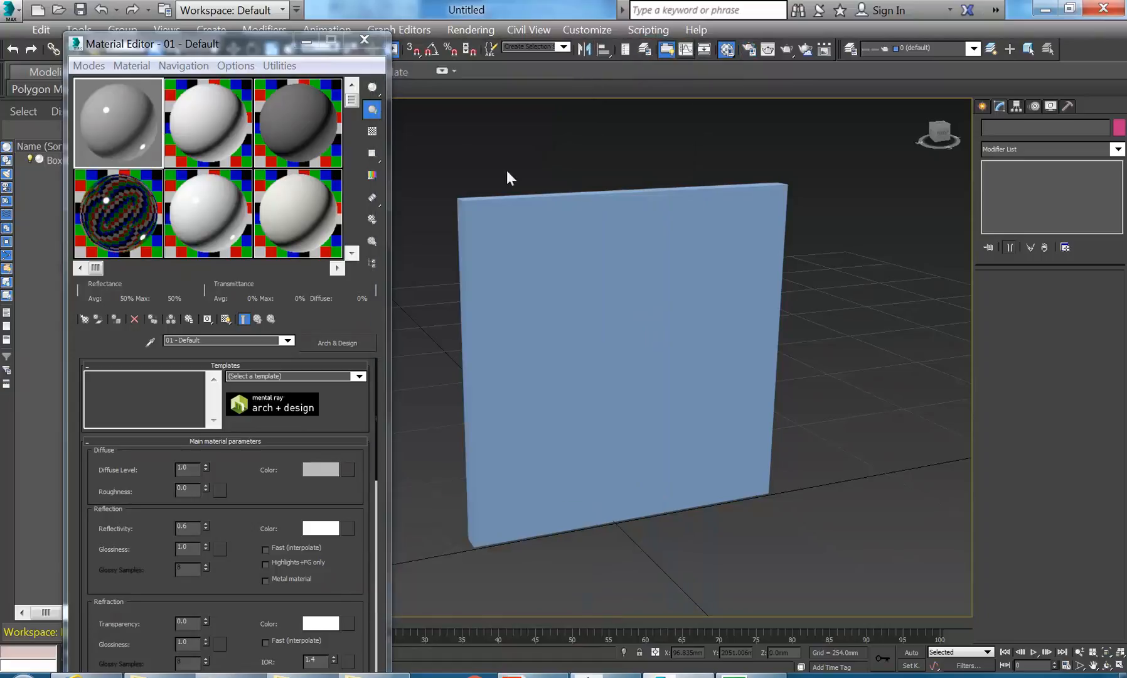
# Pick the Arch & Design material type again for the first sample slot
pyautogui.click(334, 342)
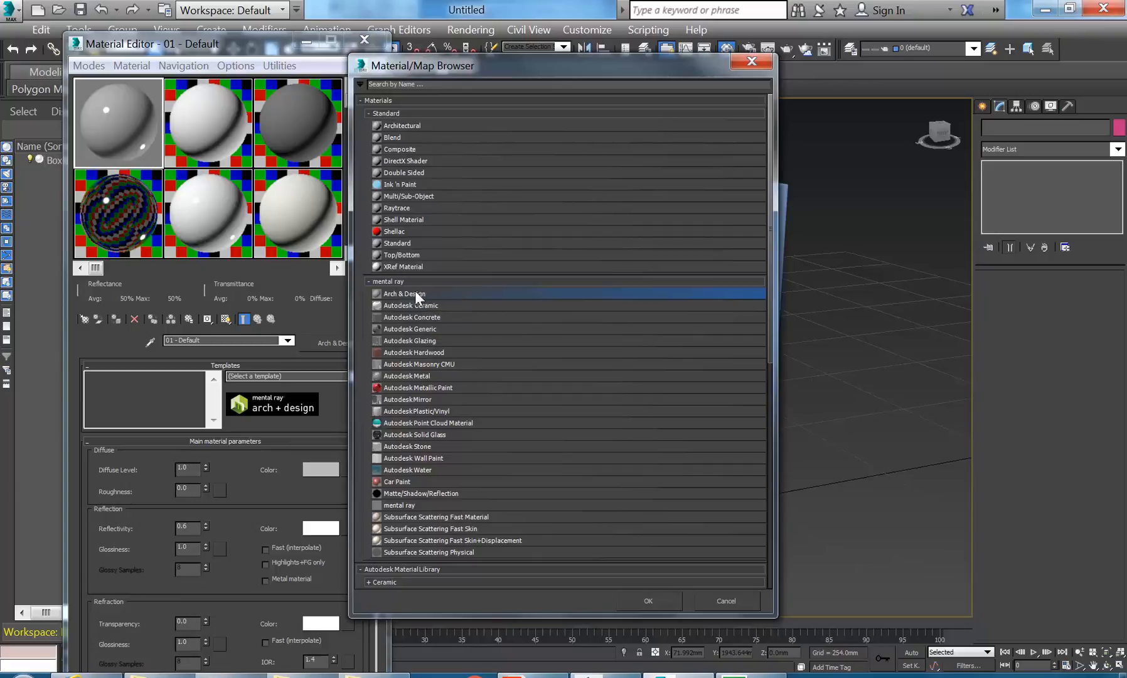
pyautogui.doubleClick(408, 291)
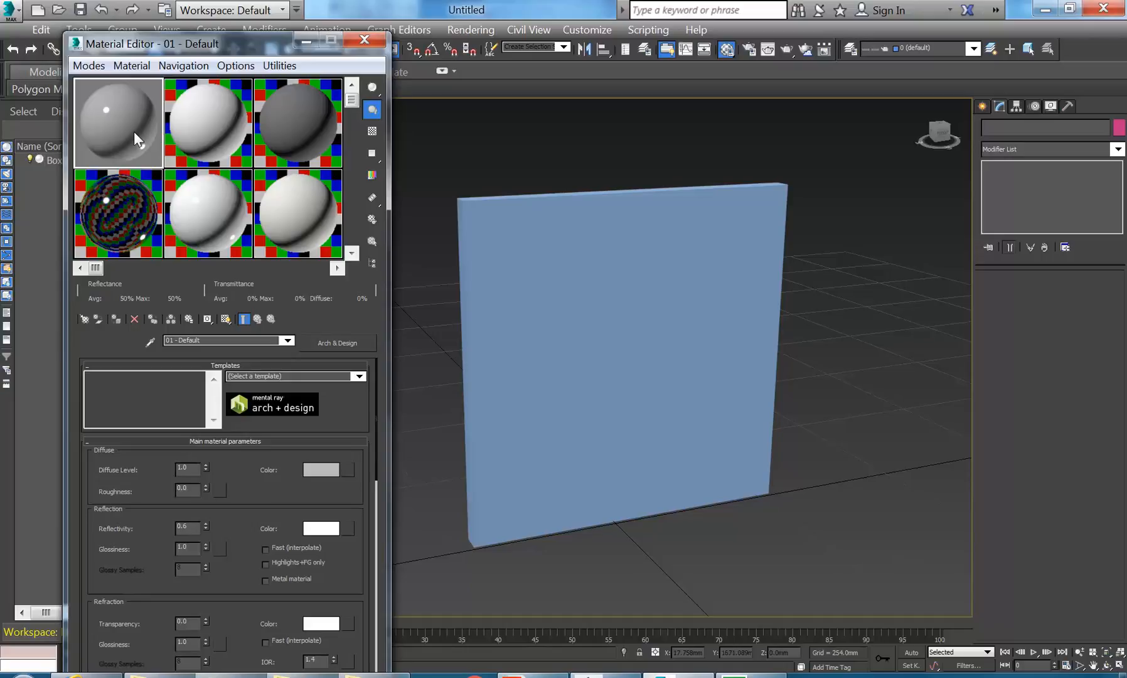
# Apply the 01 - Default material to the box panel and set its diffuse color to pink: hue 0.938, saturation 0.701, value 0.678
pyautogui.moveTo(133, 131); pyautogui.dragTo(618, 338)
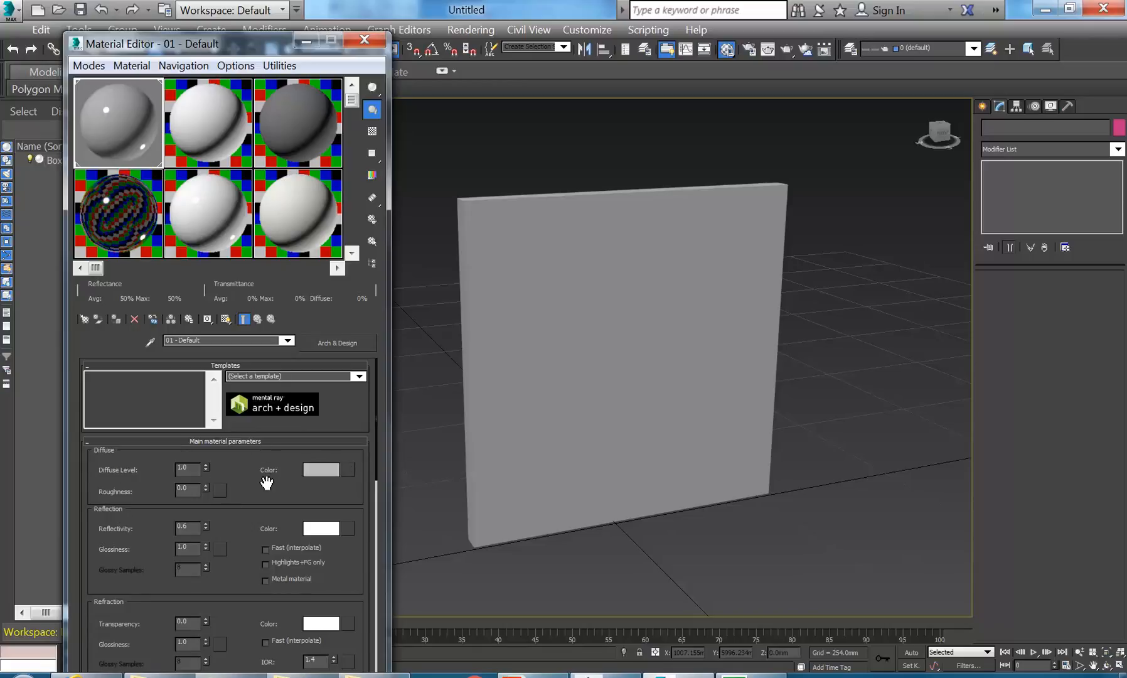
pyautogui.click(322, 472)
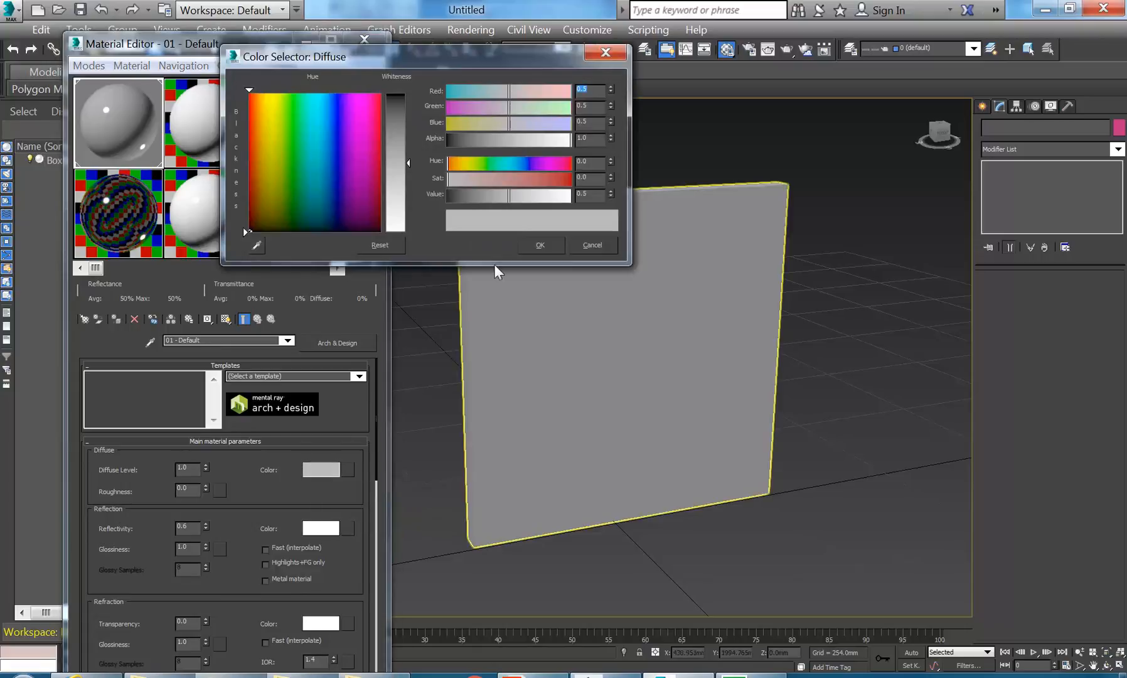
pyautogui.click(359, 129)
pyautogui.click(350, 132)
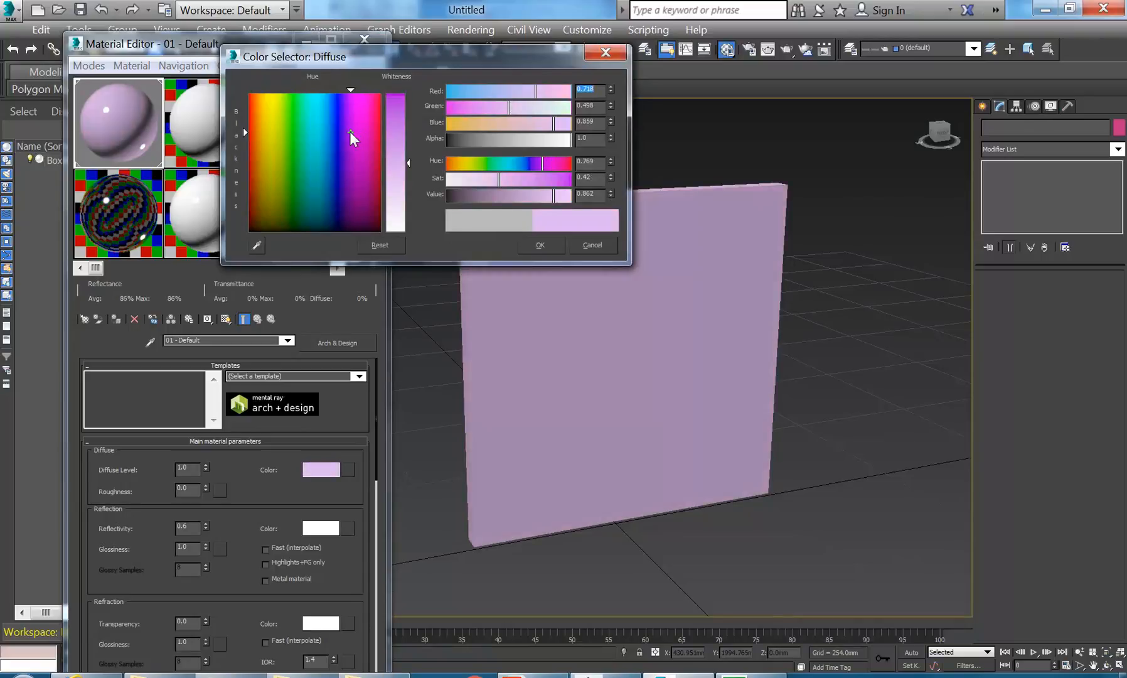
pyautogui.click(531, 178)
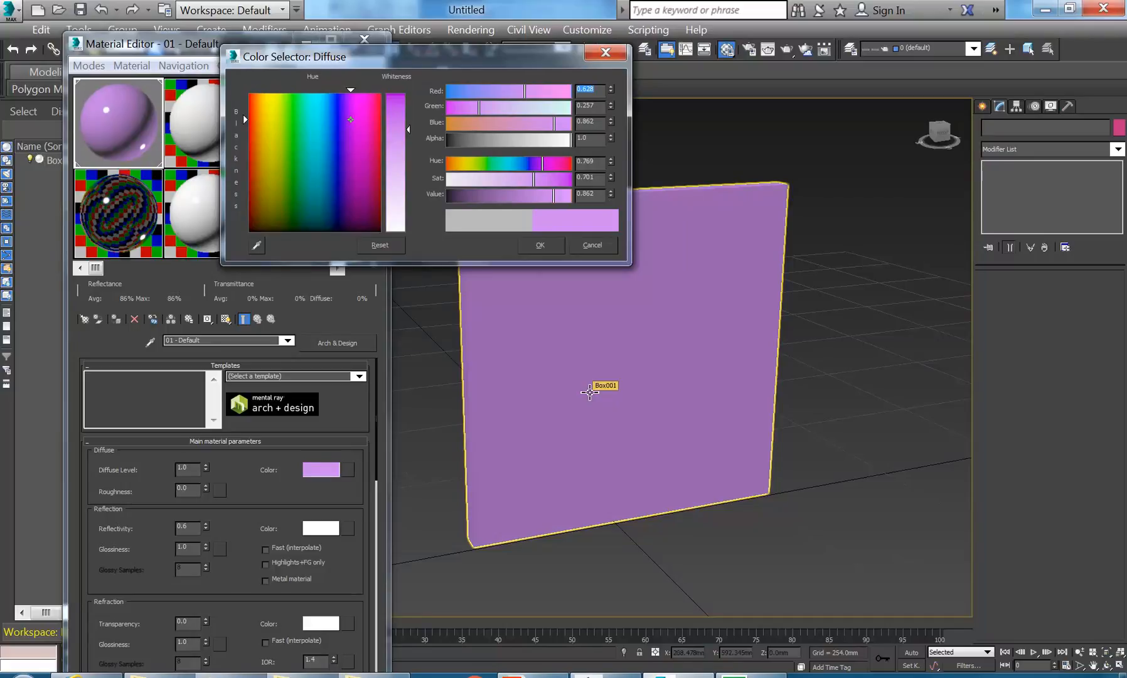
pyautogui.click(496, 194)
pyautogui.moveTo(506, 195); pyautogui.dragTo(519, 196)
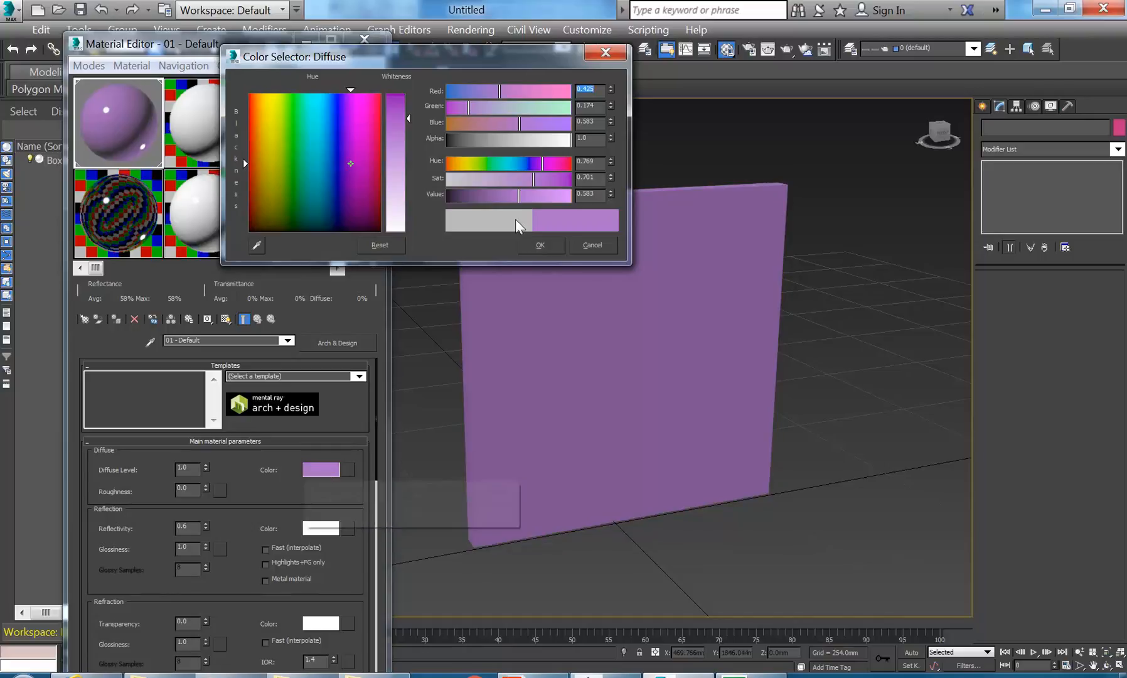
pyautogui.moveTo(545, 195); pyautogui.dragTo(563, 161)
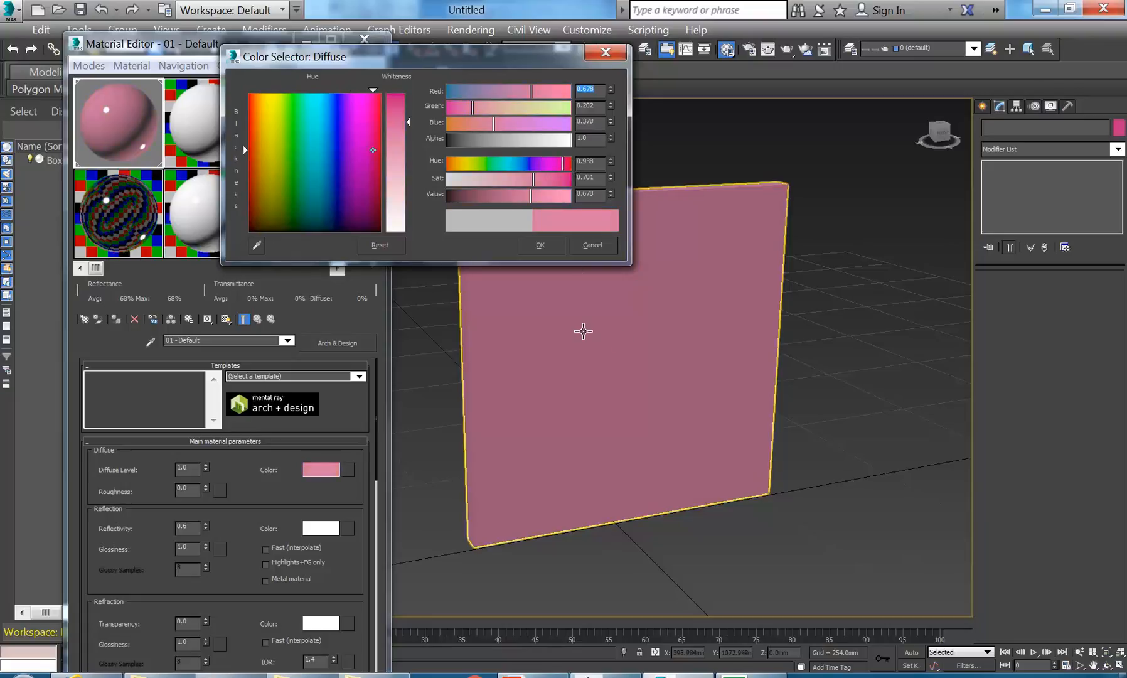
pyautogui.click(538, 244)
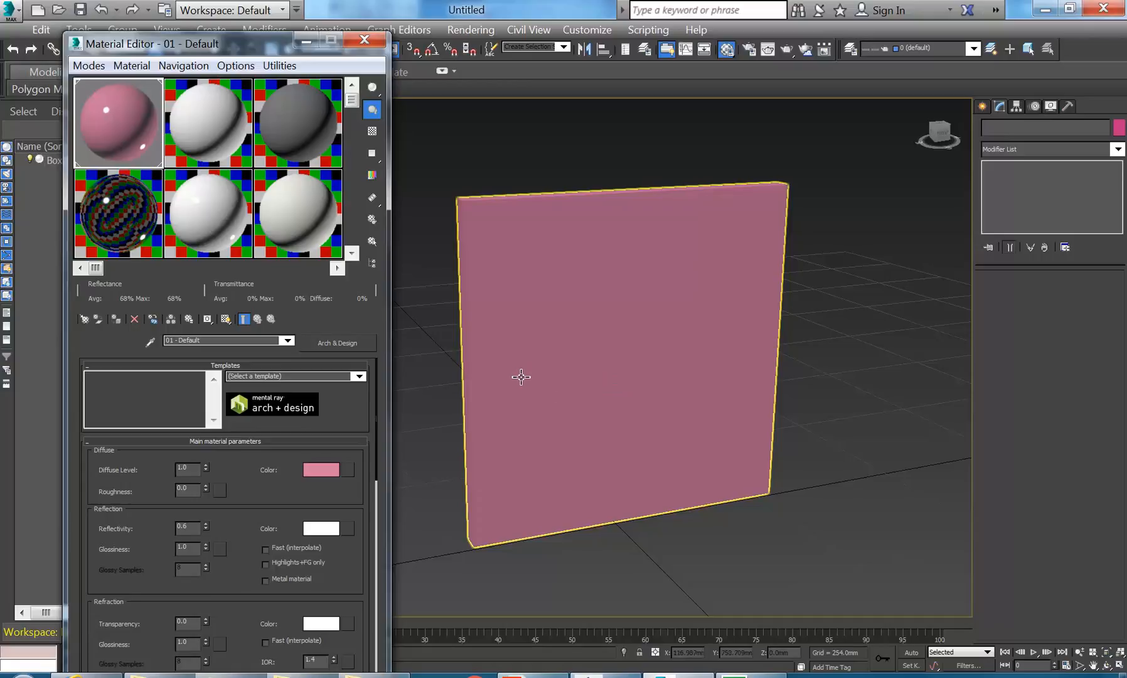
pyautogui.click(315, 467)
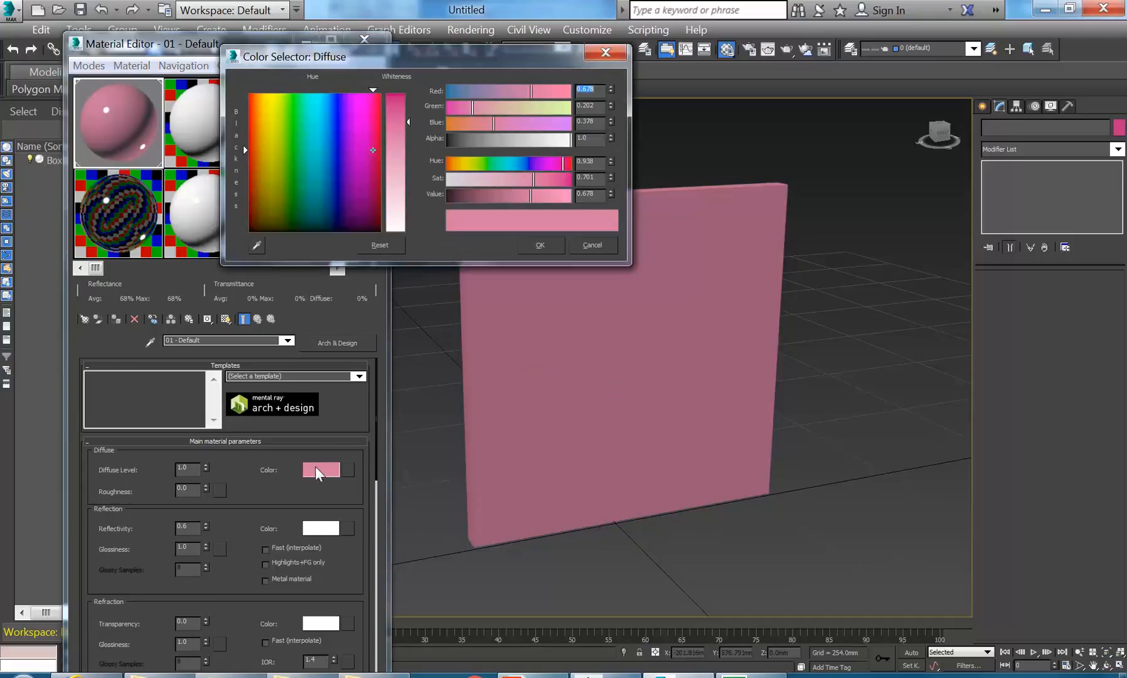
pyautogui.click(503, 327)
pyautogui.click(597, 246)
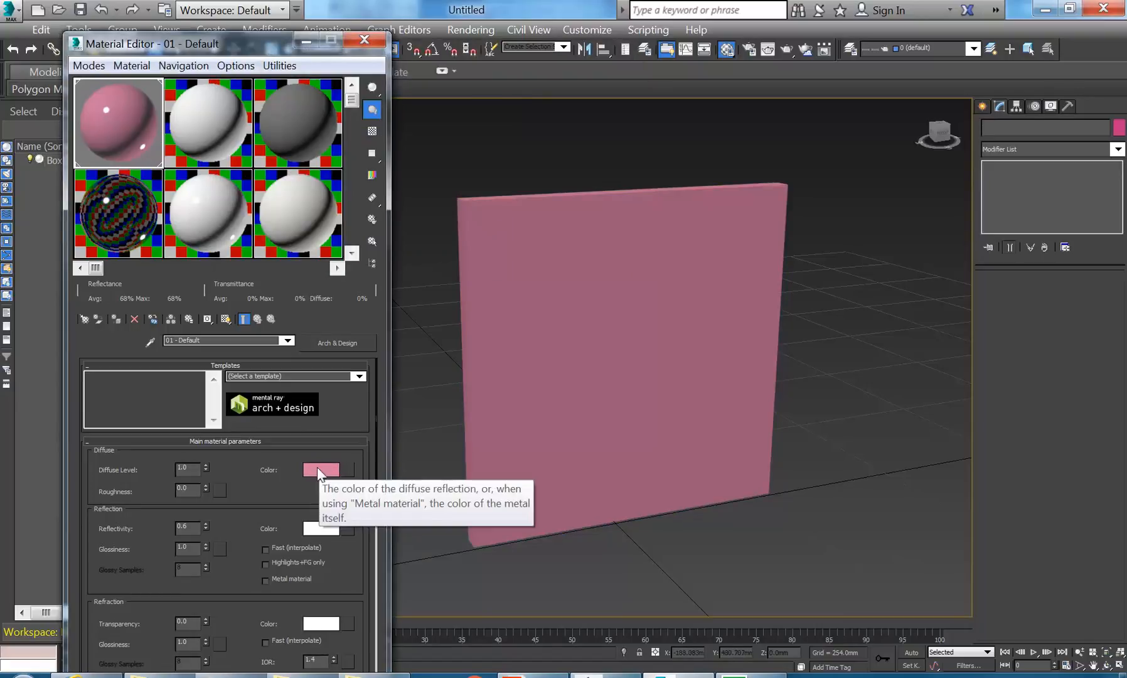
pyautogui.click(317, 469)
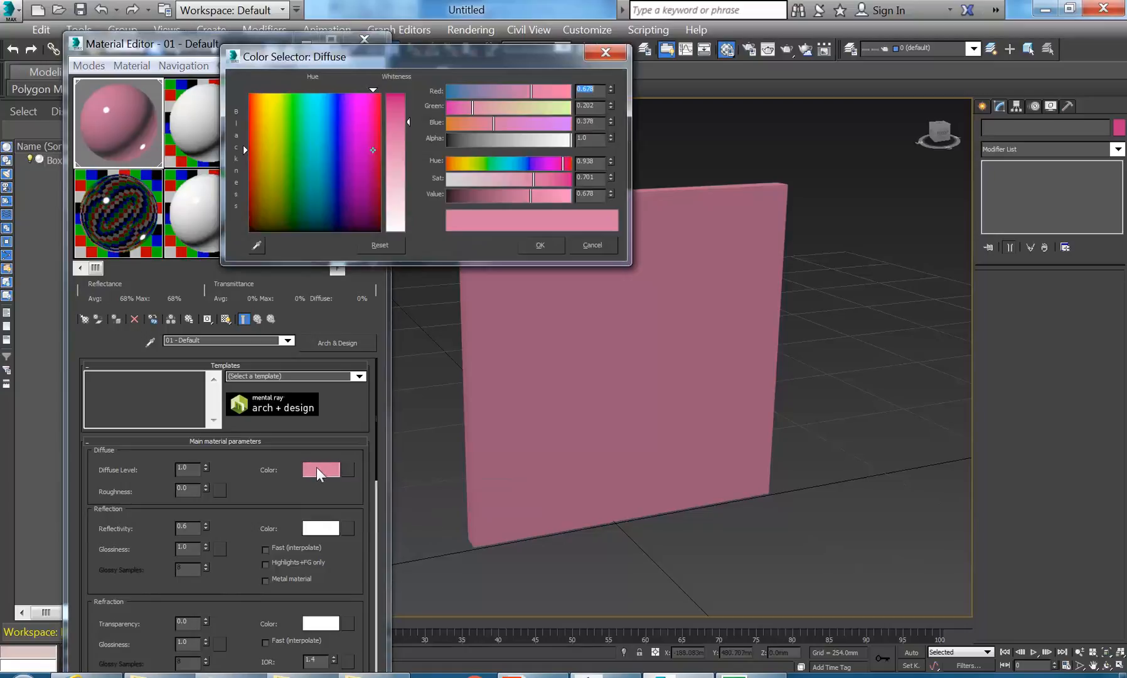
pyautogui.click(592, 245)
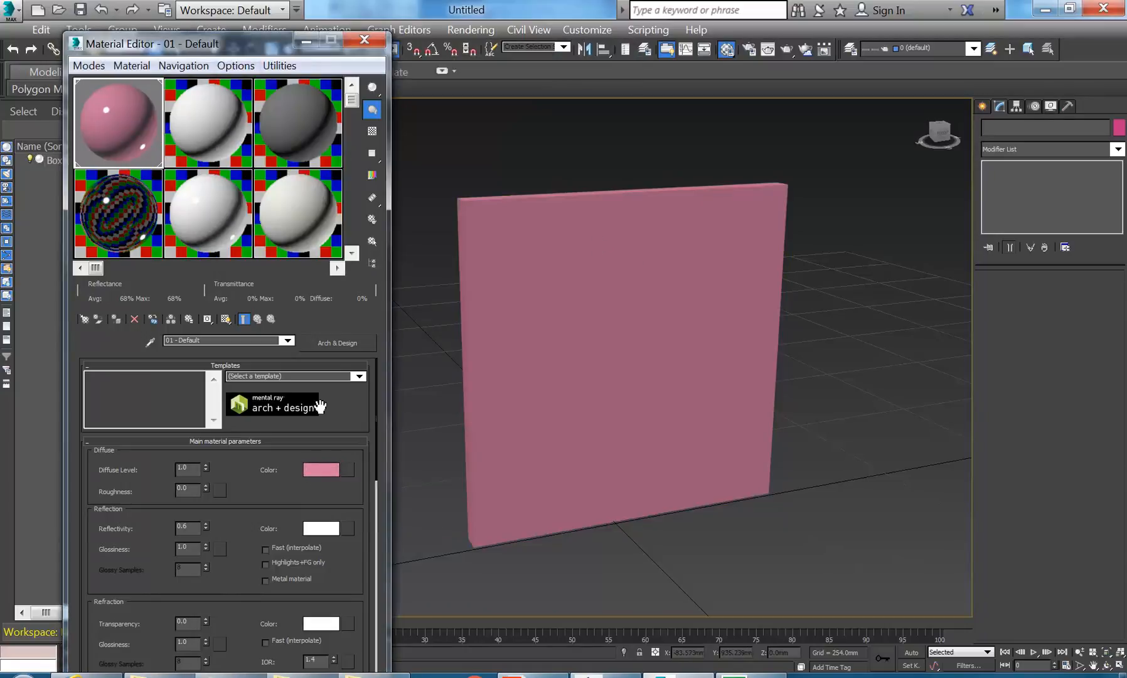
# View the pink sample in an enlarged preview, and apply the Glazed Ceramic template to the material
pyautogui.doubleClick(113, 109)
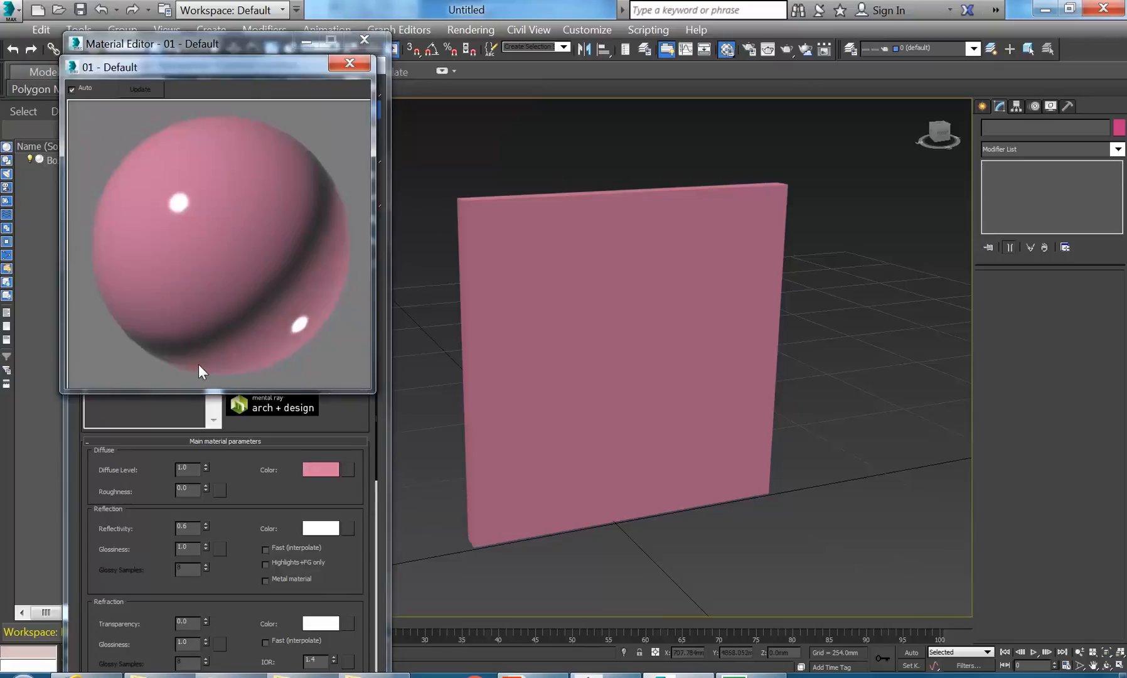
pyautogui.click(349, 64)
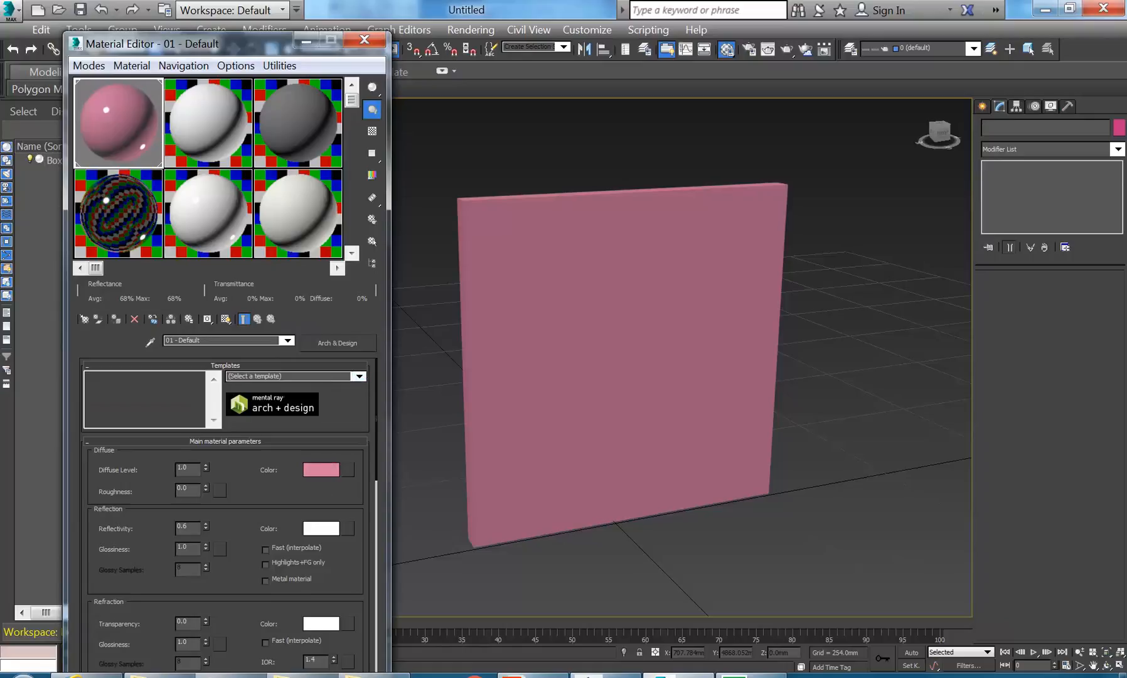
pyautogui.click(359, 377)
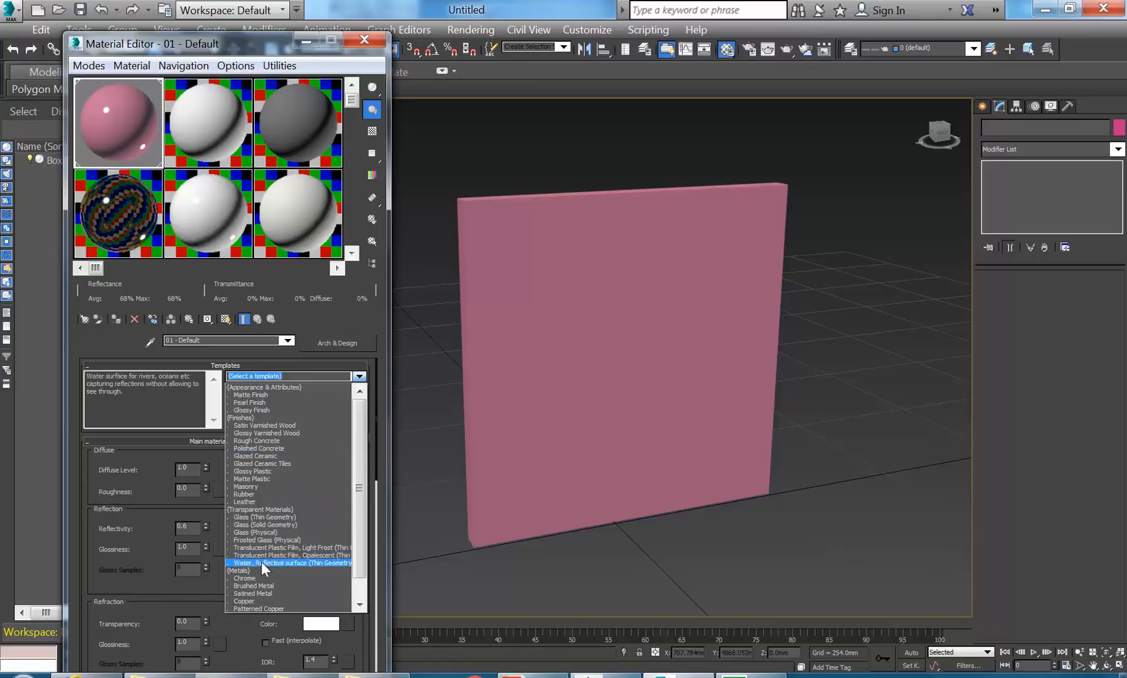
pyautogui.scroll(-1, 260, 567)
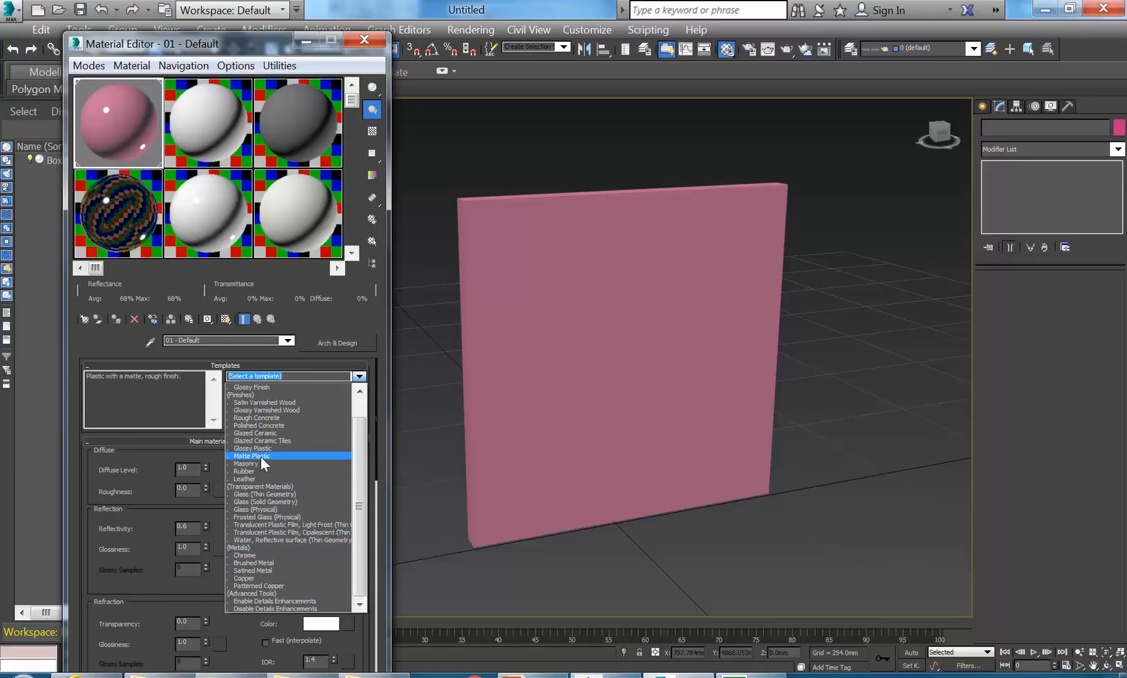
pyautogui.scroll(3, 259, 432)
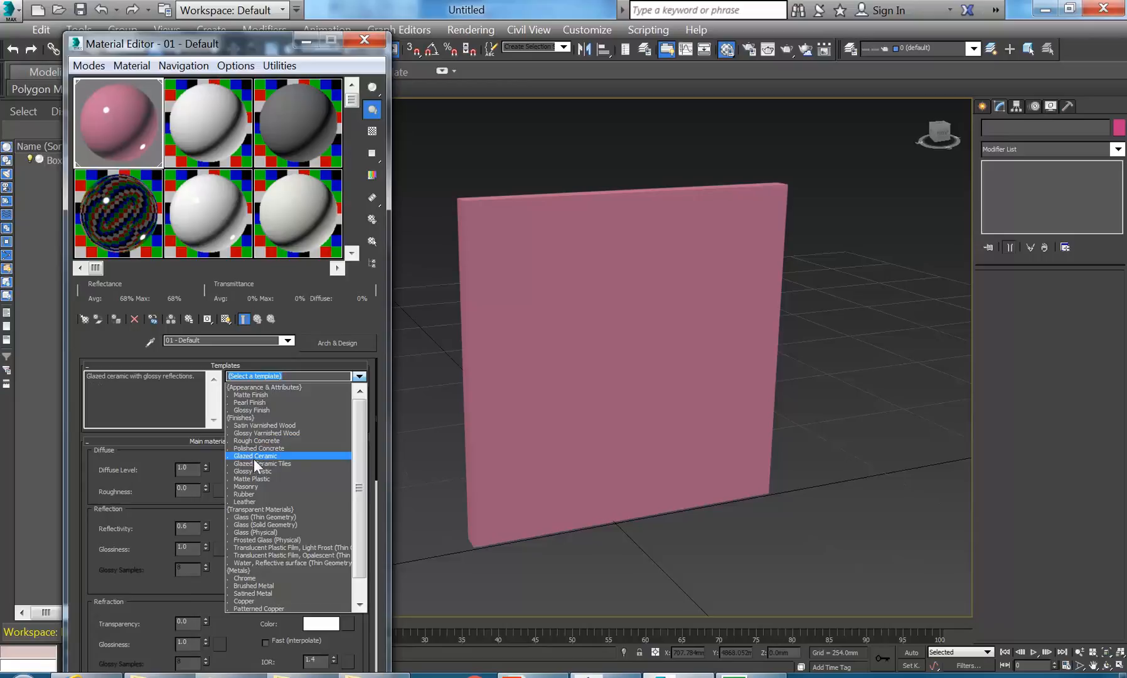
pyautogui.click(249, 456)
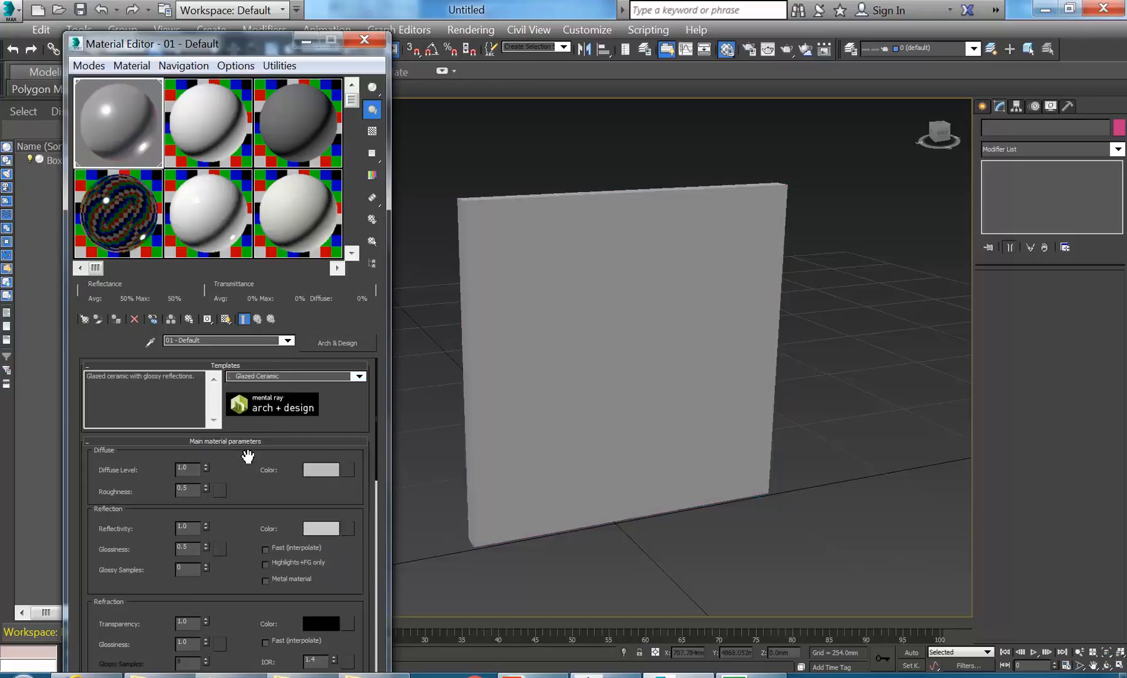
# Examine the glazed ceramic sample in an enlarged preview window, moved clear of the Material Editor and made larger
pyautogui.doubleClick(114, 120)
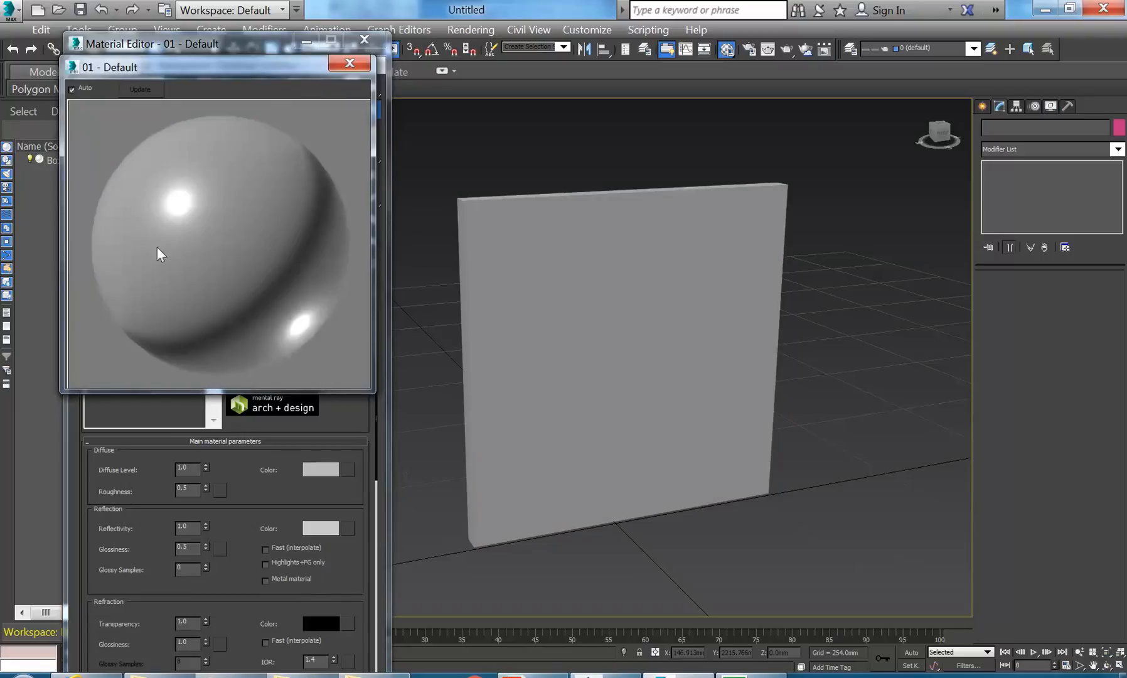
pyautogui.click(349, 63)
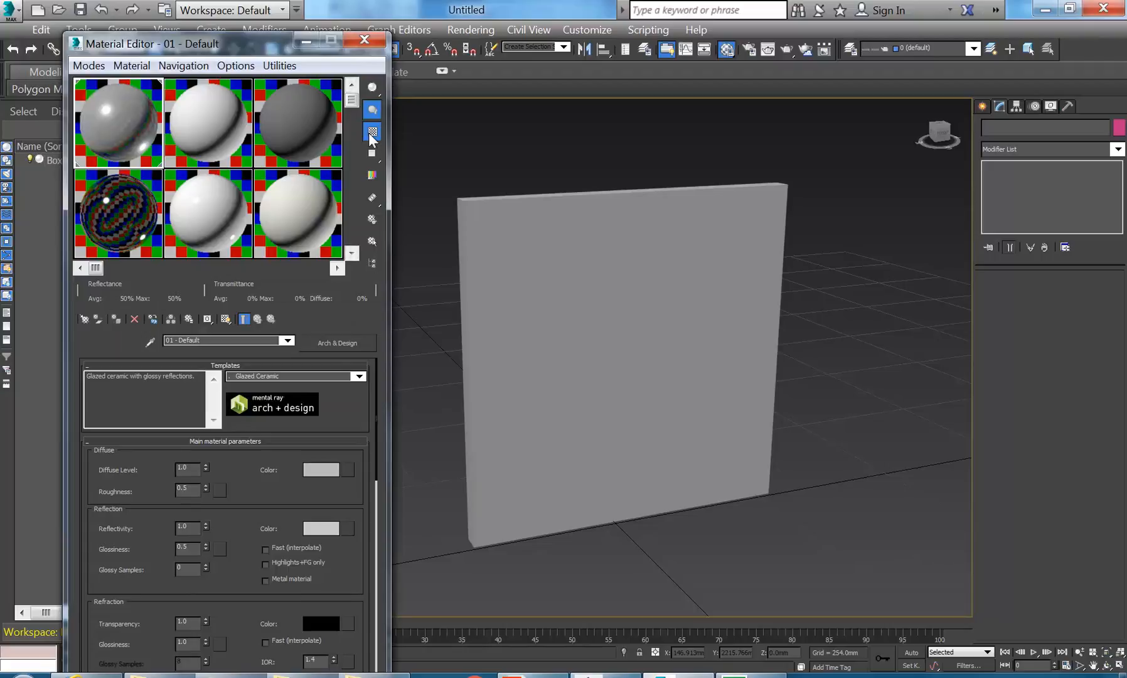
pyautogui.doubleClick(107, 121)
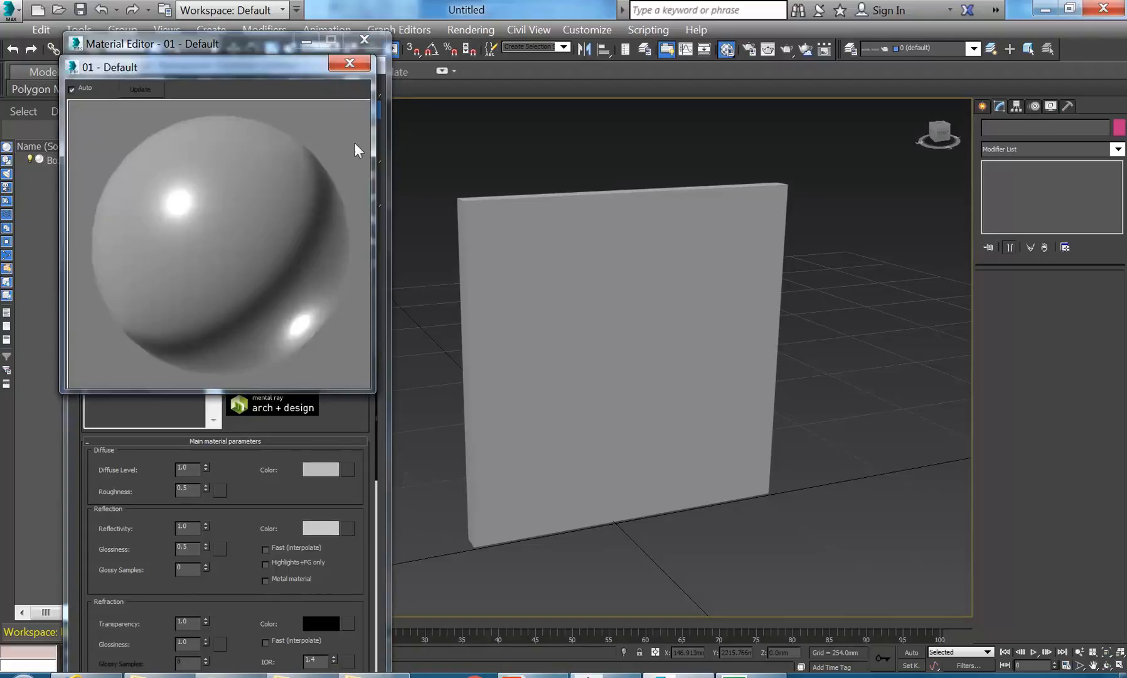
pyautogui.click(350, 65)
pyautogui.doubleClick(104, 123)
pyautogui.moveTo(221, 61); pyautogui.dragTo(612, 61)
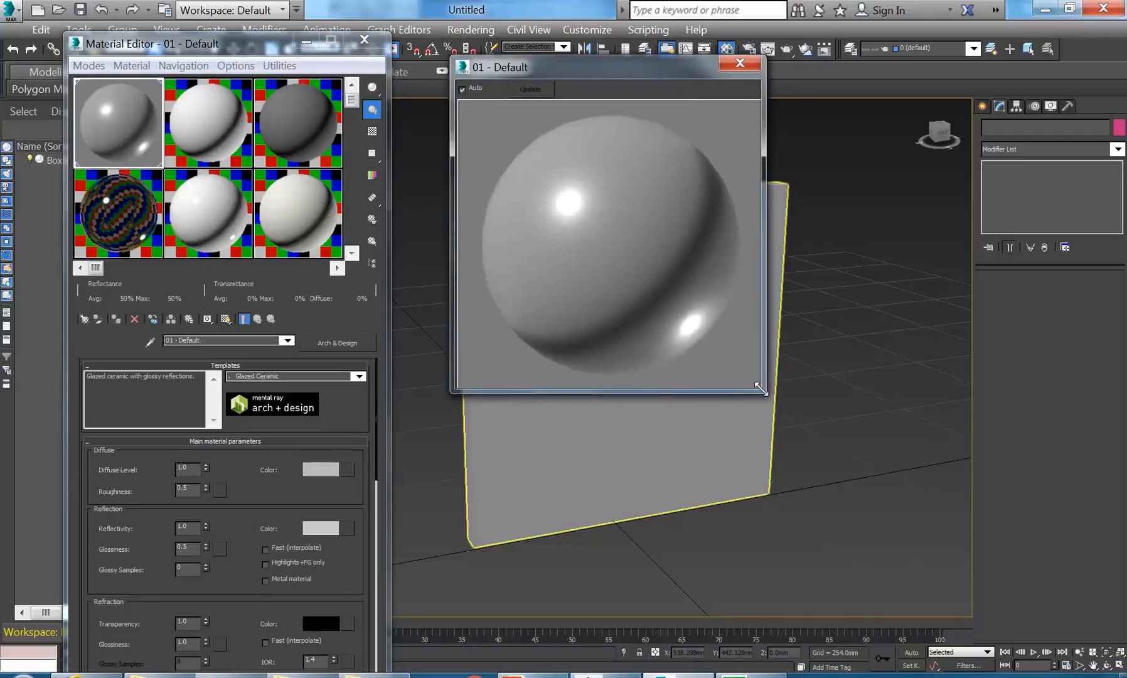
pyautogui.moveTo(760, 390); pyautogui.dragTo(870, 496)
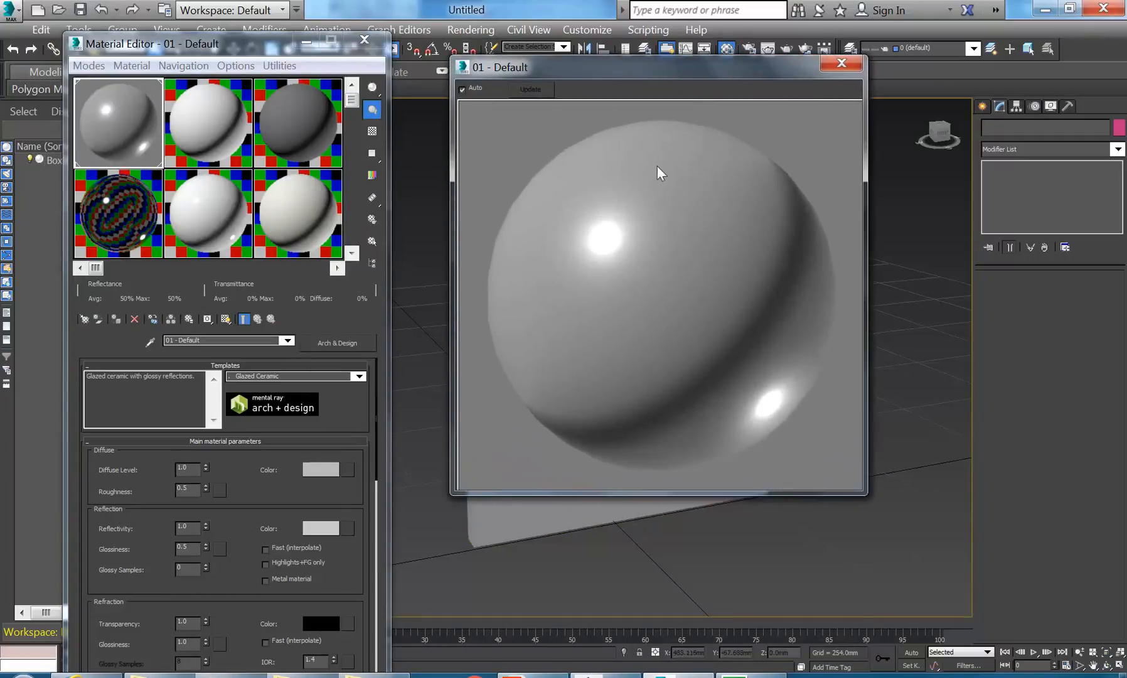
pyautogui.click(841, 64)
# Turn on the checkered background for the first sample slot and check the material's reflections in the enlarged preview
pyautogui.doubleClick(128, 122)
pyautogui.click(373, 133)
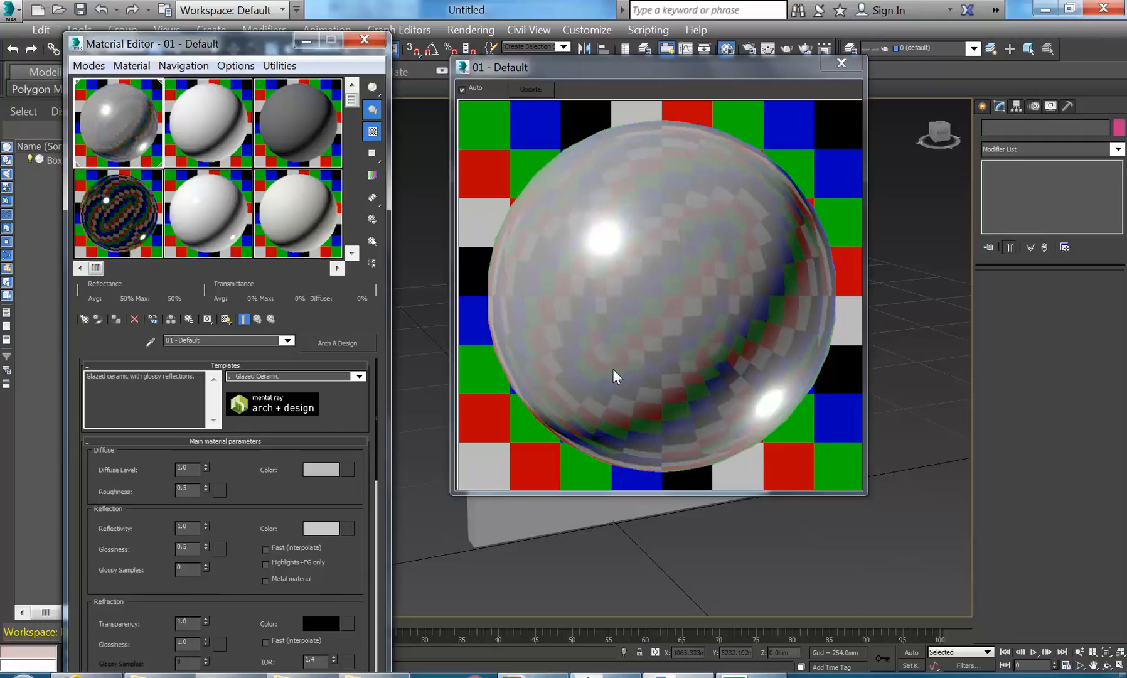
pyautogui.click(842, 62)
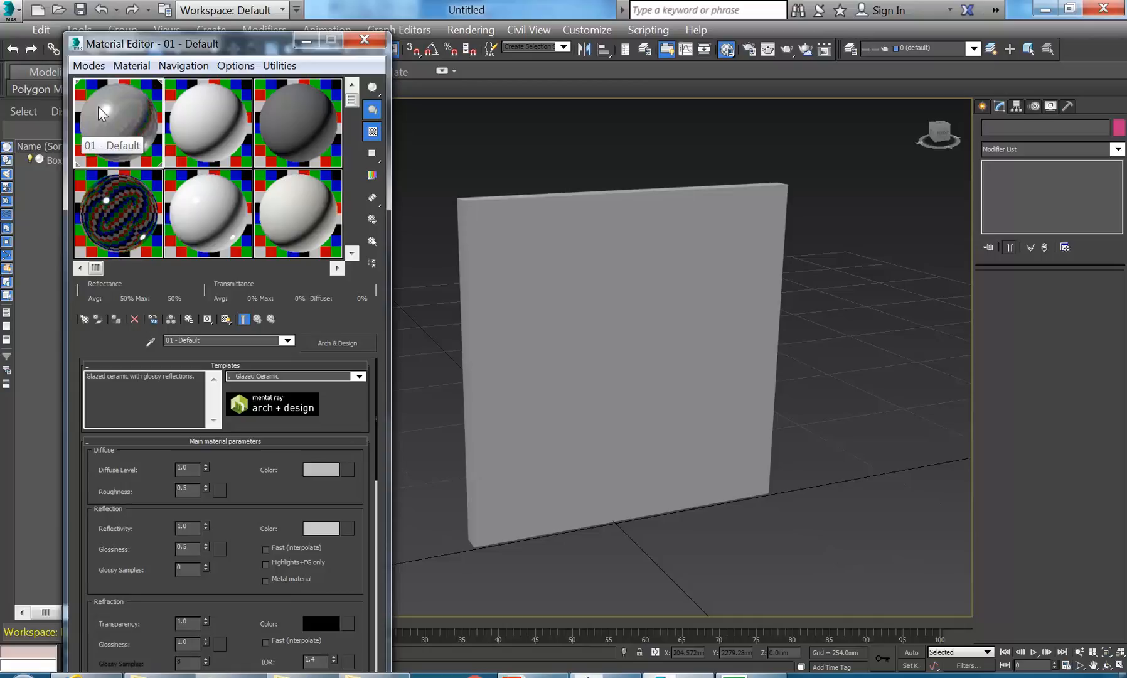
# Set the glazed ceramic material's diffuse color to red with hue 0, saturation 0.791 and value 0.635
pyautogui.click(321, 468)
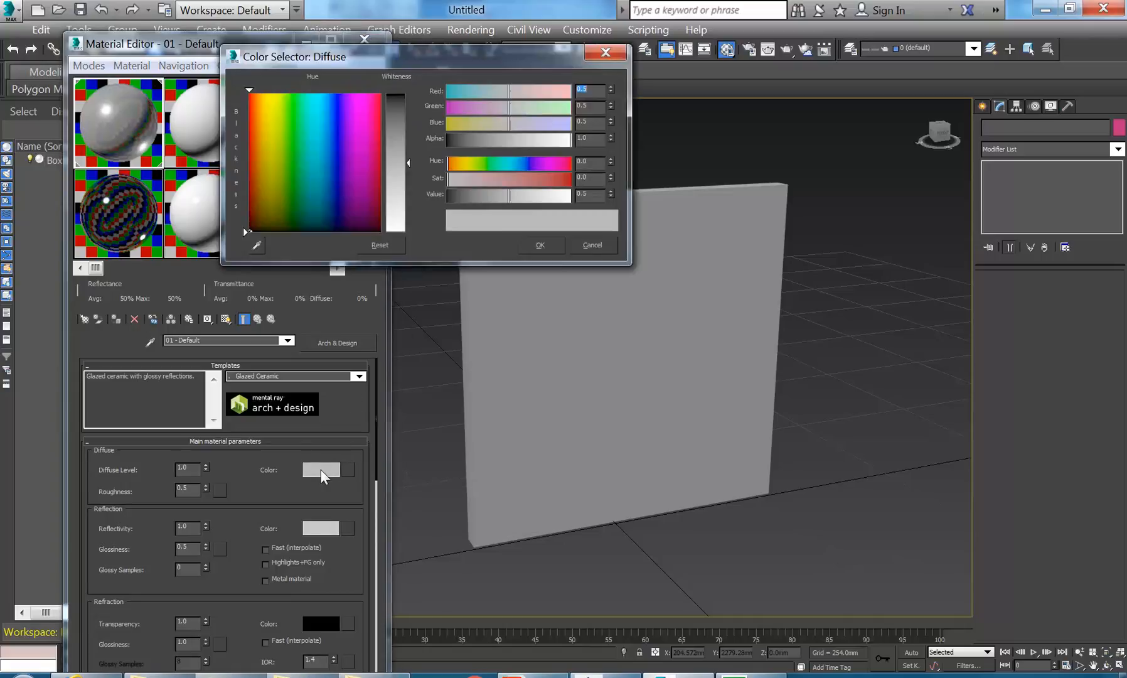
pyautogui.click(535, 178)
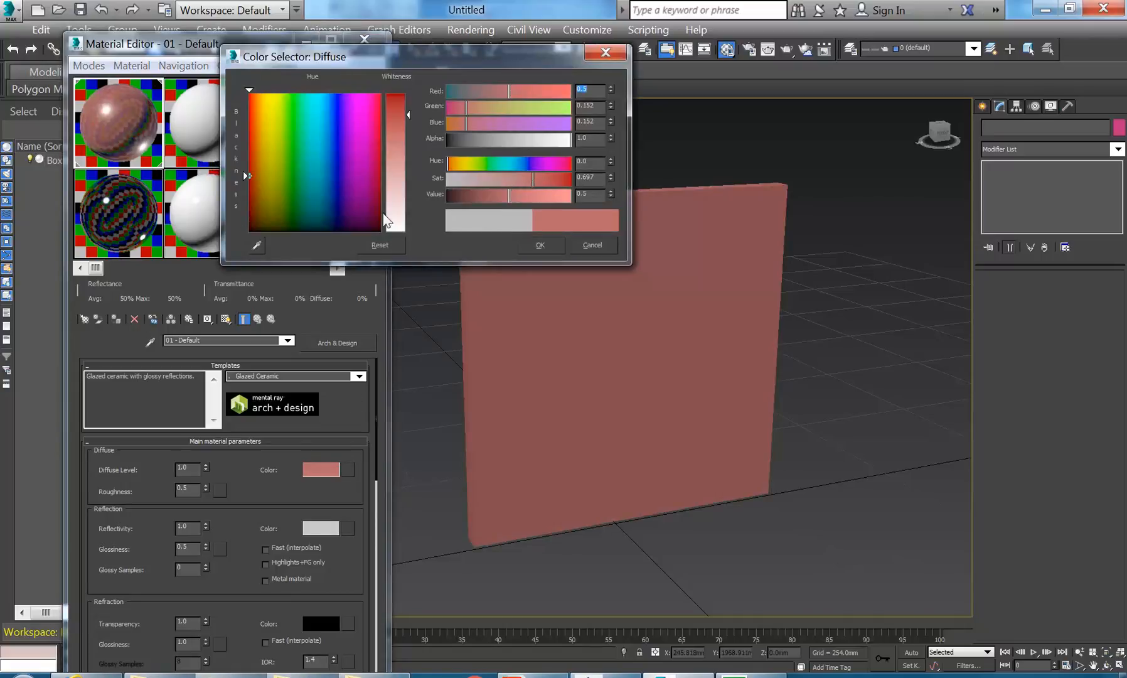
pyautogui.click(507, 177)
pyautogui.click(525, 194)
pyautogui.click(544, 178)
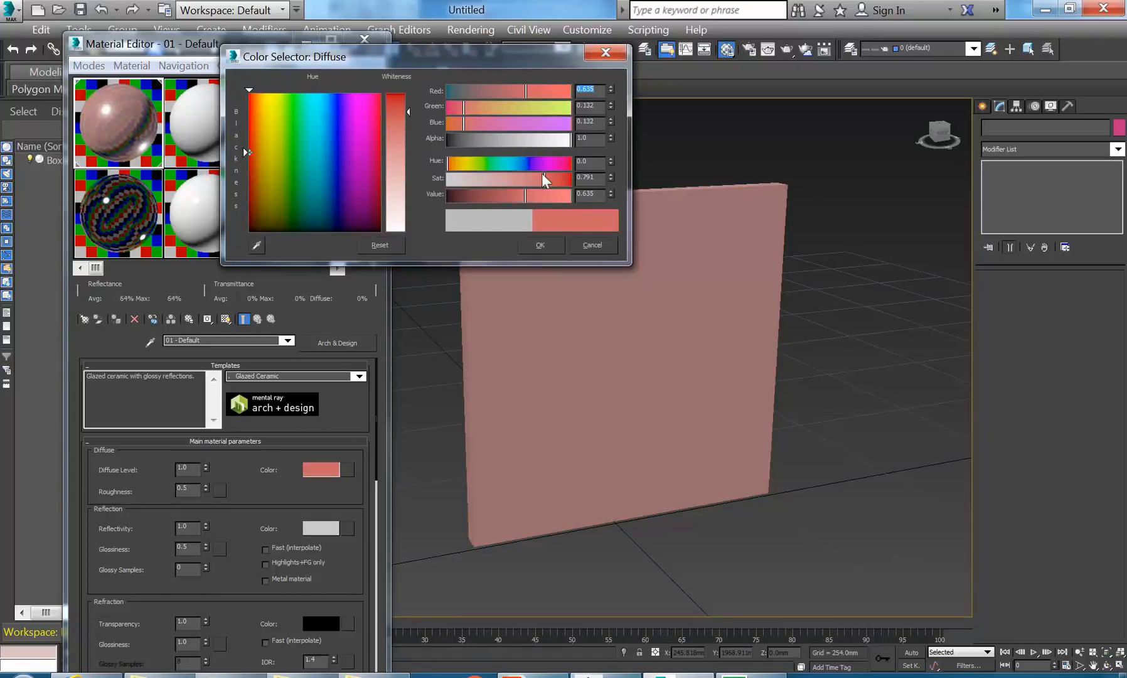
pyautogui.click(540, 246)
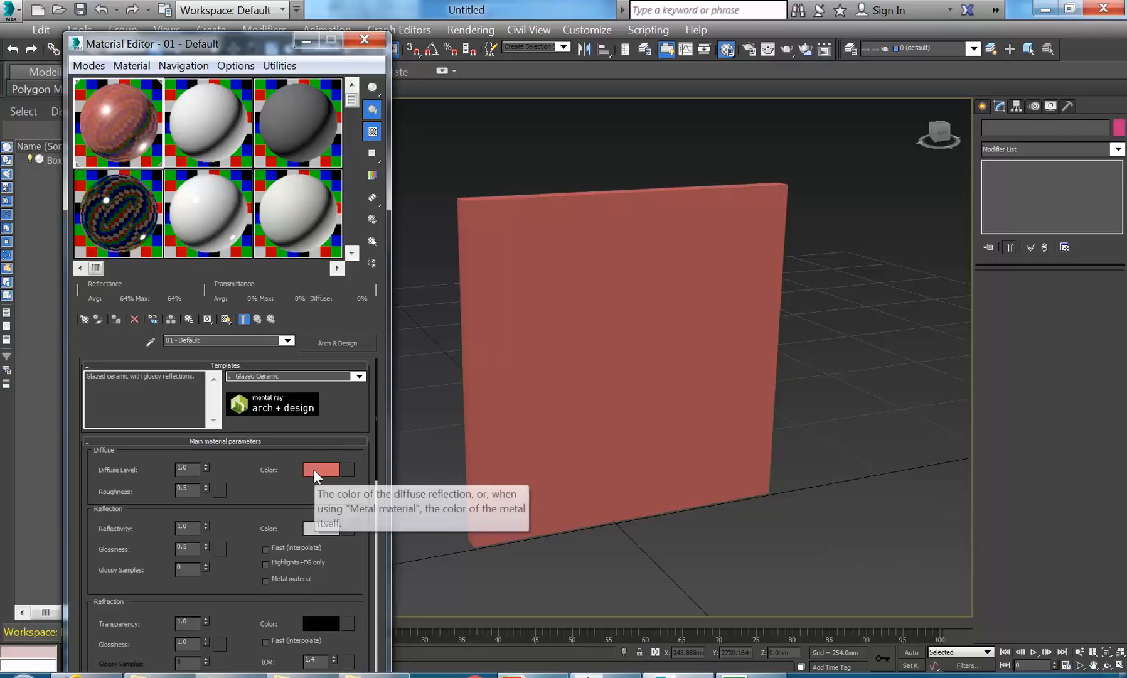
pyautogui.click(348, 469)
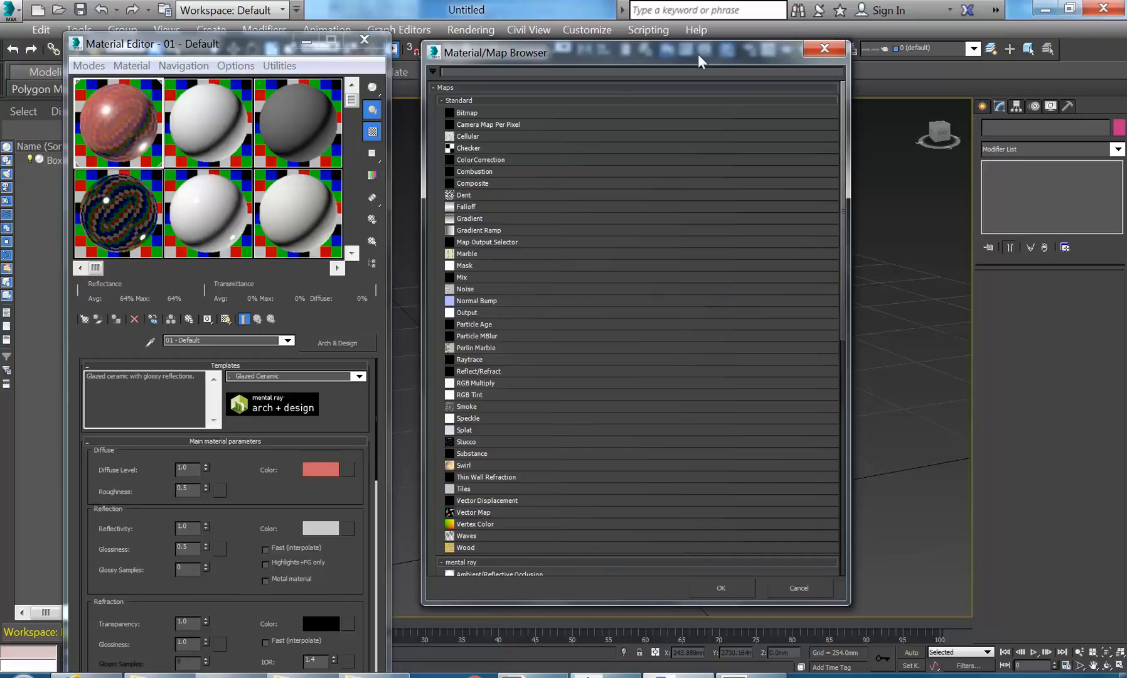
pyautogui.click(824, 48)
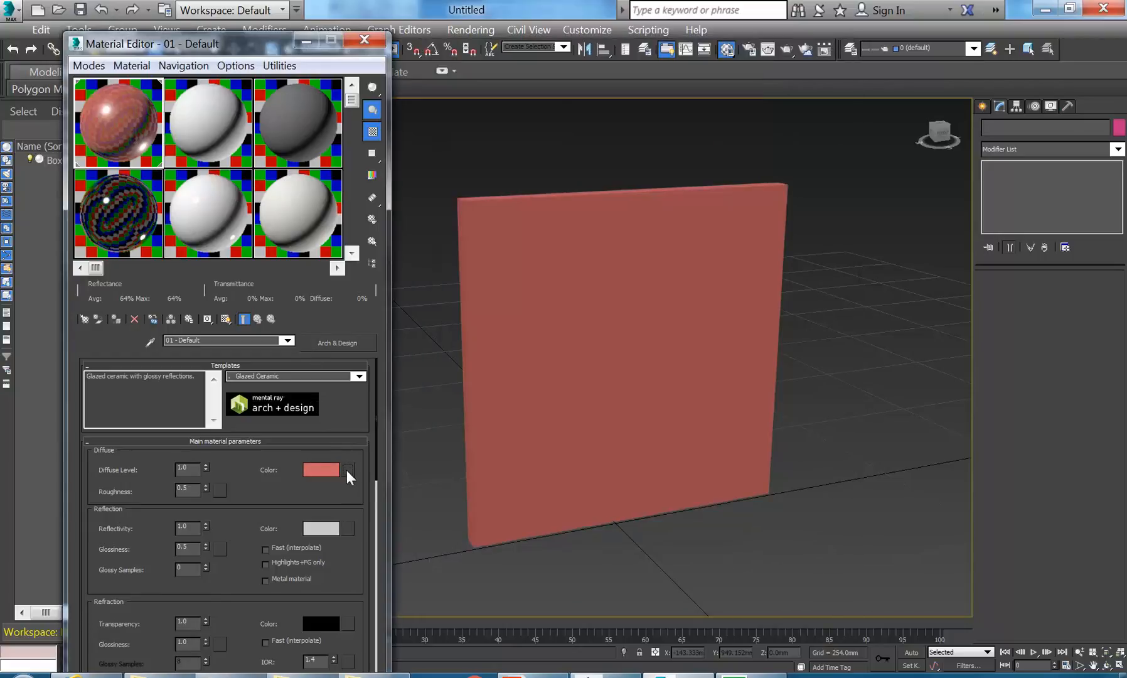
pyautogui.click(347, 472)
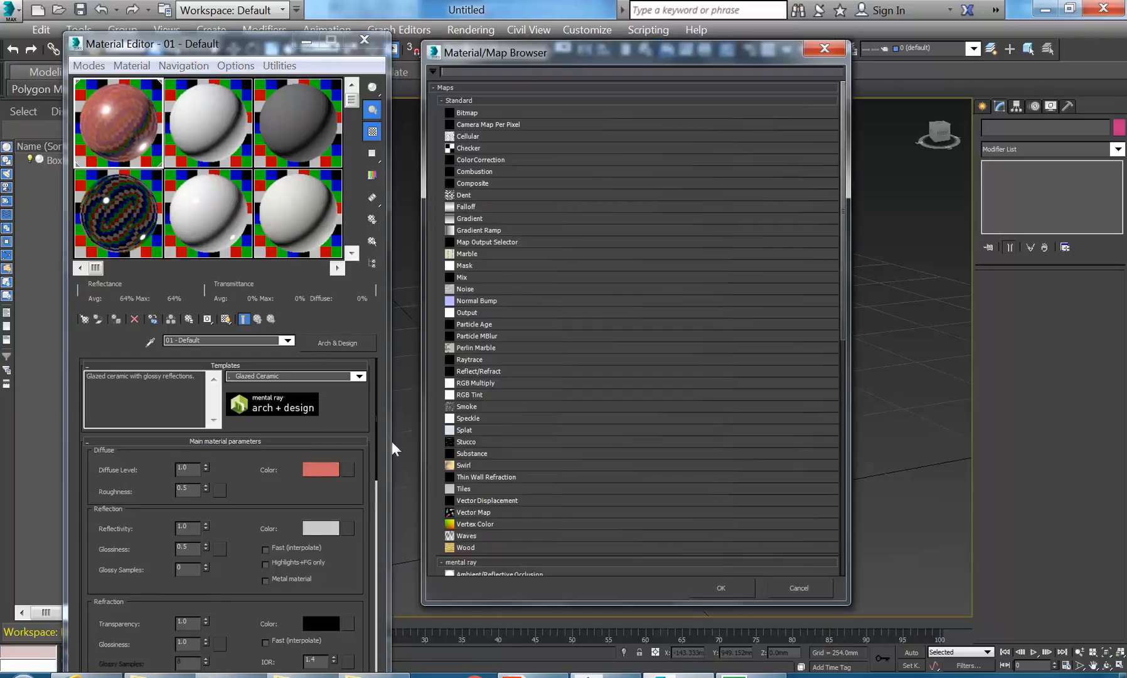
pyautogui.click(824, 48)
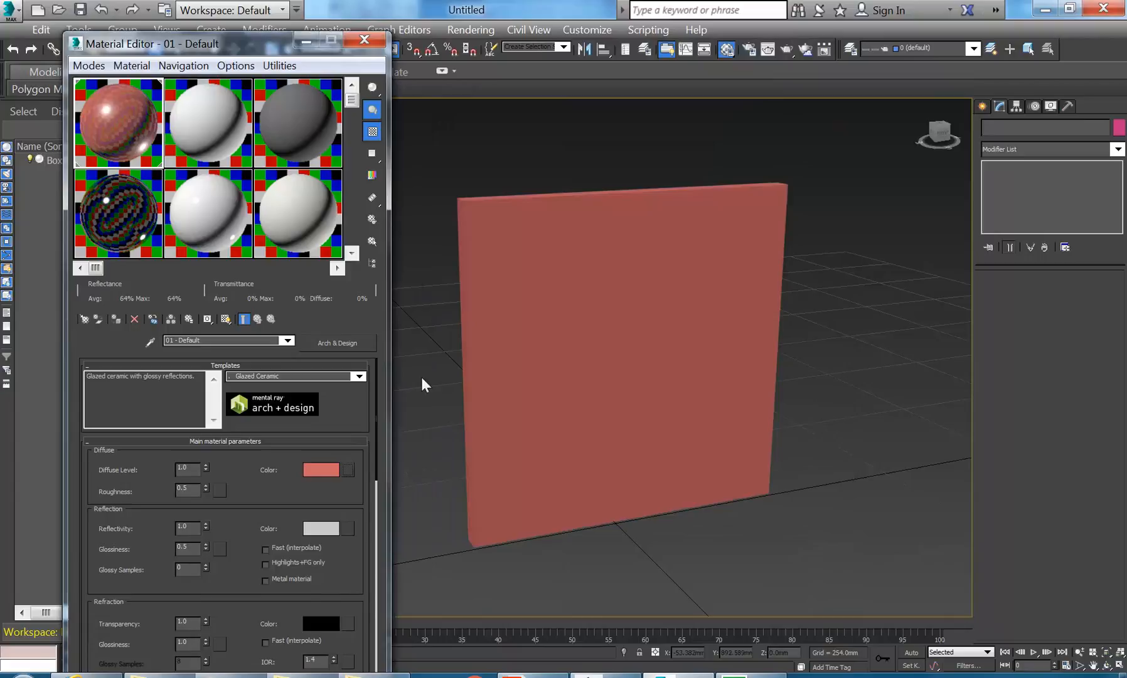
# Add a Bitmap map to the diffuse color and browse to EDU_DC_InteriorDesign > Material Images on the StudentResources (P:) drive
pyautogui.click(348, 470)
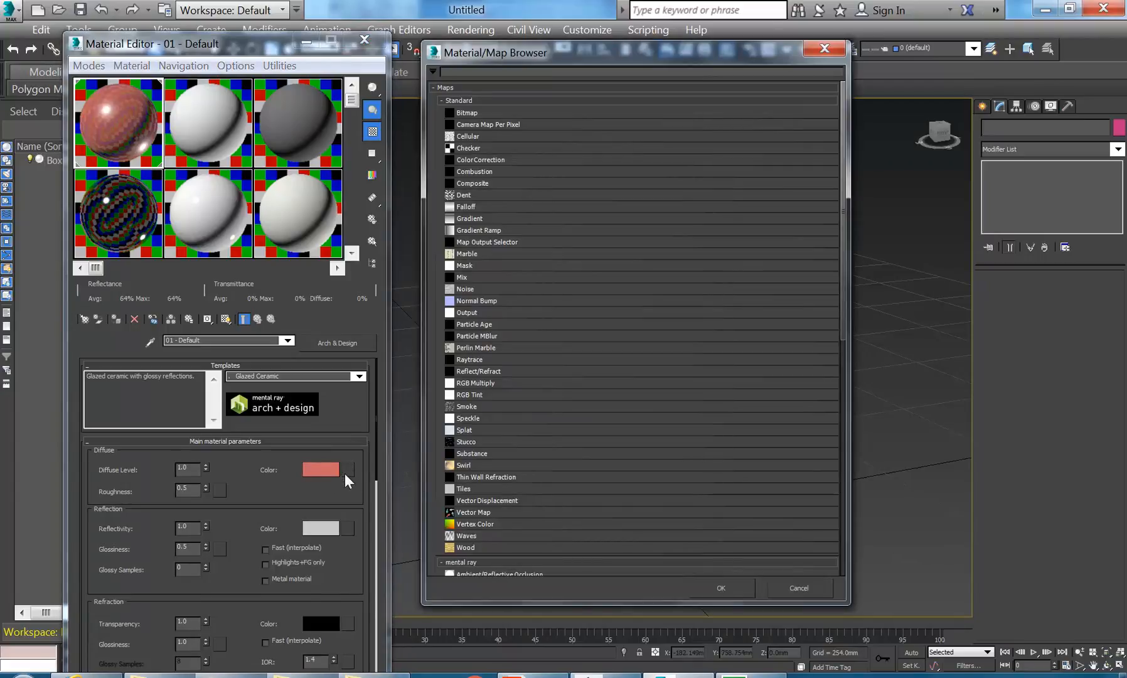
pyautogui.doubleClick(476, 112)
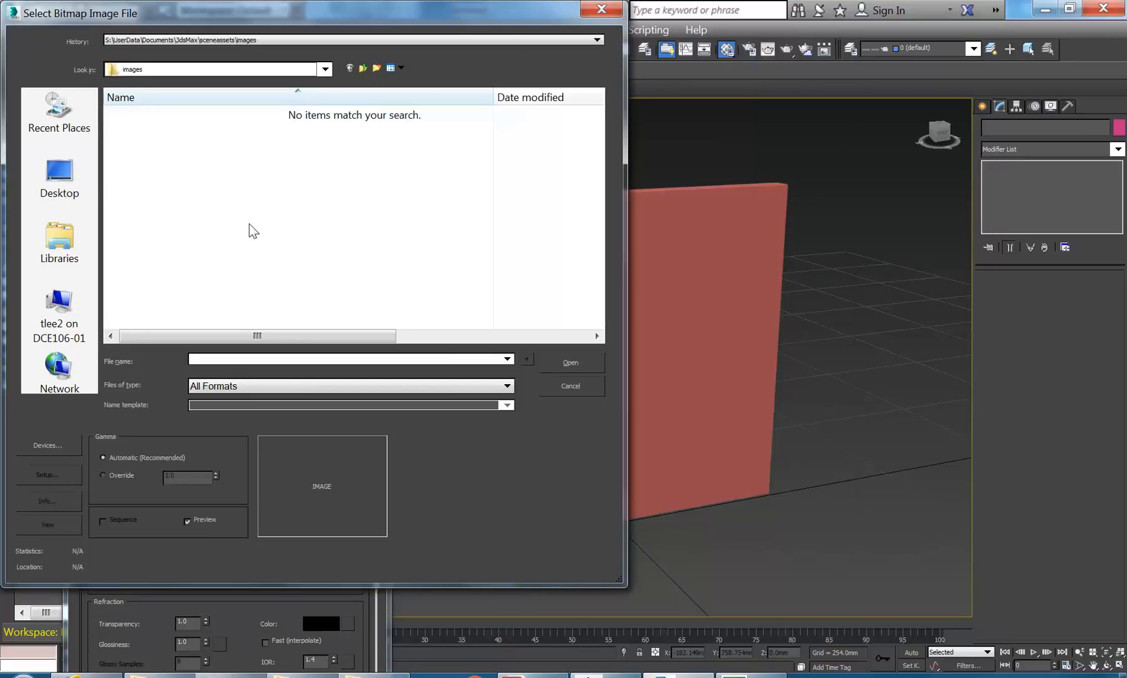
pyautogui.click(326, 70)
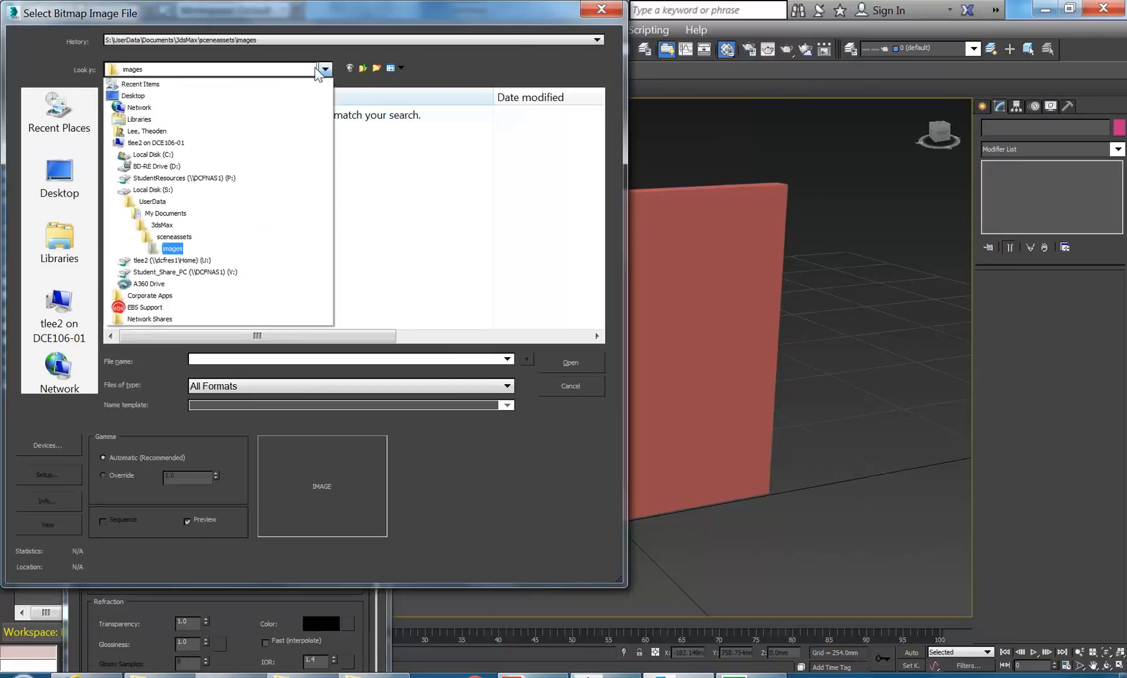
pyautogui.click(154, 178)
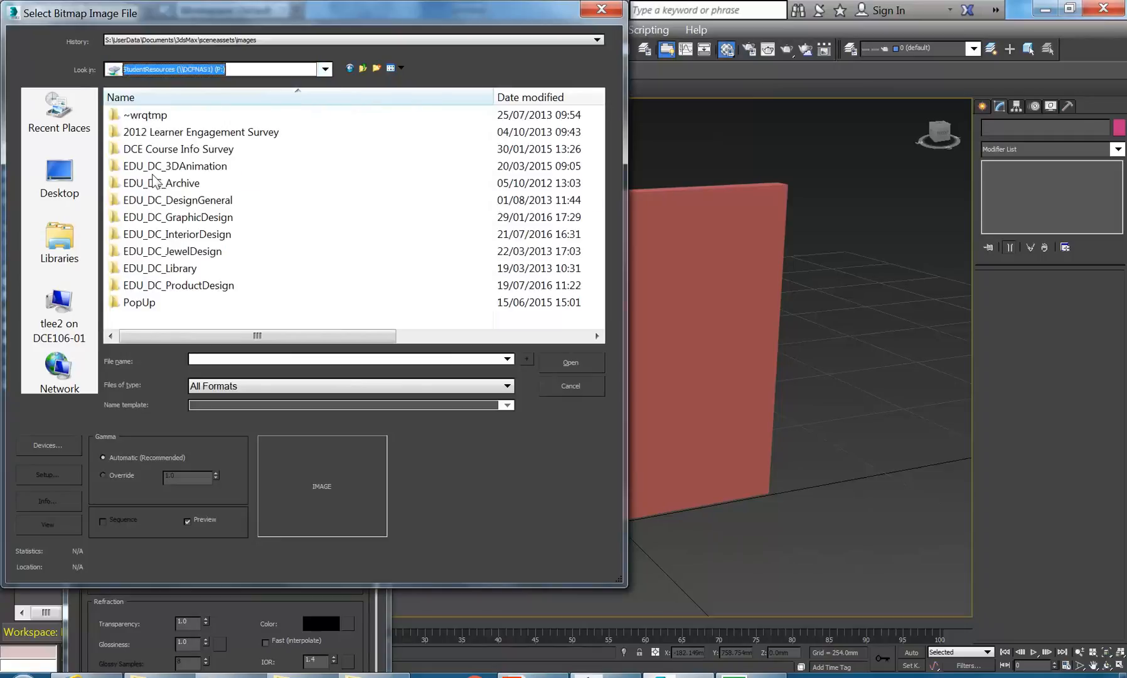
pyautogui.doubleClick(136, 236)
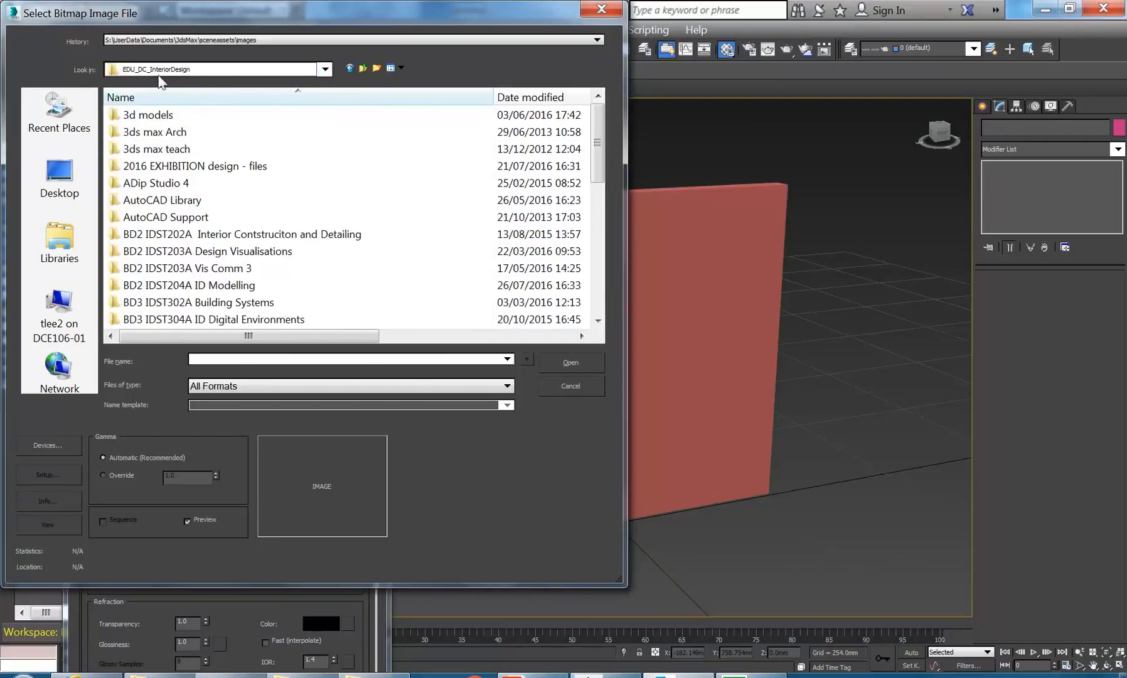
pyautogui.scroll(-8, 594, 311)
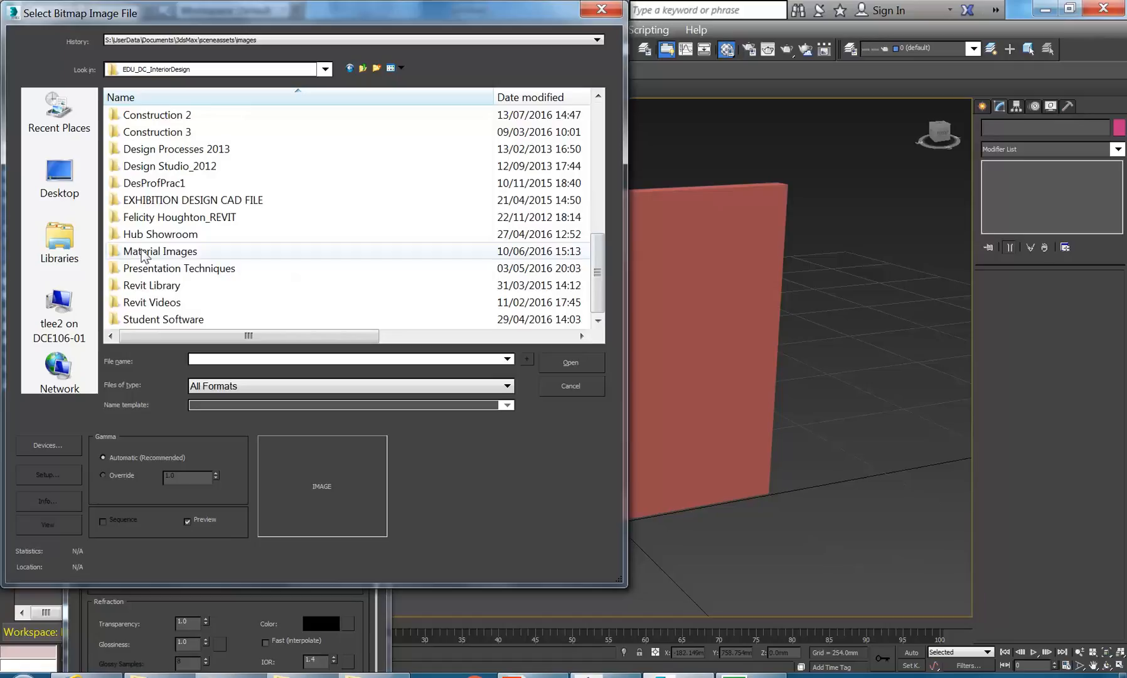
pyautogui.doubleClick(143, 253)
# Enlarge the bitmap file selection dialog and display the Material Images folder's contents as large icons
pyautogui.moveTo(598, 113)
pyautogui.mouseDown()
pyautogui.moveTo(603, 157)
pyautogui.moveTo(603, 92)
pyautogui.mouseUp()
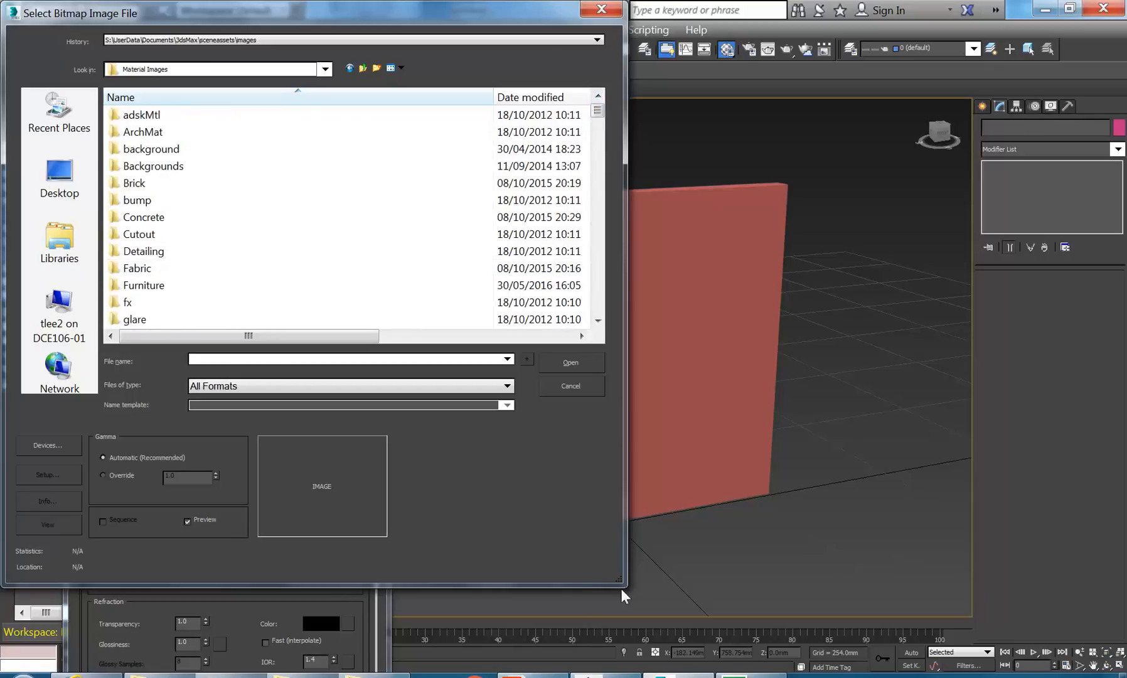
pyautogui.moveTo(619, 582); pyautogui.dragTo(1035, 654)
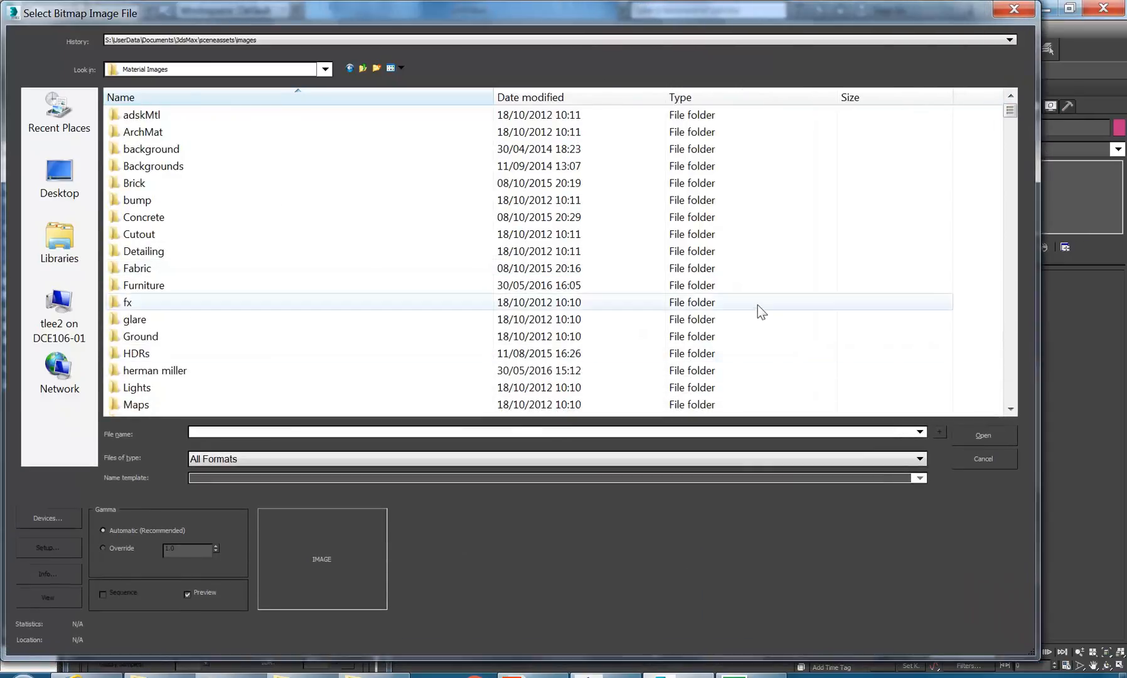
pyautogui.click(391, 67)
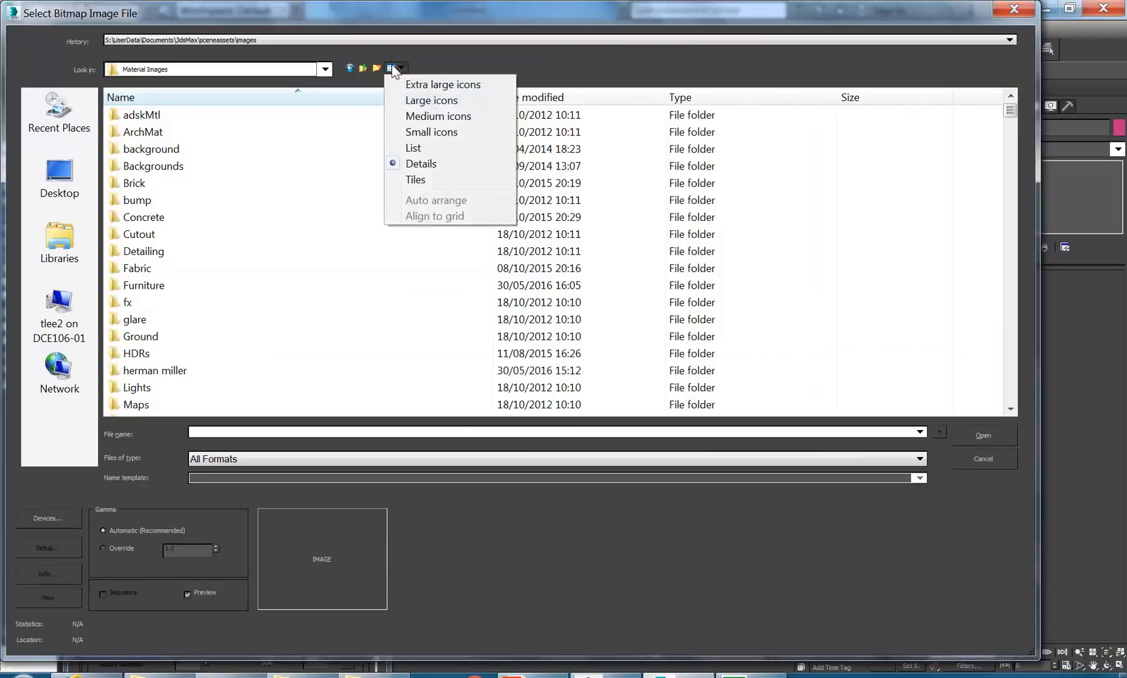
pyautogui.click(416, 119)
pyautogui.click(394, 68)
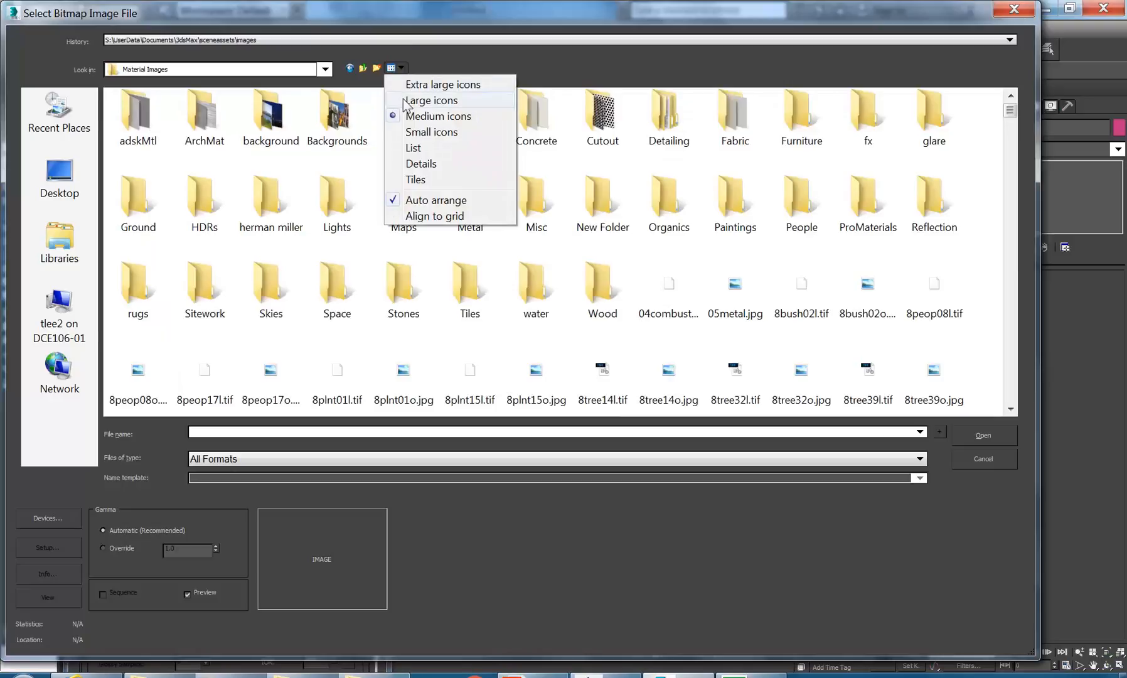
pyautogui.click(405, 102)
# Examine the thumbnails in the Material Images folder, from the subfolders down to the image files beginning with C
pyautogui.scroll(-3, 565, 295)
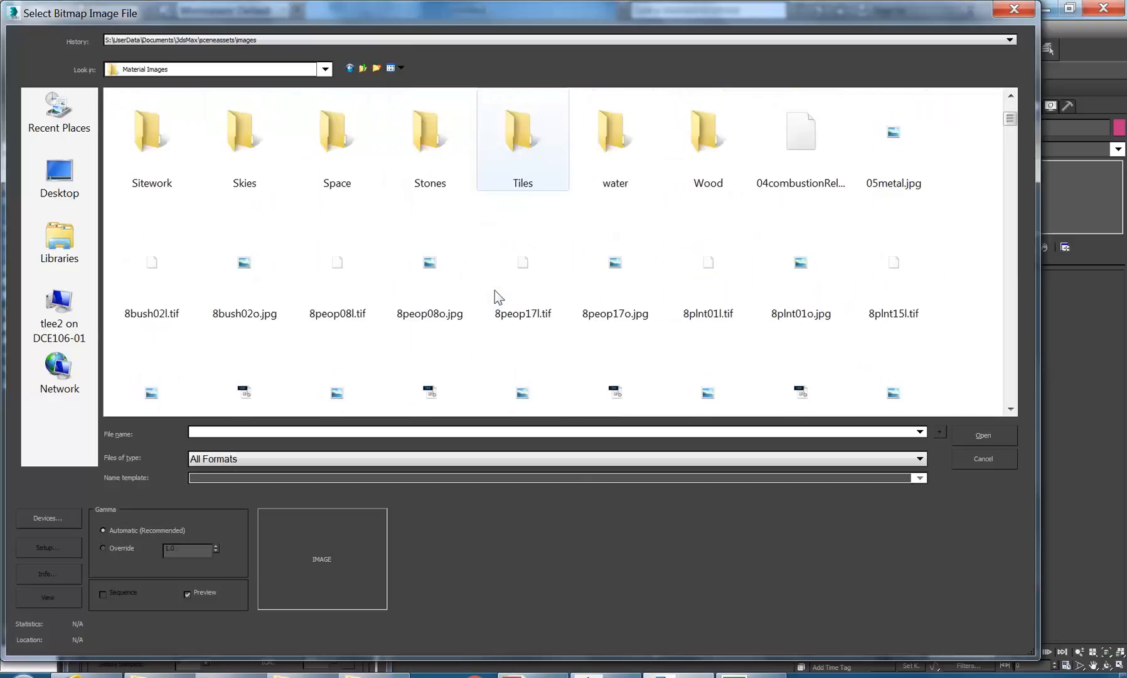
pyautogui.scroll(-3, 495, 290)
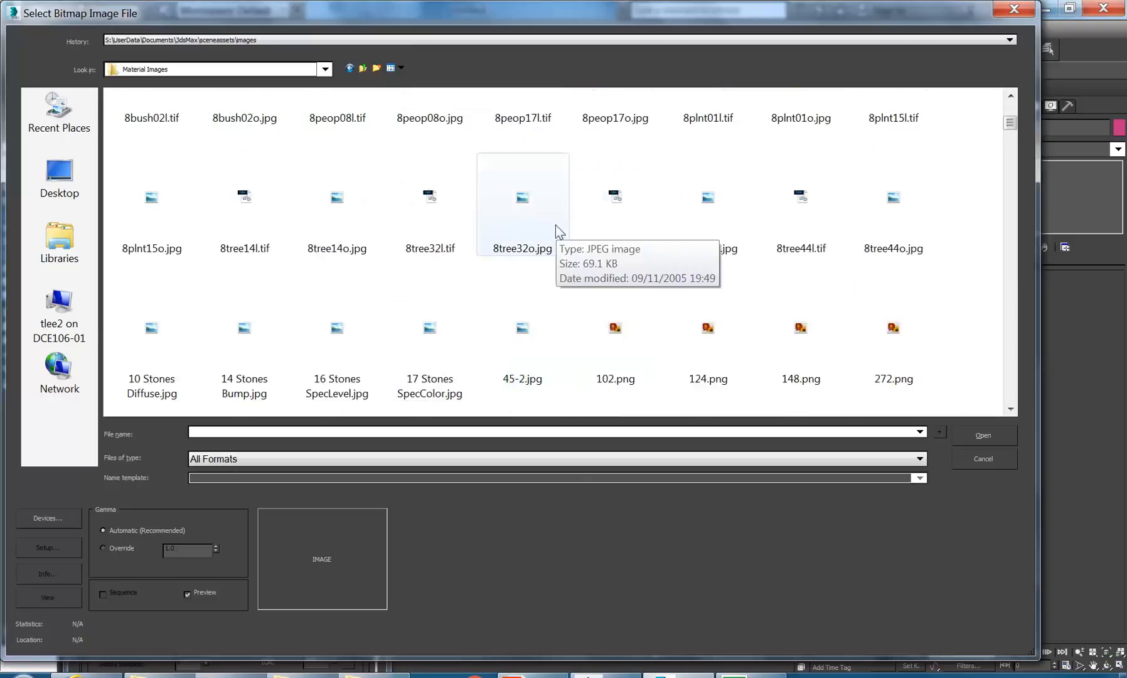
pyautogui.scroll(3, 556, 225)
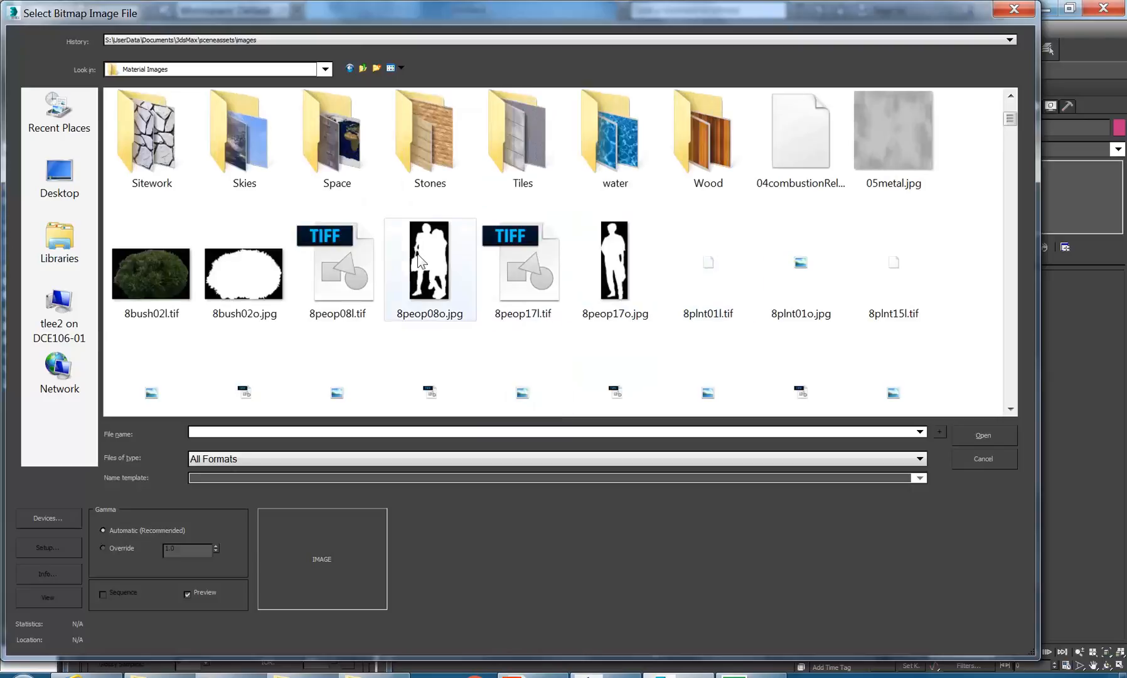
pyautogui.scroll(-3, 177, 328)
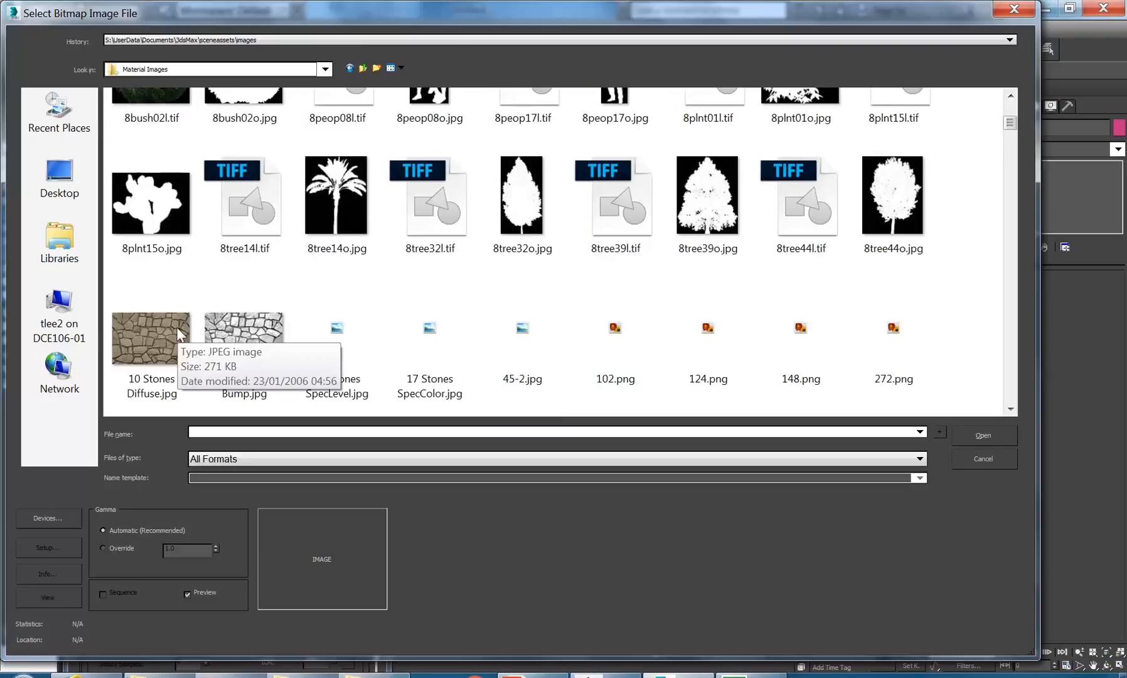
pyautogui.scroll(-3, 177, 328)
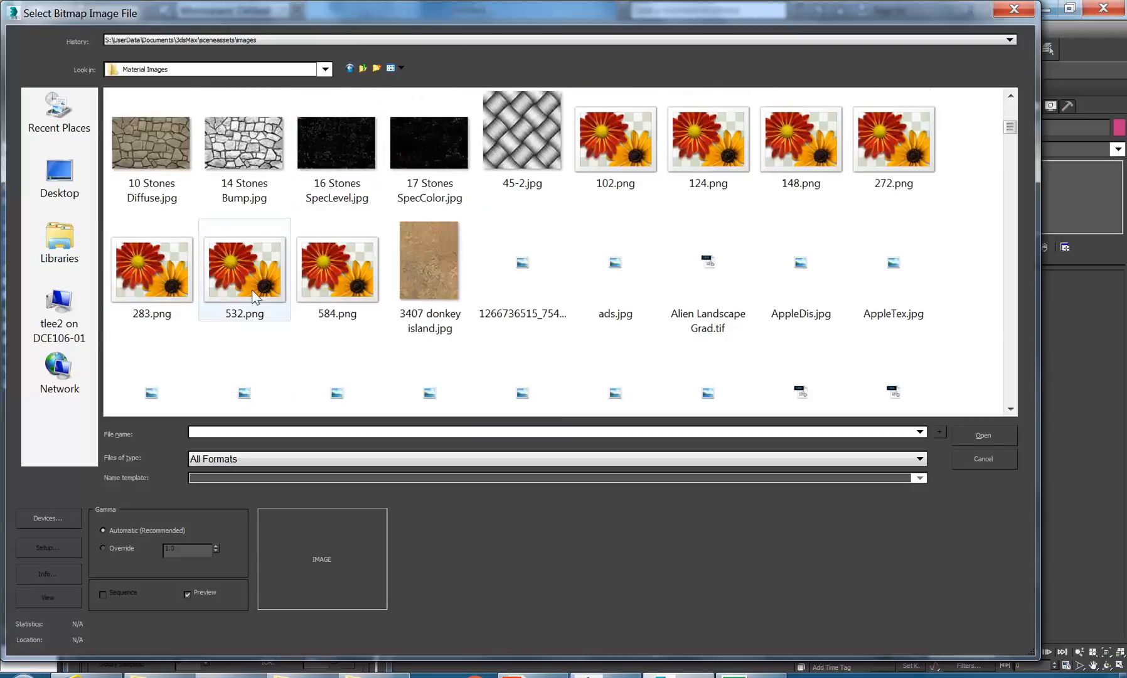
pyautogui.scroll(-3, 252, 291)
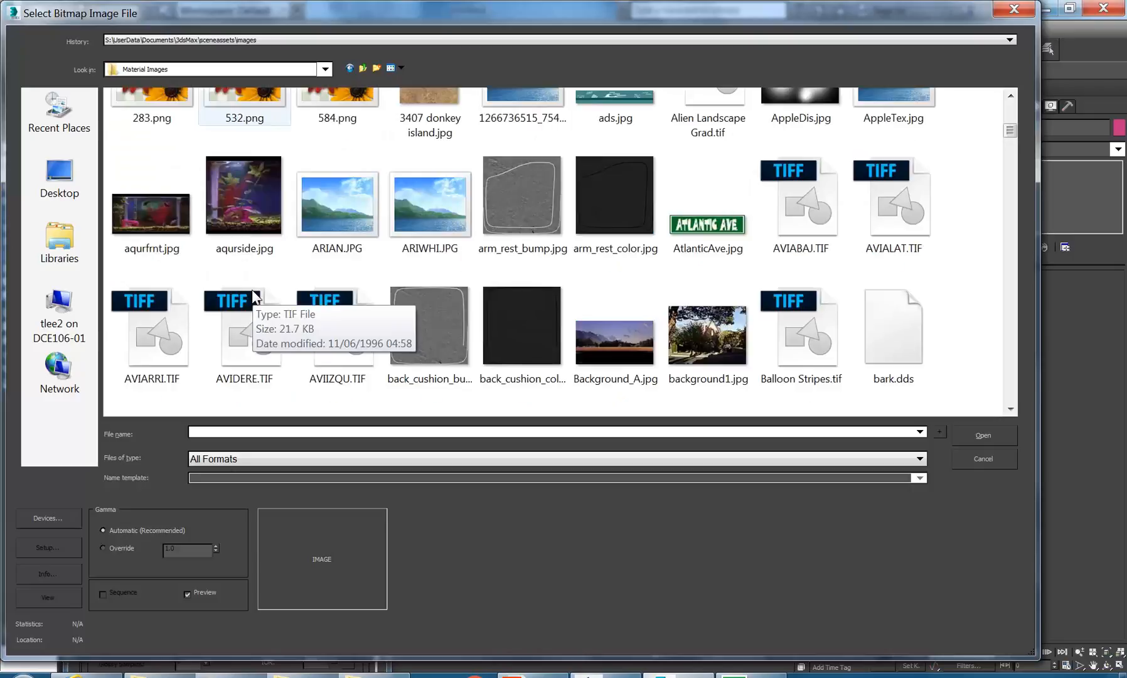
pyautogui.scroll(-3, 253, 290)
pyautogui.scroll(-3, 252, 291)
pyautogui.scroll(-3, 253, 292)
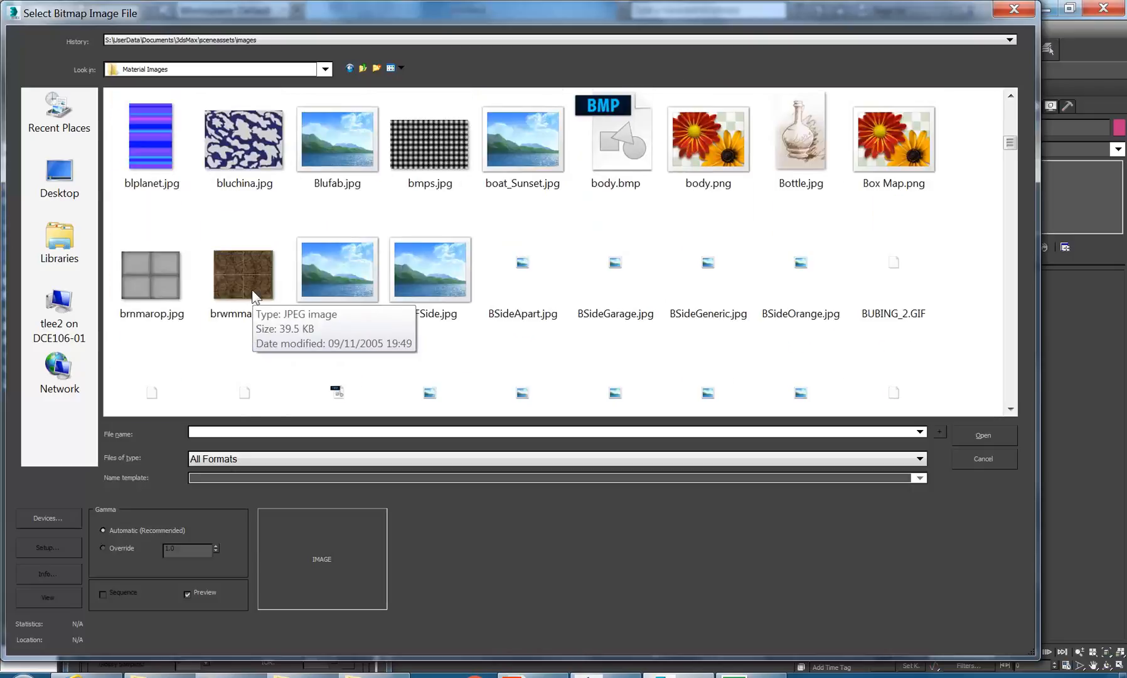
pyautogui.scroll(-3, 253, 295)
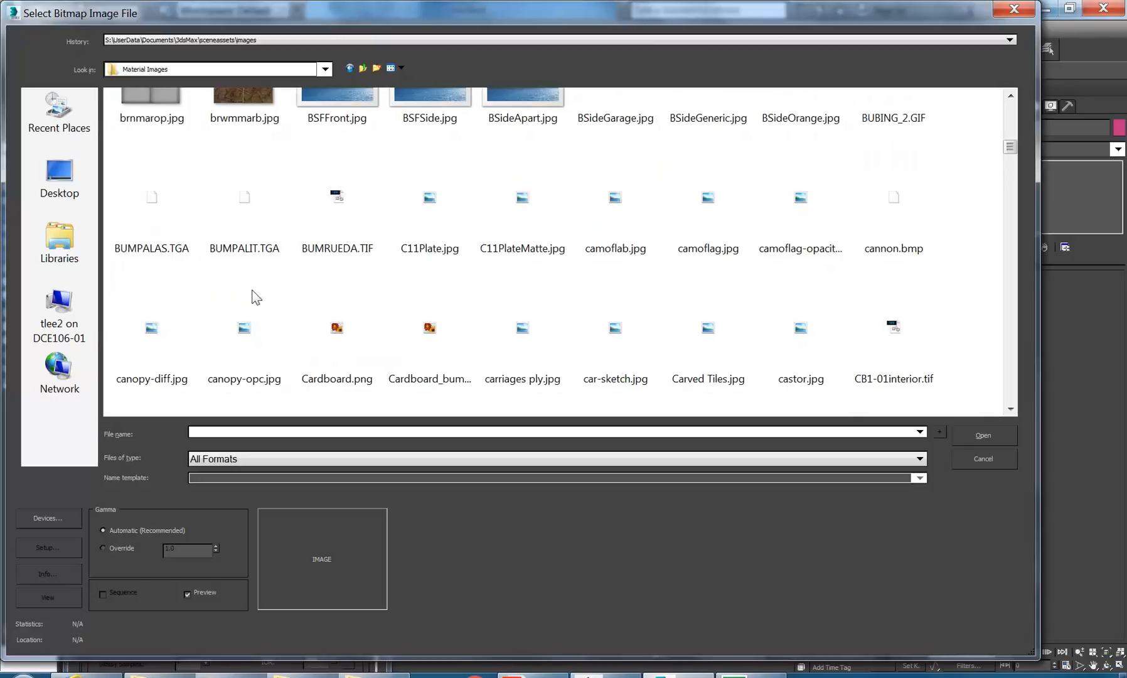
pyautogui.scroll(-3, 256, 296)
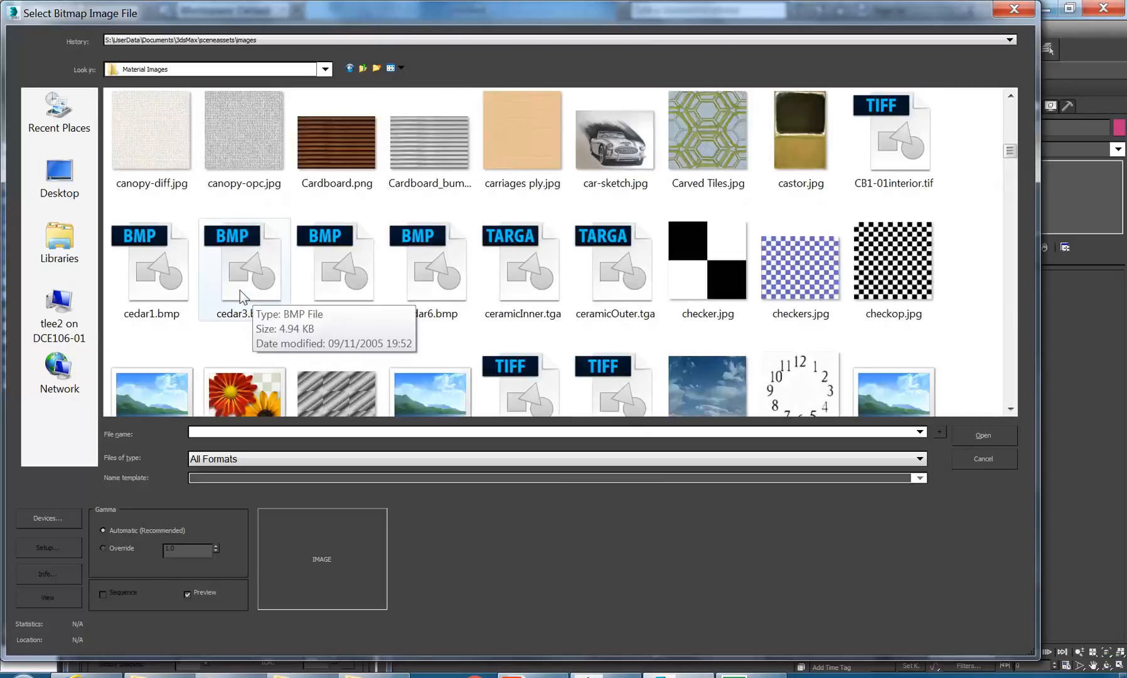
pyautogui.scroll(-3, 240, 290)
# Preview chrome1.jpg and check where the Material Images folder sits in the folder hierarchy
pyautogui.click(319, 218)
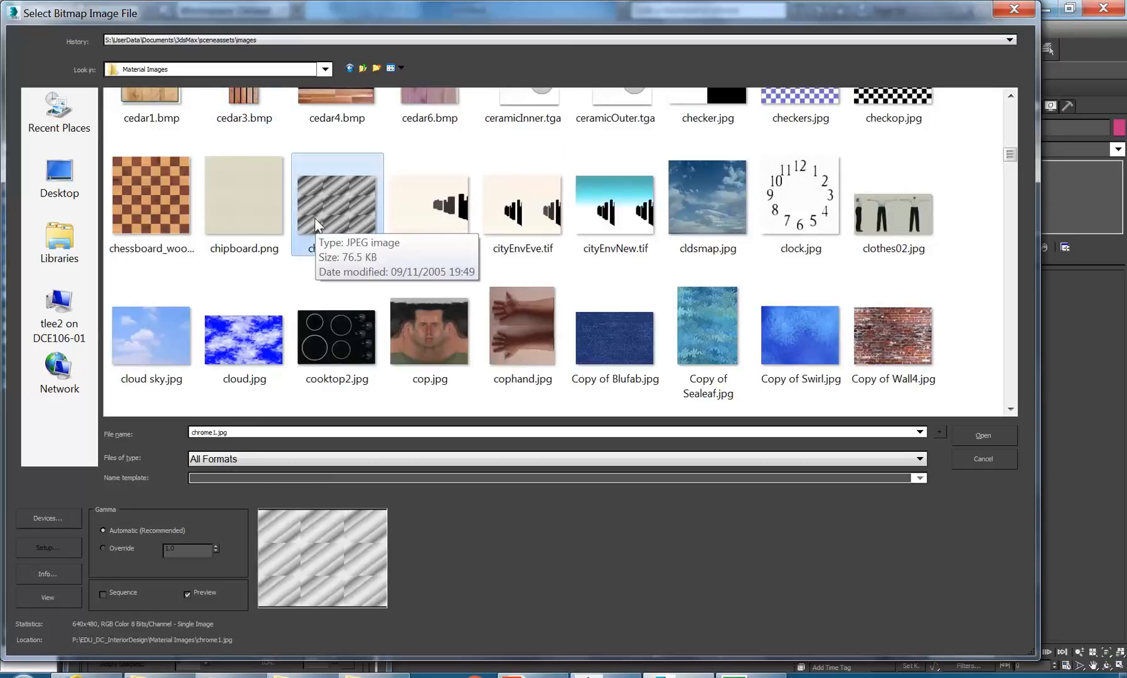
pyautogui.click(256, 71)
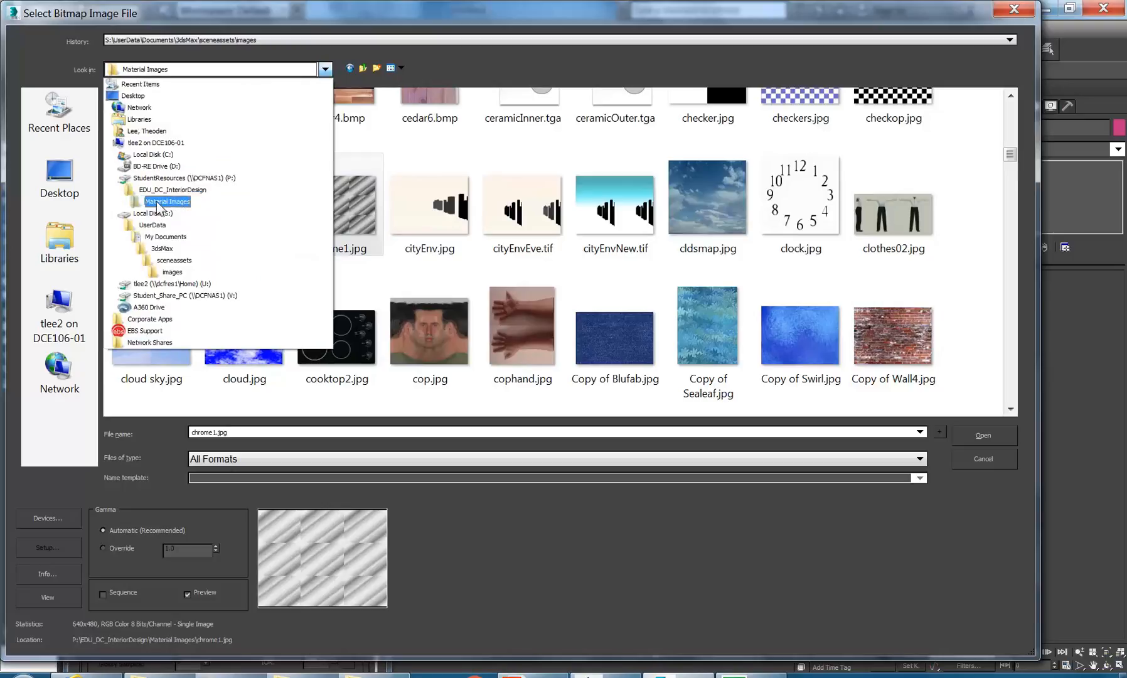
pyautogui.click(965, 282)
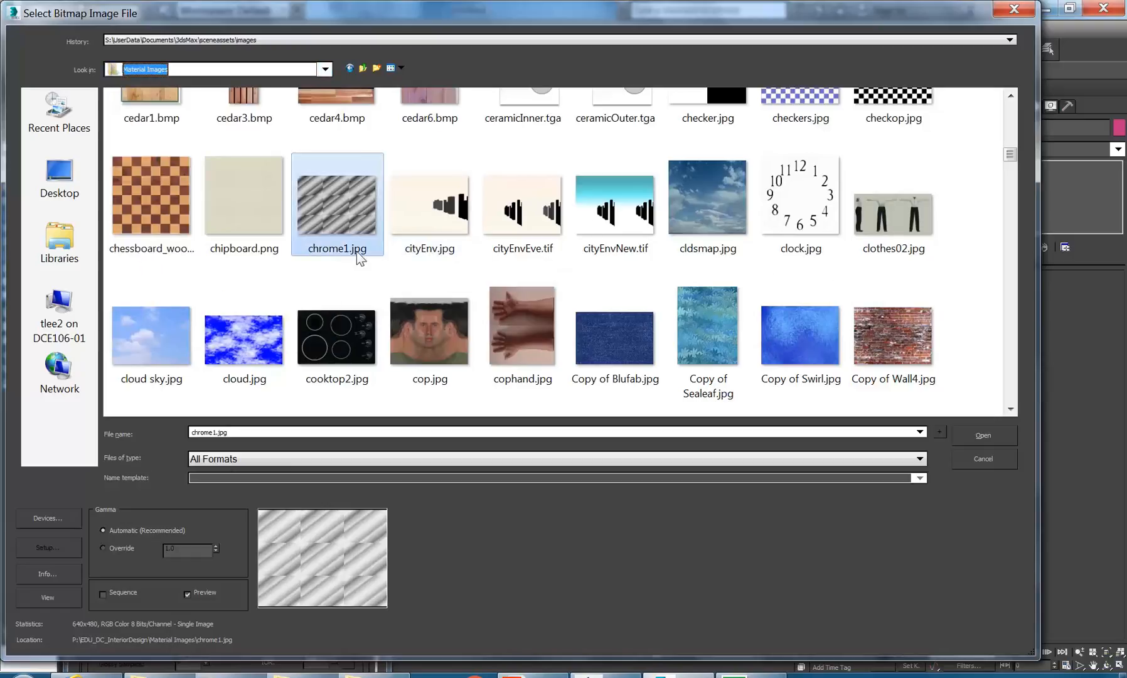
pyautogui.click(344, 233)
# Look through the images down to the flooring finishes and preview Finishes.Flooring.Rug.Braided.jpg
pyautogui.scroll(-3, 275, 281)
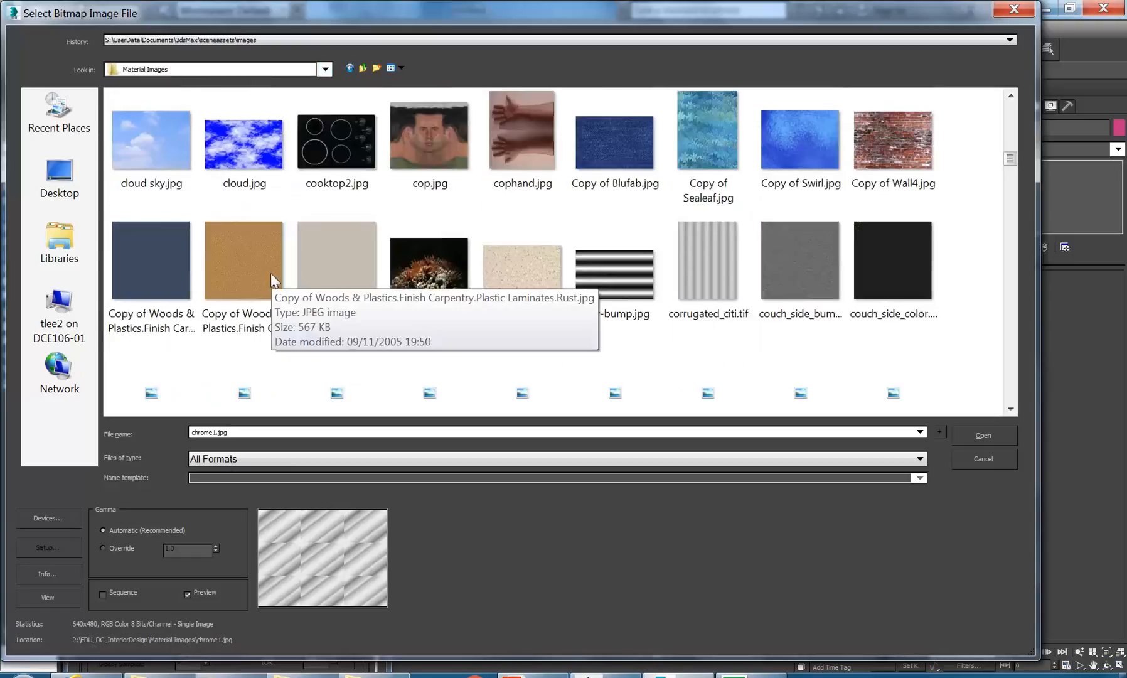
pyautogui.scroll(-2, 274, 281)
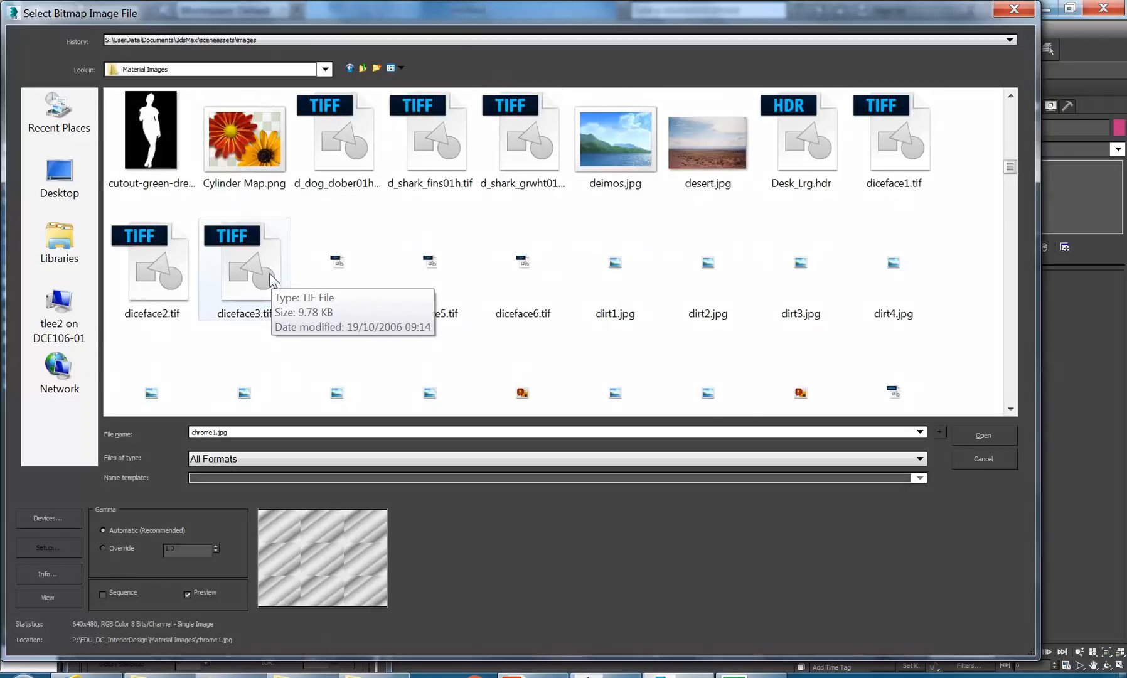
pyautogui.scroll(-2, 270, 275)
pyautogui.scroll(-3, 274, 281)
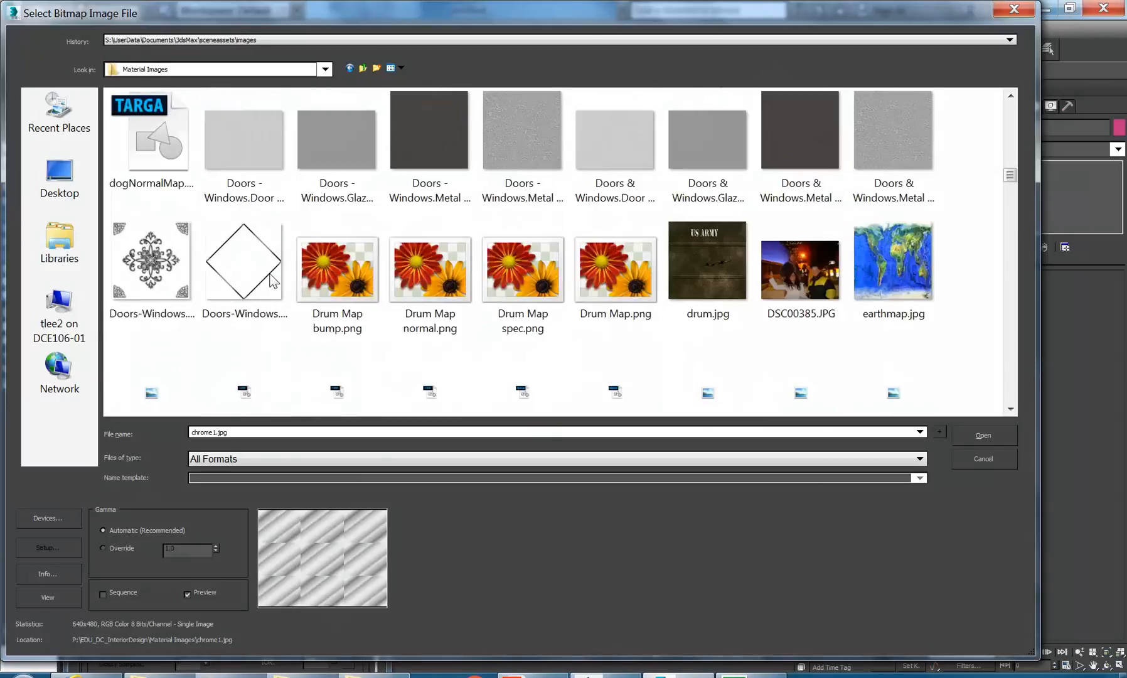
pyautogui.scroll(-3, 274, 280)
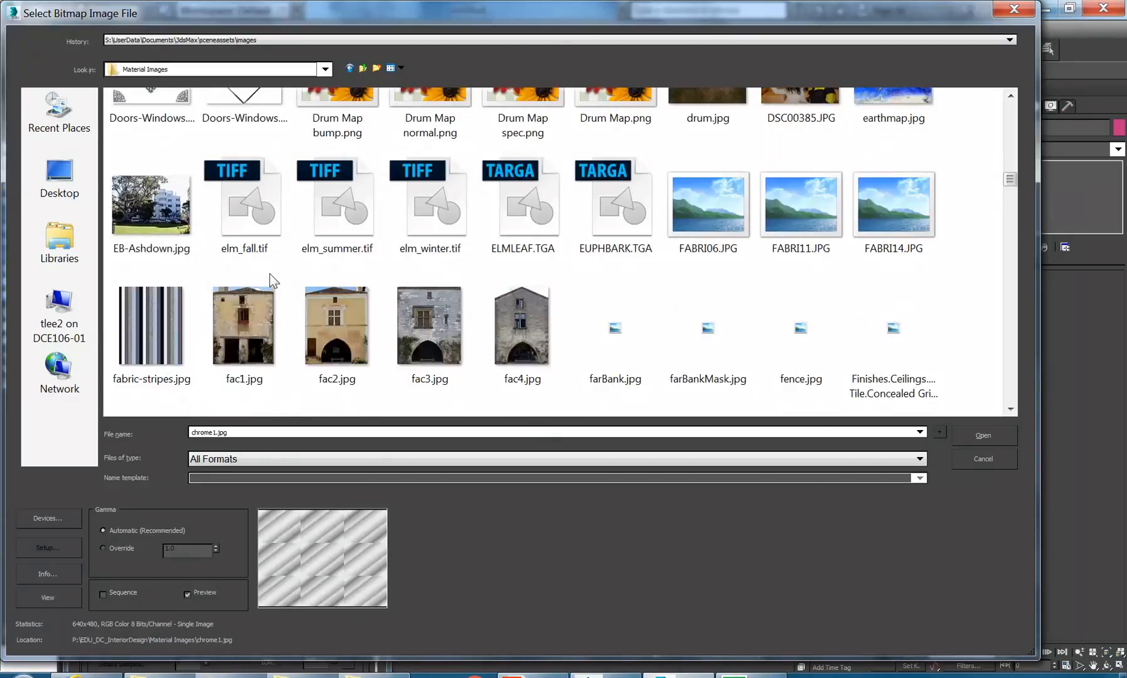
pyautogui.scroll(-3, 274, 281)
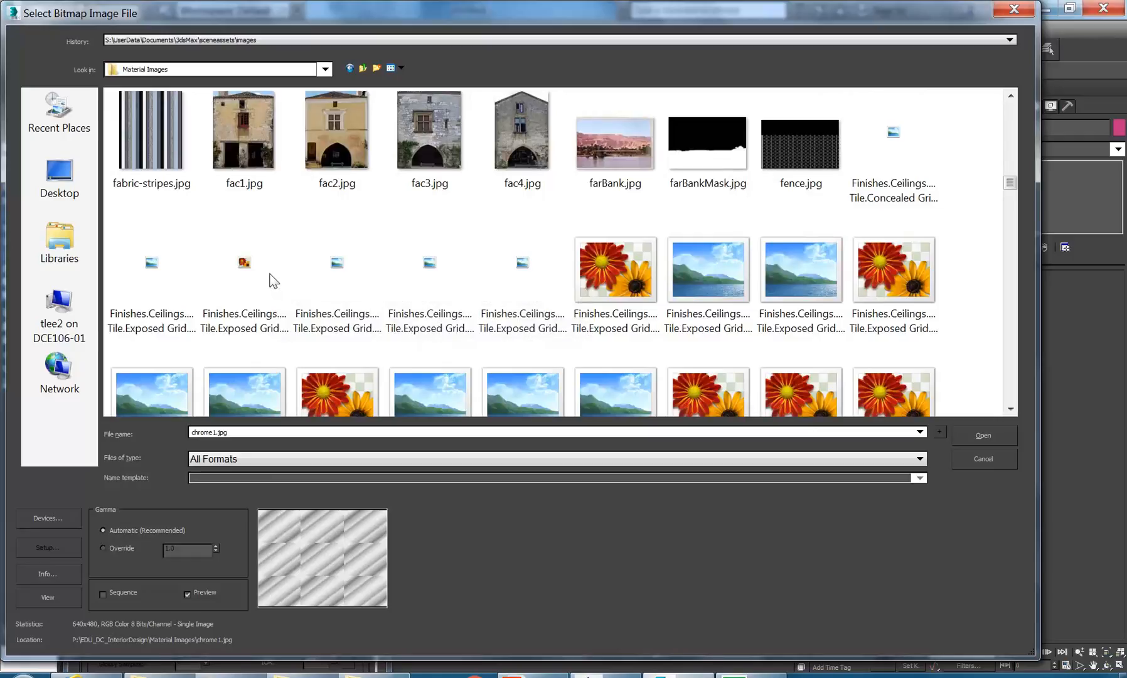
pyautogui.scroll(-3, 274, 281)
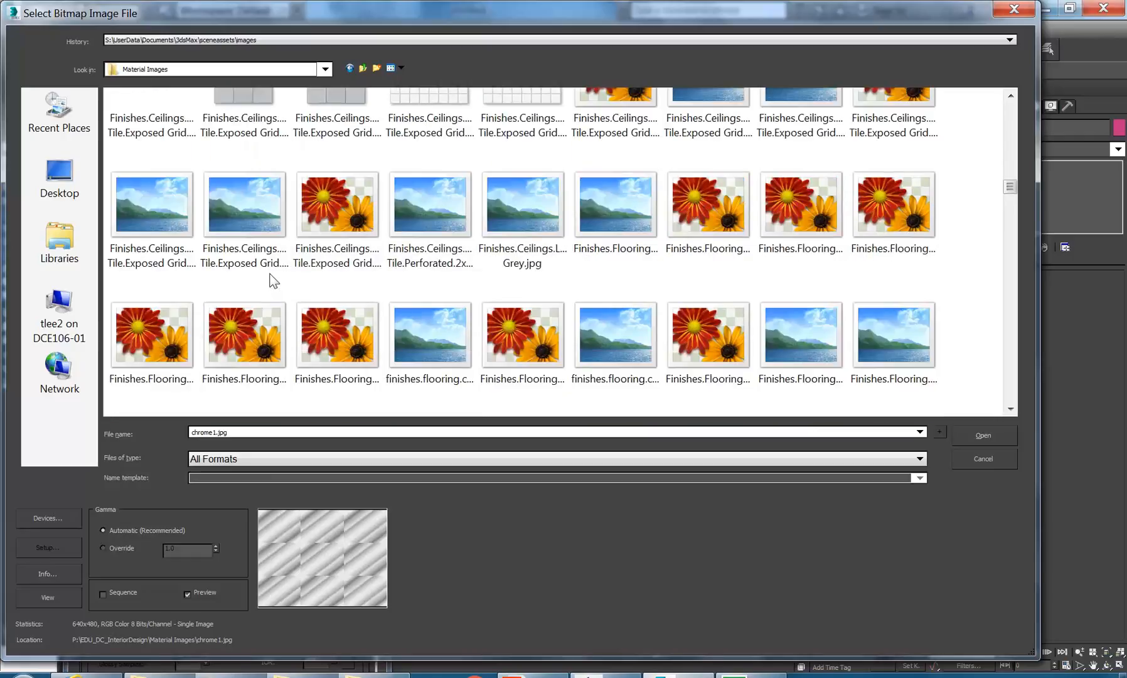
pyautogui.scroll(-3, 273, 280)
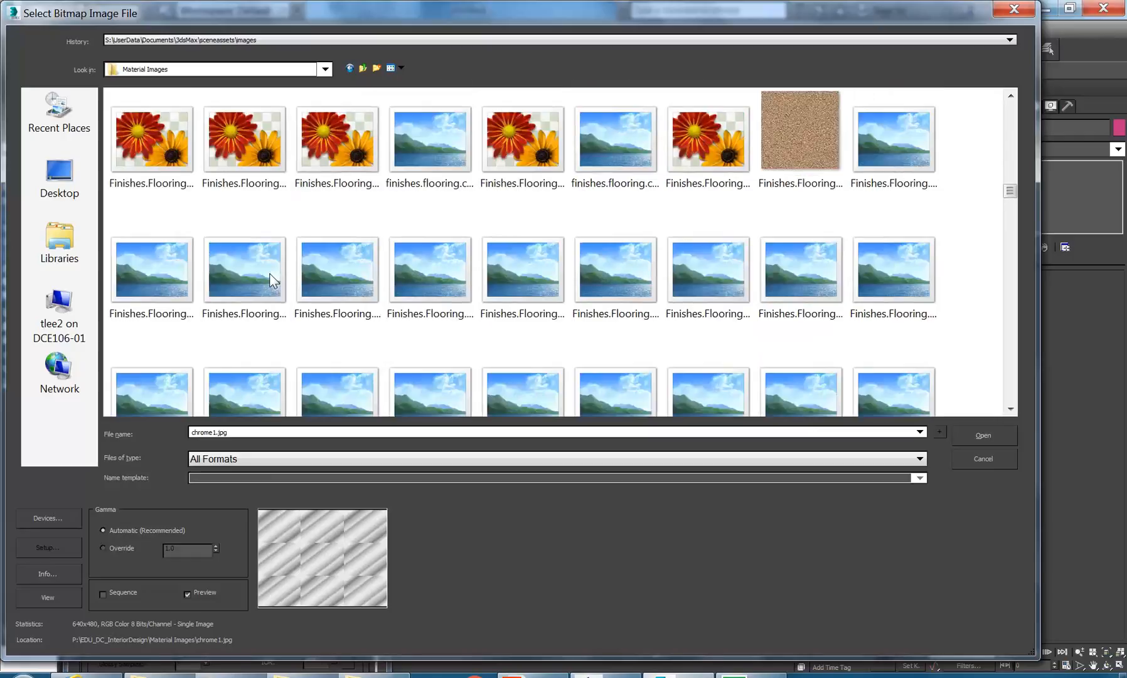
pyautogui.click(249, 270)
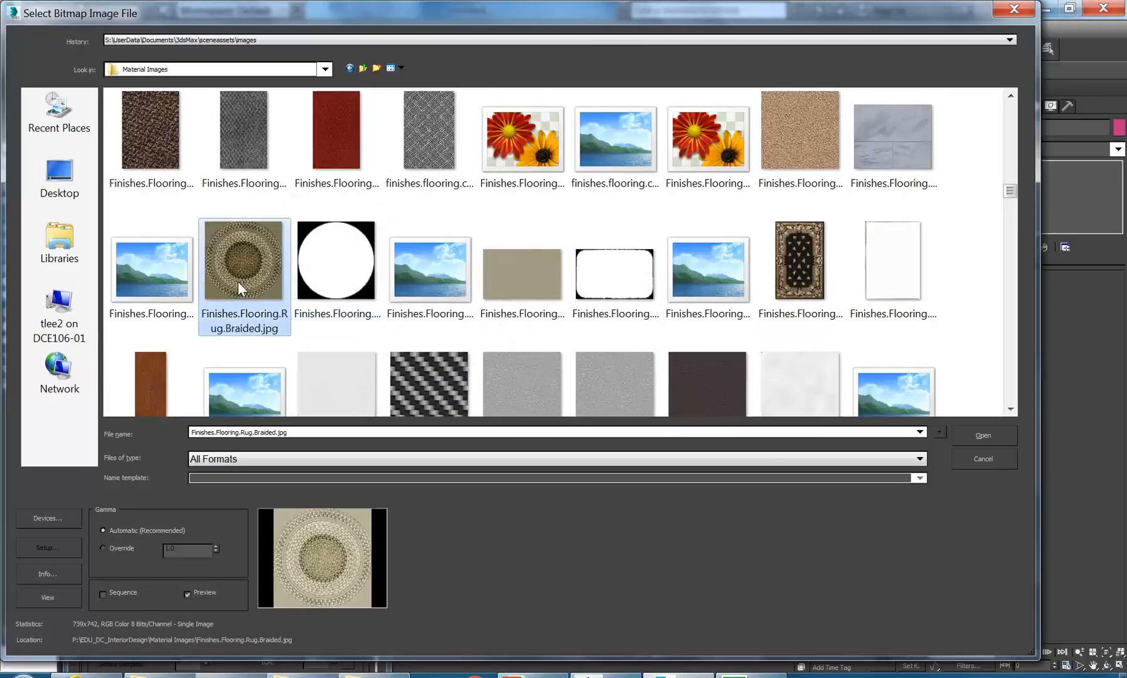
# Preview the finish images Finishes.Laminate.CarbonFiber.jpg and Finishes.Plaster.Stucco.Fine.Brown.jpg
pyautogui.scroll(-3, 237, 308)
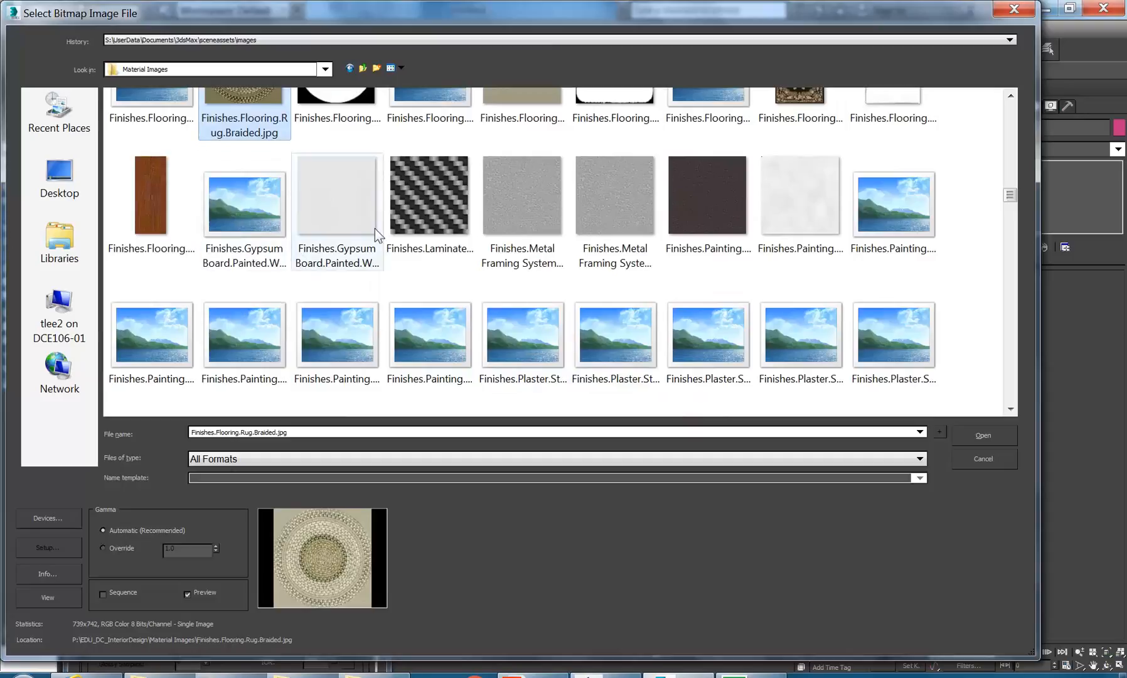
pyautogui.click(401, 219)
pyautogui.scroll(-3, 251, 297)
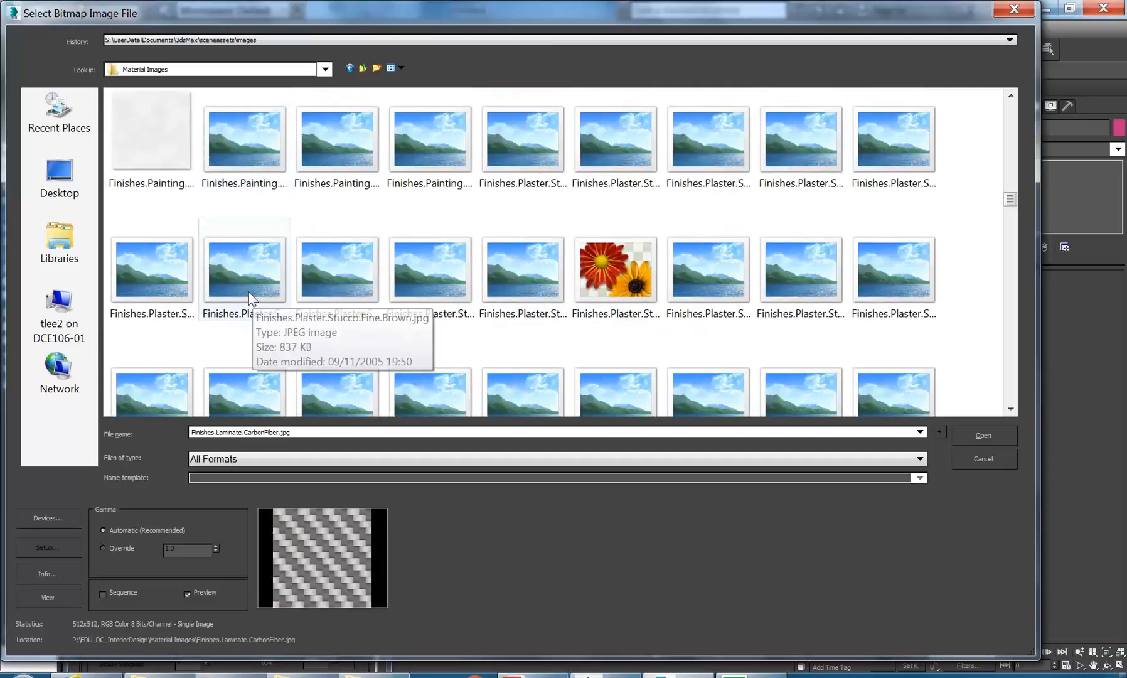
pyautogui.click(252, 295)
# Look through the Material Images thumbnails from the plaster finishes past the furnishing fabrics to the masonry and rust images
pyautogui.scroll(-10, 251, 291)
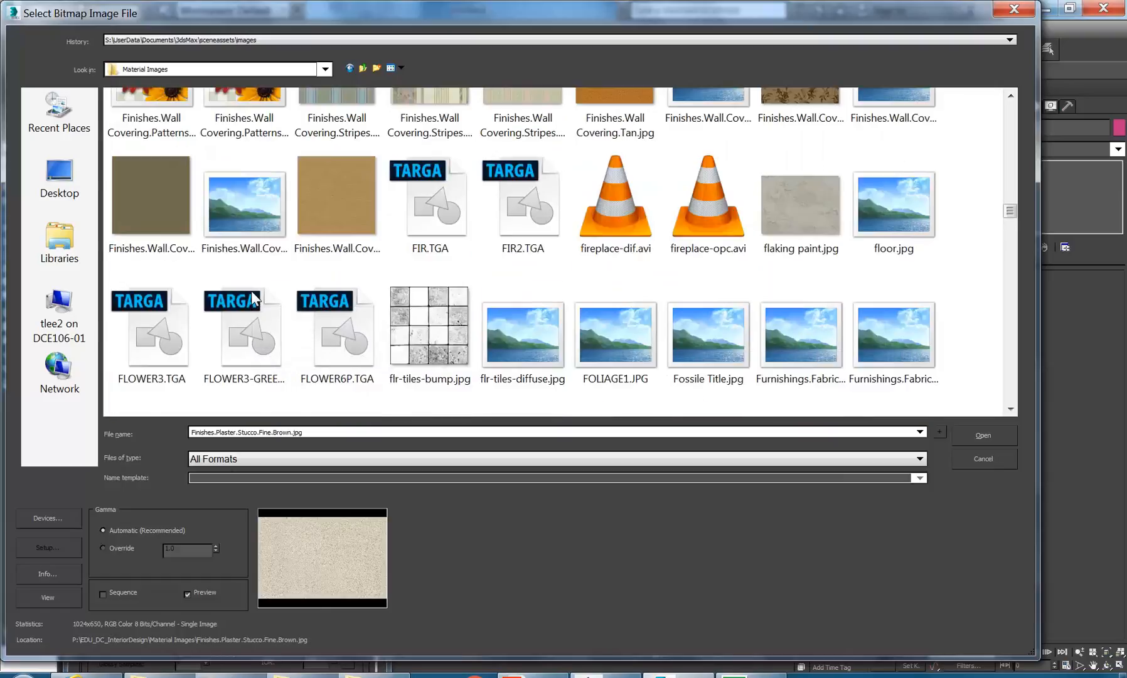
pyautogui.scroll(-3, 251, 291)
pyautogui.scroll(-8, 339, 221)
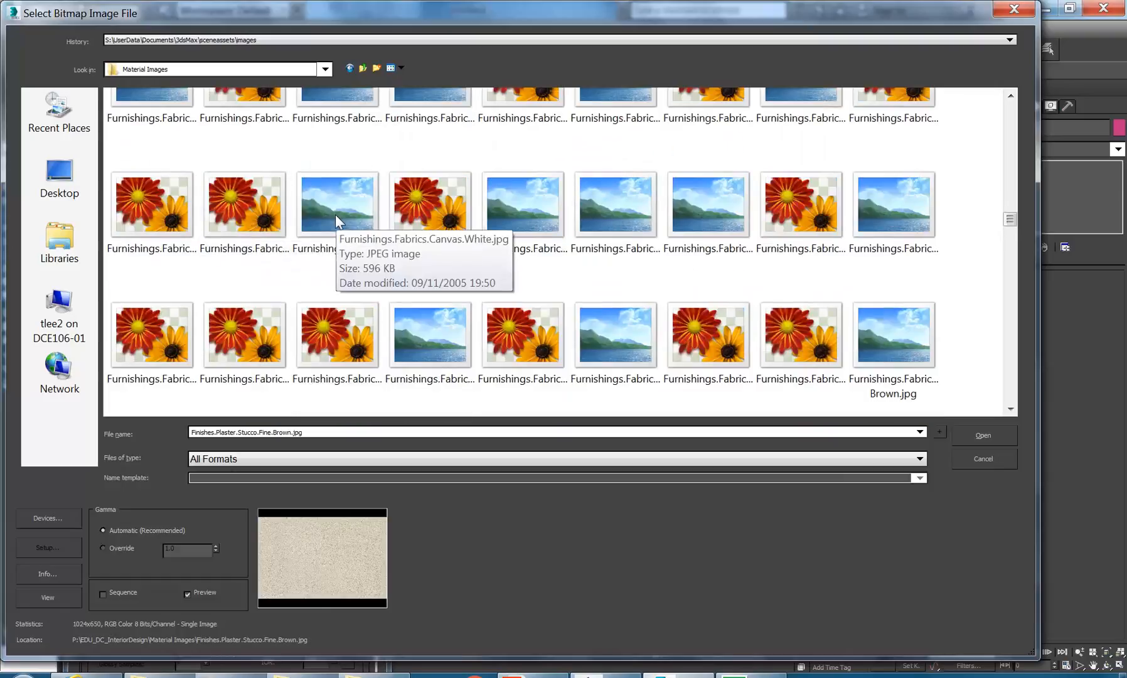
pyautogui.scroll(-10, 338, 221)
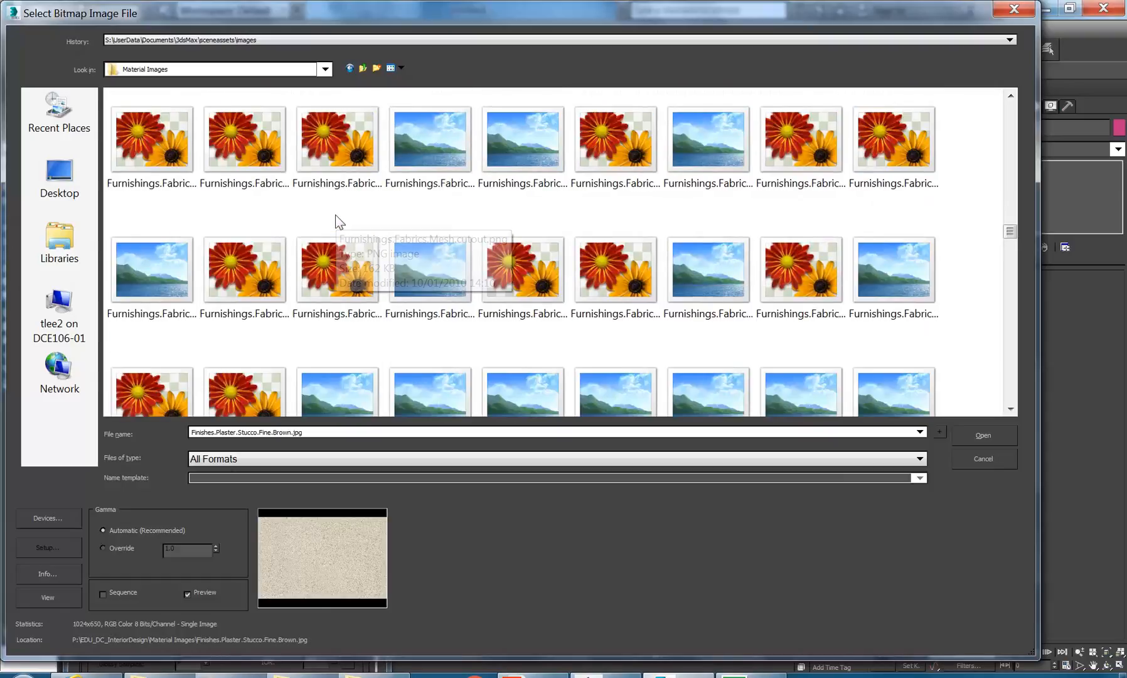
pyautogui.scroll(-15, 336, 215)
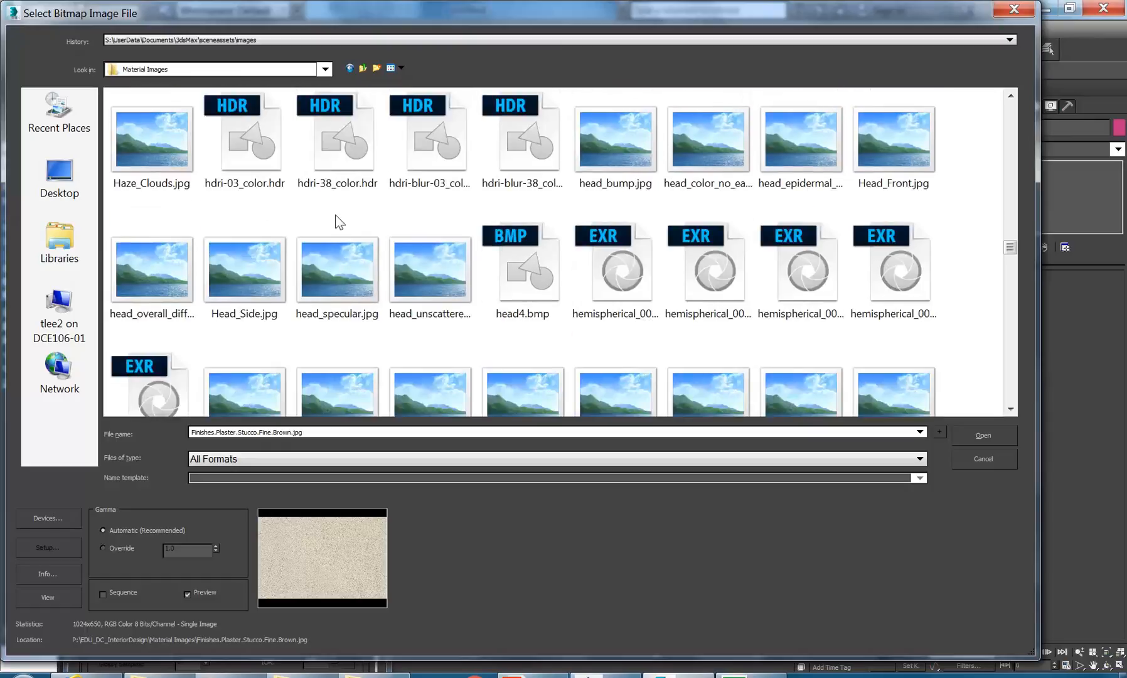
pyautogui.scroll(-10, 336, 216)
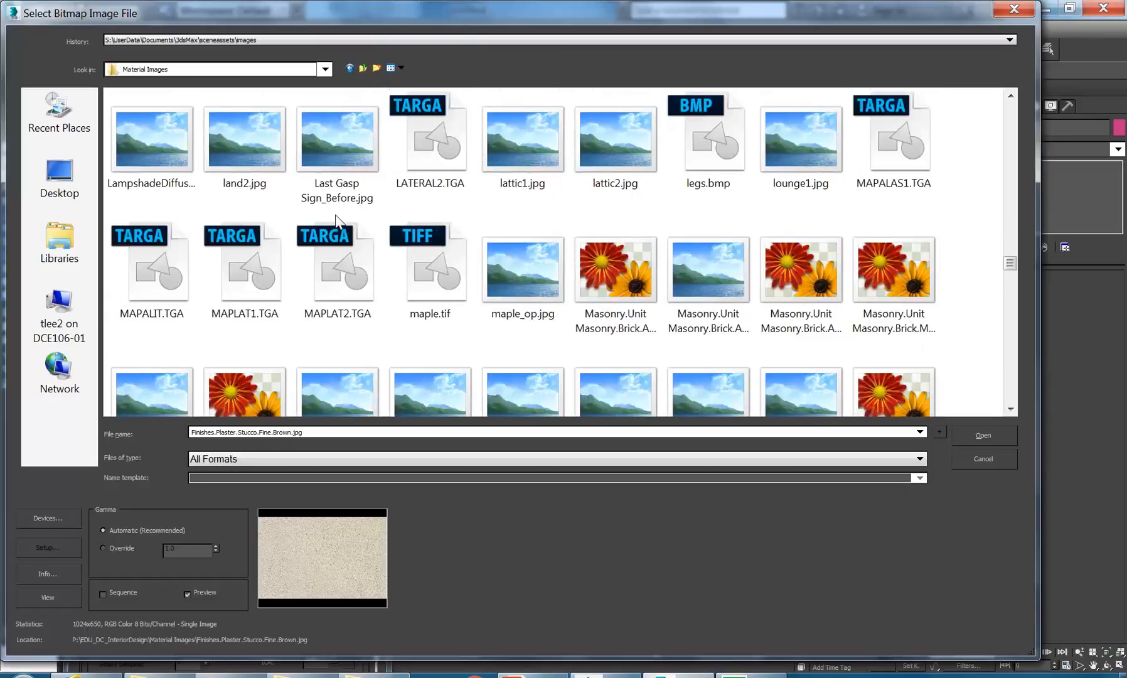
pyautogui.scroll(-5, 335, 215)
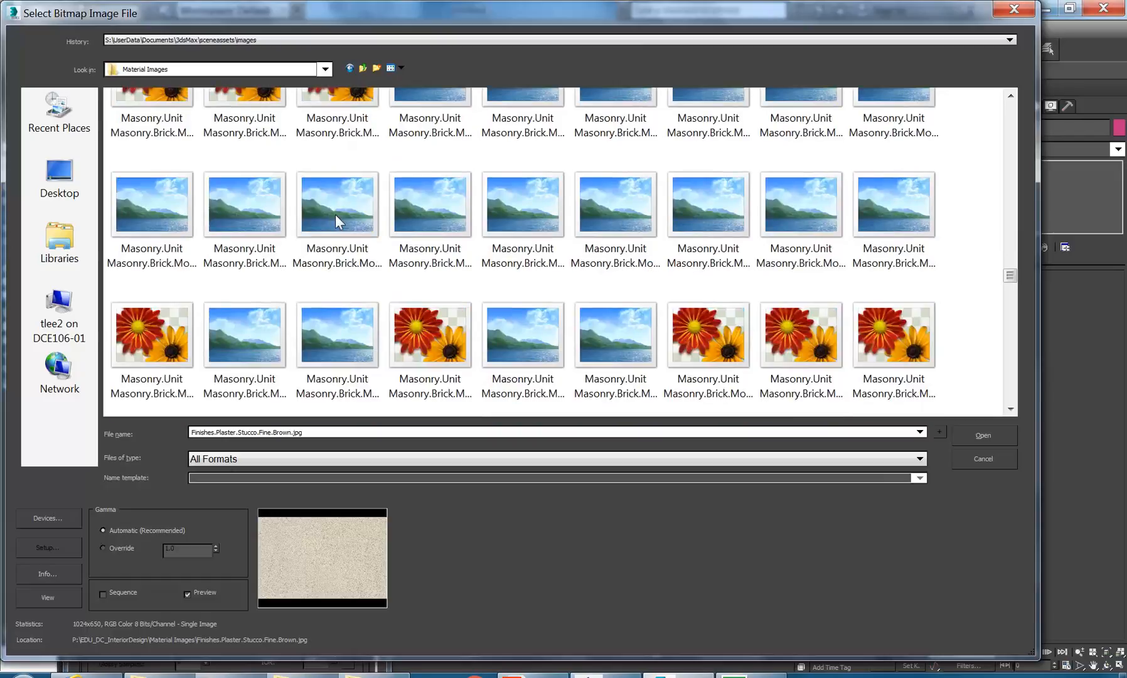
pyautogui.scroll(-3, 339, 222)
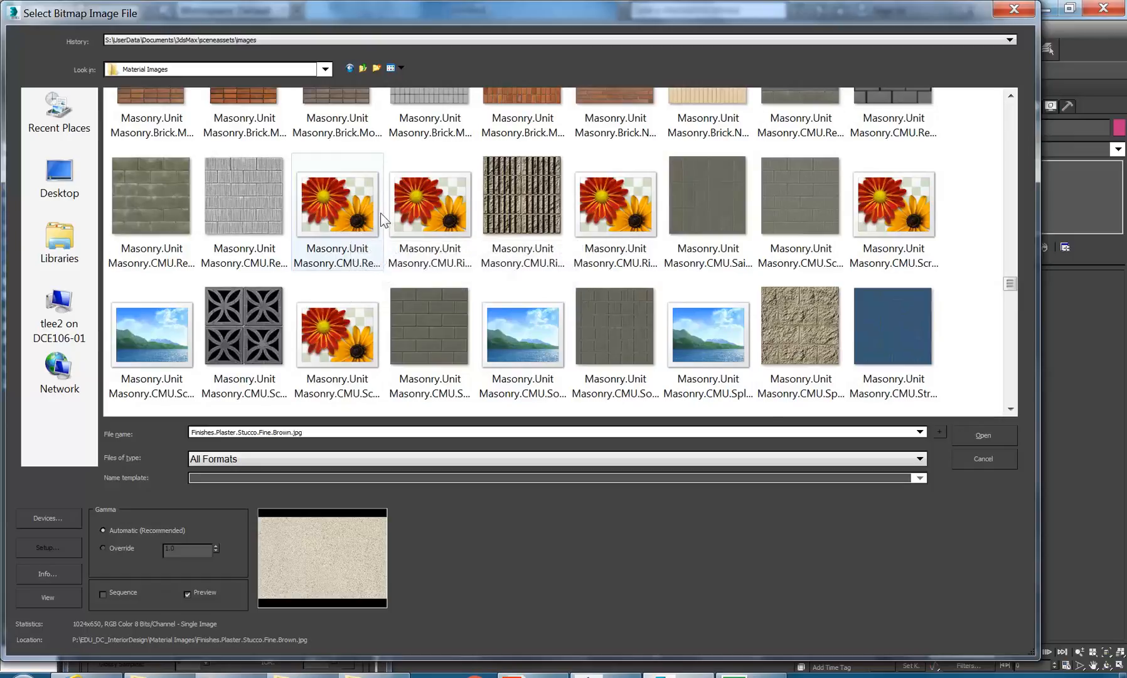
pyautogui.scroll(-3, 382, 221)
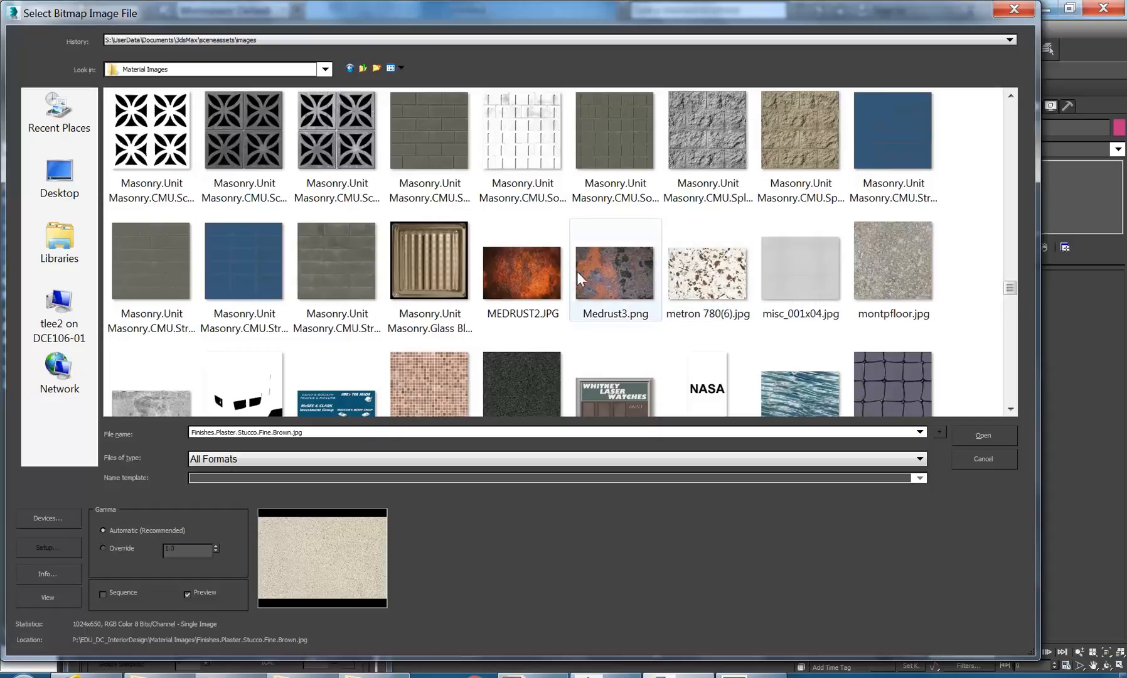
# Preview the images Medrust3.png and metron 780(6).jpg
pyautogui.click(612, 280)
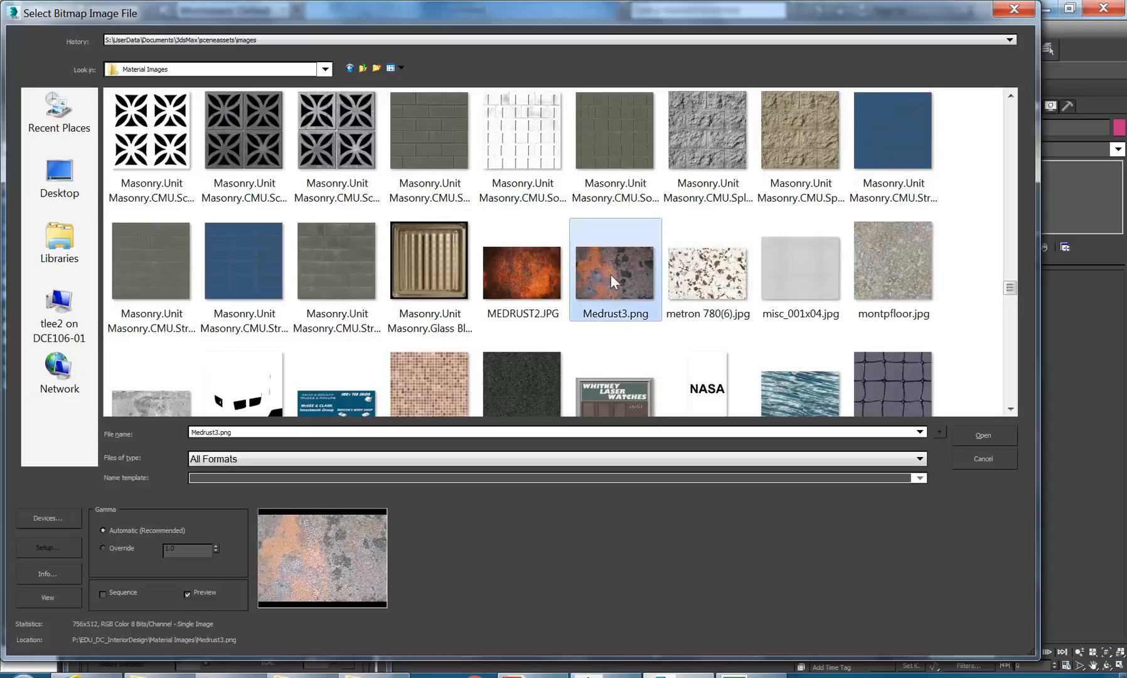
pyautogui.click(706, 274)
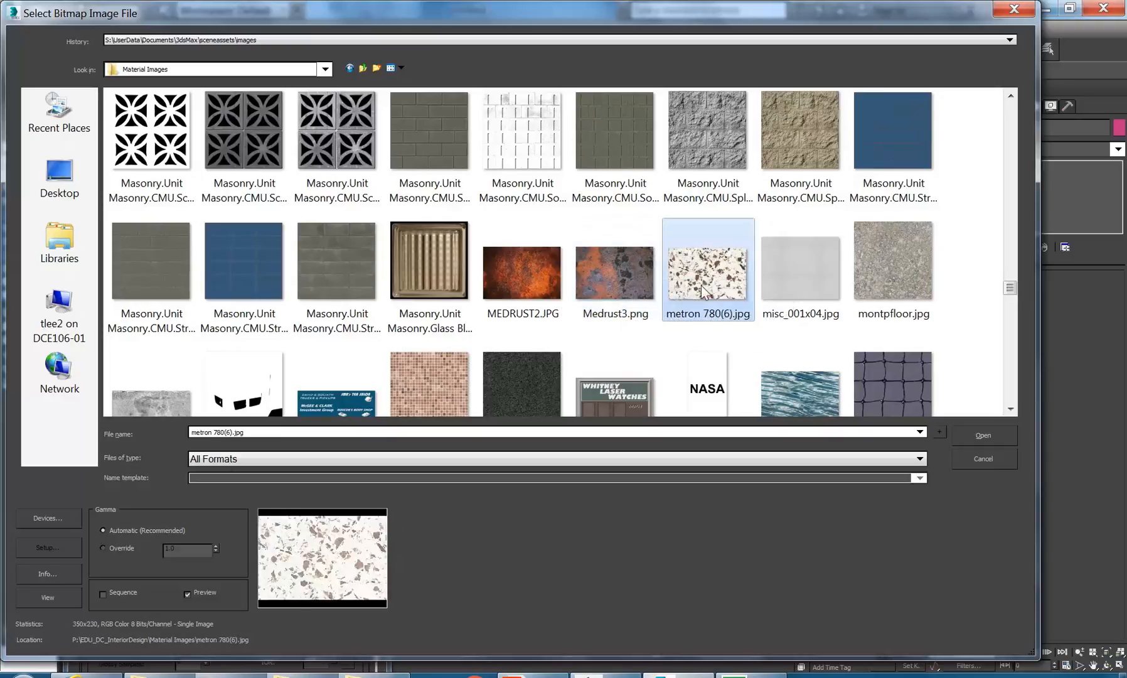
pyautogui.click(623, 286)
pyautogui.scroll(-3, 619, 286)
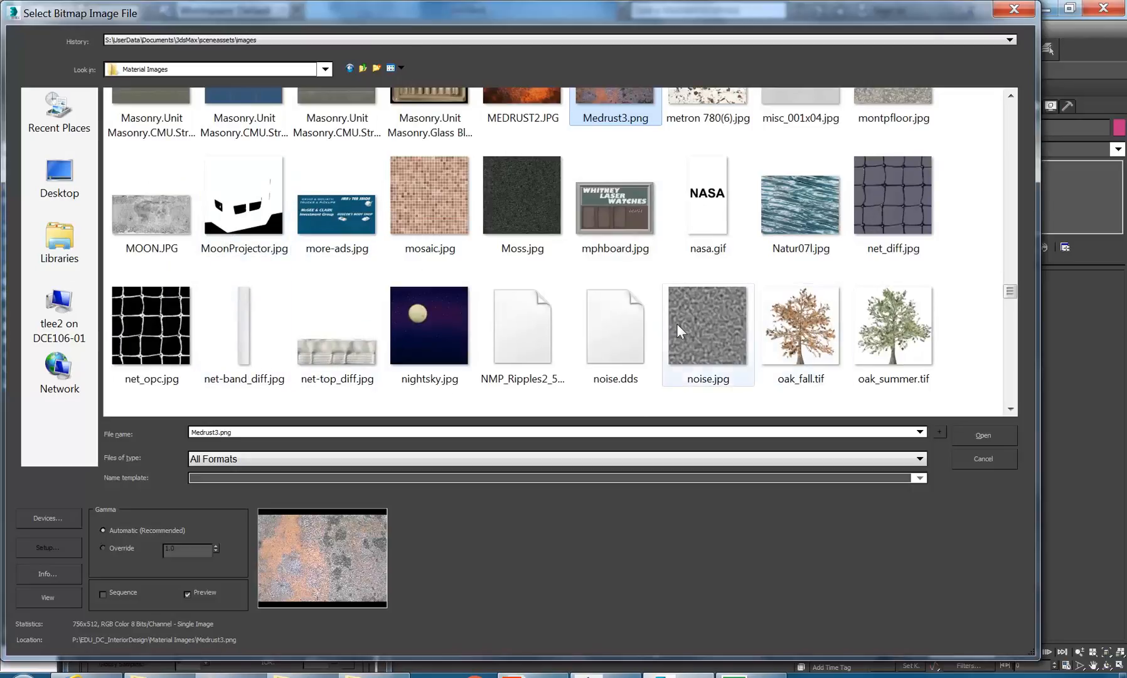
# Preview the autumn oak image oak_fall.tif and load it as the diffuse colour bitmap of the 01 - Default material
pyautogui.click(799, 326)
pyautogui.scroll(-3, 564, 369)
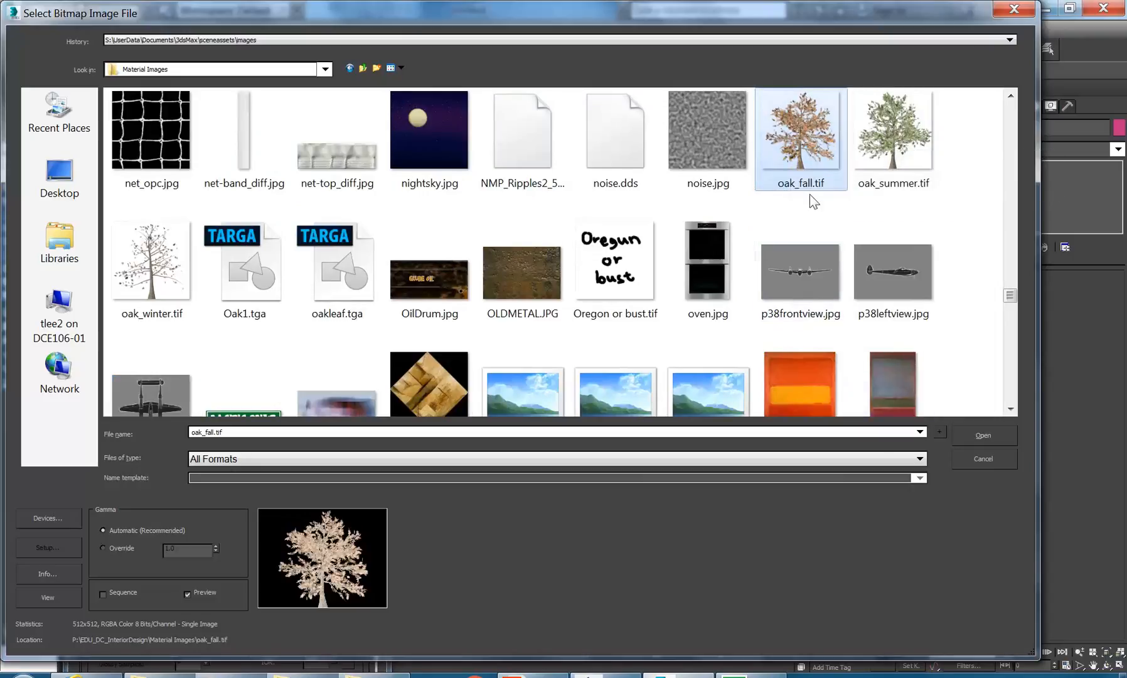
pyautogui.doubleClick(801, 148)
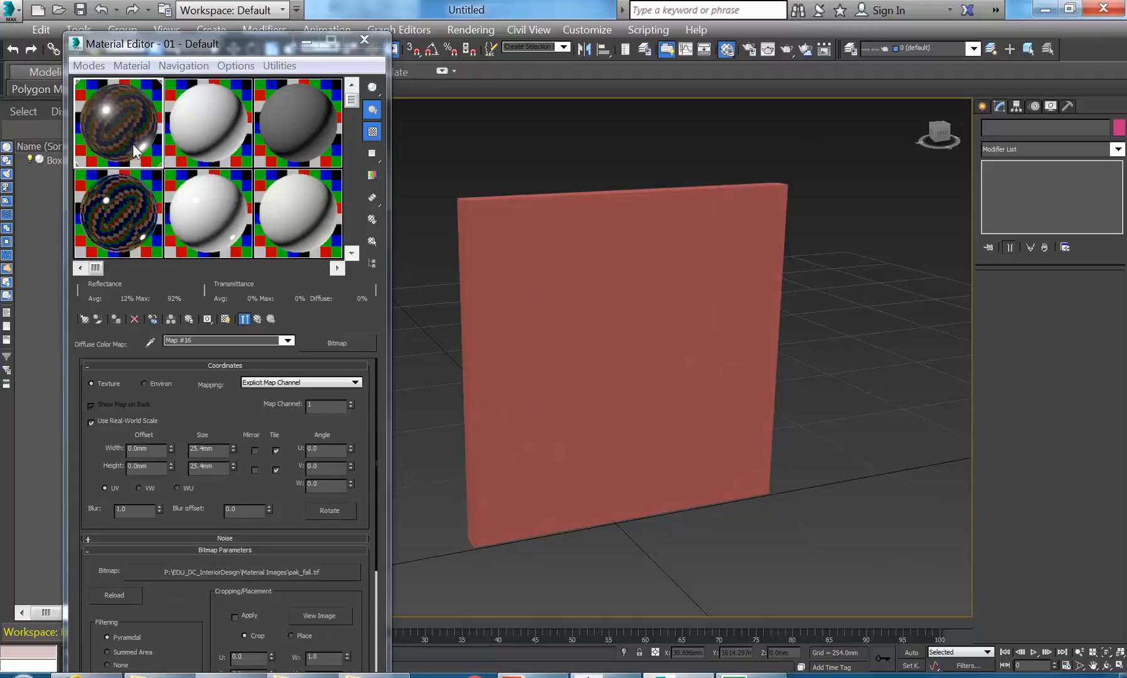
pyautogui.click(213, 342)
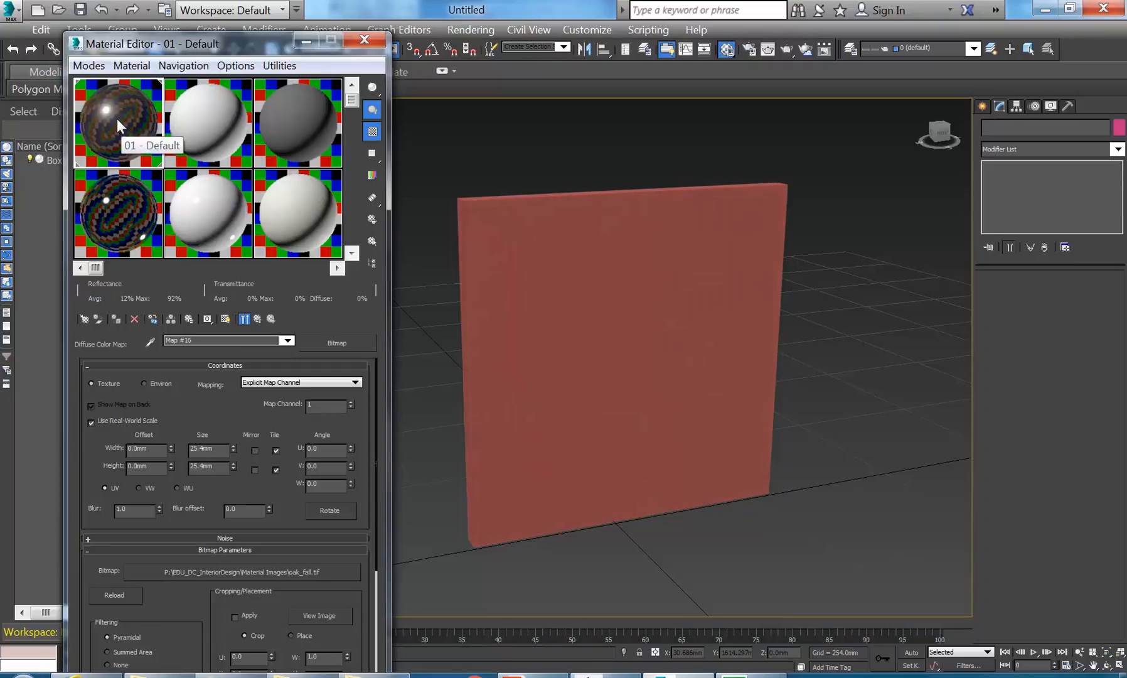
# Disable Use Real-World Scale for the oak bitmap and inspect the material sample in an enlarged preview
pyautogui.click(92, 423)
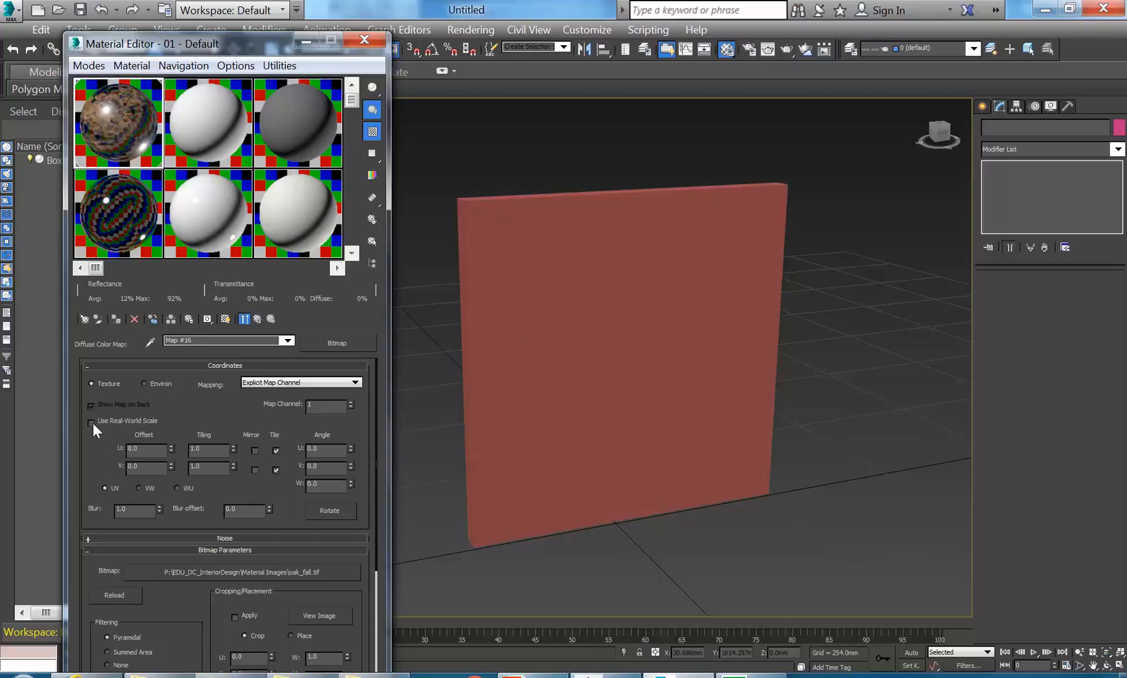
pyautogui.doubleClick(111, 114)
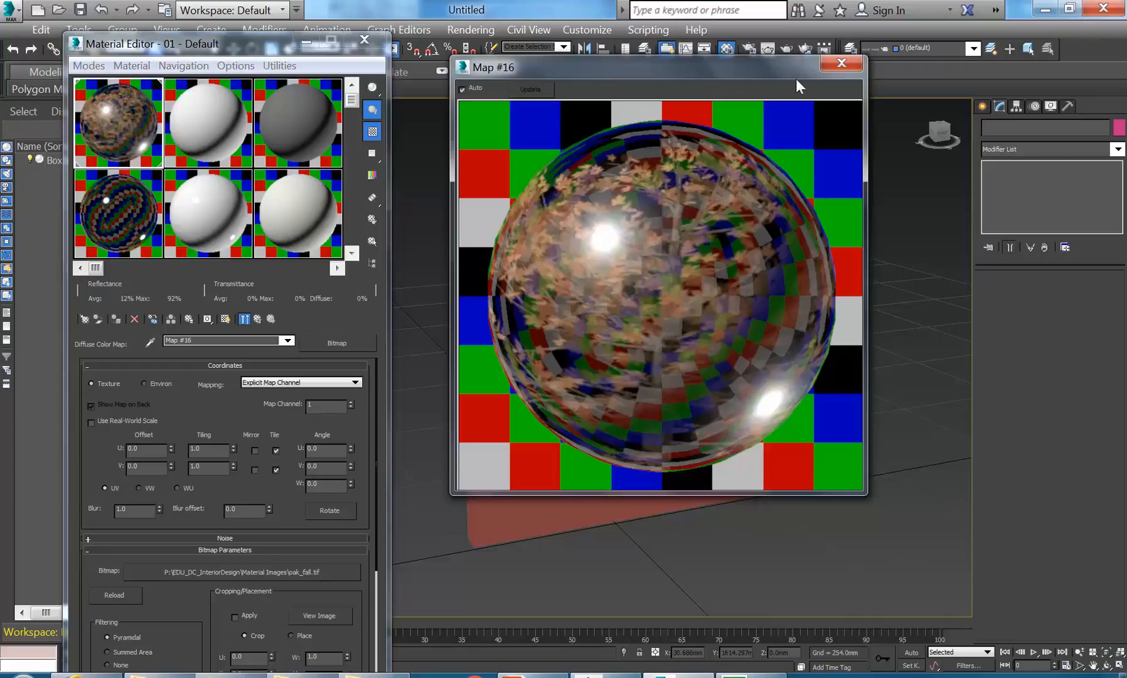
pyautogui.click(841, 62)
# Select the box panel and assign the 01 - Default material to it
pyautogui.click(649, 332)
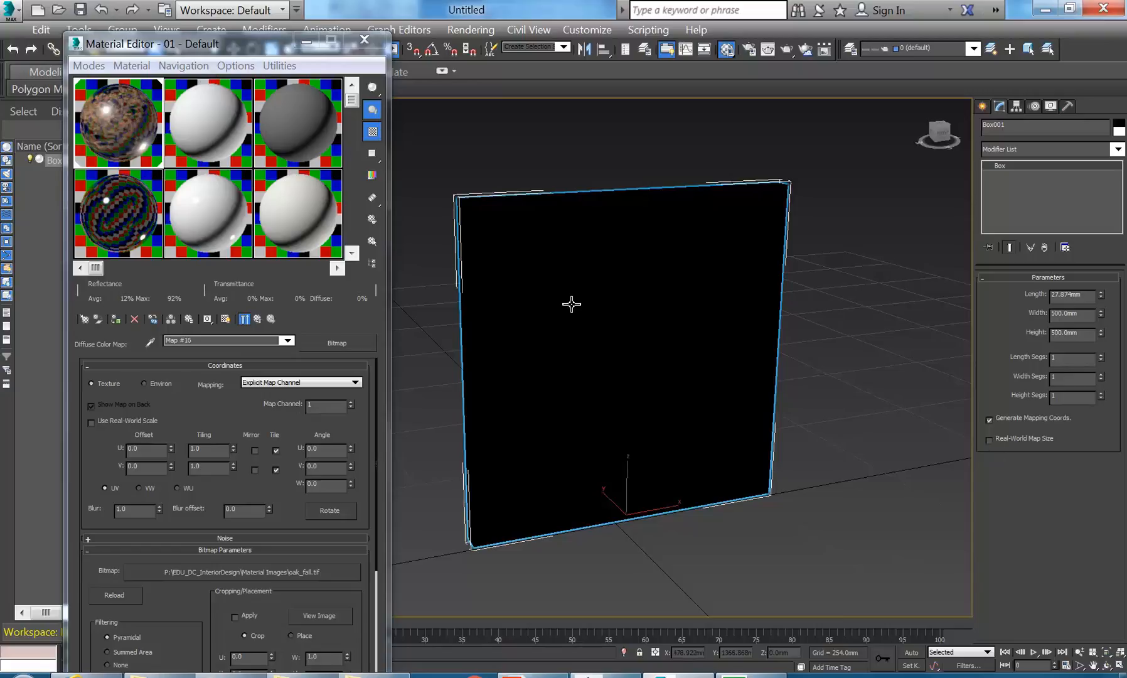
pyautogui.click(542, 125)
pyautogui.click(534, 262)
pyautogui.moveTo(432, 311); pyautogui.dragTo(444, 311, button='middle')
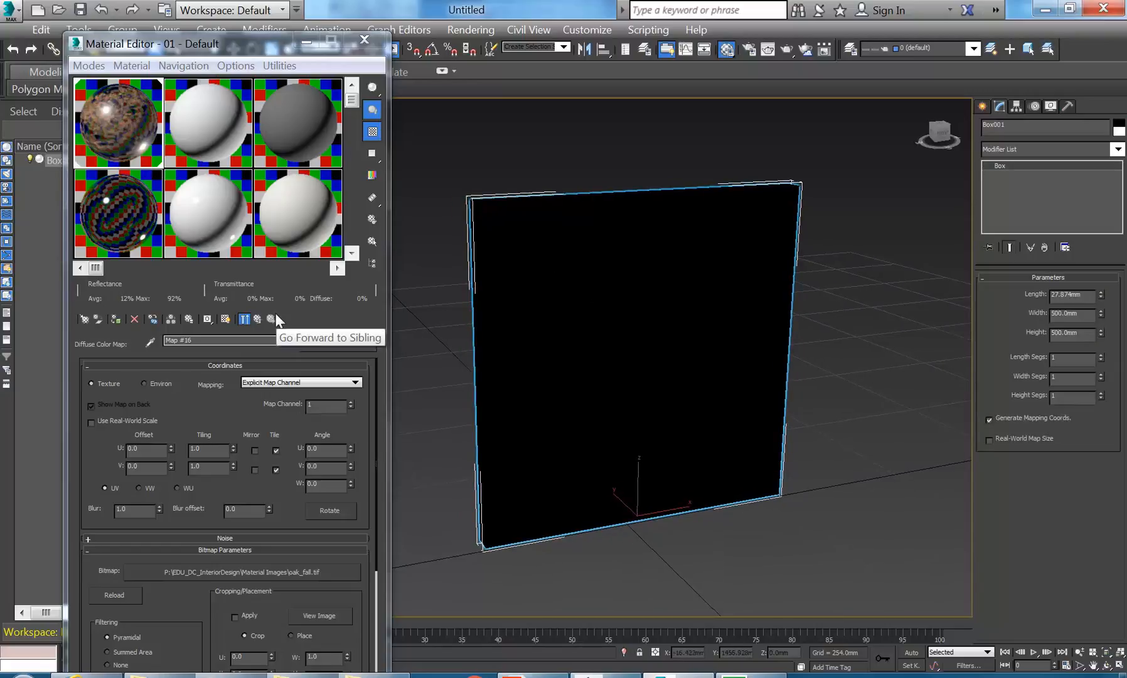
# Try Use Real-World Scale on the oak bitmap and view its source image in the cropping window
pyautogui.click(990, 440)
pyautogui.click(89, 420)
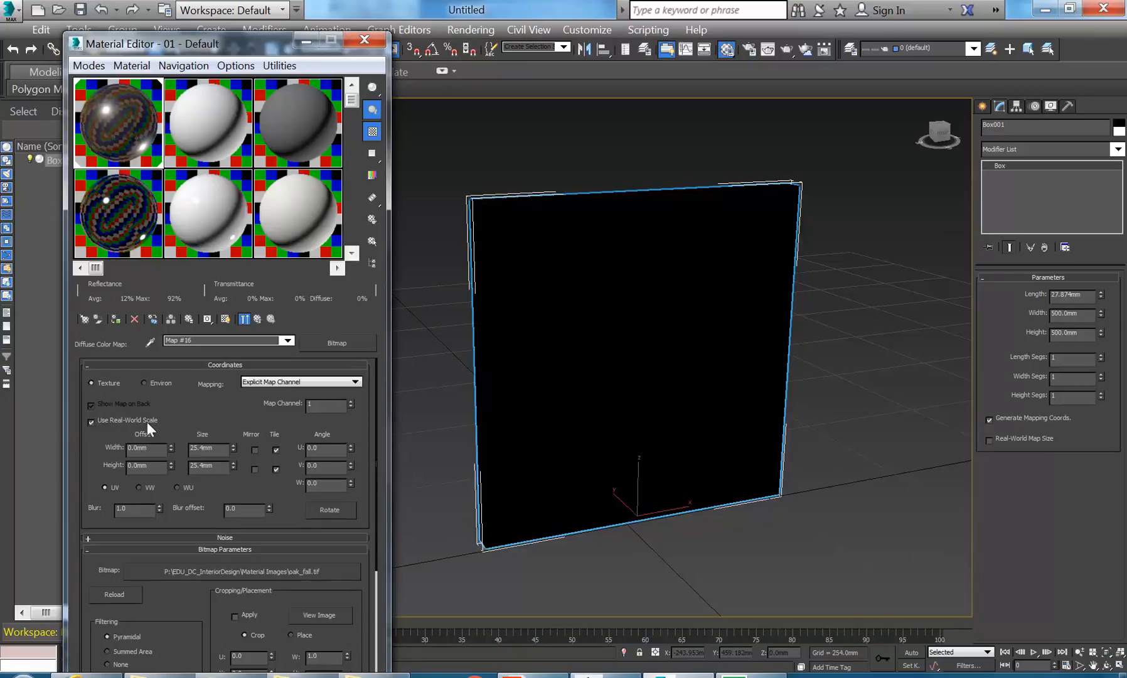
pyautogui.doubleClick(201, 448)
pyautogui.click(305, 622)
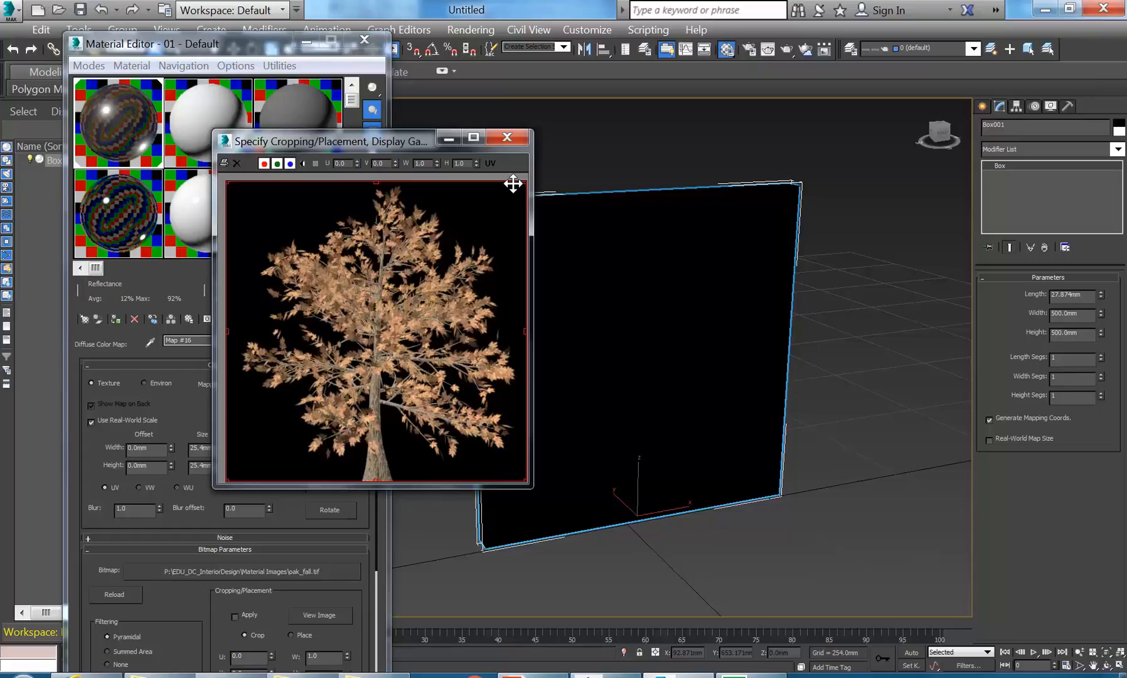
pyautogui.click(507, 136)
pyautogui.click(93, 423)
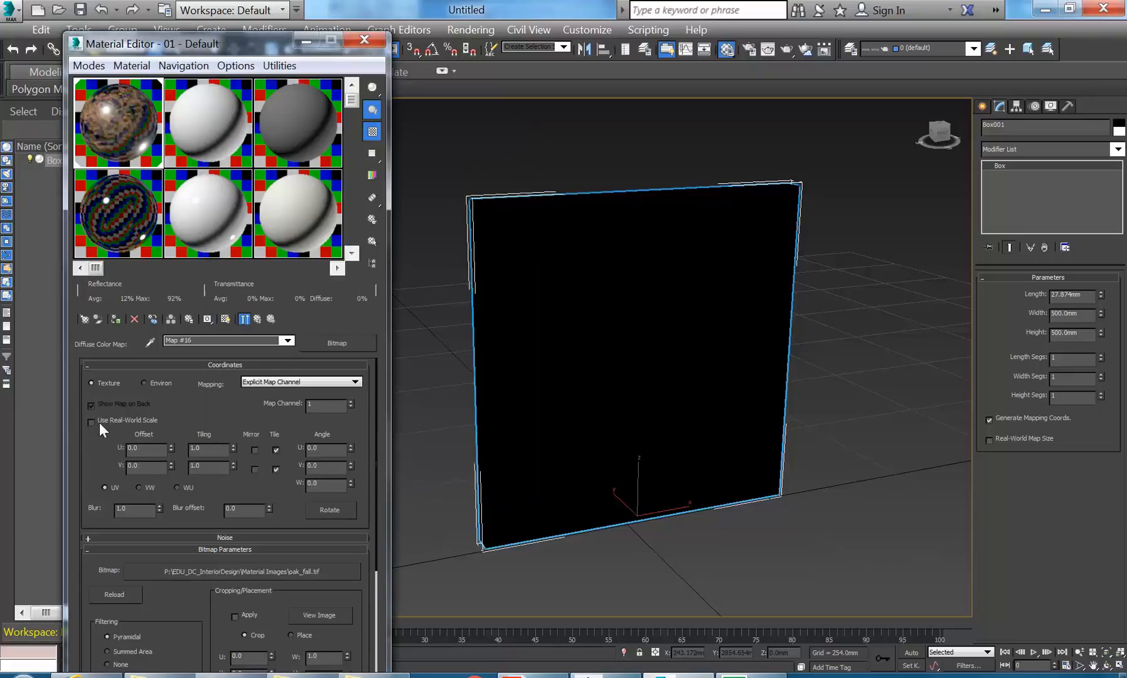
# Inspect the enlarged material sample again and display the oak map on the panel in the viewport
pyautogui.doubleClick(96, 125)
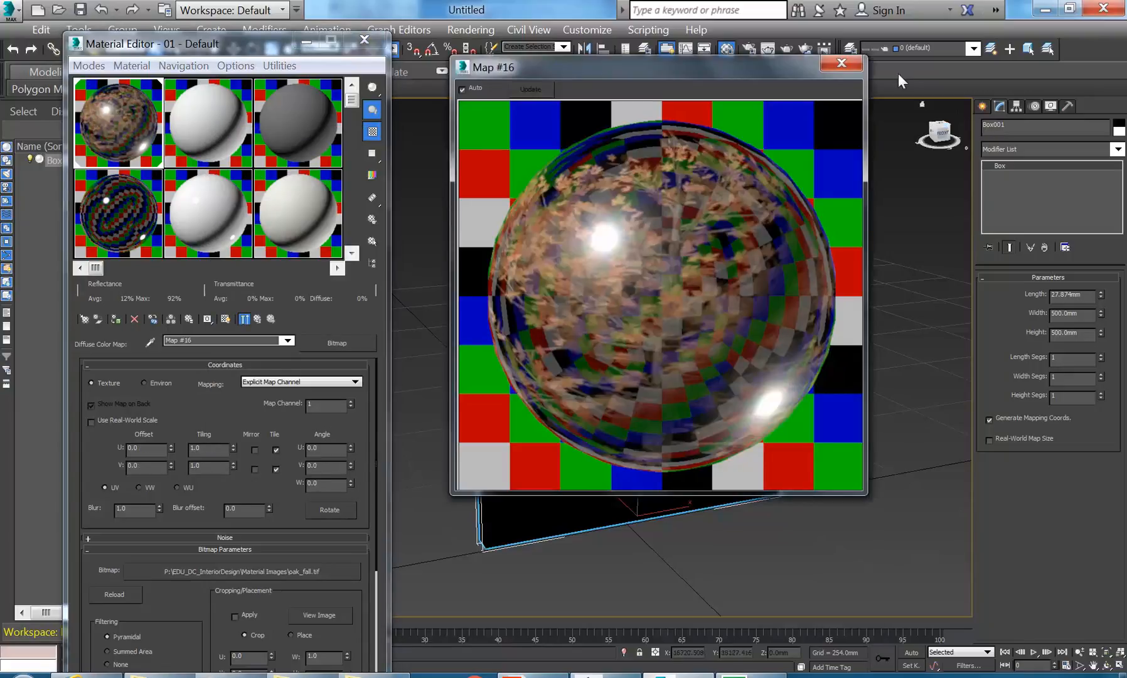
pyautogui.click(858, 66)
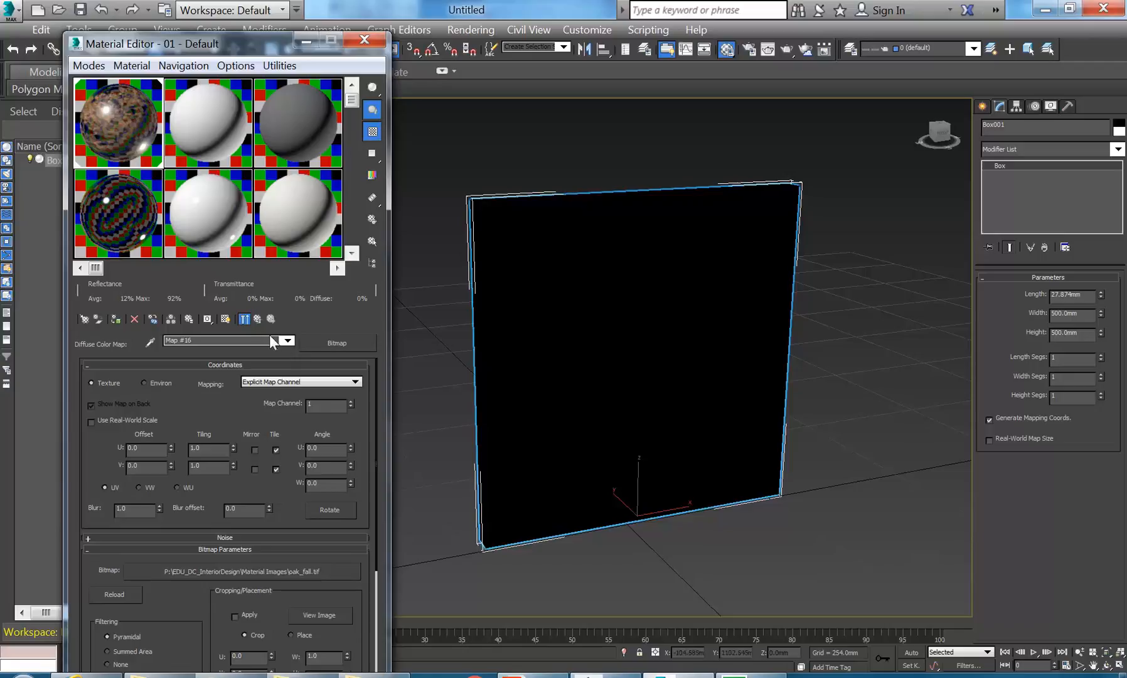
pyautogui.click(225, 320)
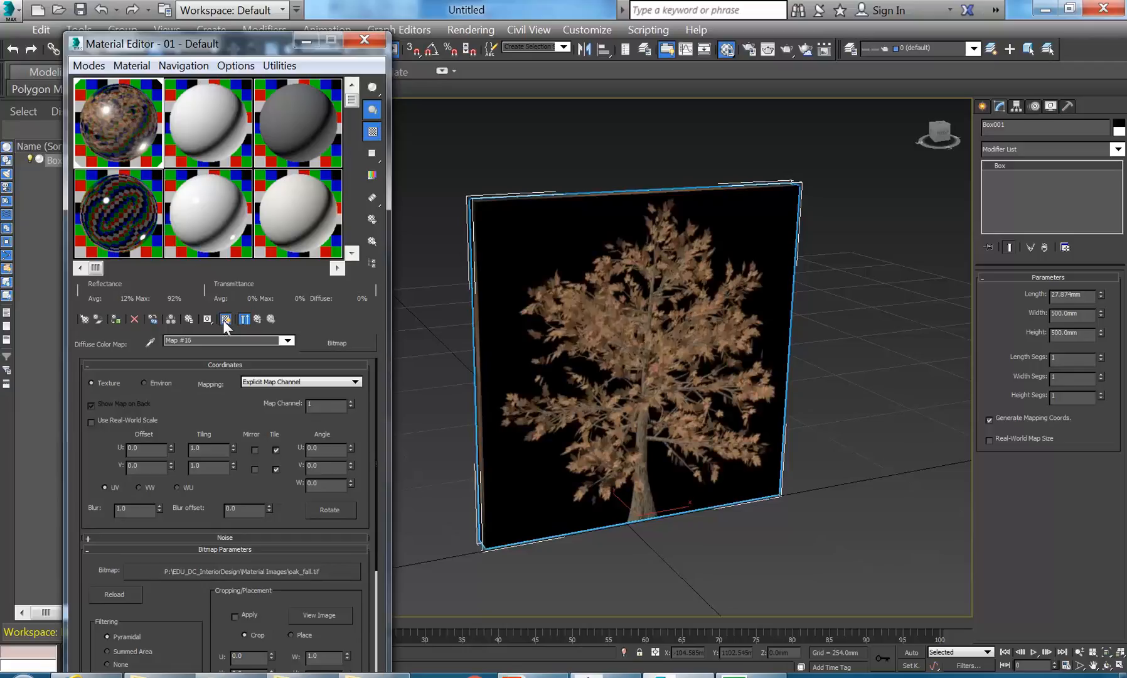
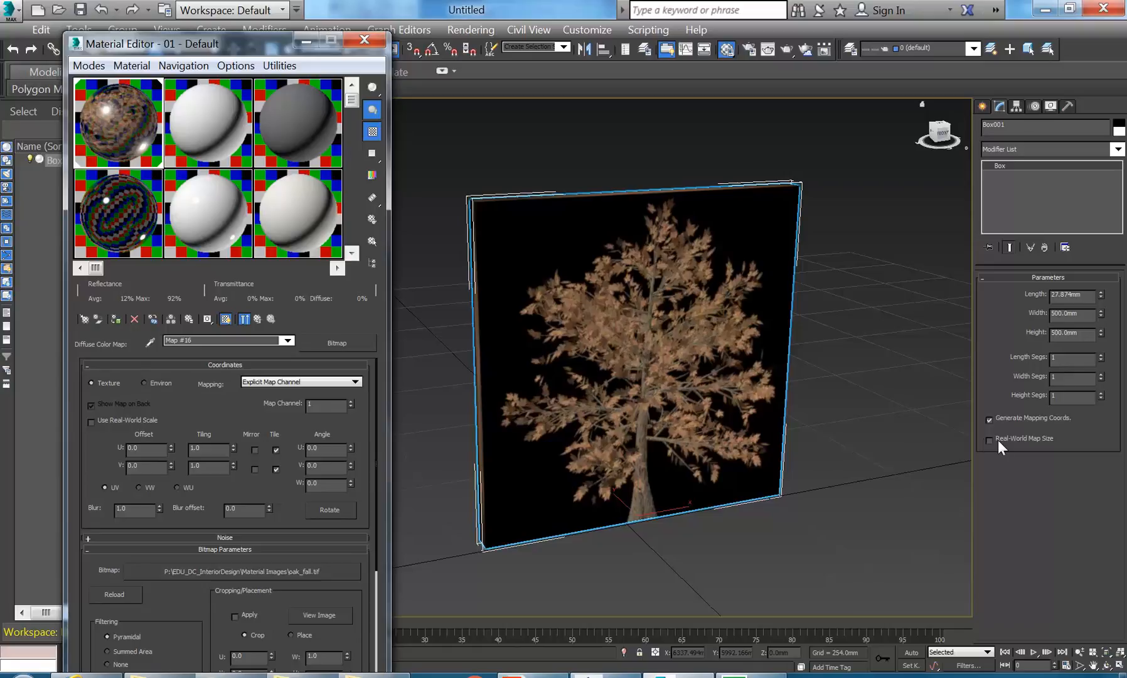
# Activate Move for the textured panel and shift the Material Editor away from the viewport
pyautogui.moveTo(654, 311); pyautogui.dragTo(612, 372, button='middle')
pyautogui.scroll(-4, 632, 314)
pyautogui.scroll(4, 623, 385)
pyautogui.rightClick(584, 366)
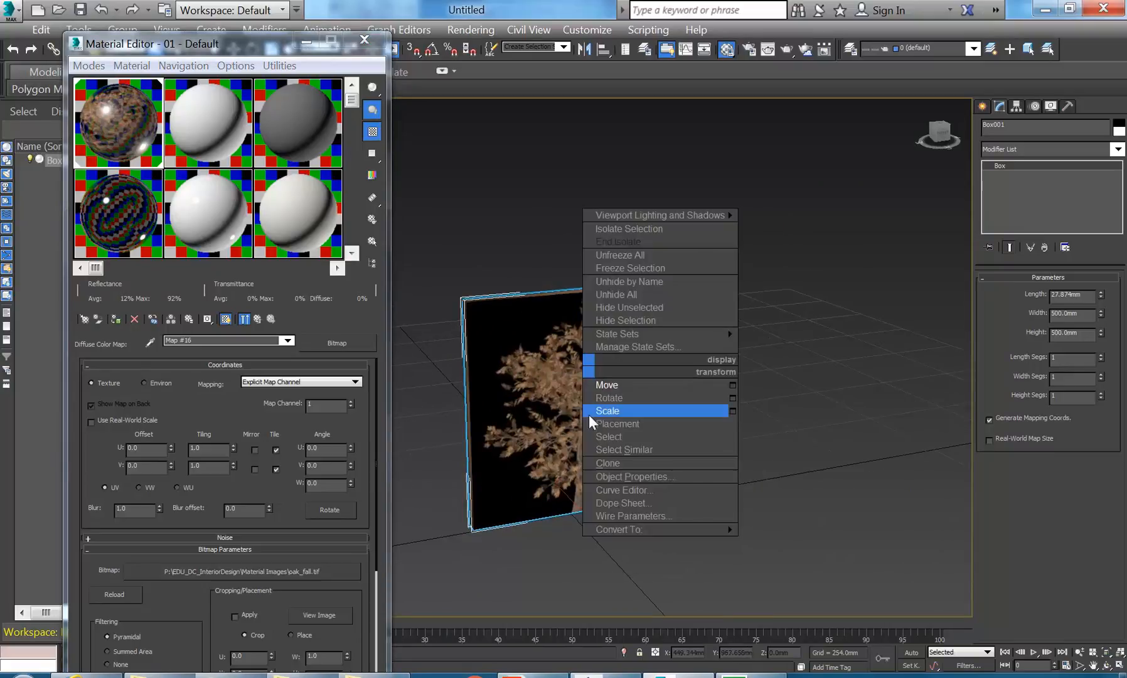
pyautogui.click(607, 385)
pyautogui.moveTo(595, 494)
pyautogui.mouseDown(button='middle')
pyautogui.moveTo(581, 498)
pyautogui.moveTo(598, 495)
pyautogui.mouseUp(button='middle')
pyautogui.moveTo(242, 54); pyautogui.dragTo(210, 96)
pyautogui.moveTo(527, 351); pyautogui.dragTo(508, 352, button='middle')
pyautogui.click(554, 281)
pyautogui.click(551, 357)
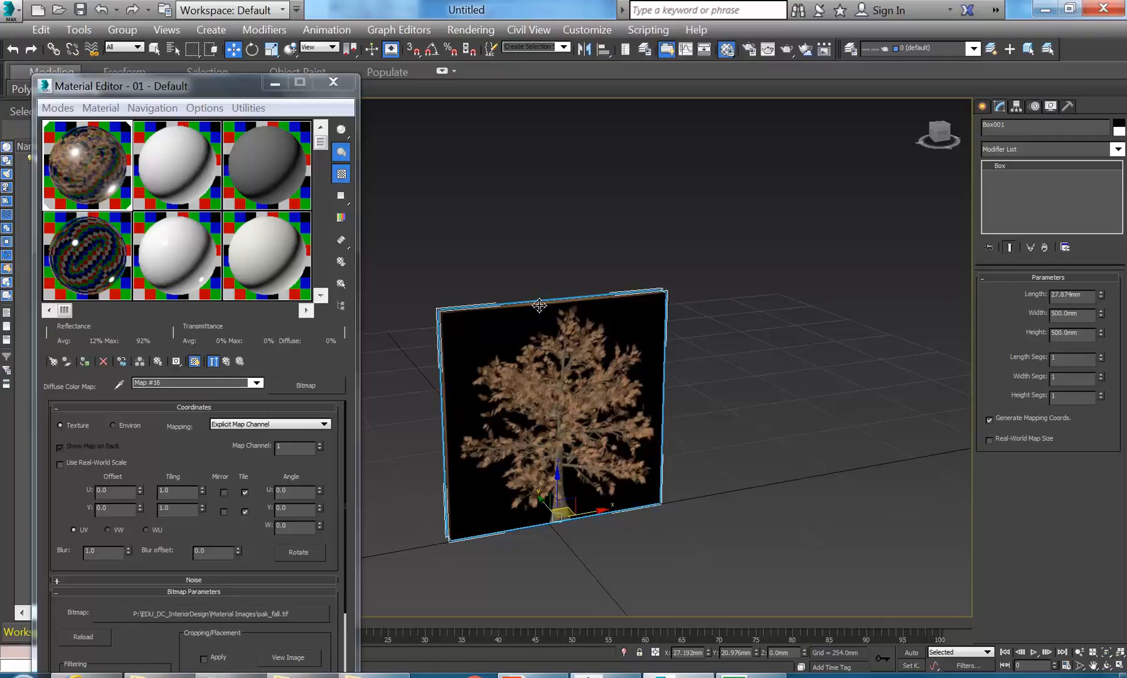
# Clone the textured panel along the X axis as a single instance beside the original
pyautogui.click(518, 210)
pyautogui.click(529, 350)
pyautogui.rightClick(533, 356)
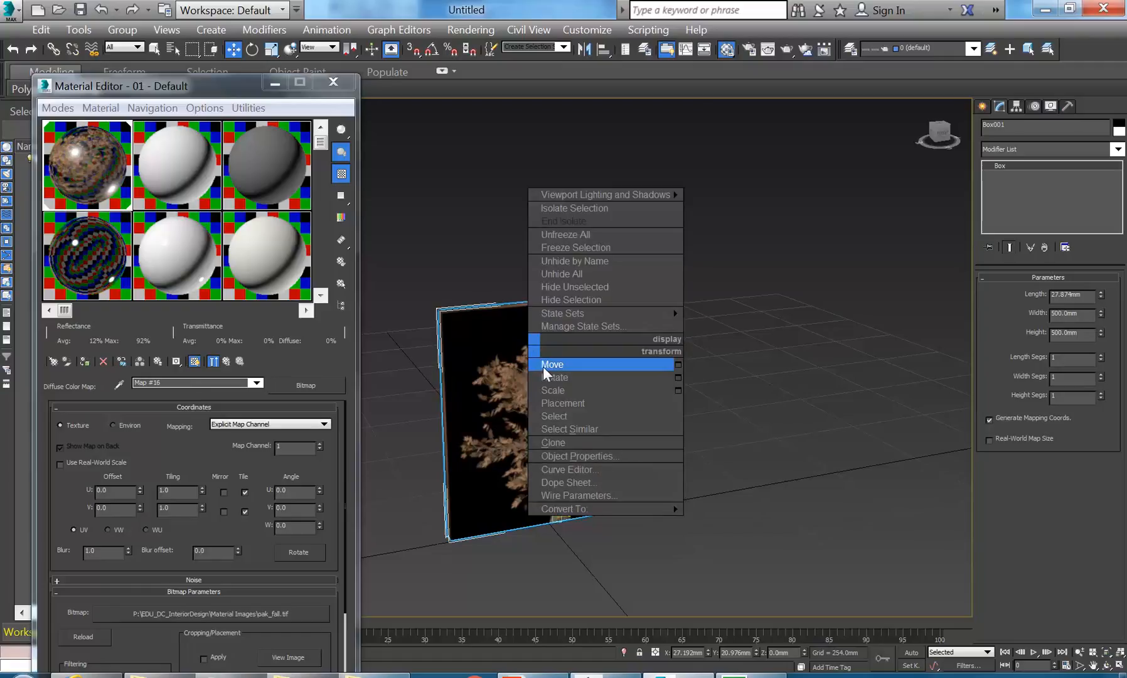
pyautogui.click(544, 365)
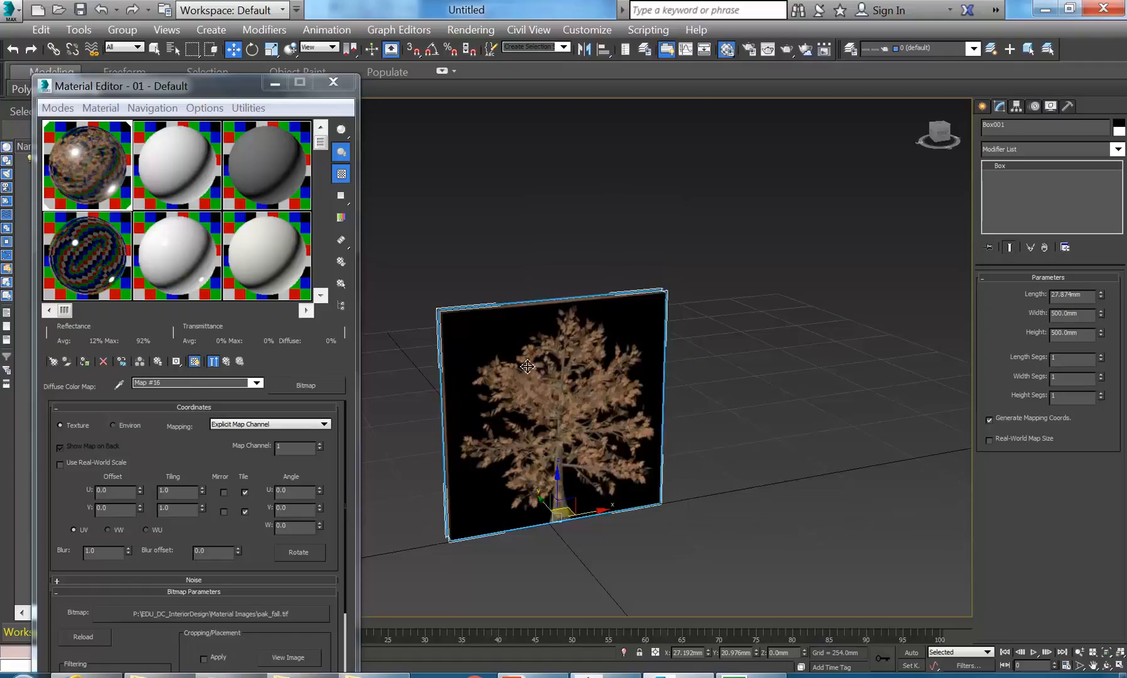
pyautogui.scroll(3, 503, 377)
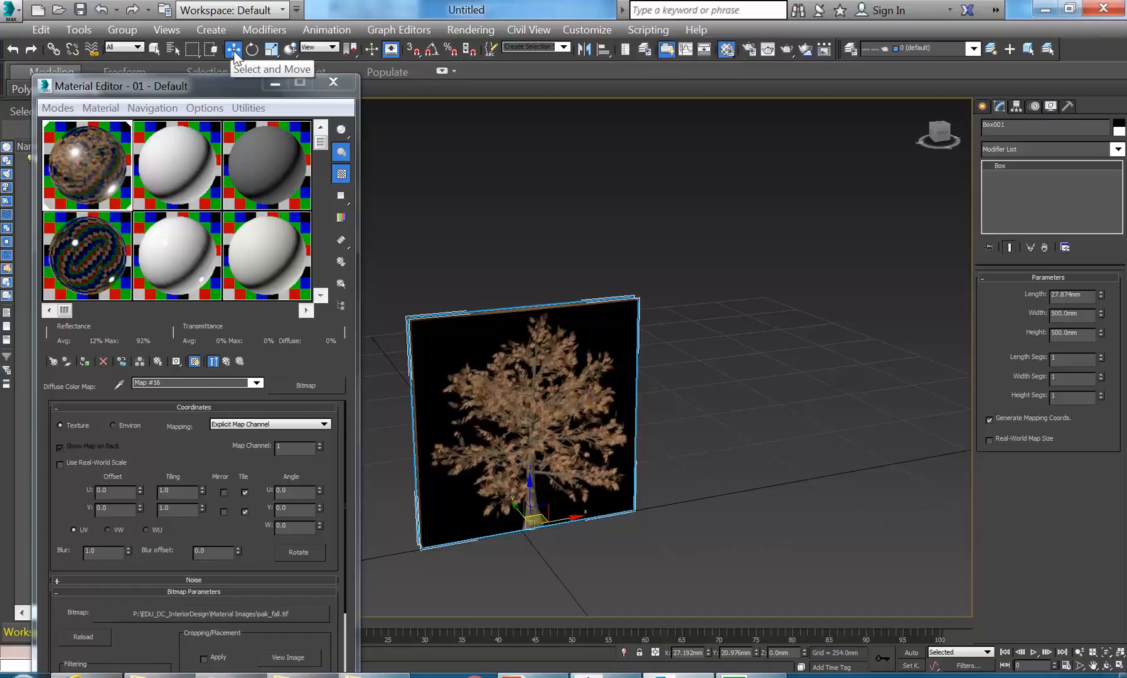
pyautogui.moveTo(488, 387); pyautogui.dragTo(478, 387, button='middle')
pyautogui.rightClick(491, 327)
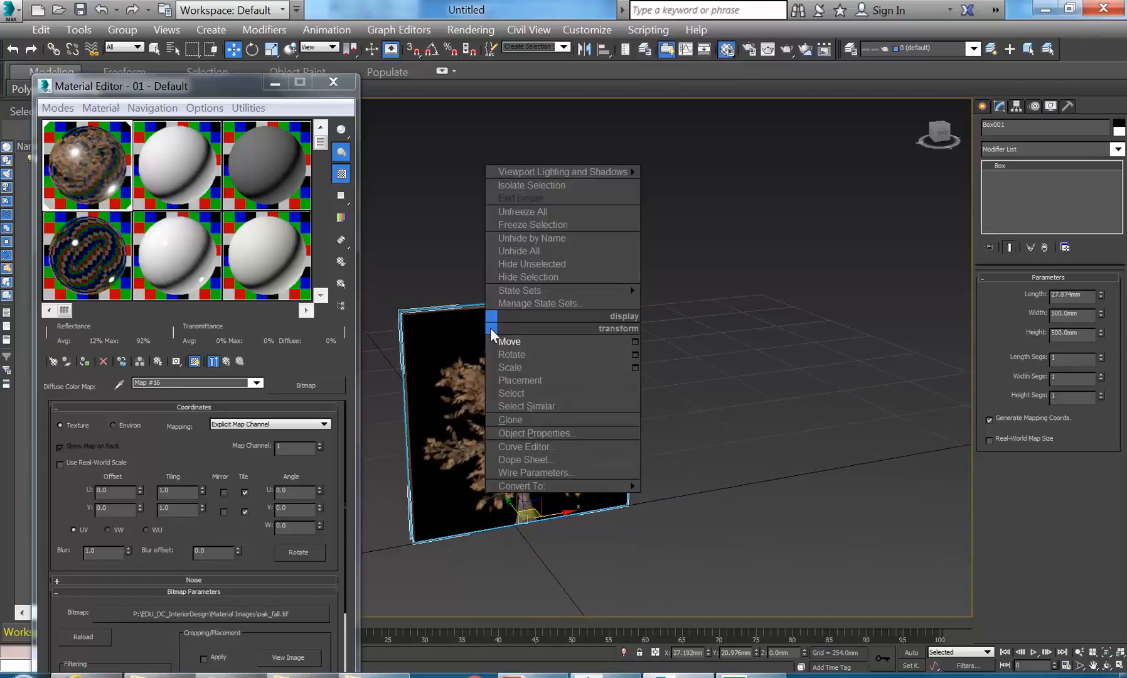
pyautogui.click(493, 339)
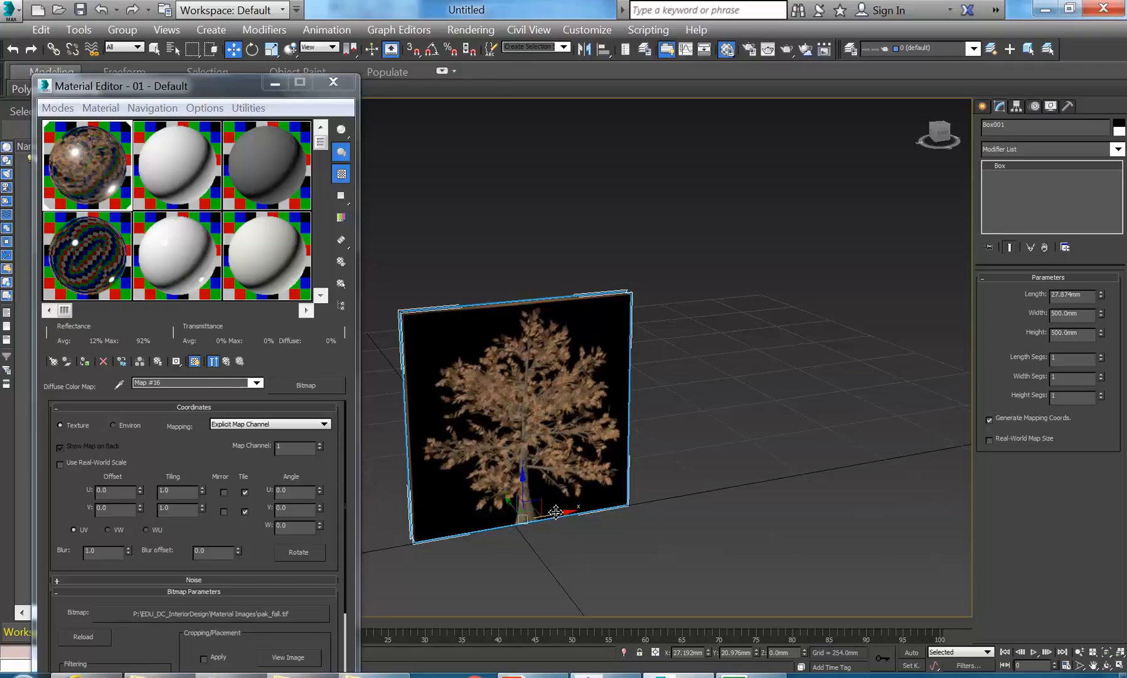
pyautogui.moveTo(556, 517)
pyautogui.keyDown('shift'); pyautogui.mouseDown()
pyautogui.moveTo(782, 464)
pyautogui.moveTo(764, 471)
pyautogui.mouseUp(); pyautogui.keyUp('shift')
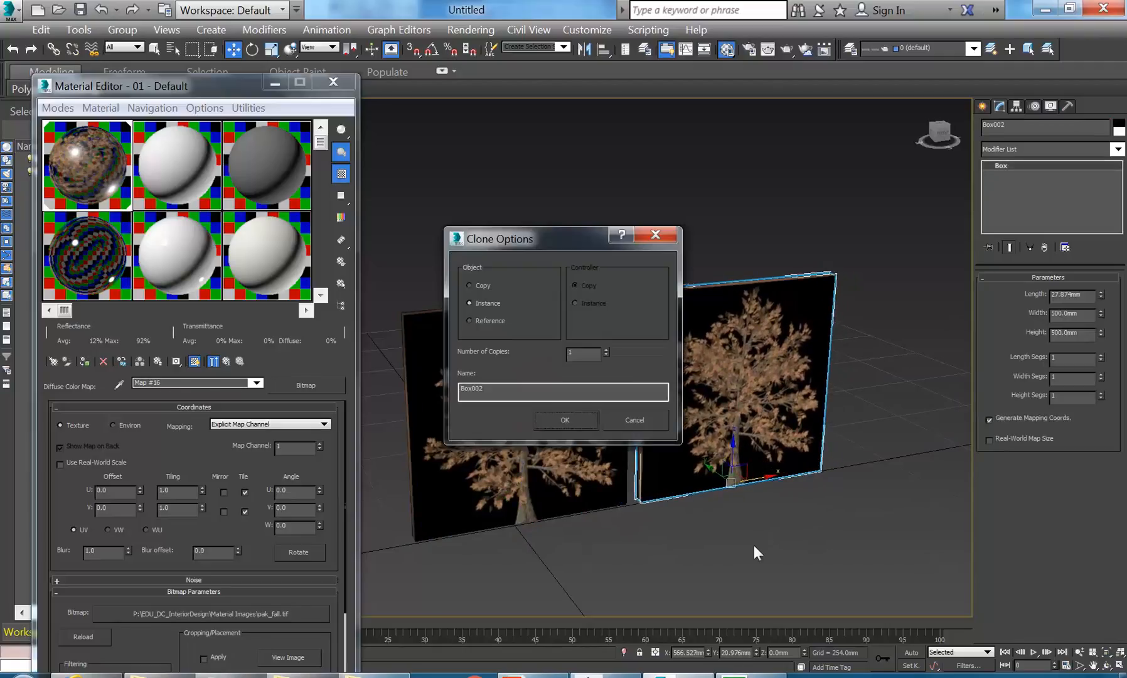
pyautogui.click(565, 421)
# Clone the second panel along the X axis to place a third panel at the end of the row
pyautogui.scroll(-2, 604, 449)
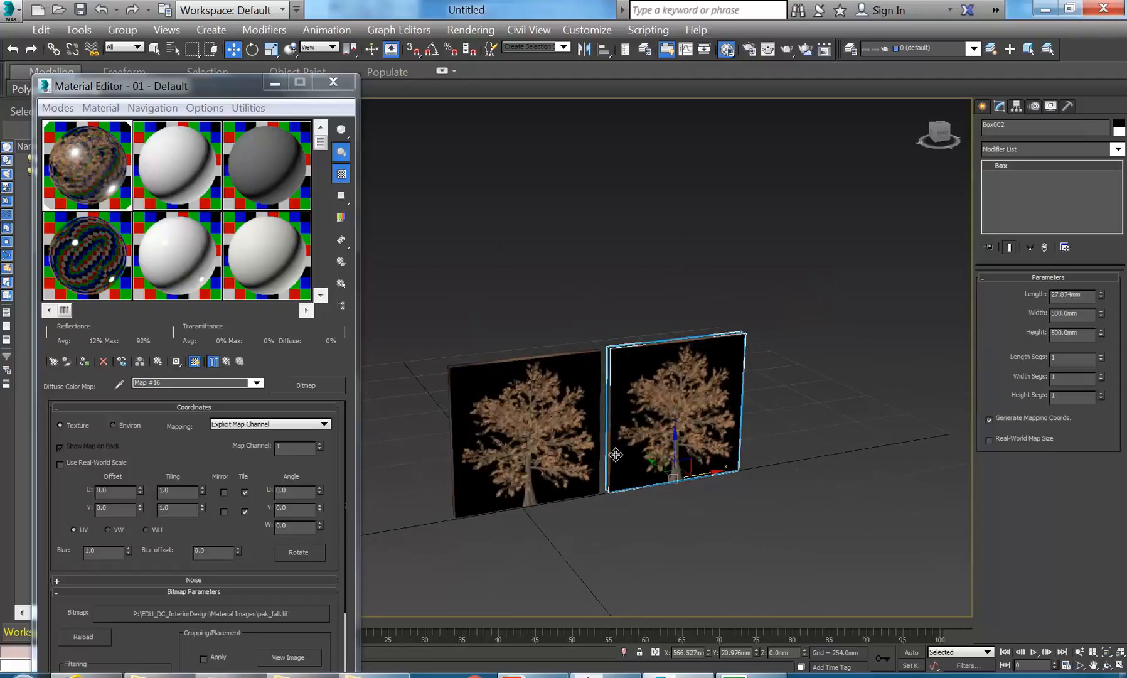
pyautogui.moveTo(604, 450); pyautogui.dragTo(593, 445, button='middle')
pyautogui.keyDown('shift'); pyautogui.moveTo(695, 471); pyautogui.dragTo(824, 457); pyautogui.keyUp('shift')
pyautogui.click(557, 425)
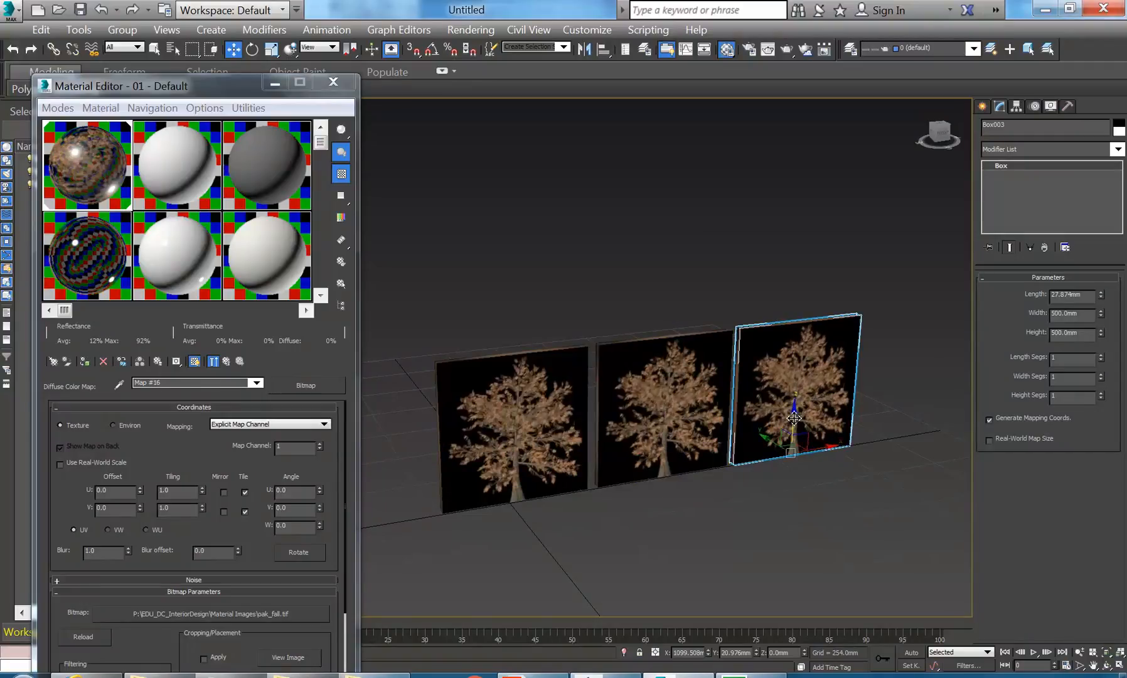
# Clone the third panel upward as an instance, then clone it along X to complete an upper row of three panels
pyautogui.keyDown('shift'); pyautogui.moveTo(790, 418); pyautogui.dragTo(774, 284); pyautogui.keyUp('shift')
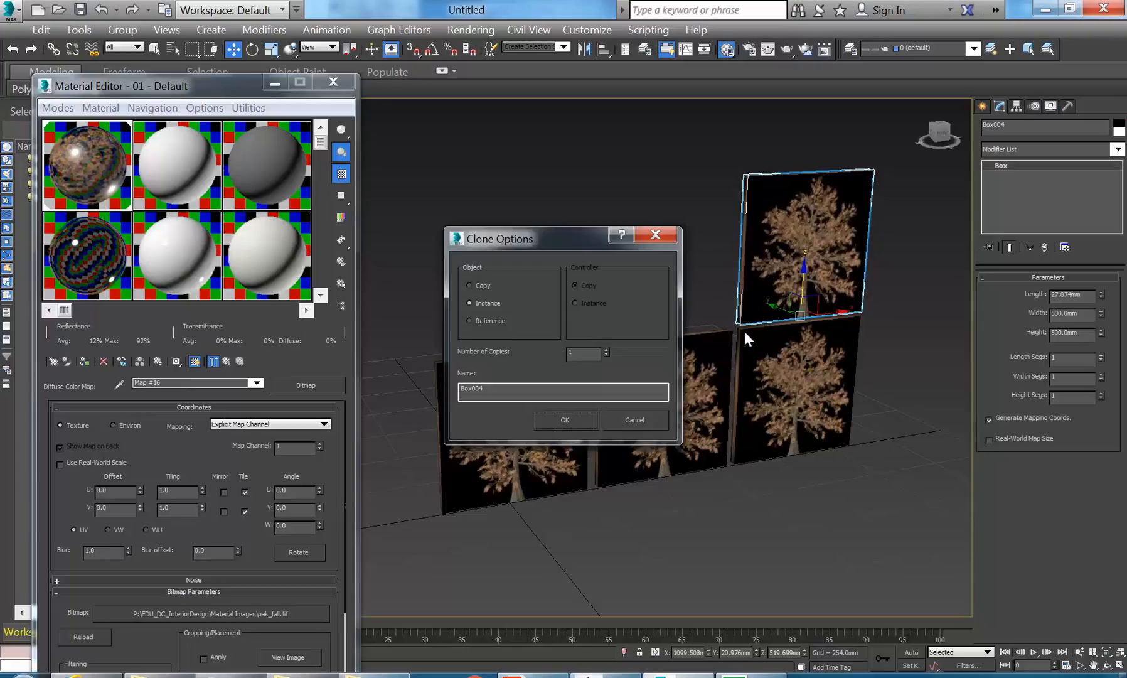
pyautogui.click(544, 428)
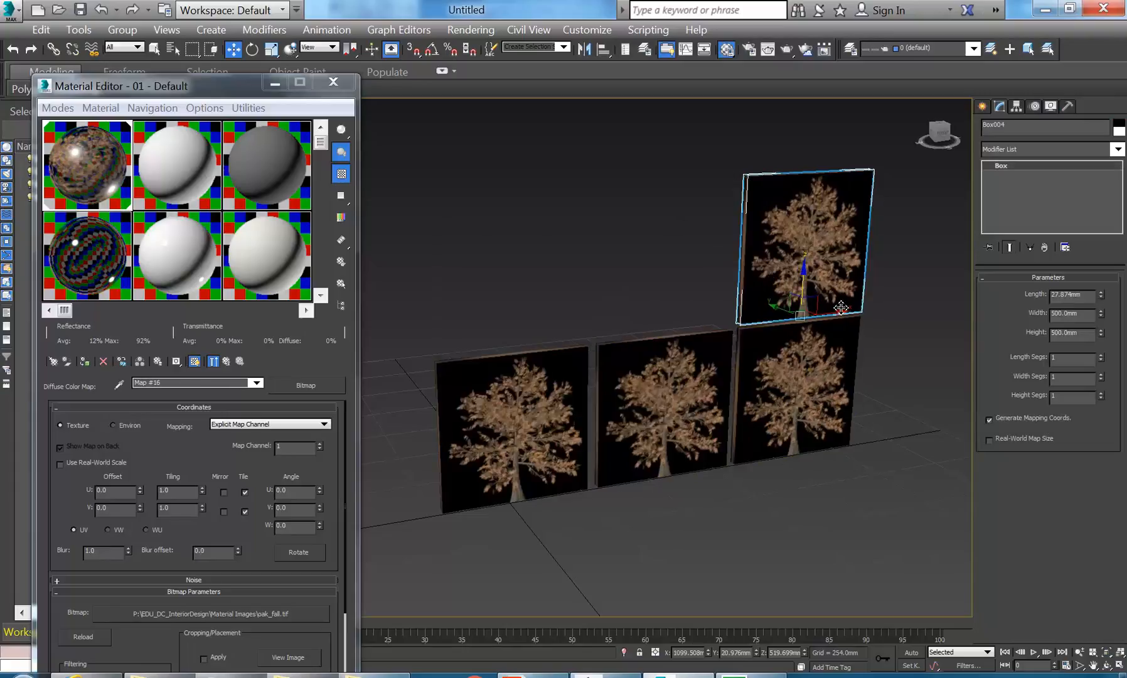
pyautogui.moveTo(835, 311)
pyautogui.keyDown('shift'); pyautogui.mouseDown()
pyautogui.moveTo(700, 356)
pyautogui.moveTo(515, 345)
pyautogui.moveTo(551, 347)
pyautogui.mouseUp(); pyautogui.keyUp('shift')
pyautogui.click(562, 419)
pyautogui.click(564, 425)
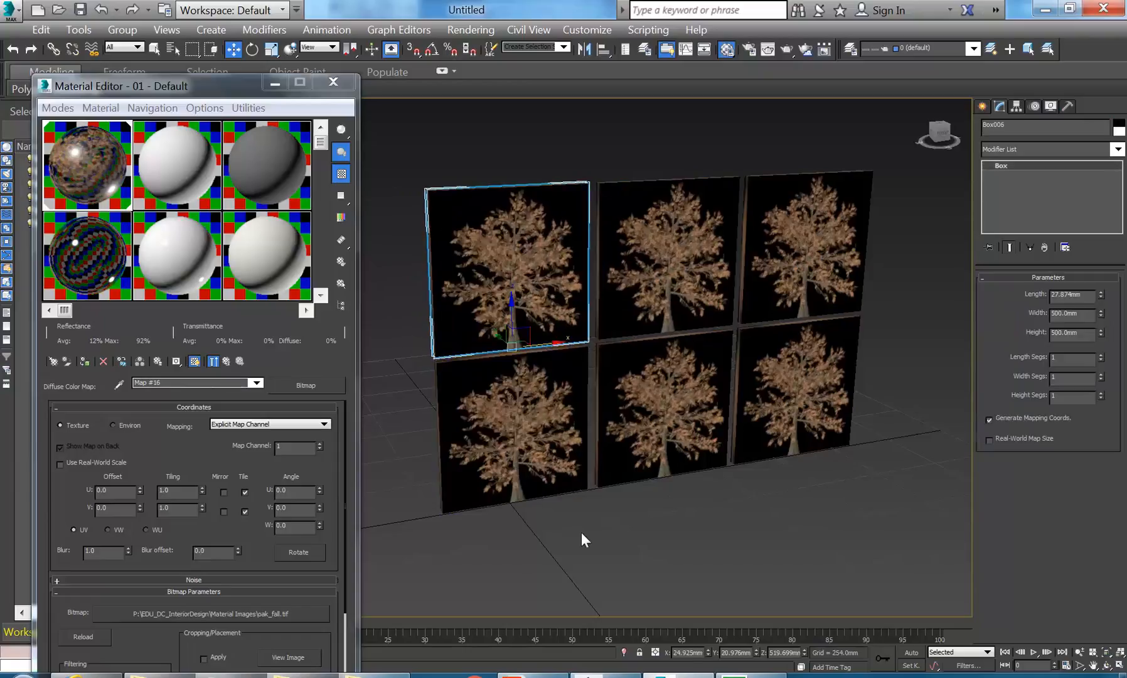
pyautogui.click(541, 131)
pyautogui.click(521, 256)
pyautogui.click(501, 148)
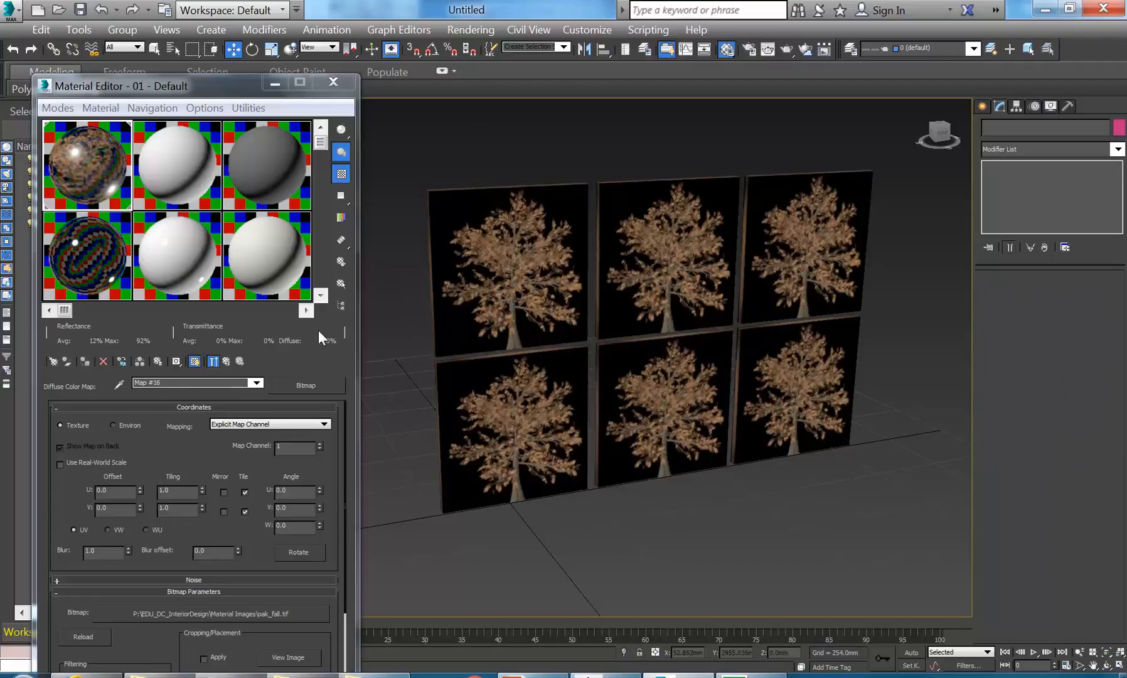
# Try to clone the upper-left panel along the X axis as an instance
pyautogui.moveTo(60, 496); pyautogui.dragTo(56, 464)
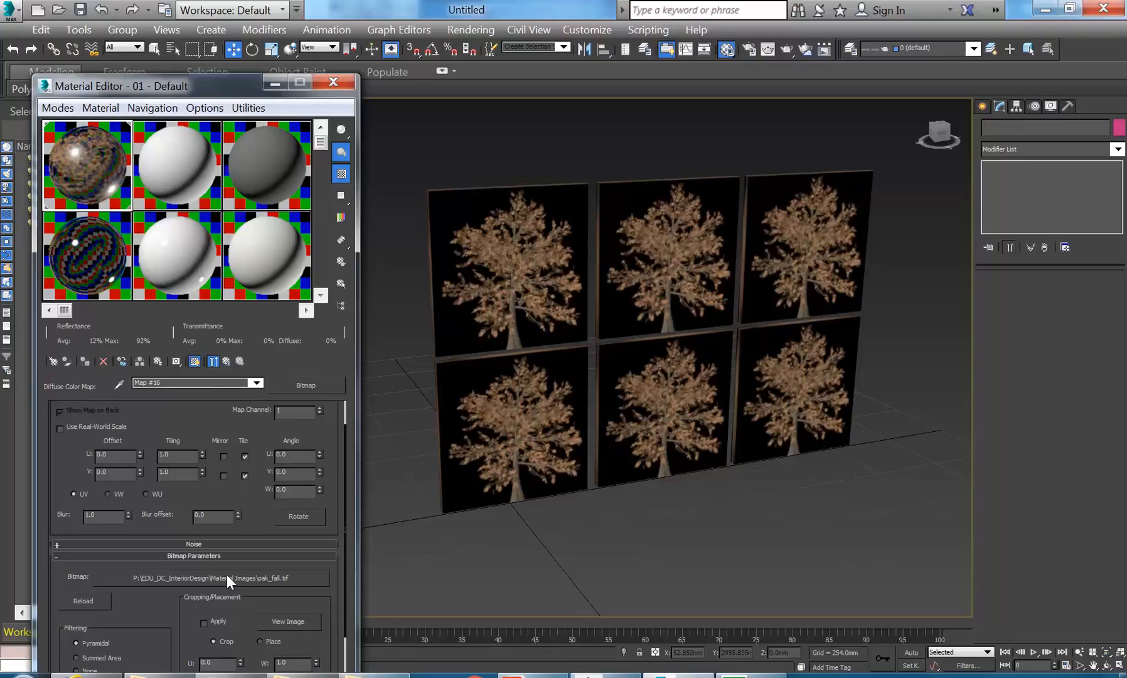
pyautogui.click(544, 269)
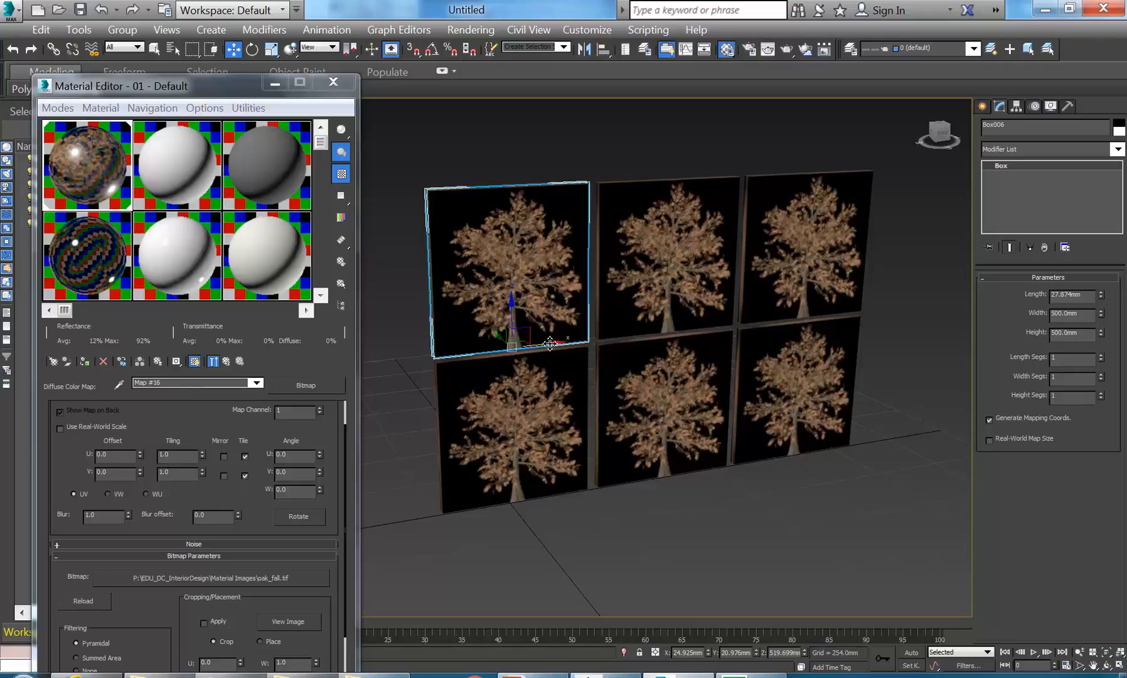
pyautogui.moveTo(550, 343)
pyautogui.keyDown('shift'); pyautogui.mouseDown()
pyautogui.moveTo(725, 339)
pyautogui.moveTo(466, 346)
pyautogui.mouseUp(); pyautogui.keyUp('shift')
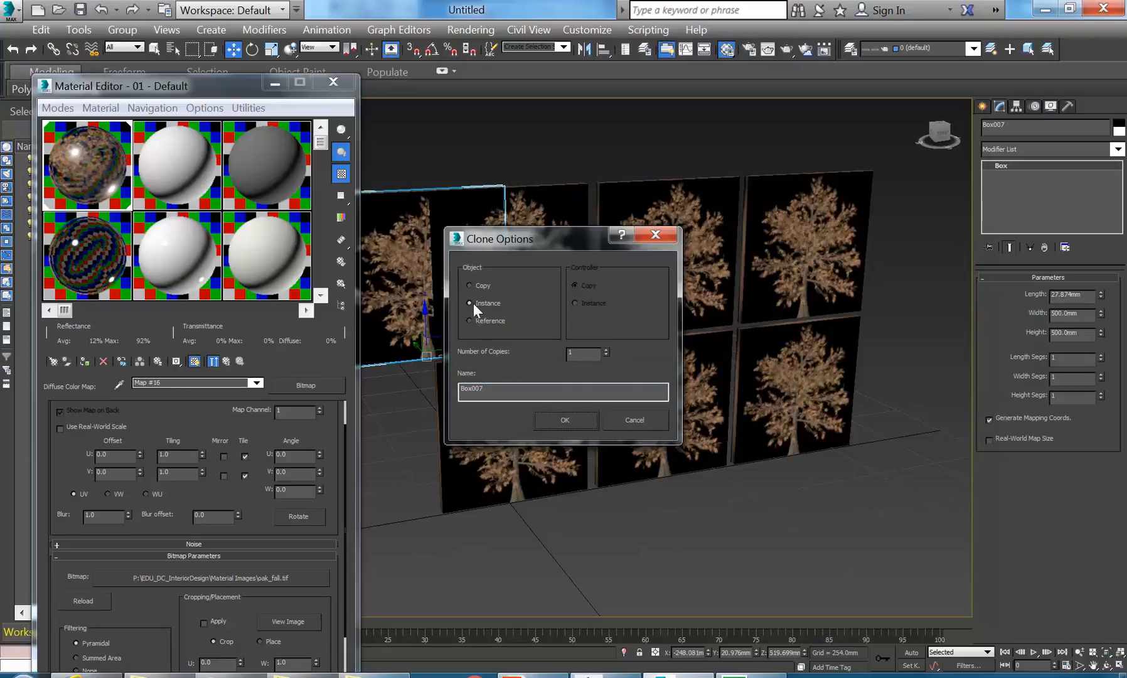
pyautogui.click(634, 421)
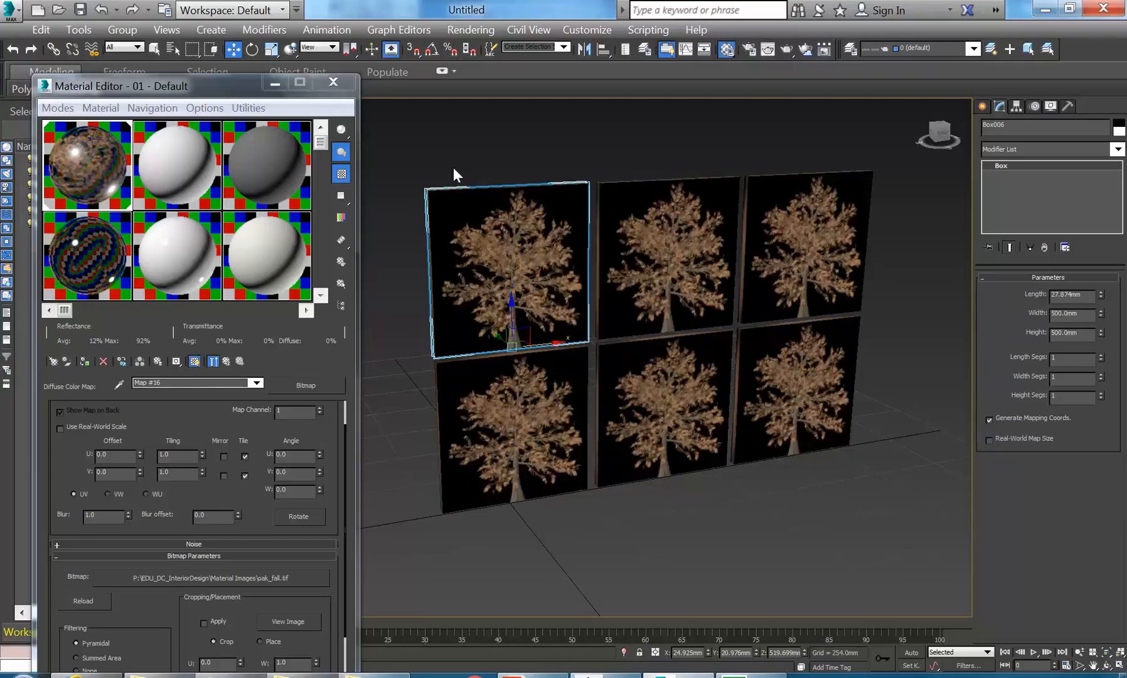
pyautogui.click(432, 145)
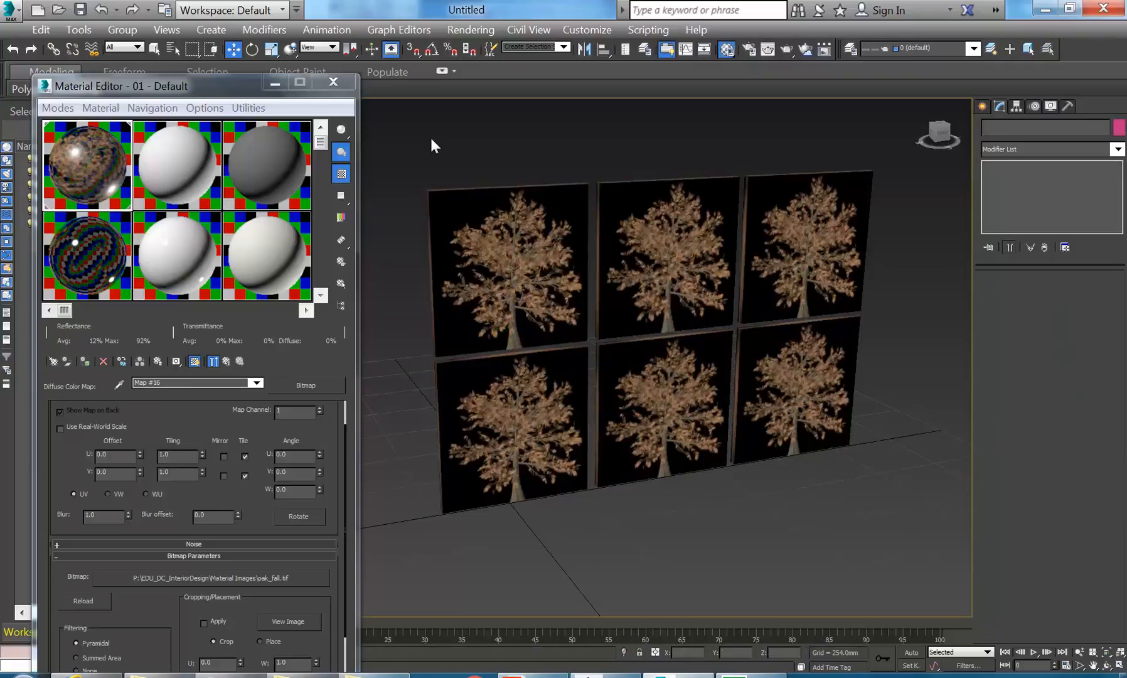
# Replace the material's diffuse bitmap with dirt-bottom.jpg from the 2016\IDSTU204A_Spatial Modelling folder on the U: drive
pyautogui.click(460, 247)
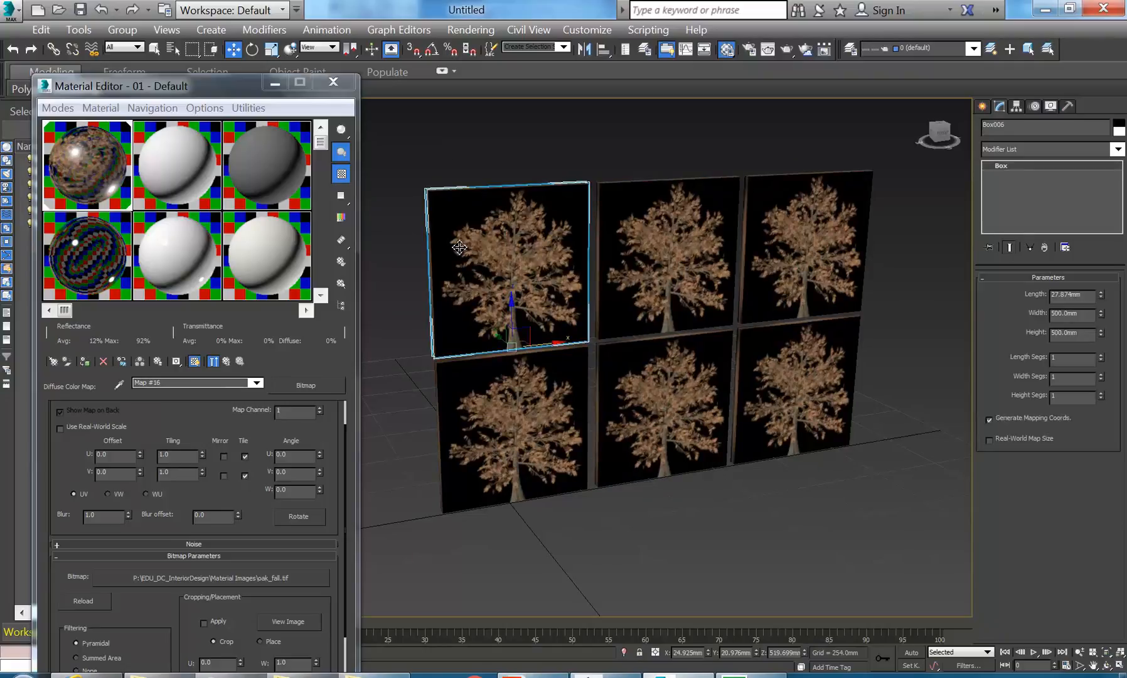
pyautogui.click(104, 151)
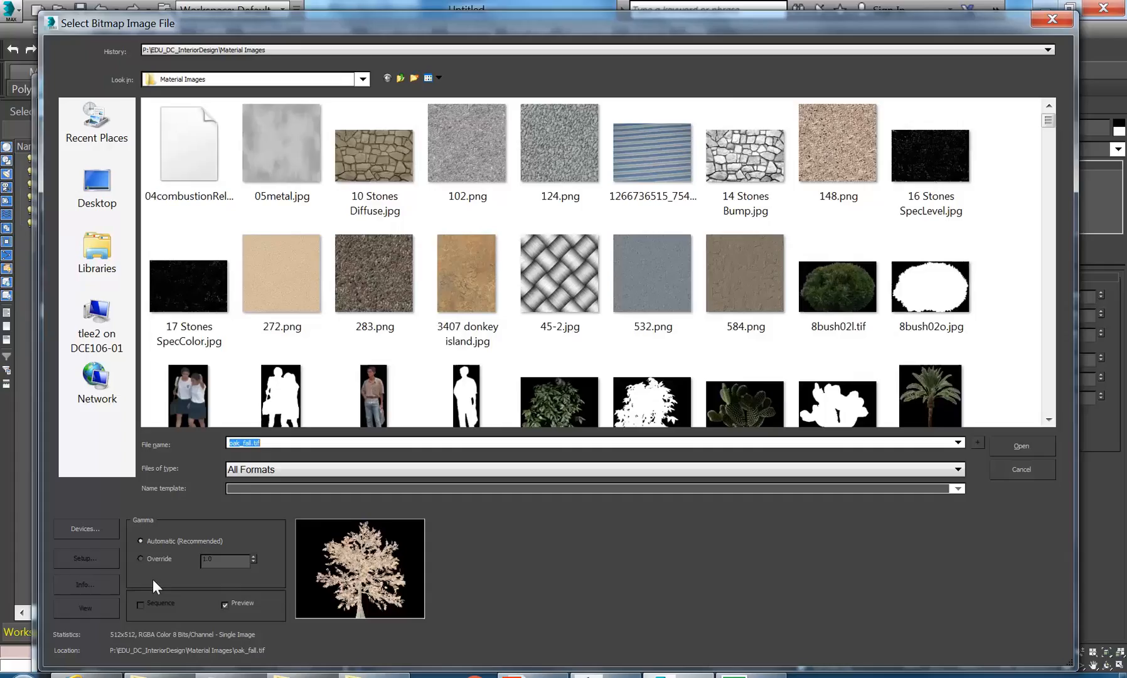
pyautogui.click(153, 578)
pyautogui.click(273, 79)
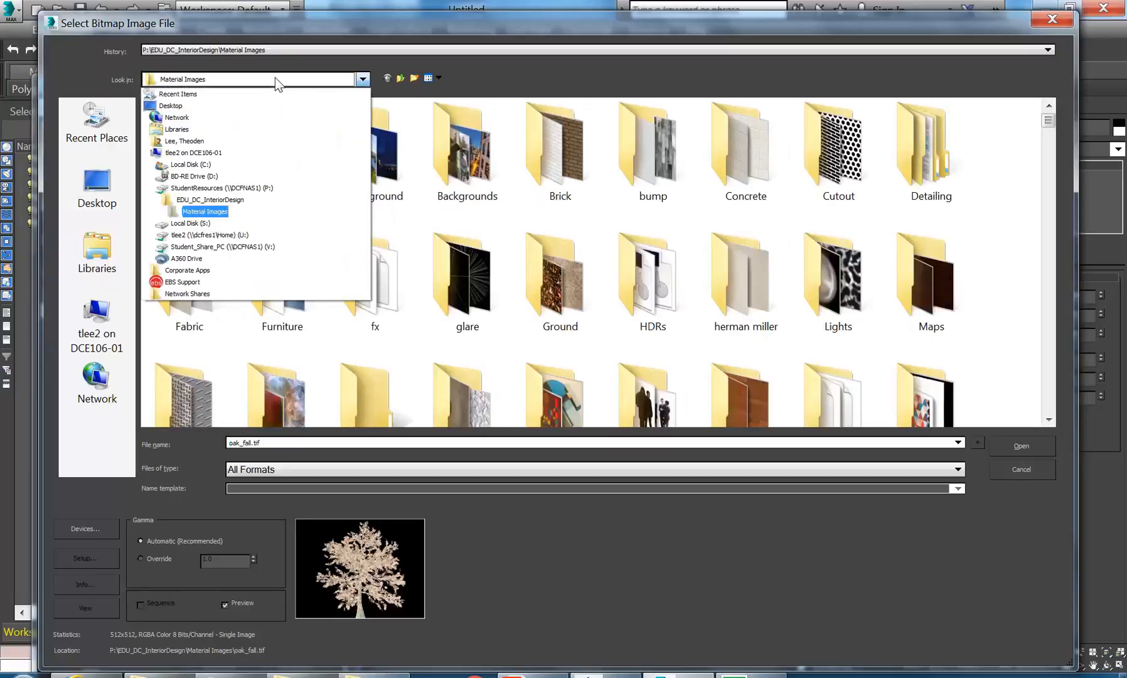
pyautogui.click(209, 236)
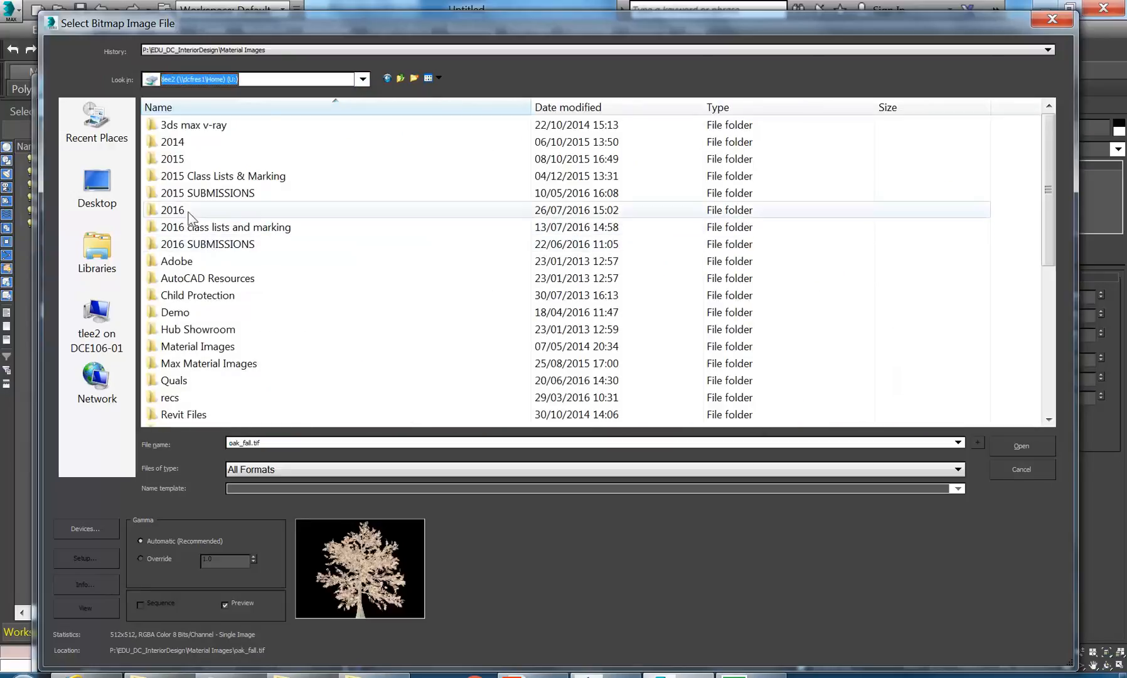
pyautogui.doubleClick(185, 209)
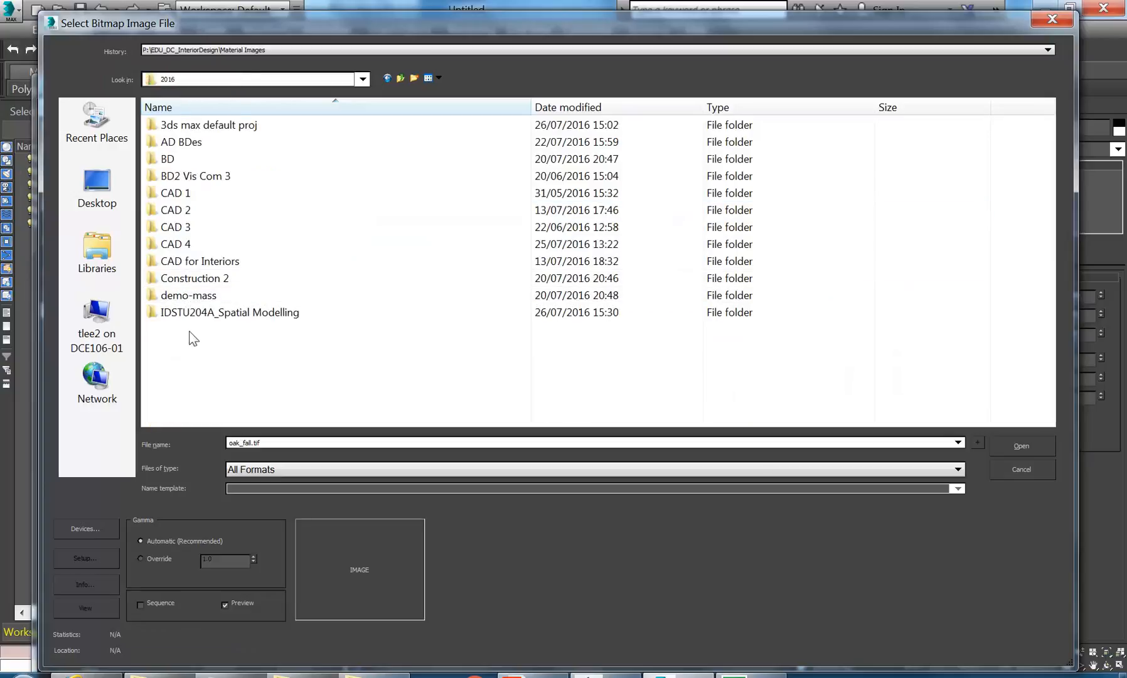
pyautogui.doubleClick(201, 314)
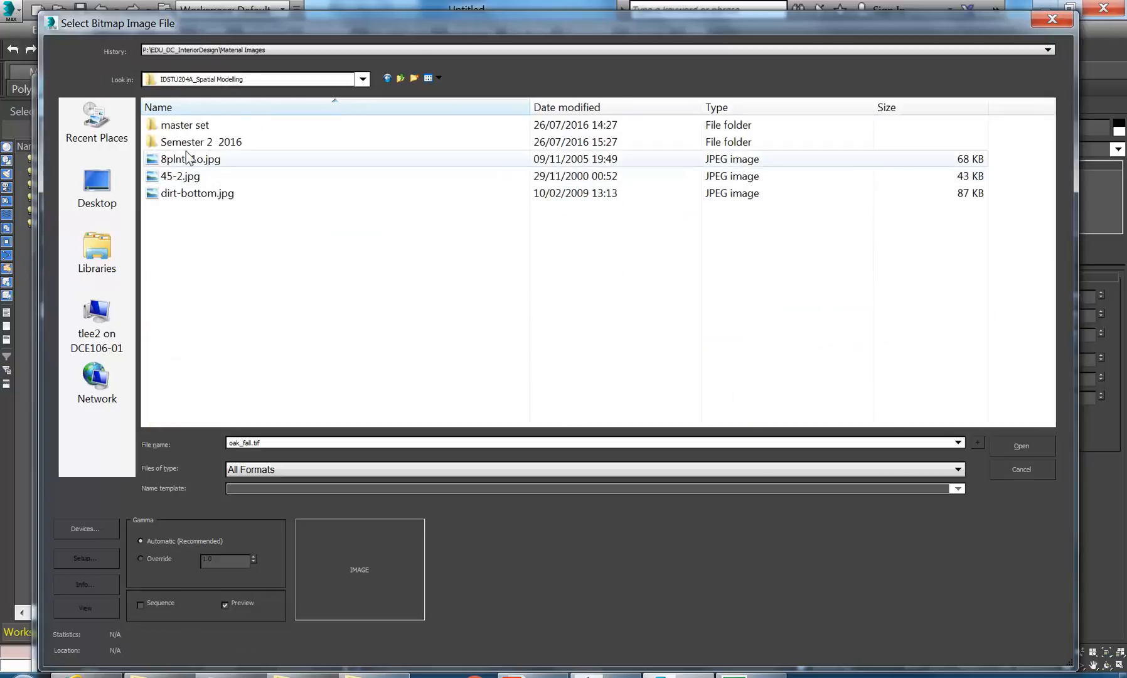
pyautogui.click(182, 194)
pyautogui.doubleClick(182, 194)
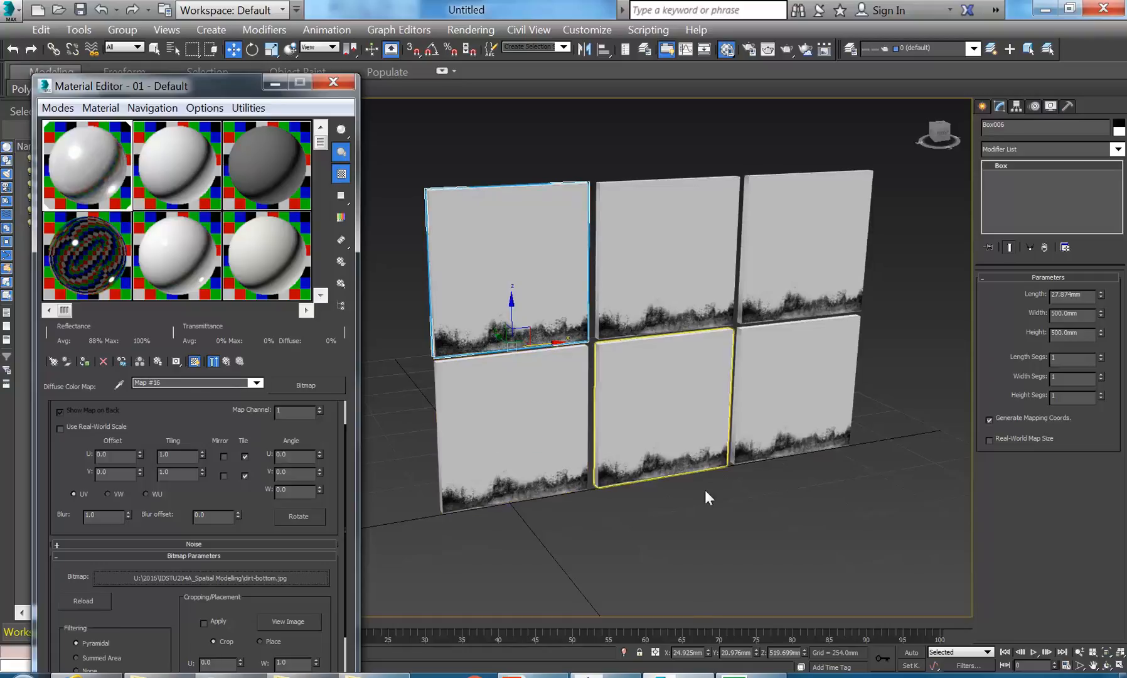
pyautogui.click(697, 600)
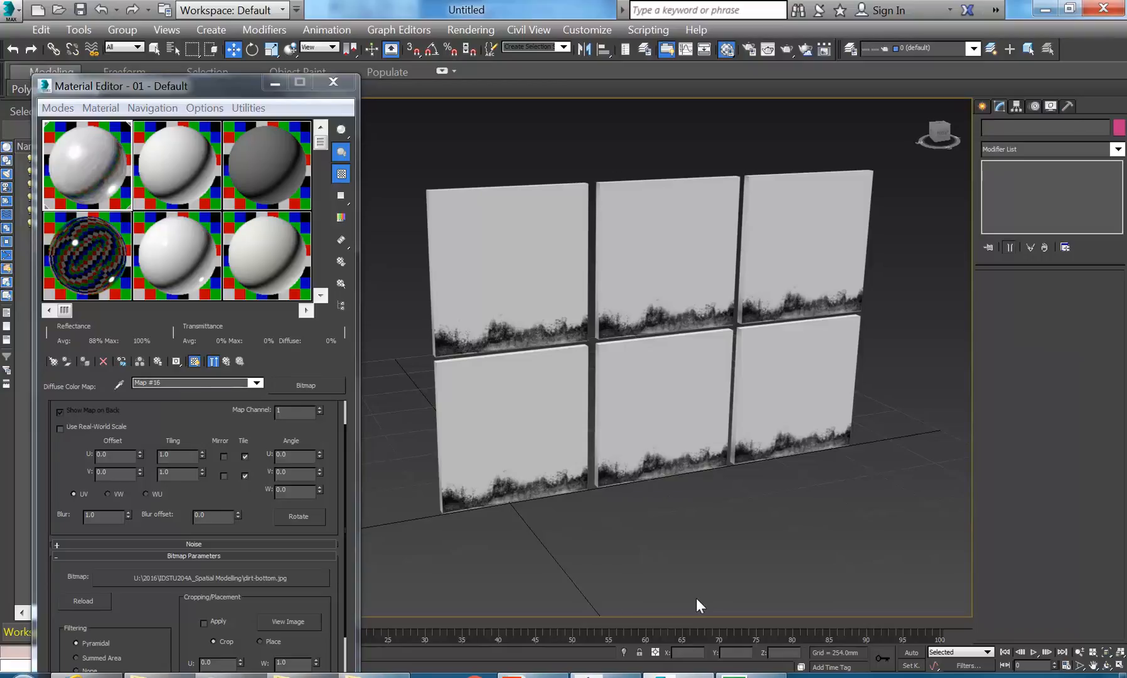
# Select the lower-left panel in the viewport
pyautogui.click(517, 437)
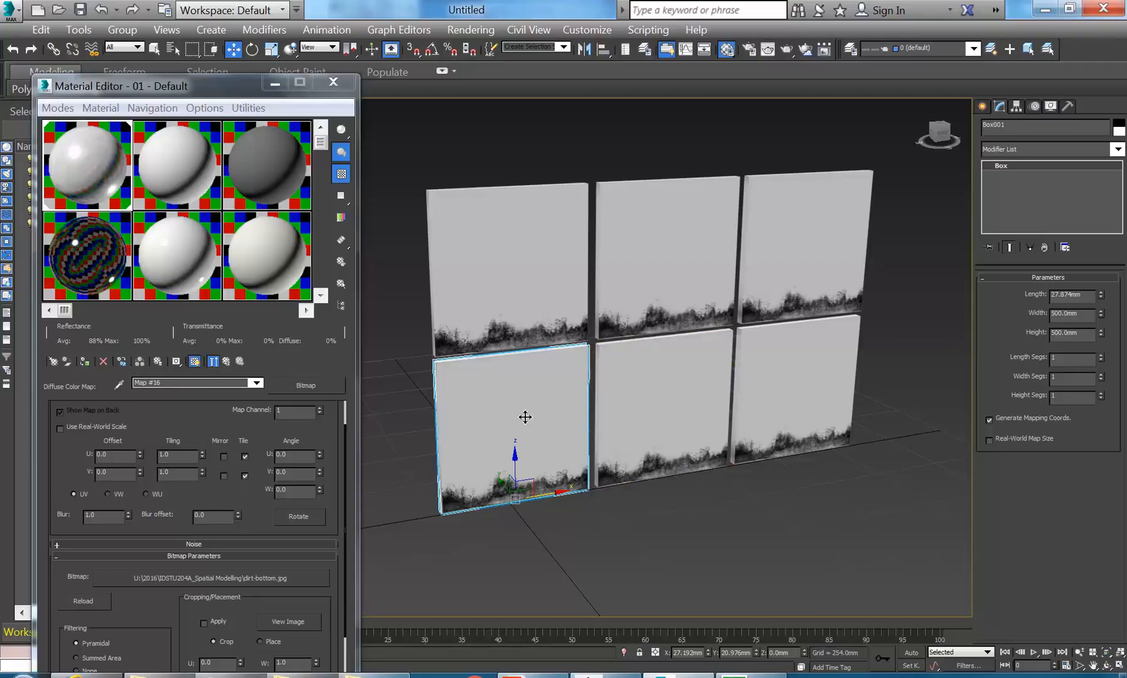
pyautogui.click(627, 513)
pyautogui.click(559, 400)
pyautogui.click(422, 379)
pyautogui.click(478, 394)
# Try mirroring the lower-left panel about the single X, Y and Z axes in Transform mode with No Clone
pyautogui.click(584, 48)
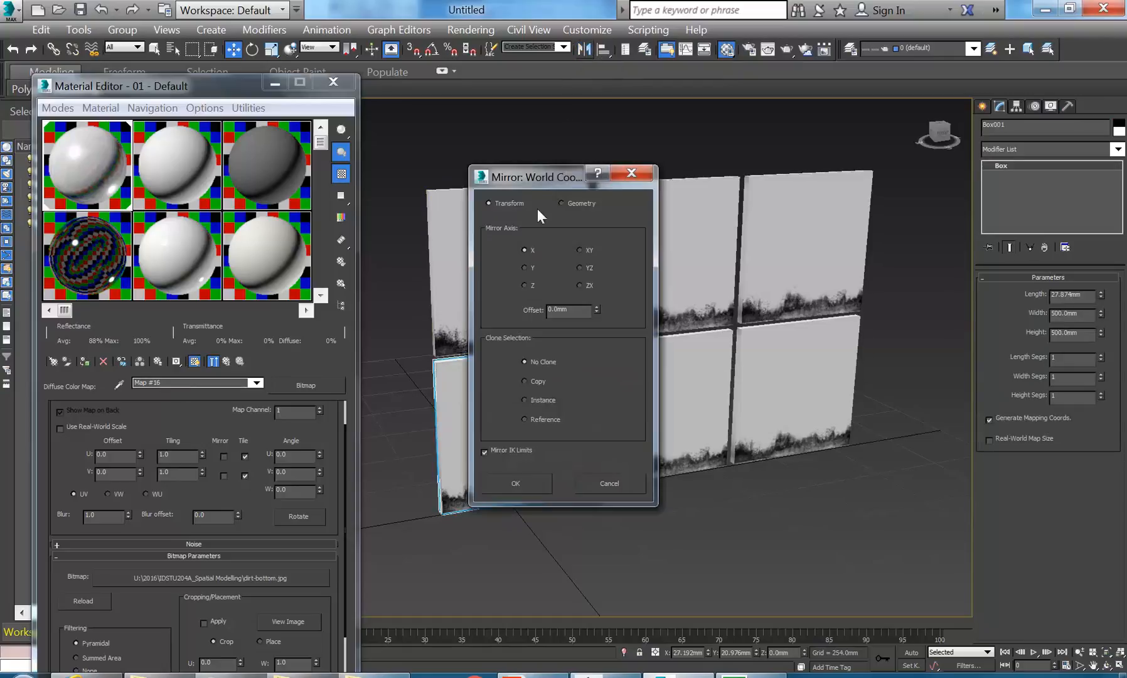
pyautogui.moveTo(549, 173); pyautogui.dragTo(810, 108)
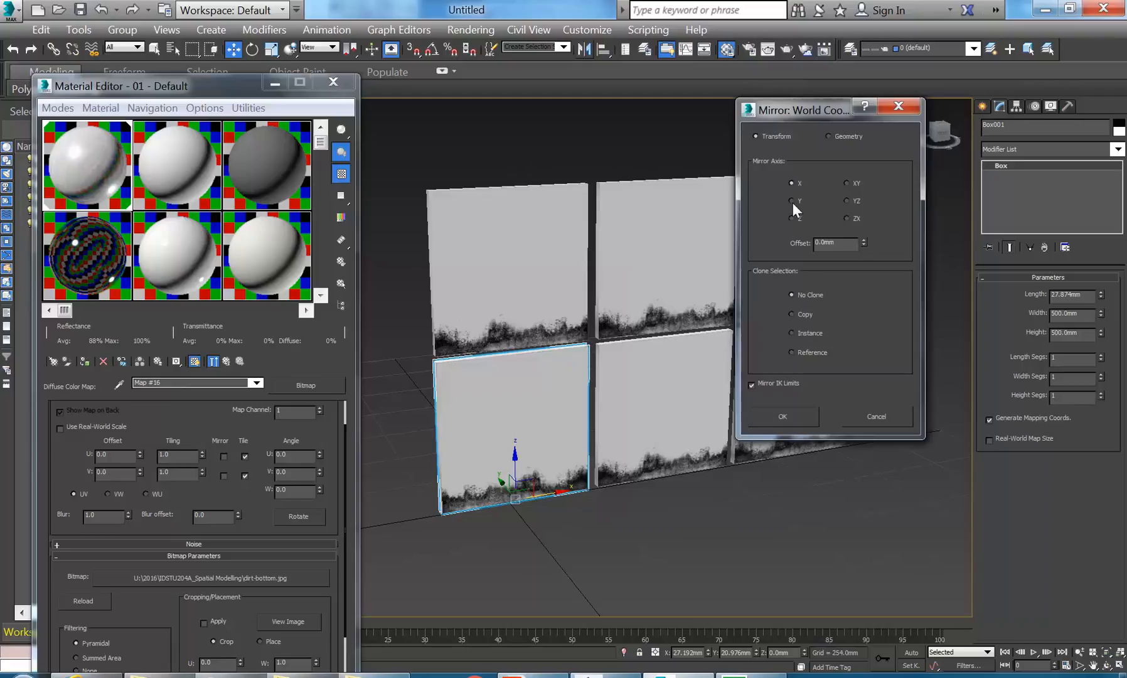
pyautogui.click(793, 220)
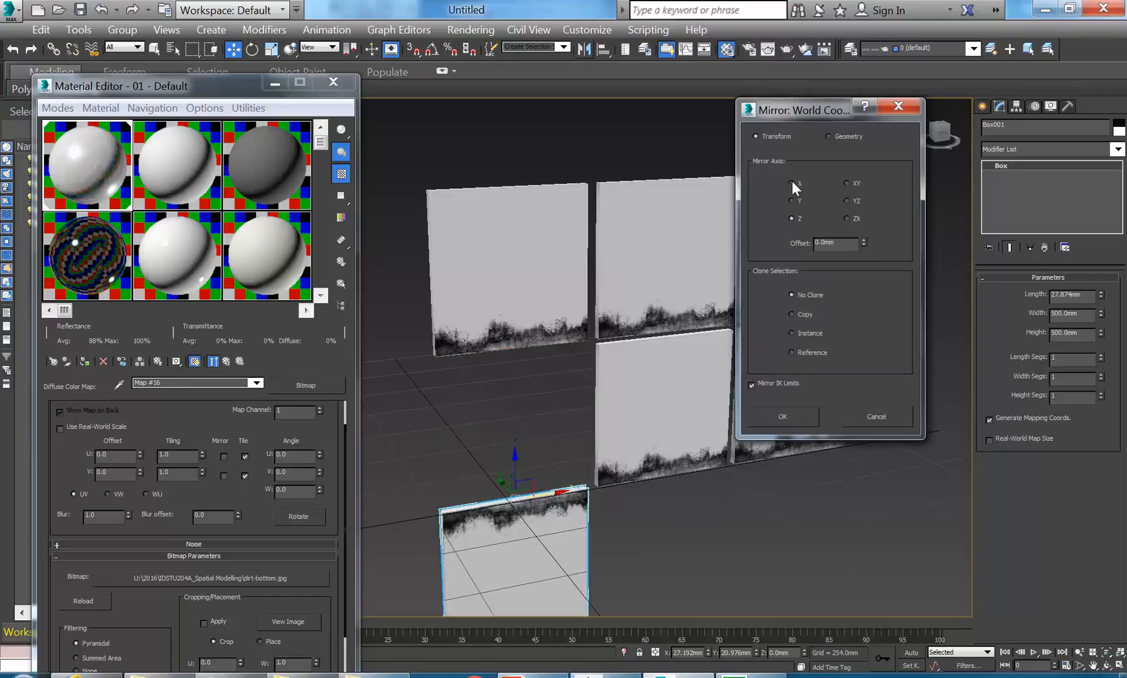
pyautogui.click(792, 183)
pyautogui.click(793, 219)
pyautogui.click(793, 184)
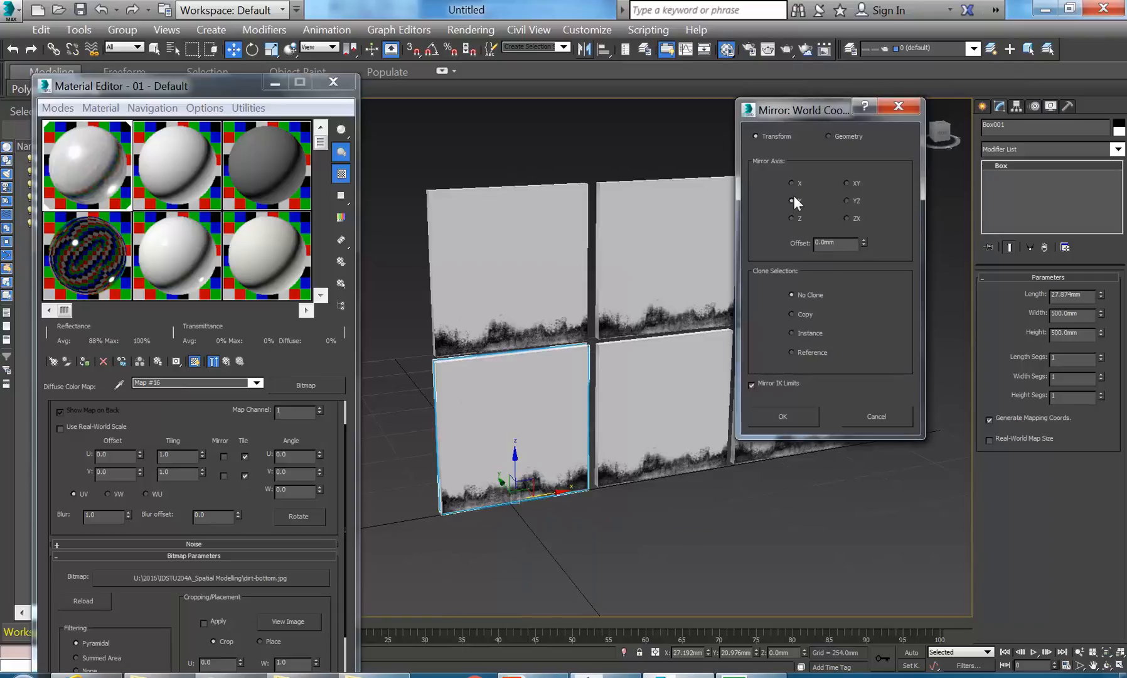
pyautogui.click(793, 200)
pyautogui.click(793, 183)
pyautogui.click(792, 184)
# Try Transform mirroring of the lower-left panel across XY, YZ and ZX, comparing these with the single-axis options
pyautogui.click(851, 182)
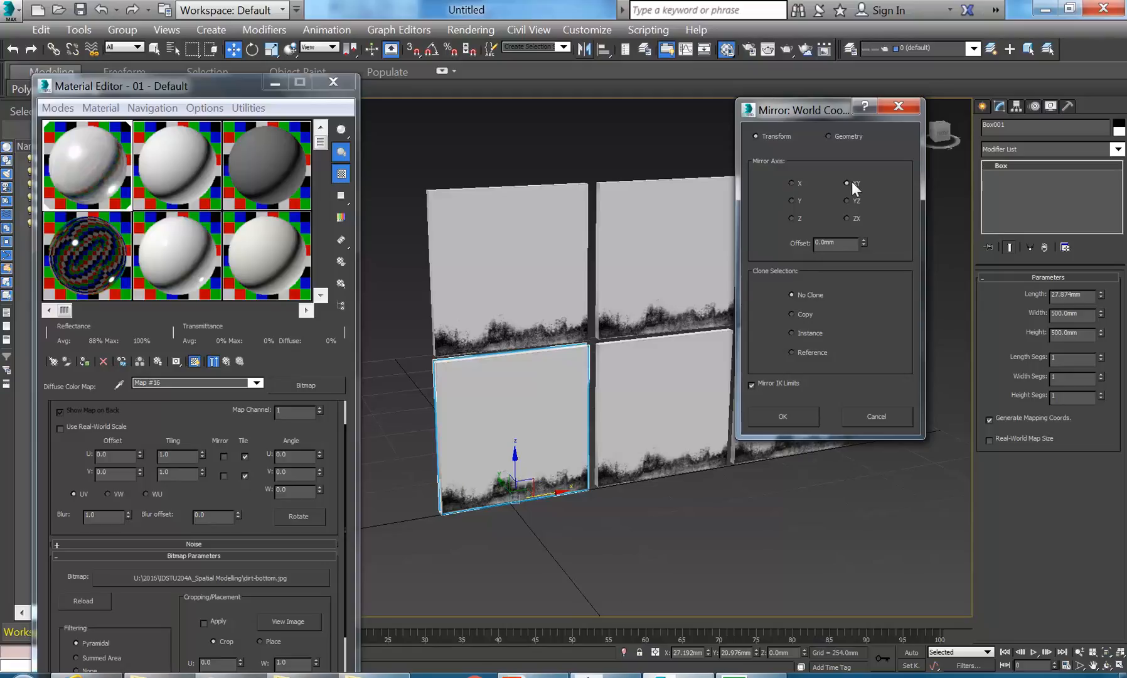
pyautogui.click(848, 200)
pyautogui.click(848, 183)
pyautogui.click(850, 201)
pyautogui.click(848, 219)
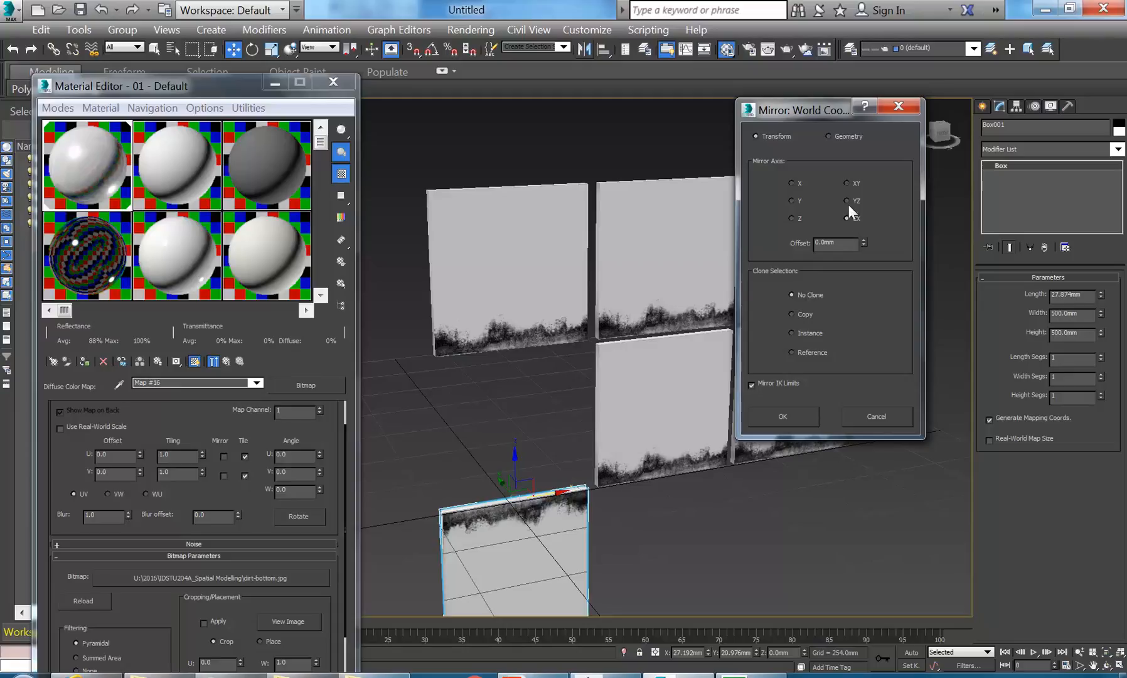
pyautogui.click(849, 184)
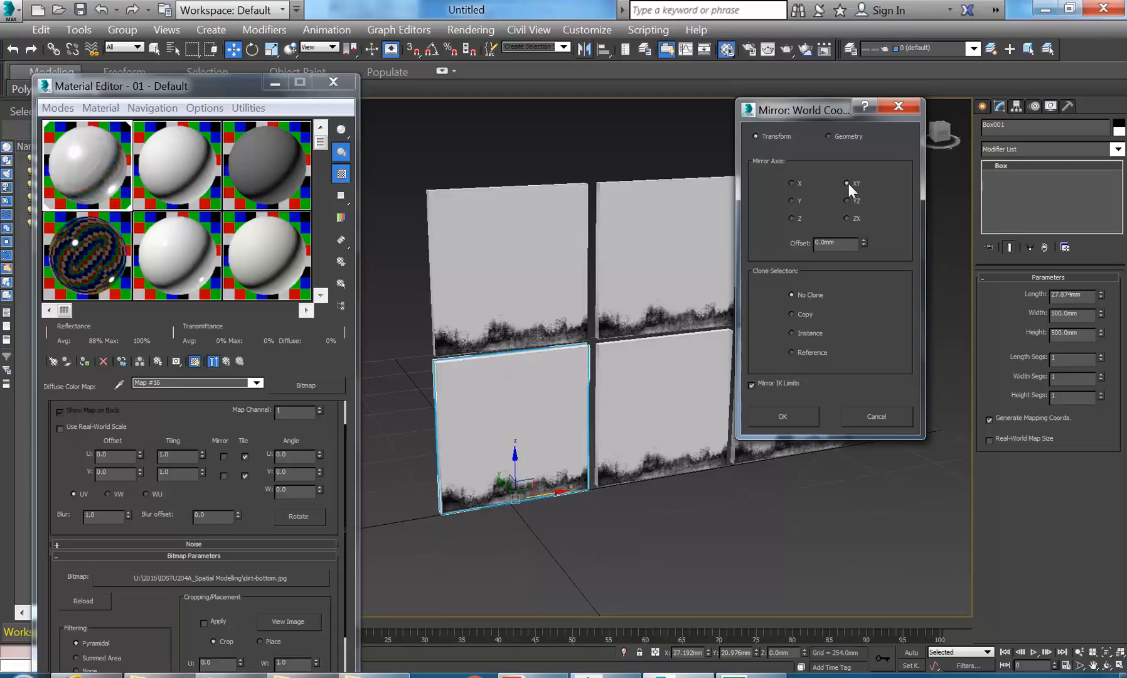
pyautogui.click(791, 183)
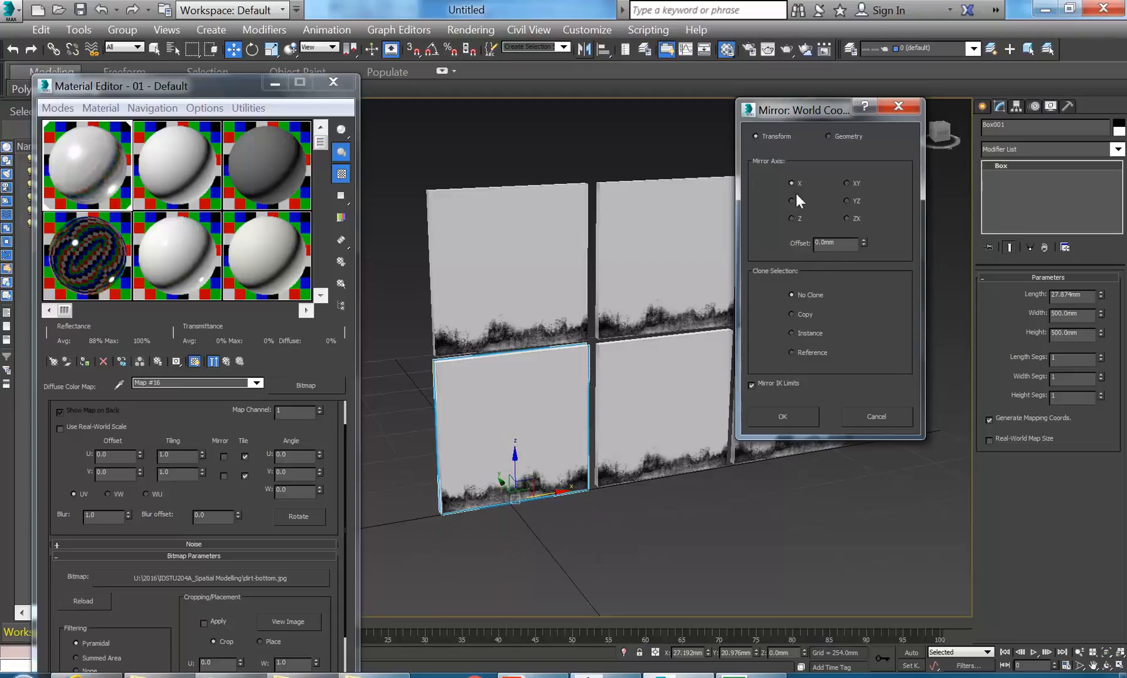
pyautogui.click(847, 183)
pyautogui.click(847, 201)
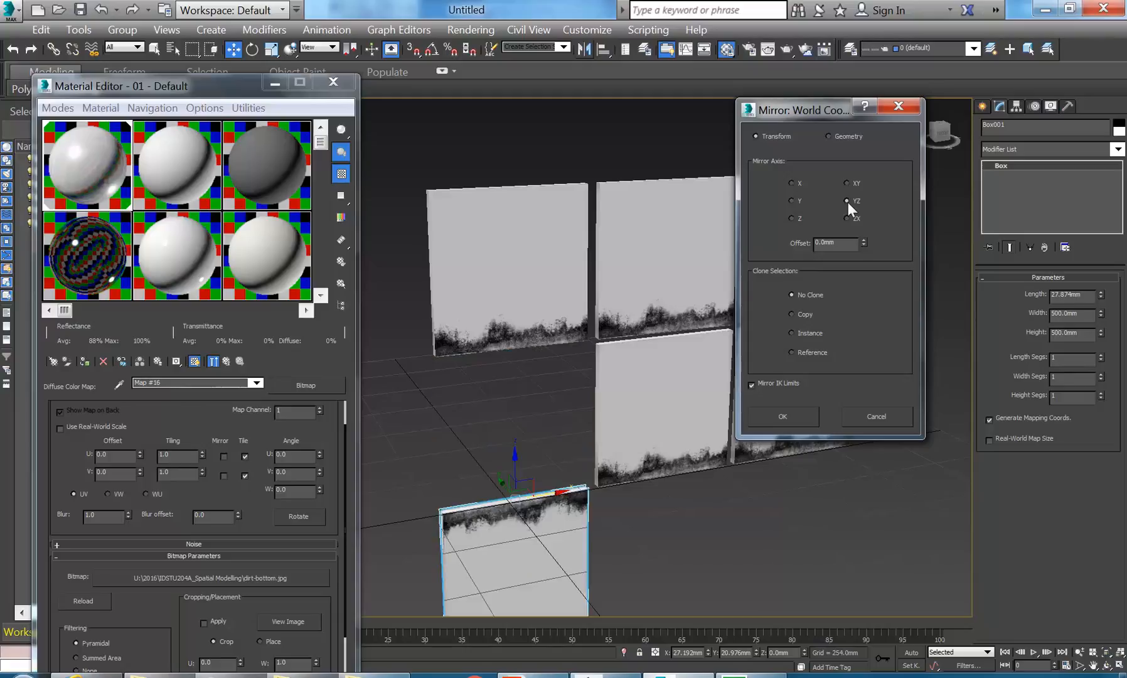
pyautogui.click(848, 182)
pyautogui.click(847, 200)
pyautogui.click(846, 218)
pyautogui.click(847, 200)
pyautogui.click(791, 183)
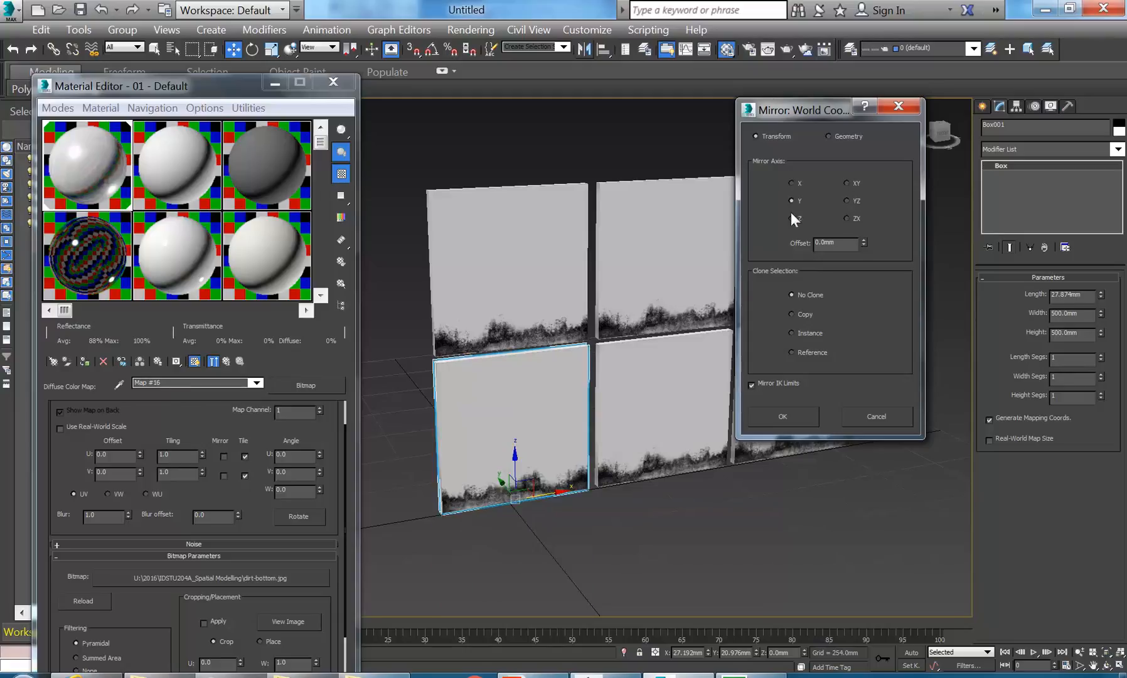
pyautogui.click(791, 218)
pyautogui.click(792, 183)
# Try mirroring the panel in Geometry mode with the X, XY, YZ and ZX options, and cancel the mirror
pyautogui.click(830, 137)
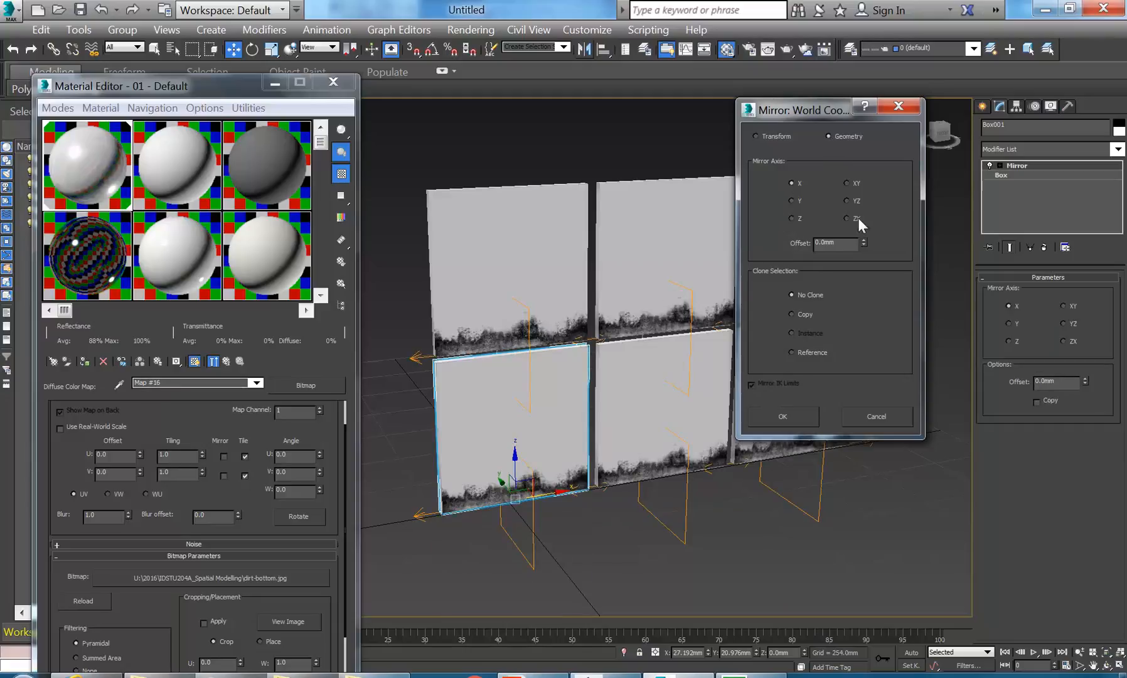
pyautogui.click(756, 135)
pyautogui.click(829, 136)
pyautogui.click(849, 199)
pyautogui.click(849, 190)
pyautogui.click(850, 202)
pyautogui.click(849, 217)
pyautogui.click(850, 202)
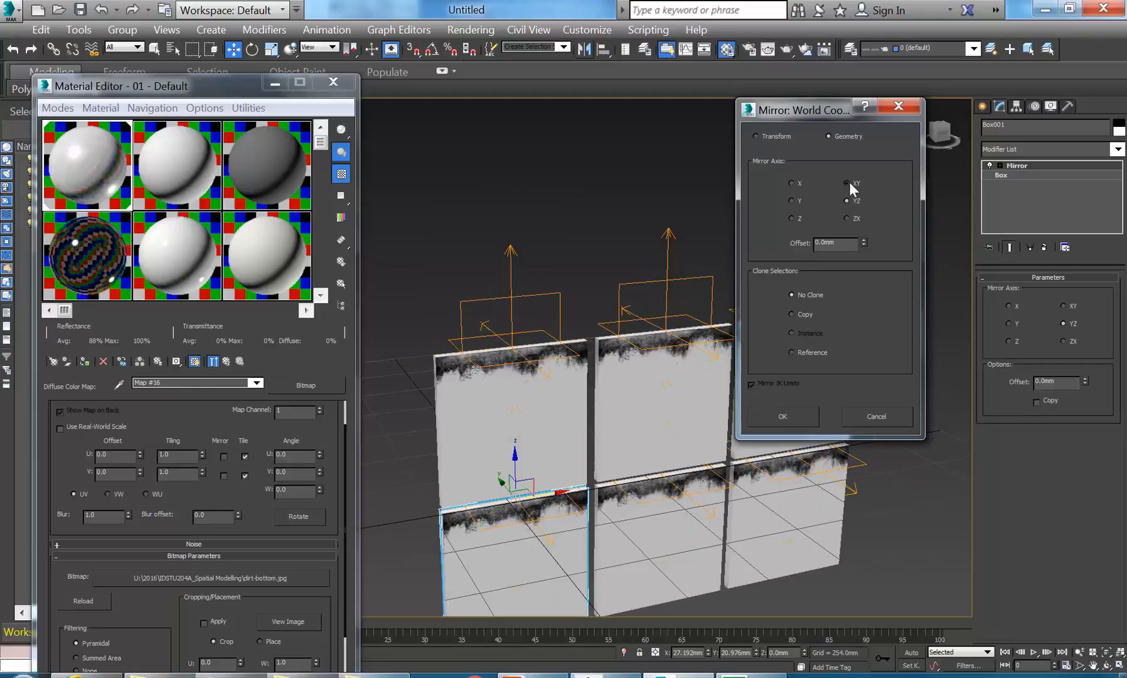
pyautogui.click(850, 184)
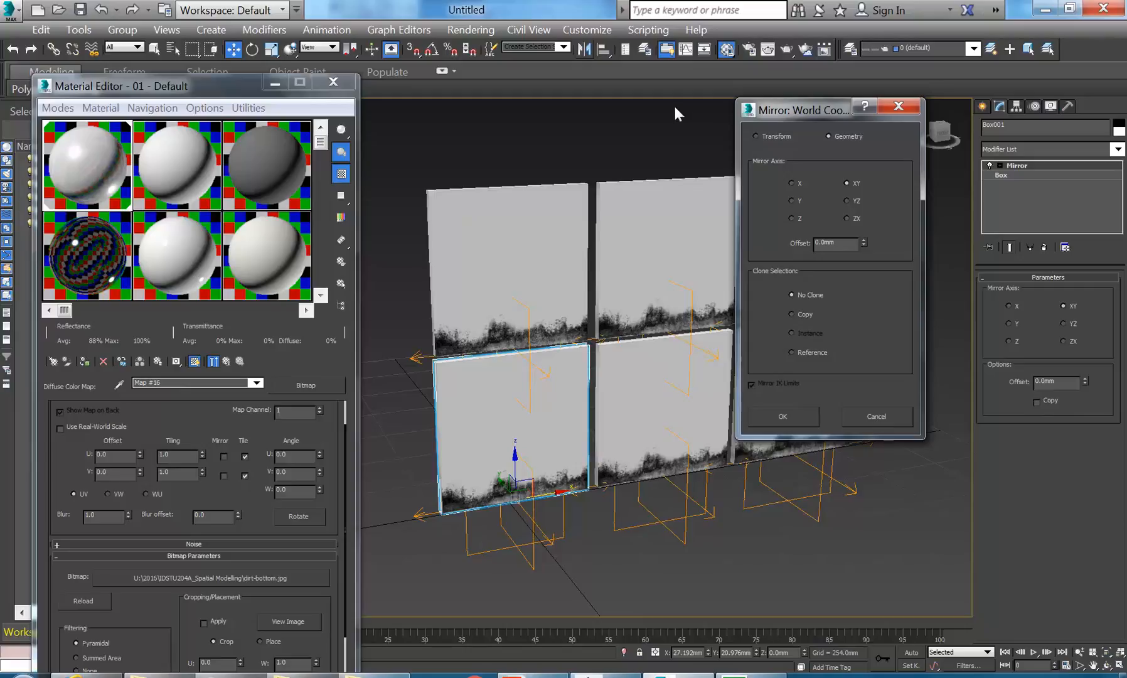
pyautogui.click(884, 419)
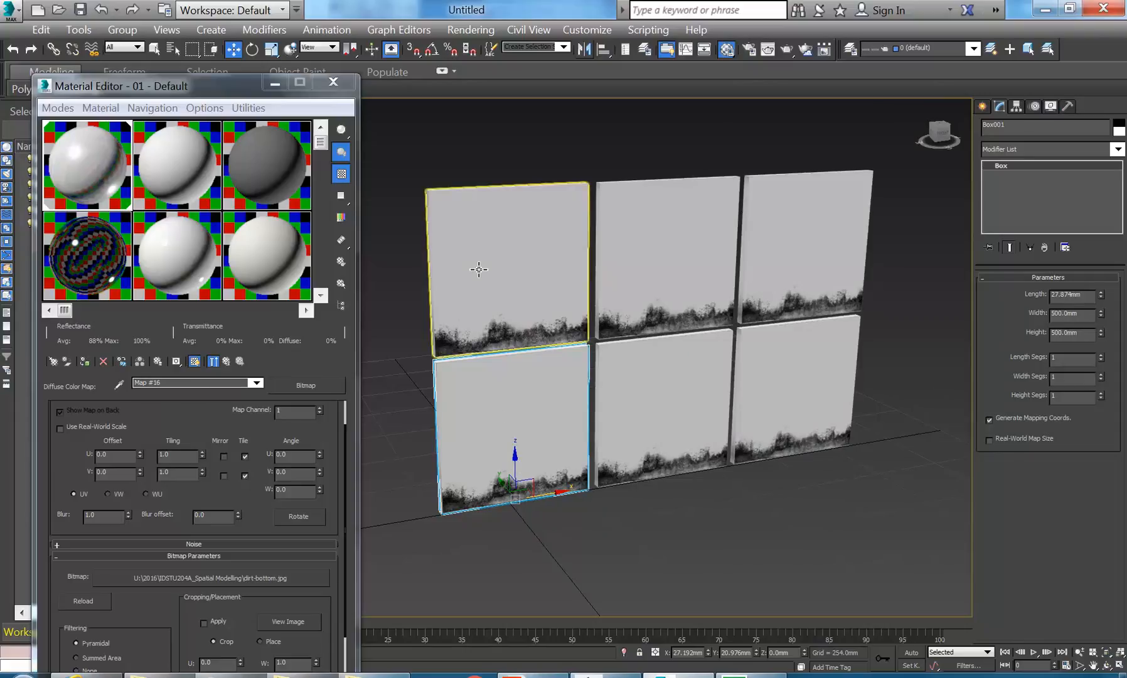
# Center the lower-left panel's pivot to the object with Affect Pivot Only, and leave pivot editing
pyautogui.click(346, 49)
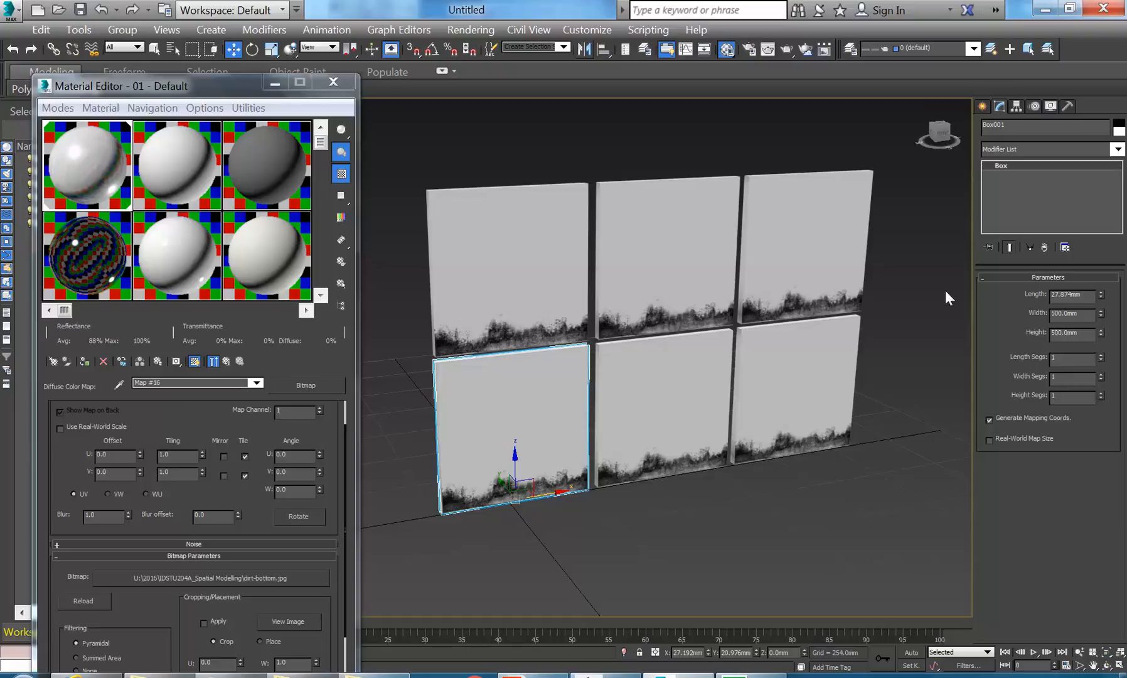
pyautogui.click(1018, 108)
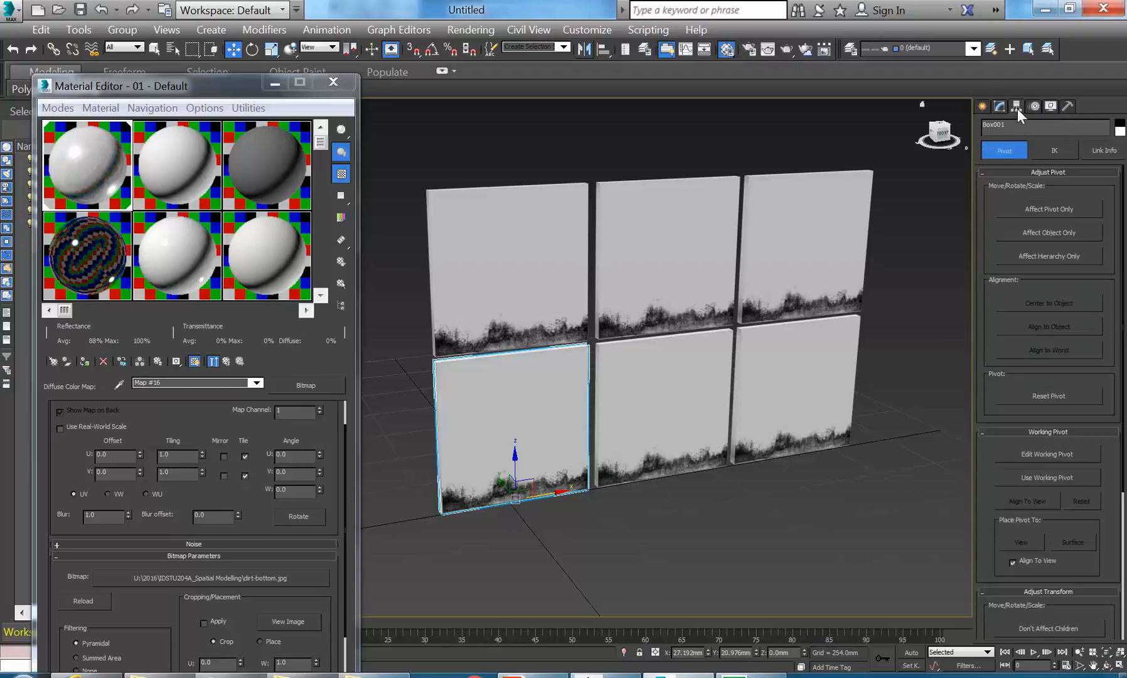
pyautogui.click(1031, 208)
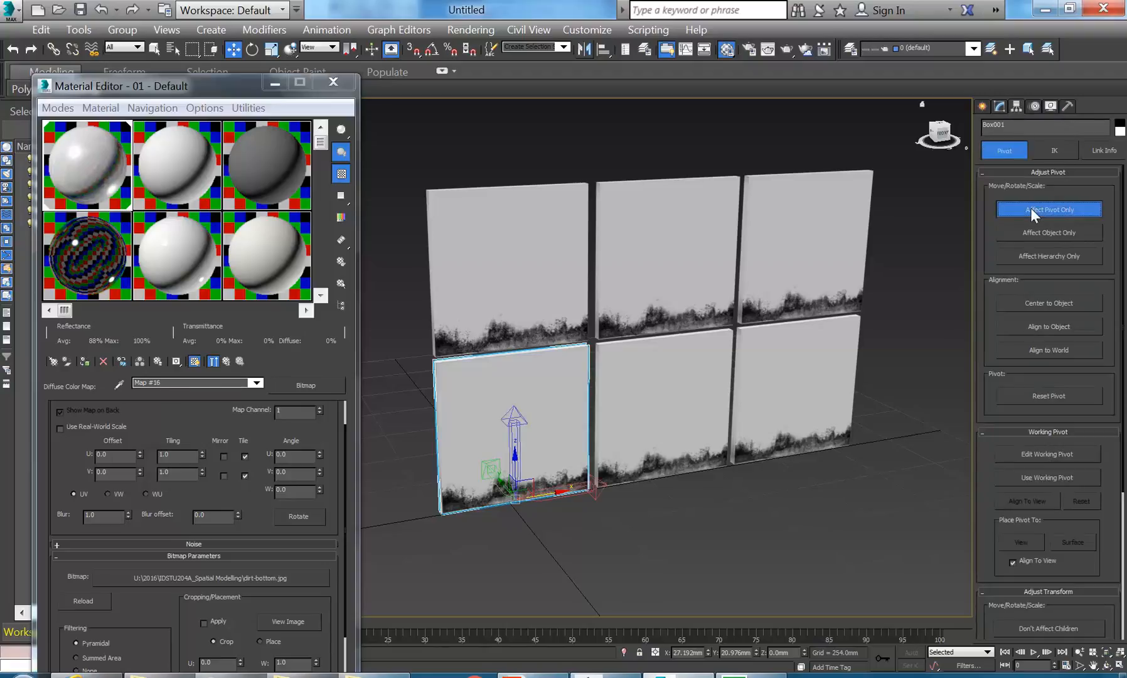
pyautogui.click(1042, 301)
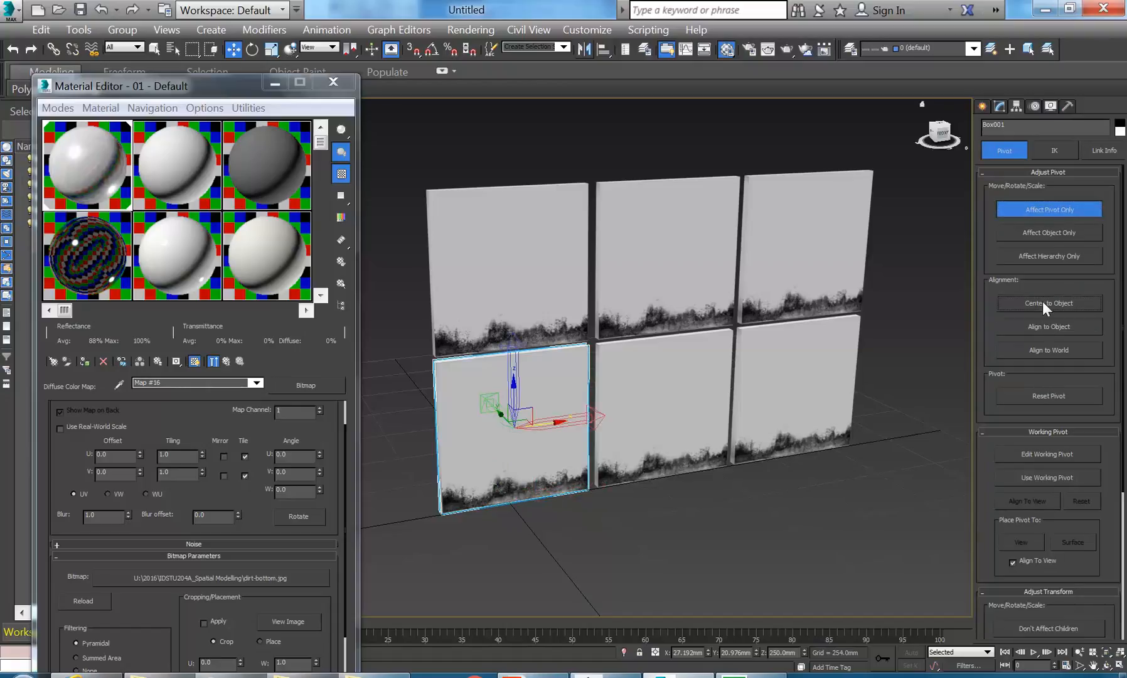
pyautogui.click(1045, 210)
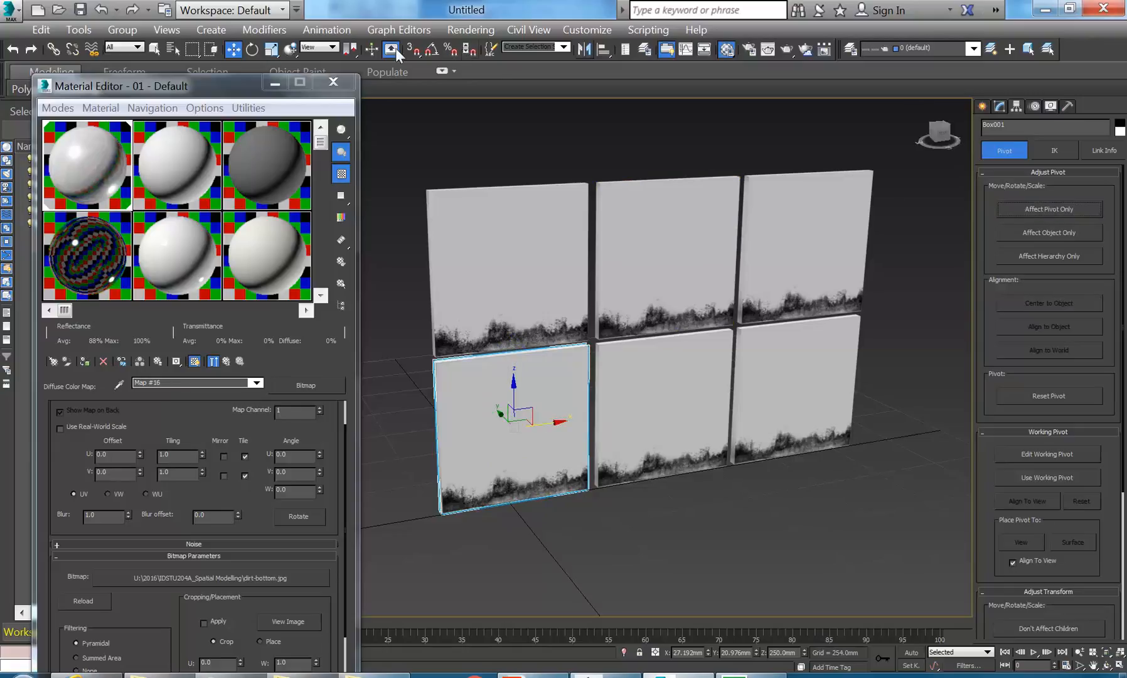
# Start a Transform mirror of the lower-left panel with No Clone, and compare the Z, Y and X axes
pyautogui.click(584, 49)
pyautogui.moveTo(537, 169); pyautogui.dragTo(233, 90)
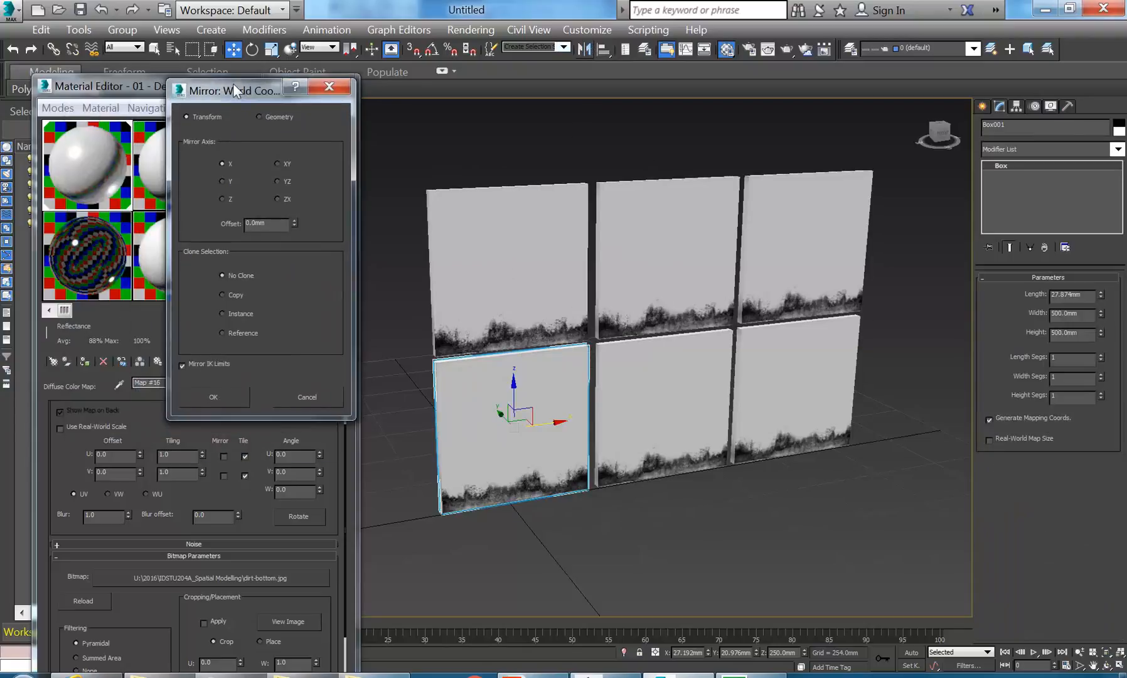
pyautogui.click(223, 199)
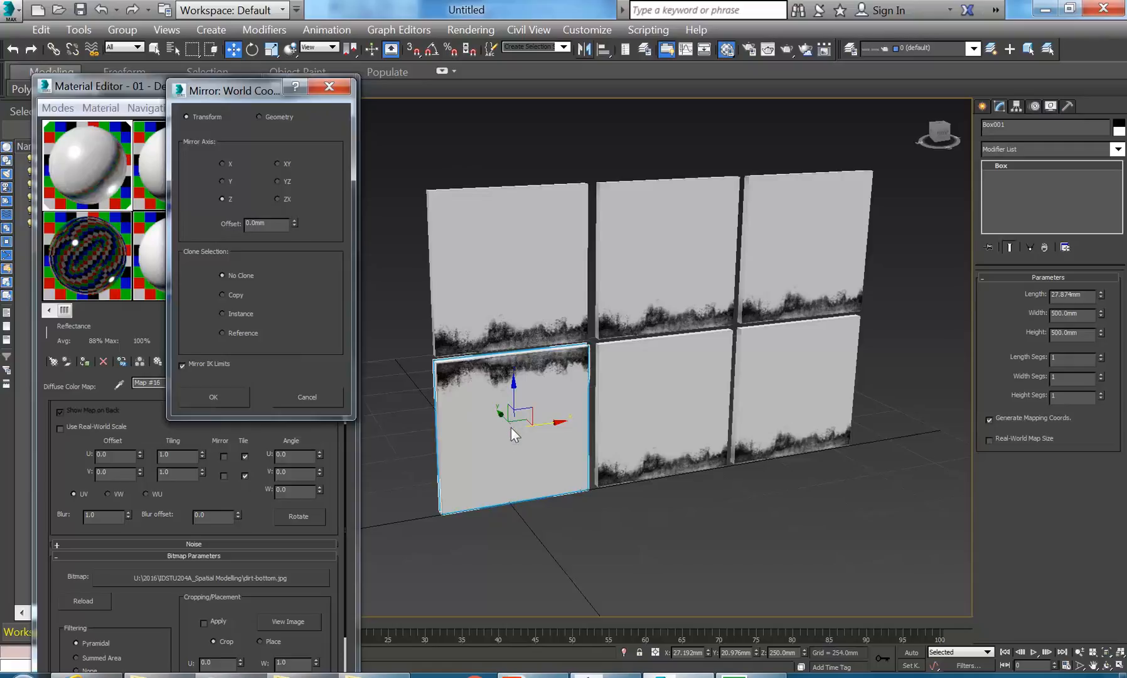
pyautogui.click(222, 182)
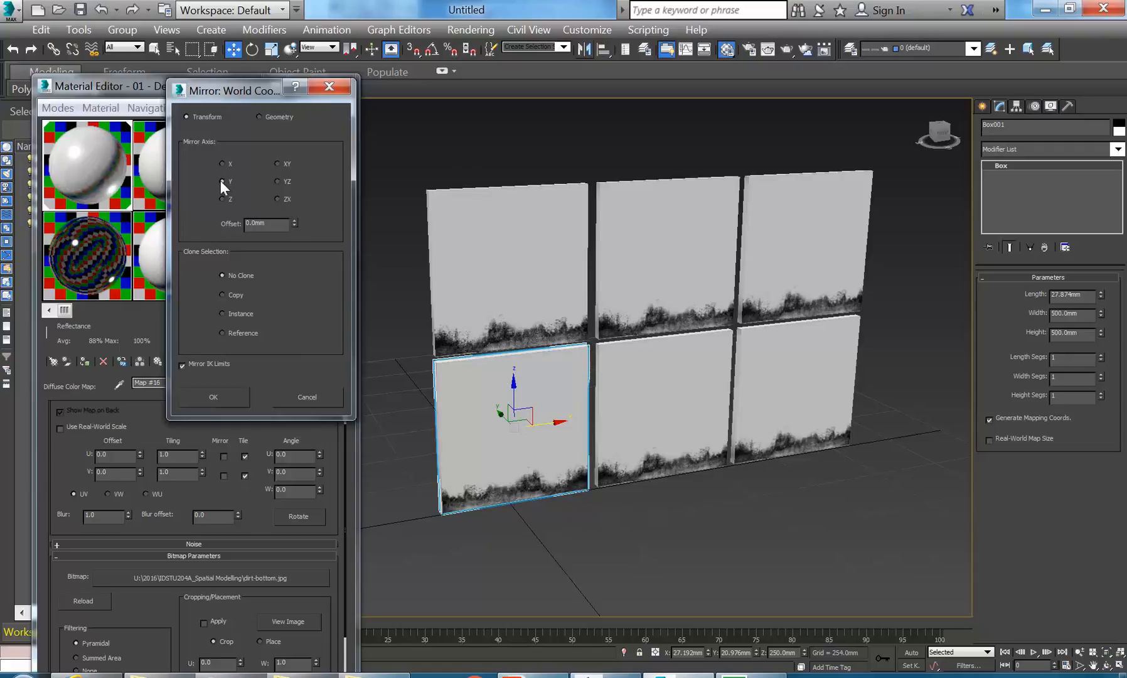
pyautogui.click(222, 164)
# Compare mirroring the lower-left panel across XY, YZ and ZX, checking XY against the single X axis
pyautogui.click(280, 166)
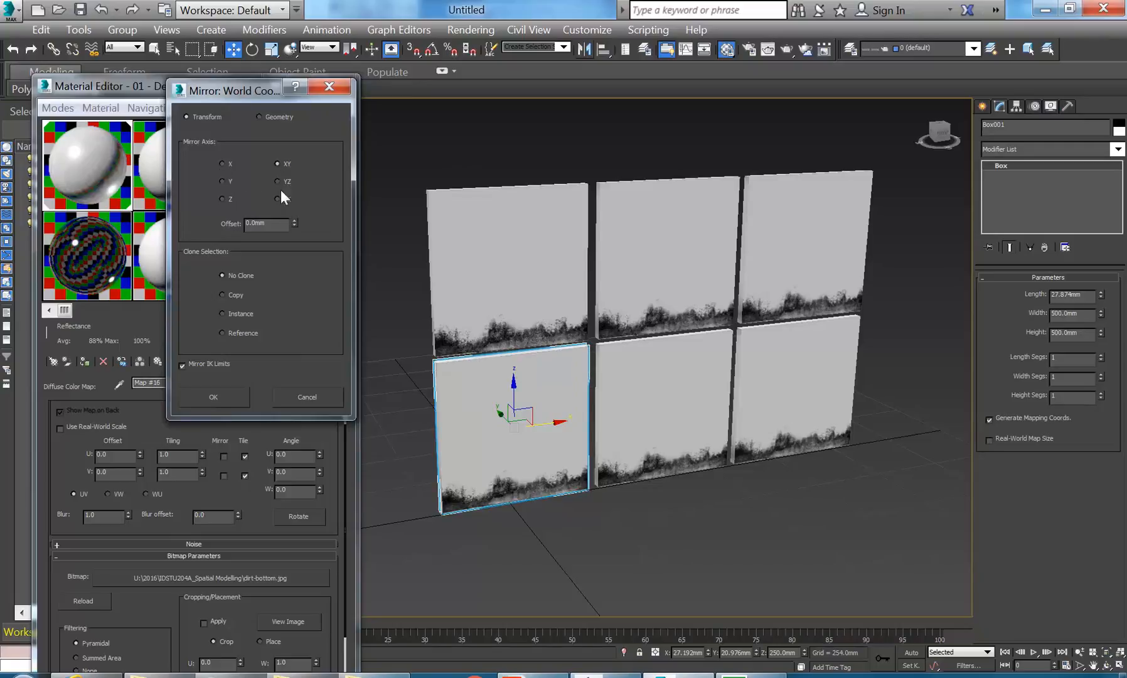
pyautogui.click(280, 198)
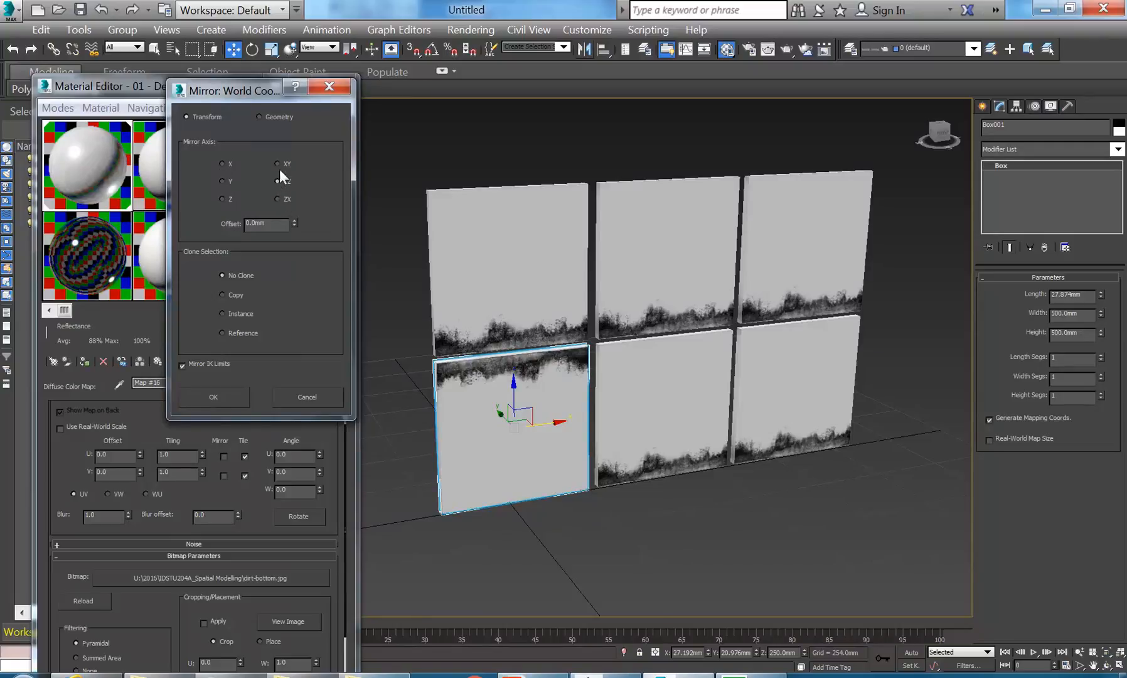
pyautogui.click(281, 164)
pyautogui.click(281, 180)
pyautogui.click(280, 163)
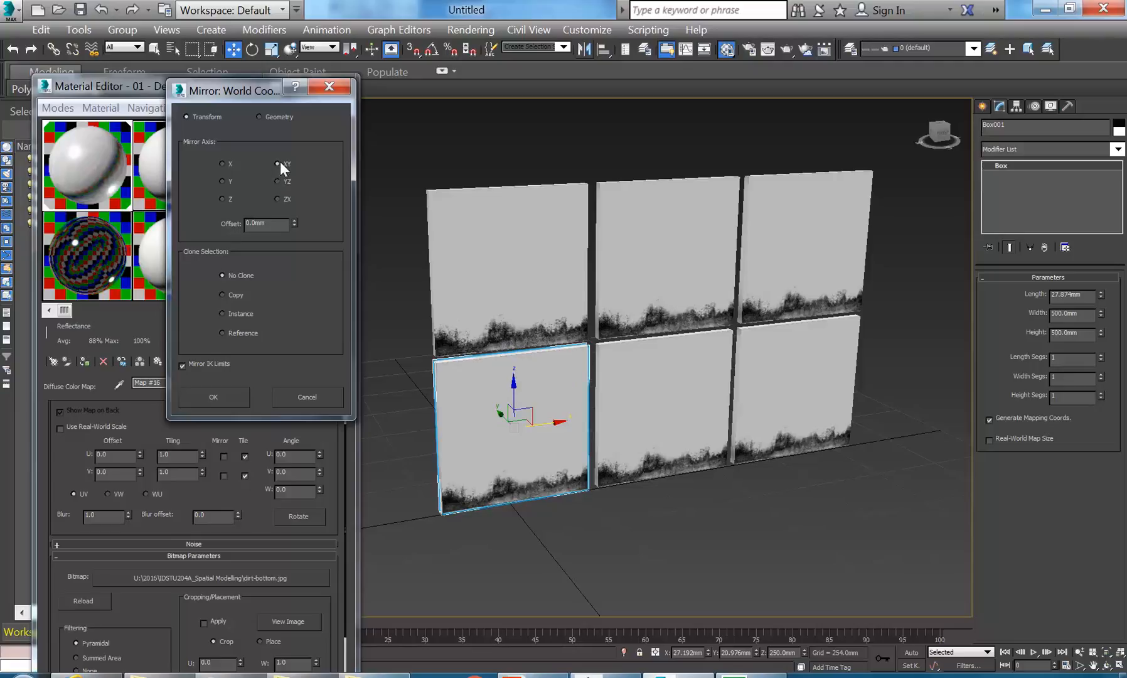
pyautogui.click(280, 198)
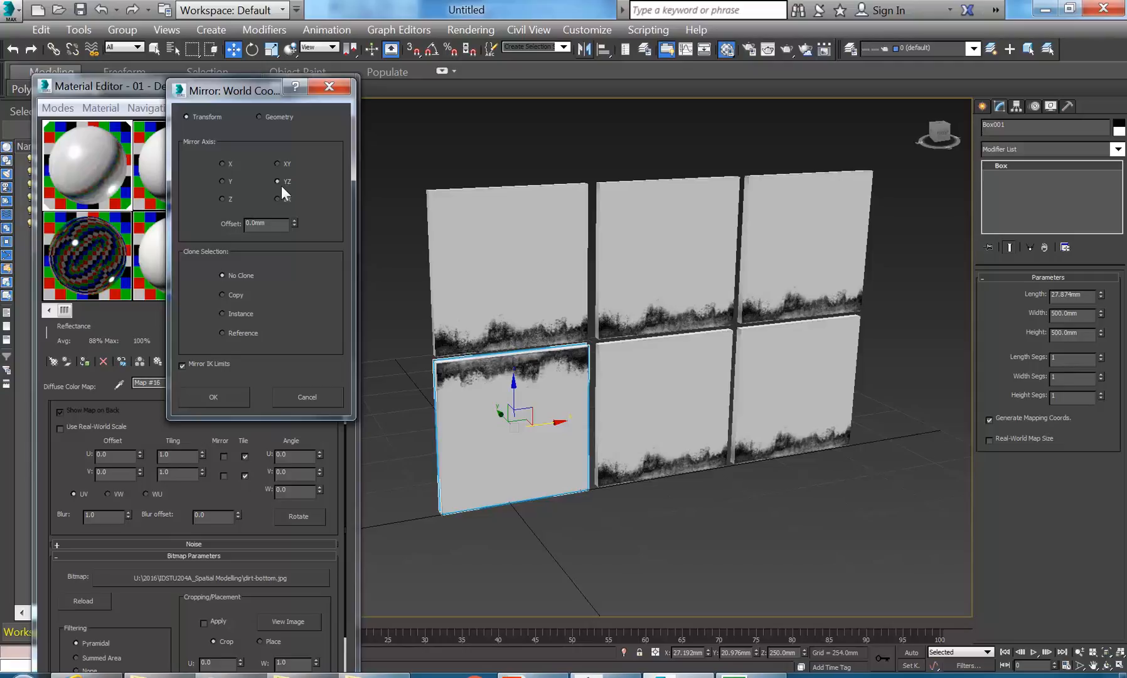
pyautogui.click(280, 163)
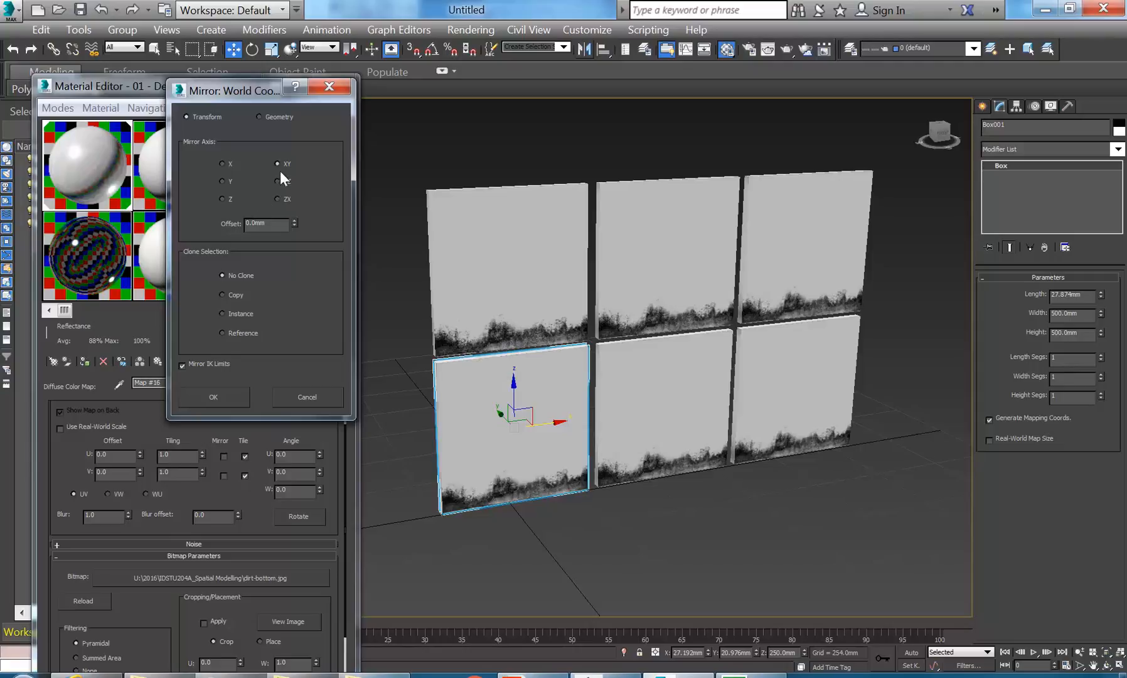
pyautogui.click(220, 164)
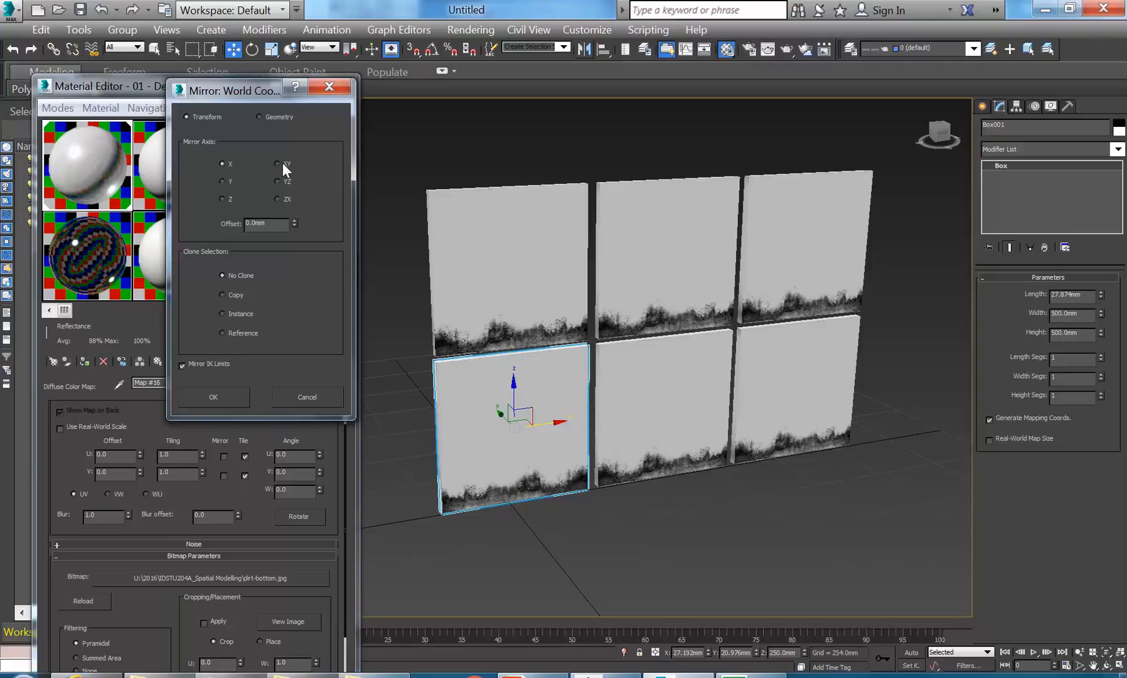
pyautogui.click(279, 163)
pyautogui.click(226, 164)
pyautogui.click(278, 164)
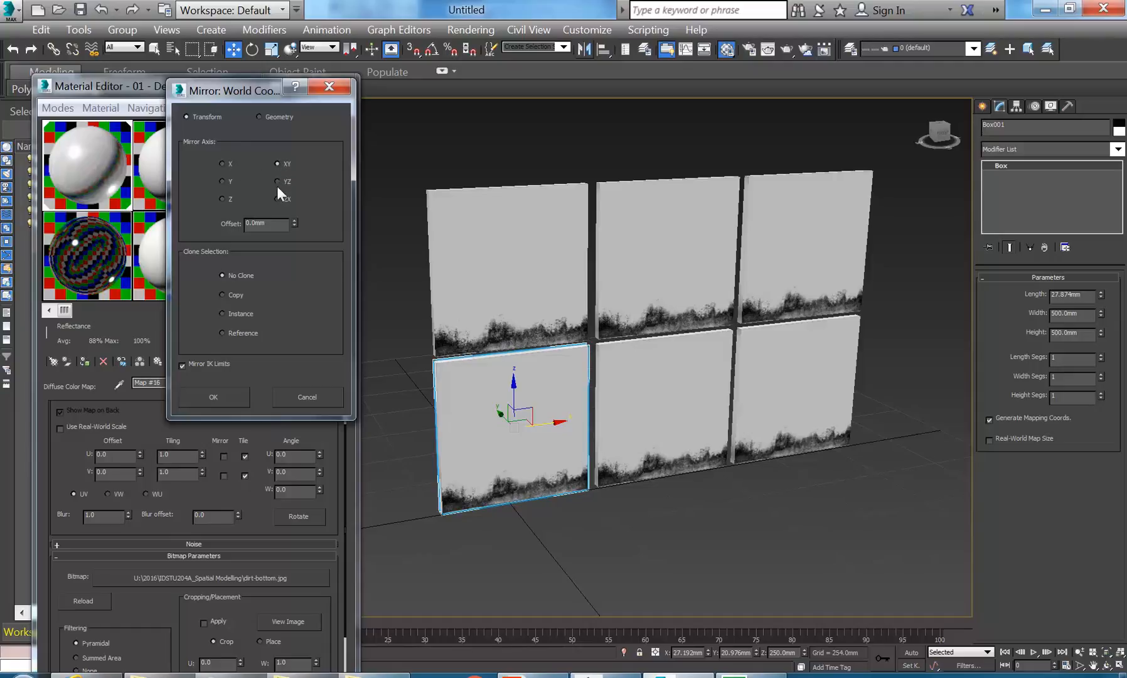
# Mirror the lower-left panel across YZ with No Clone and accept the result
pyautogui.click(278, 182)
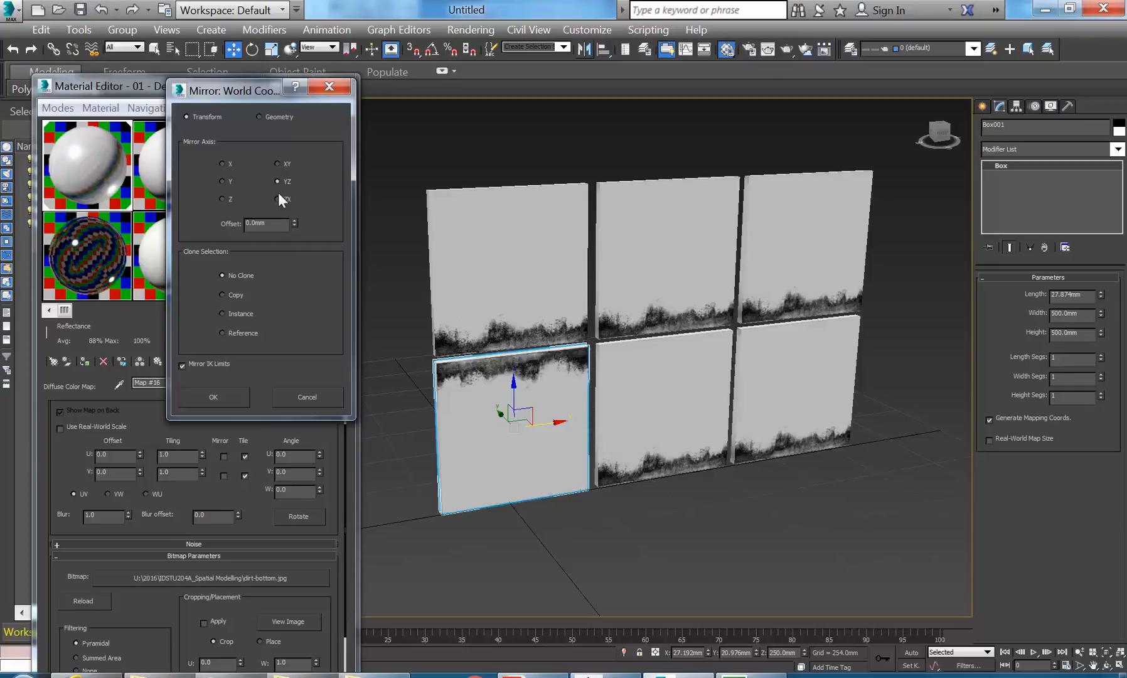
pyautogui.click(278, 200)
pyautogui.click(278, 199)
pyautogui.click(214, 397)
# Center the lower-middle panel's pivot to the object with Affect Pivot Only, and leave pivot editing
pyautogui.click(630, 396)
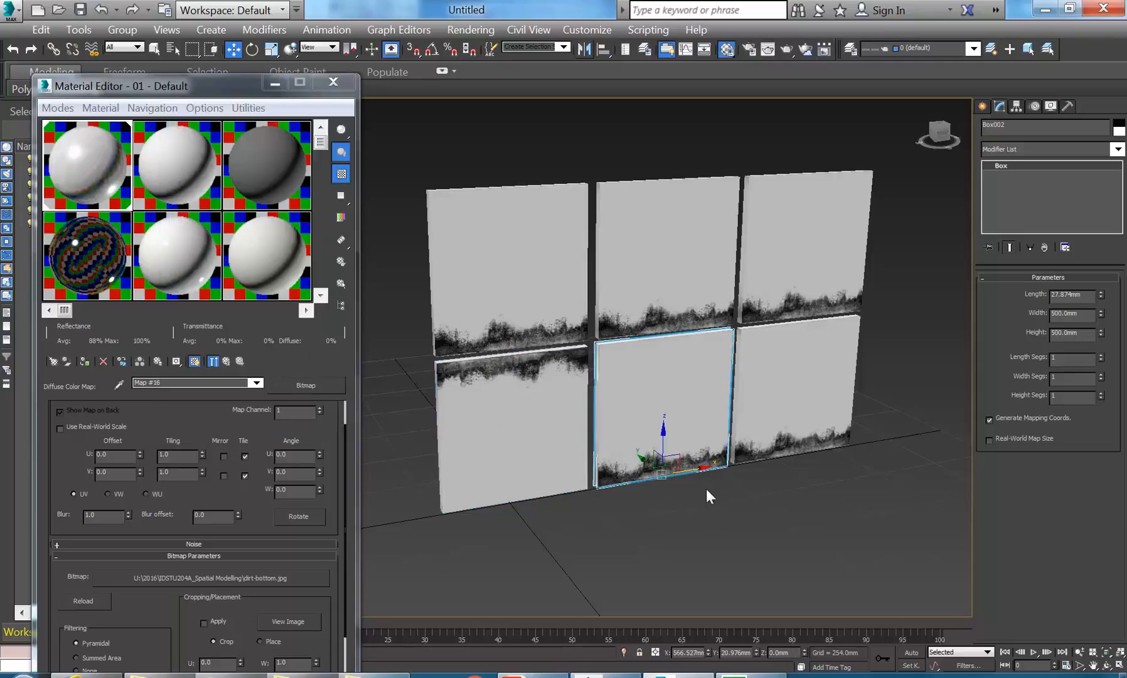
pyautogui.click(1016, 106)
pyautogui.click(1033, 209)
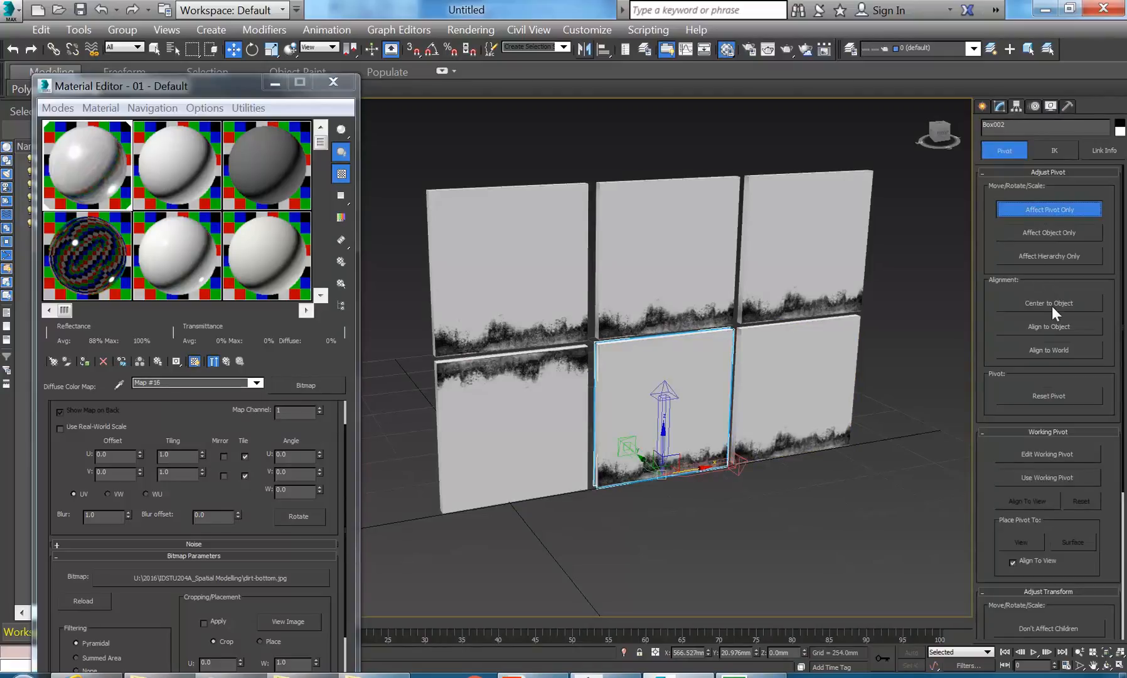
pyautogui.click(1052, 305)
pyautogui.click(1032, 209)
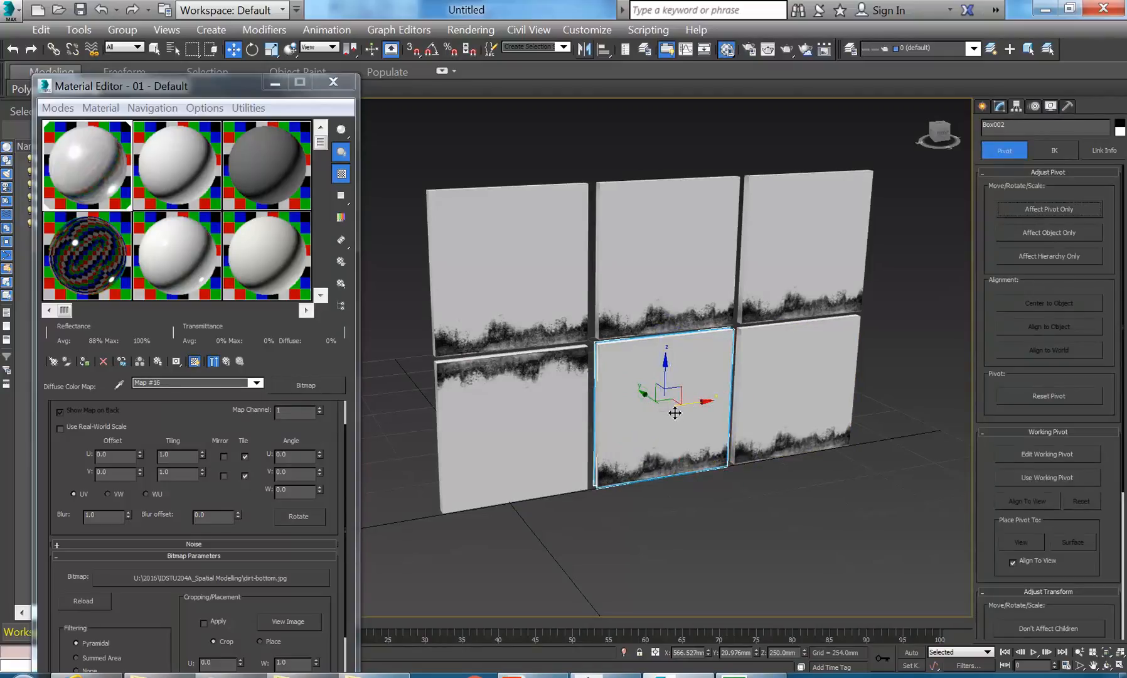
# Mirror the lower-middle panel across YZ in Transform mode with No Clone
pyautogui.click(580, 50)
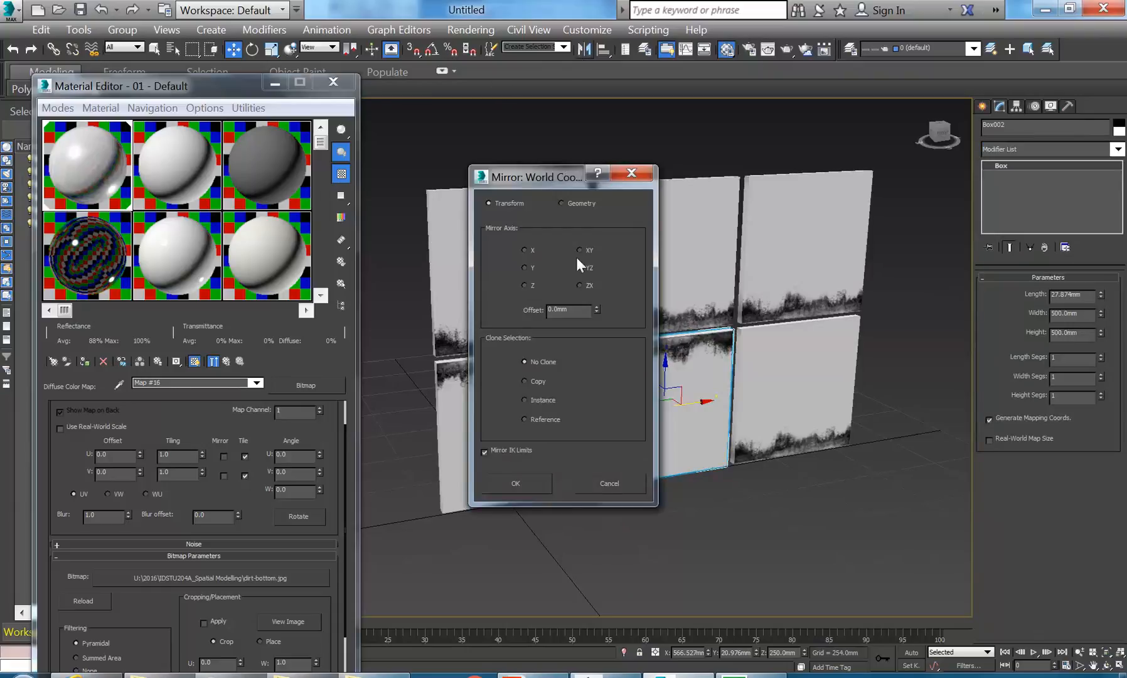
pyautogui.moveTo(570, 177); pyautogui.dragTo(288, 102)
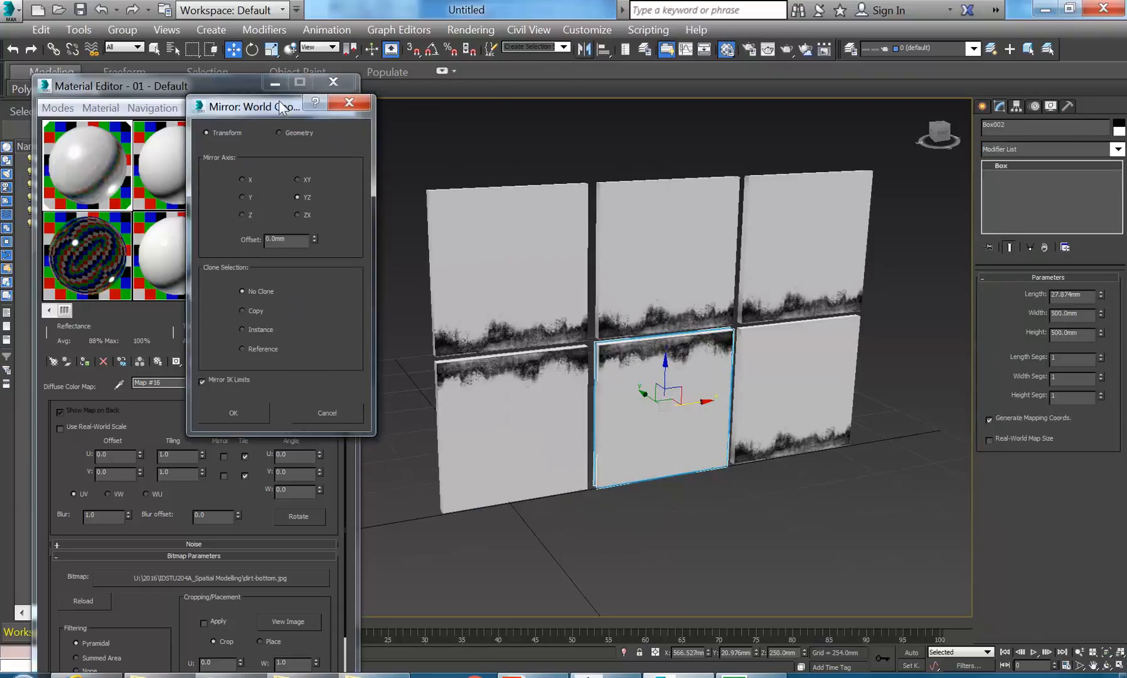
pyautogui.click(231, 409)
# Center the lower-right panel's pivot to the object with Affect Pivot Only, and leave pivot editing
pyautogui.click(786, 398)
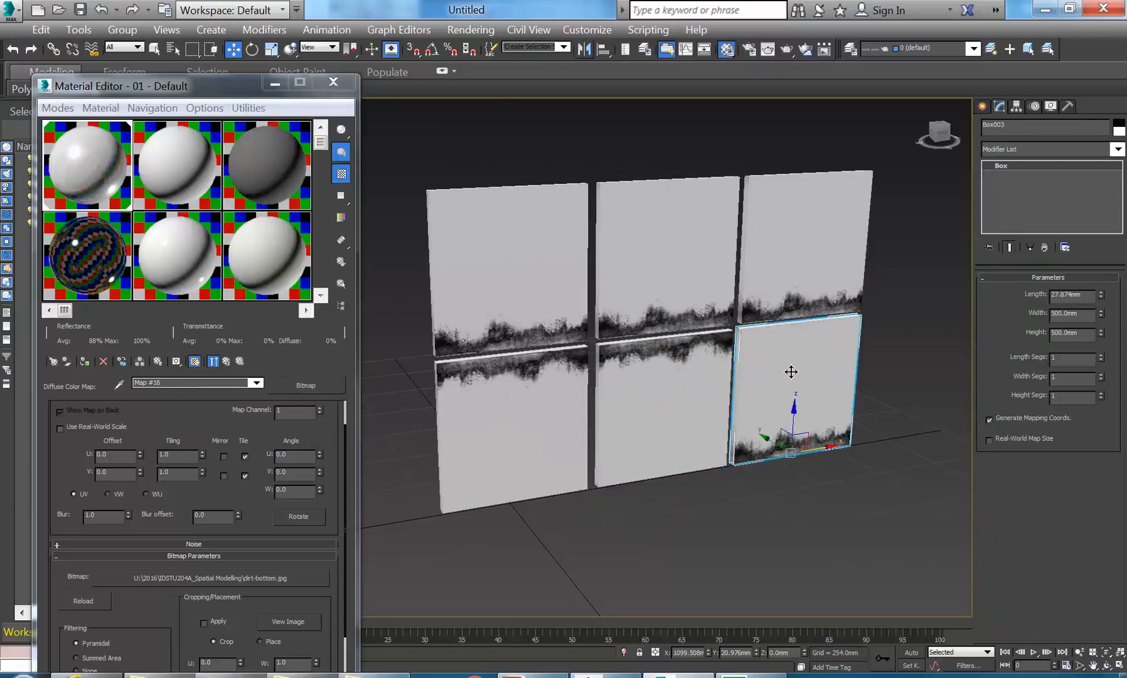
pyautogui.click(1016, 105)
pyautogui.click(1055, 209)
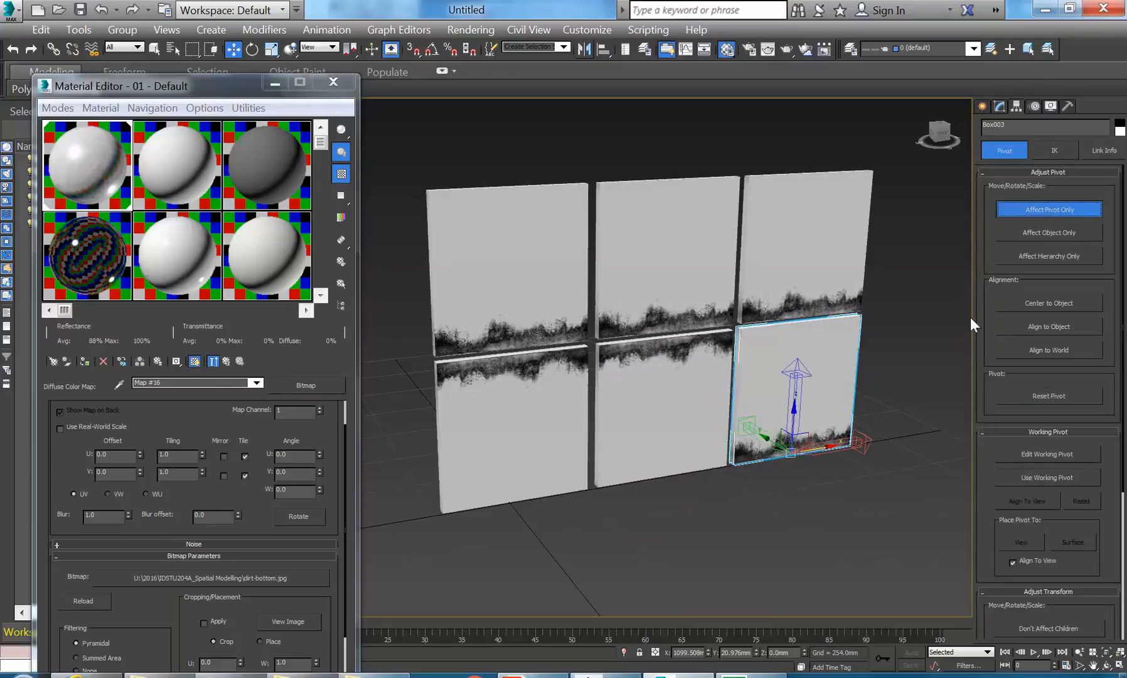
pyautogui.click(1041, 301)
pyautogui.click(1042, 210)
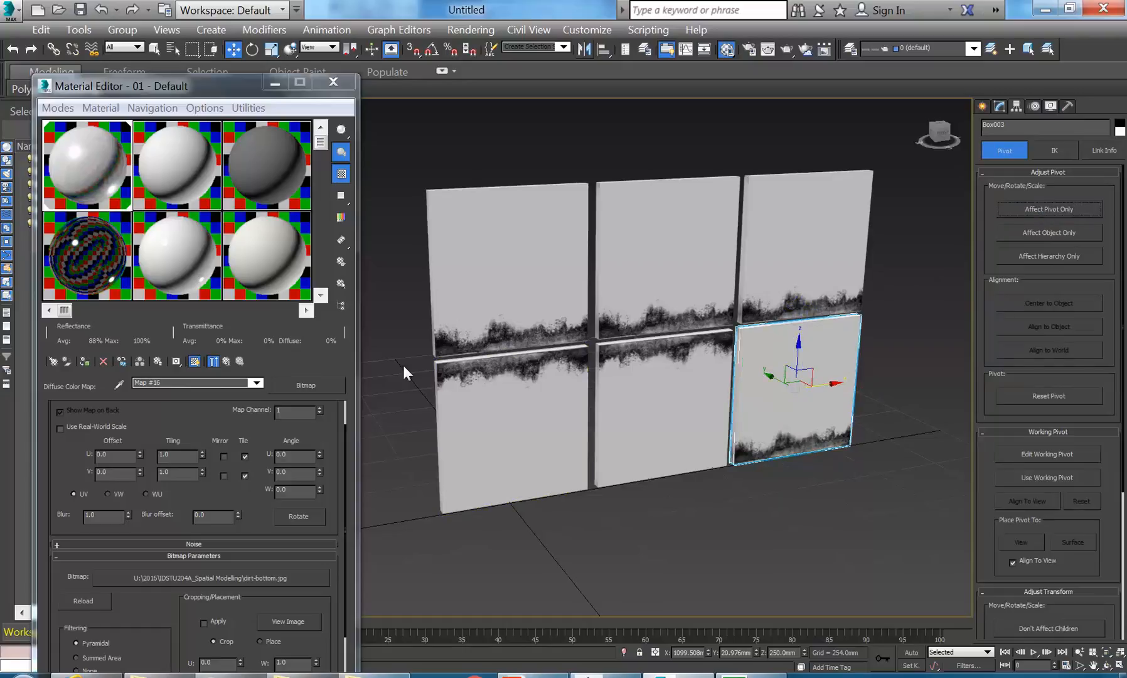
# Mirror the lower-right panel across YZ in Transform mode with No Clone
pyautogui.click(585, 49)
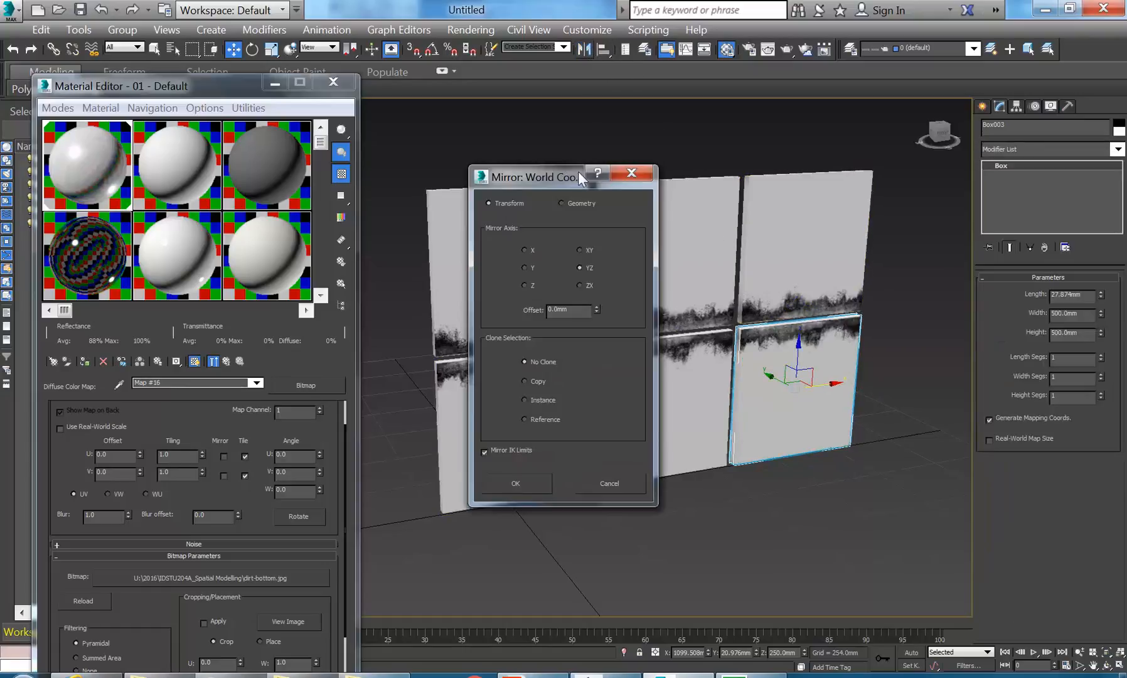
pyautogui.moveTo(545, 177); pyautogui.dragTo(328, 107)
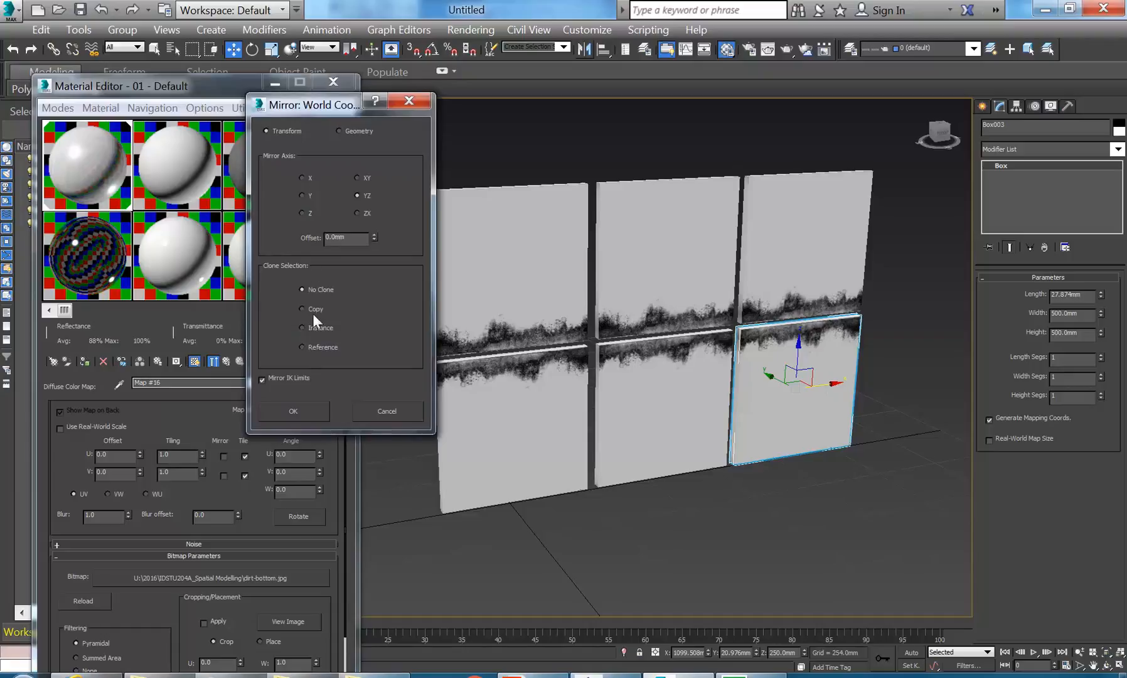
pyautogui.click(357, 213)
pyautogui.click(359, 195)
pyautogui.click(293, 411)
# Make the upper-right panel's box unique so it is independent of the other instances
pyautogui.click(567, 181)
pyautogui.click(797, 227)
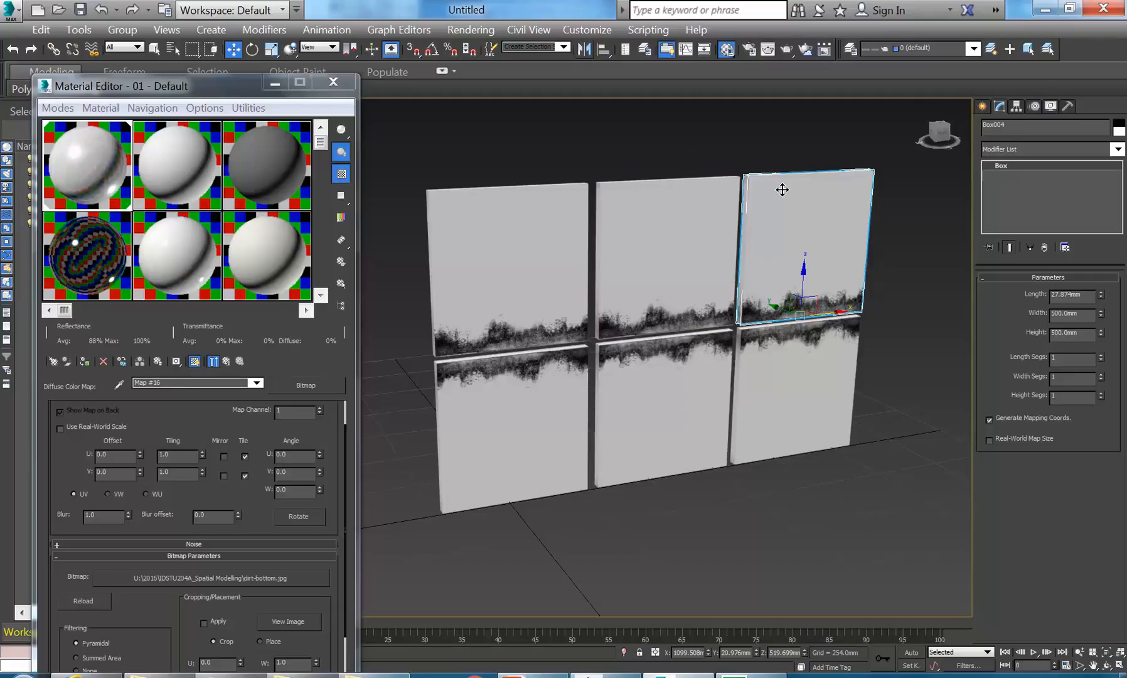
pyautogui.rightClick(1002, 160)
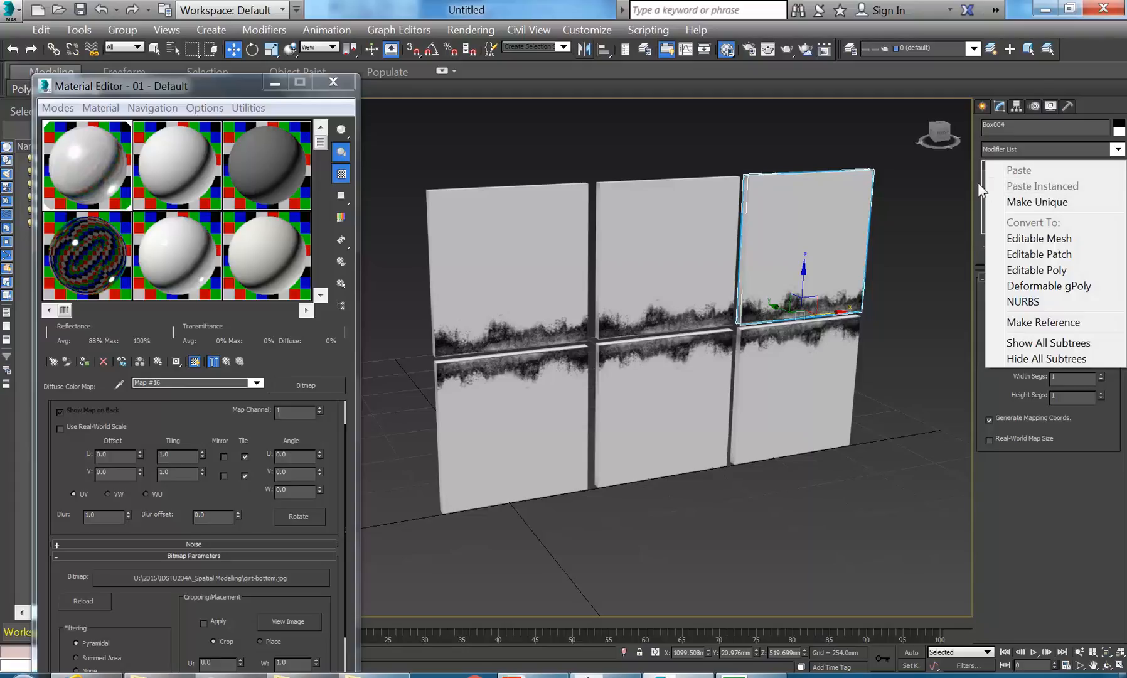
pyautogui.click(977, 182)
pyautogui.rightClick(997, 165)
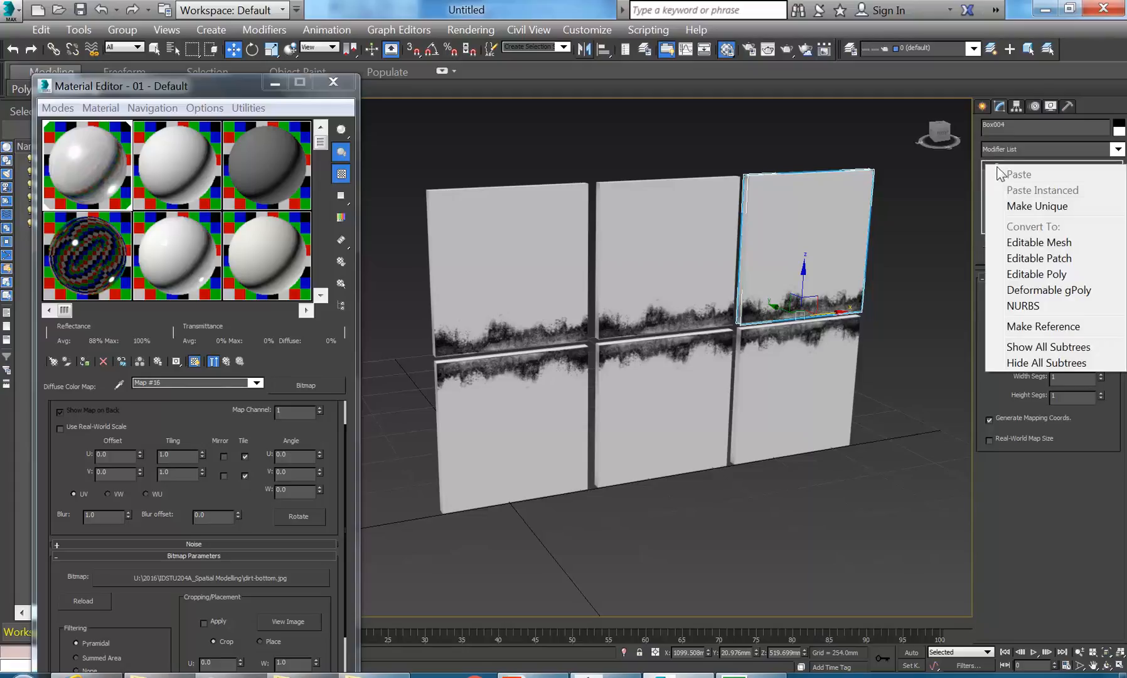
pyautogui.click(1024, 208)
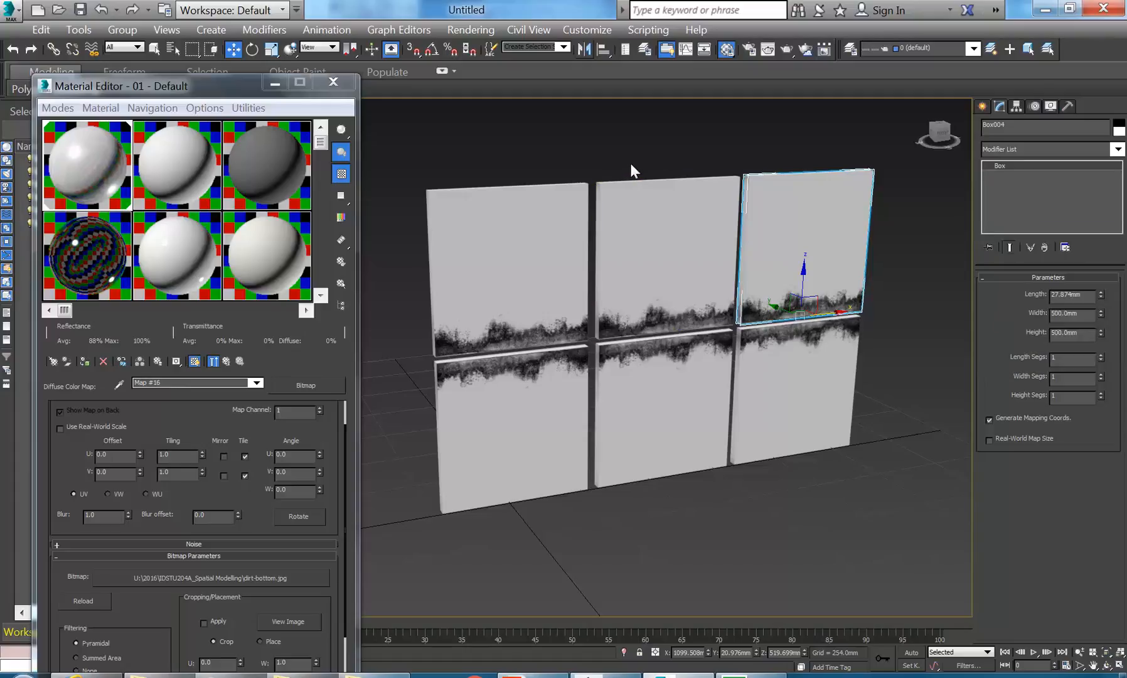
# Copy the 01 - Default material to the second sample slot and rename the copy "New tile"
pyautogui.click(88, 170)
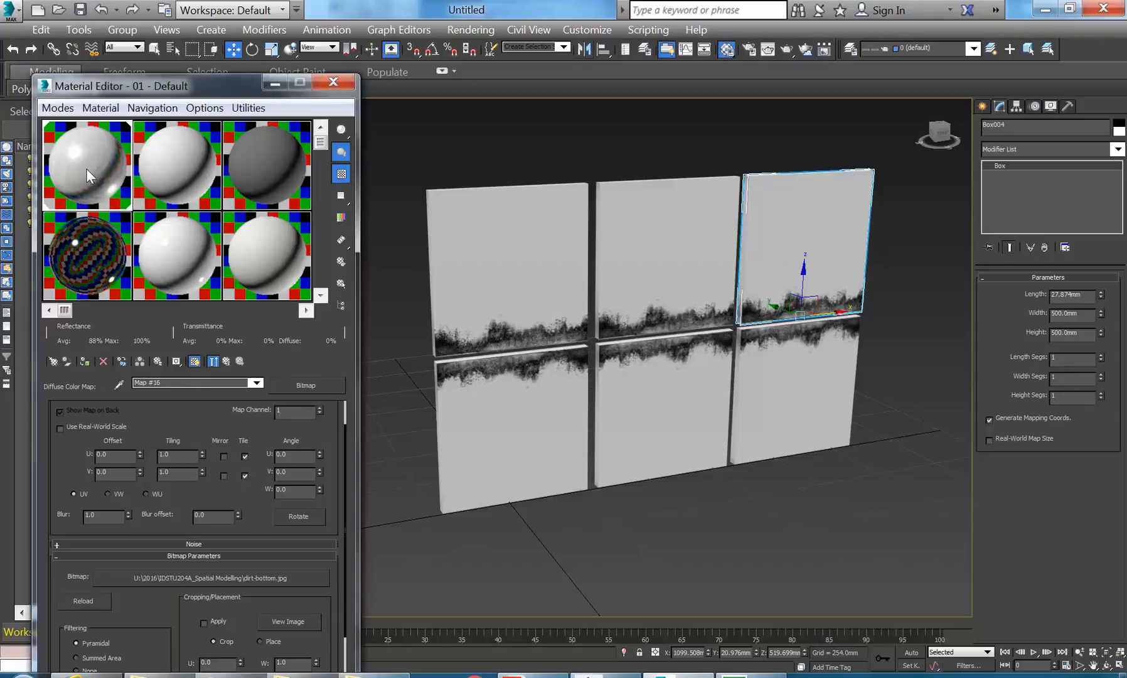
pyautogui.click(182, 175)
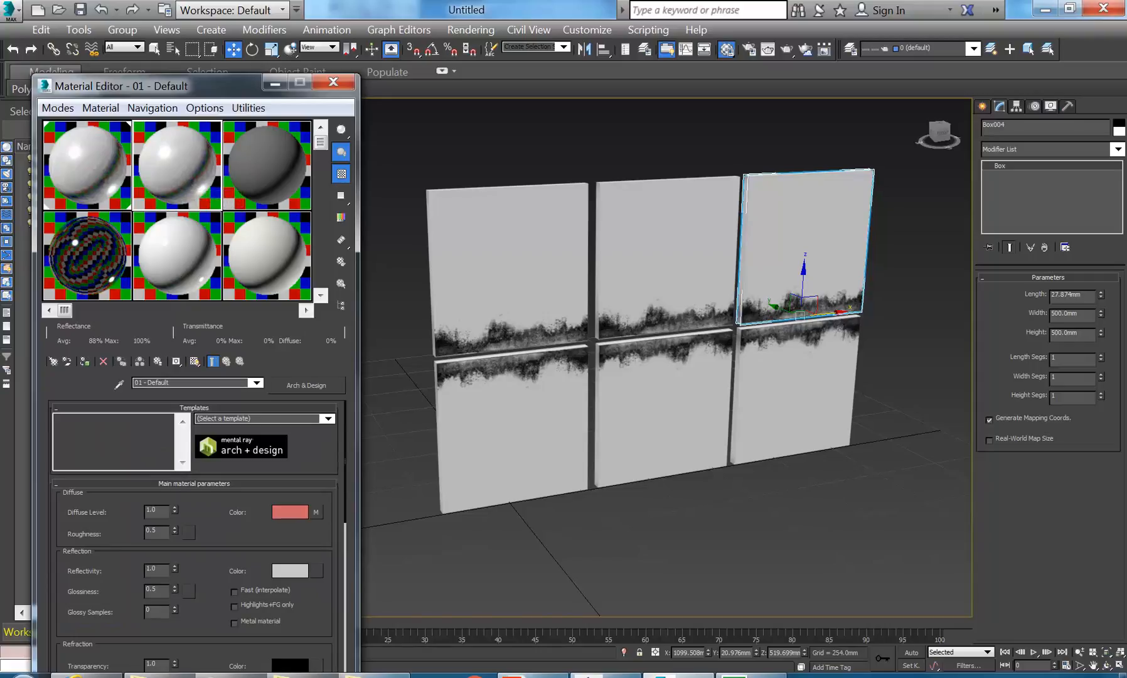
pyautogui.moveTo(169, 383); pyautogui.dragTo(63, 374)
pyautogui.write('New tilwe')
pyautogui.press('BackSpace')
pyautogui.press('BackSpace')
pyautogui.write('e')
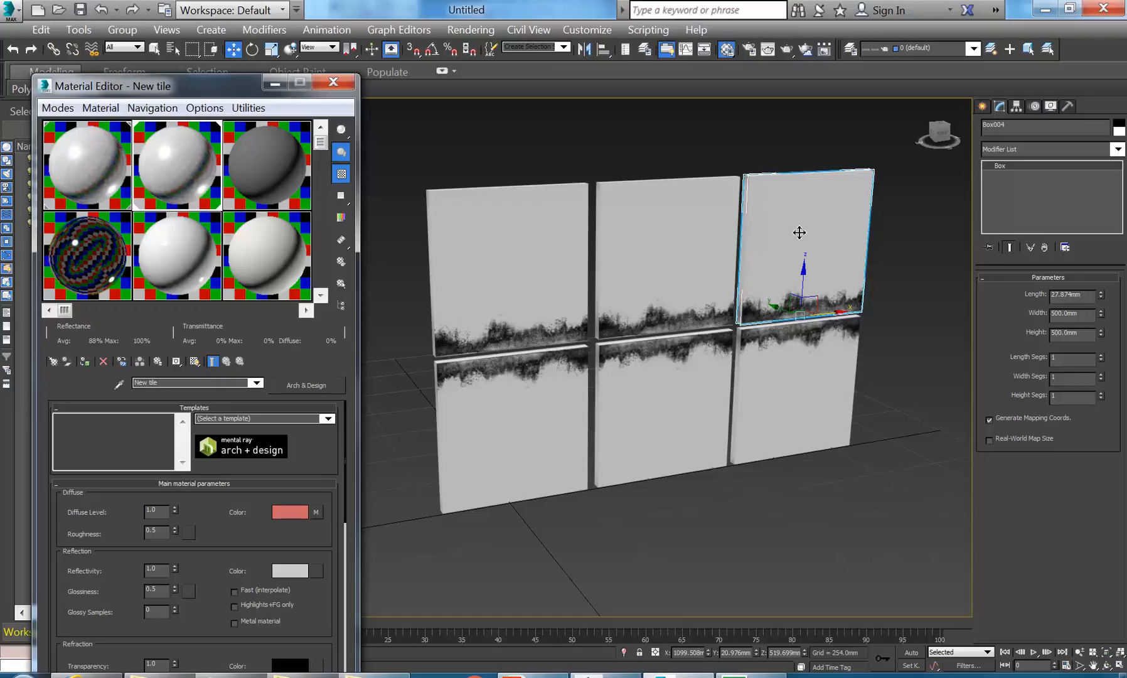
# Replace the bitmap in the New tile material's diffuse color map with 8plnt01o.jpg
pyautogui.click(317, 511)
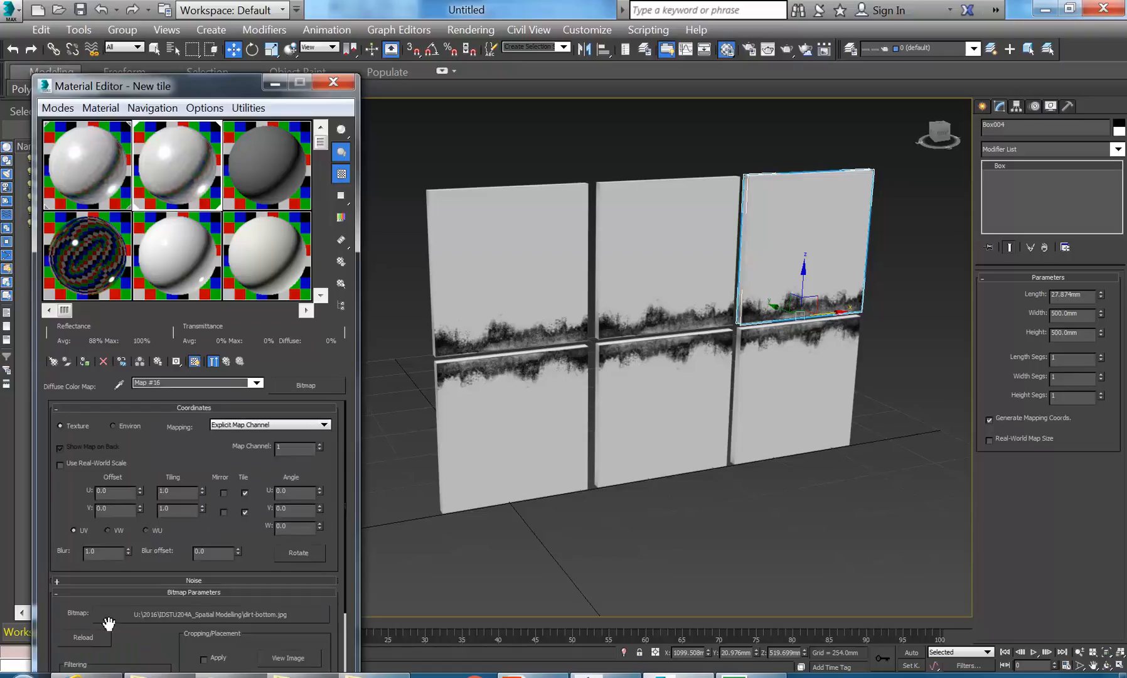
pyautogui.click(186, 615)
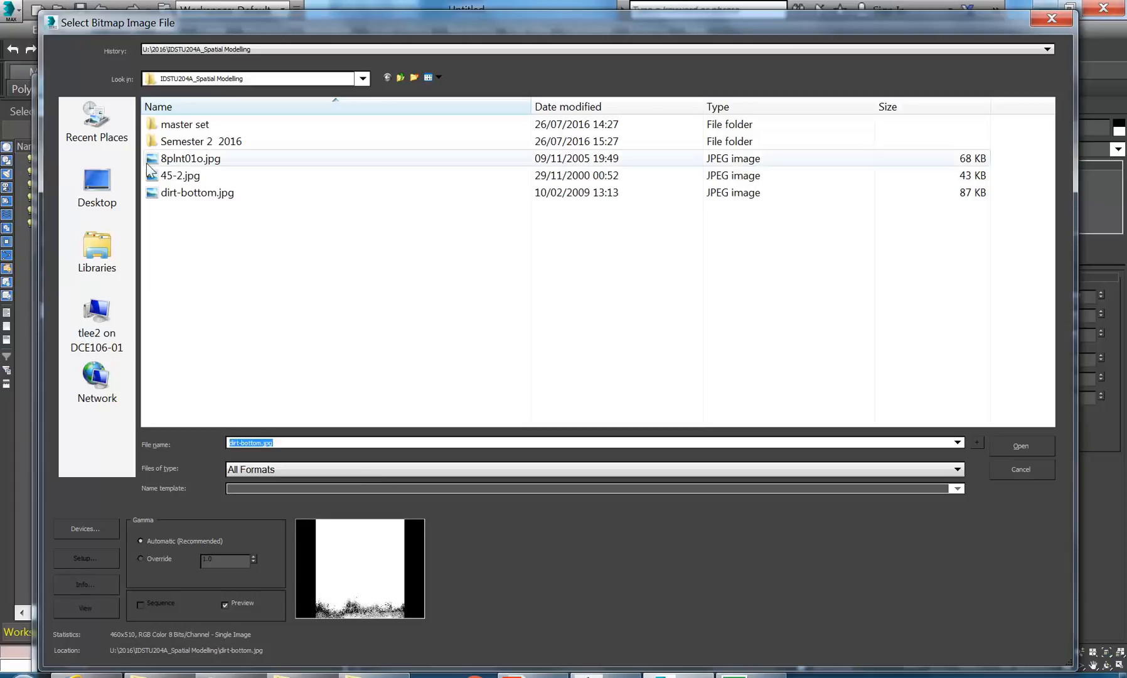
pyautogui.click(185, 177)
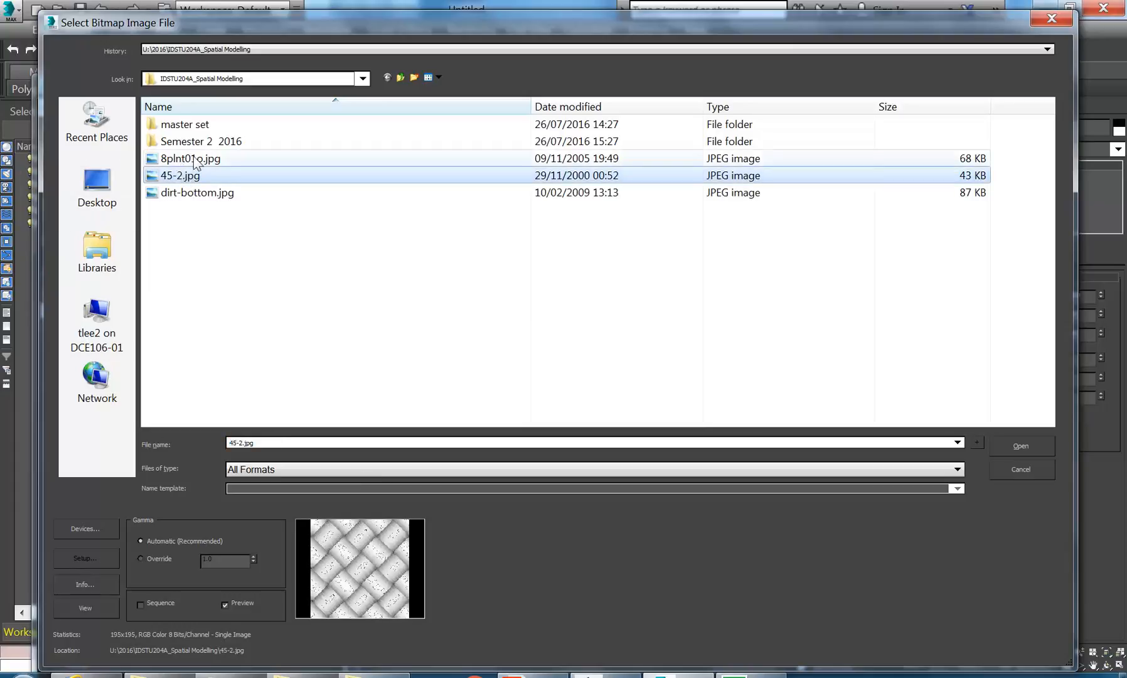
pyautogui.click(190, 161)
pyautogui.doubleClick(190, 160)
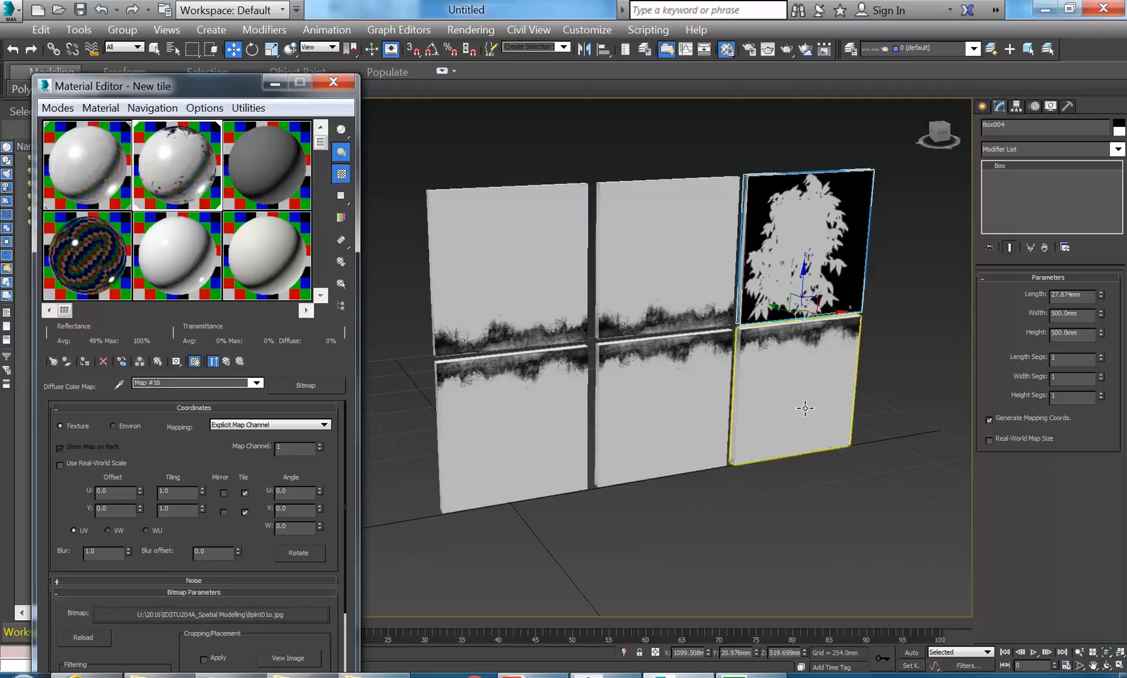
pyautogui.click(604, 139)
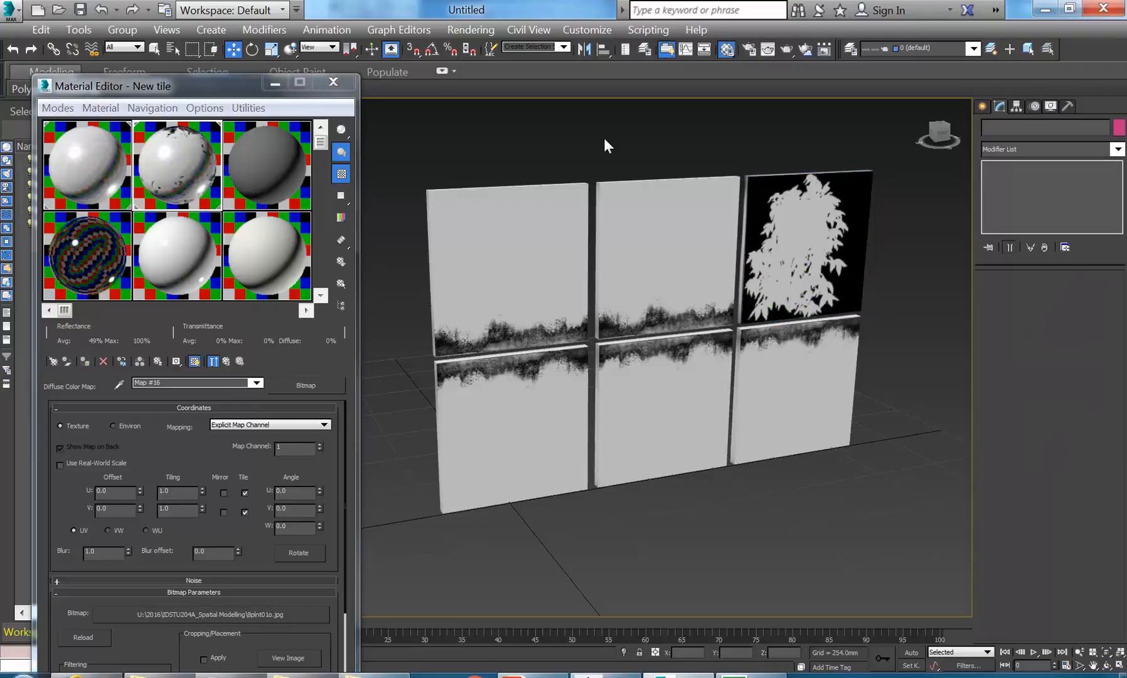
pyautogui.click(820, 232)
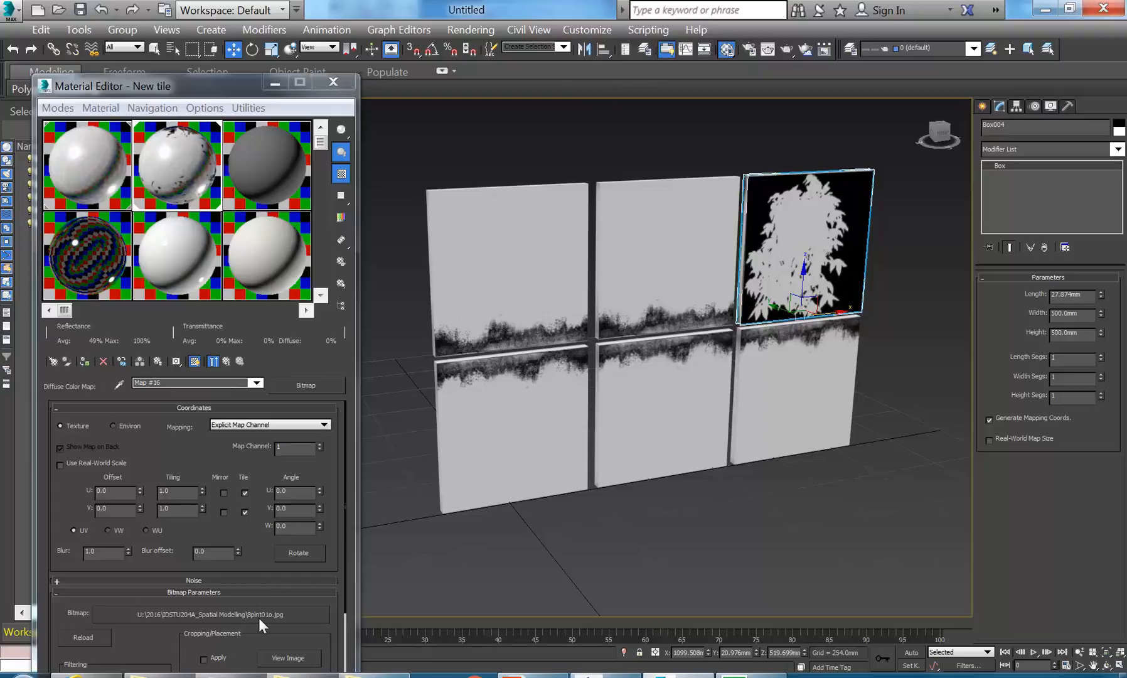
pyautogui.click(503, 142)
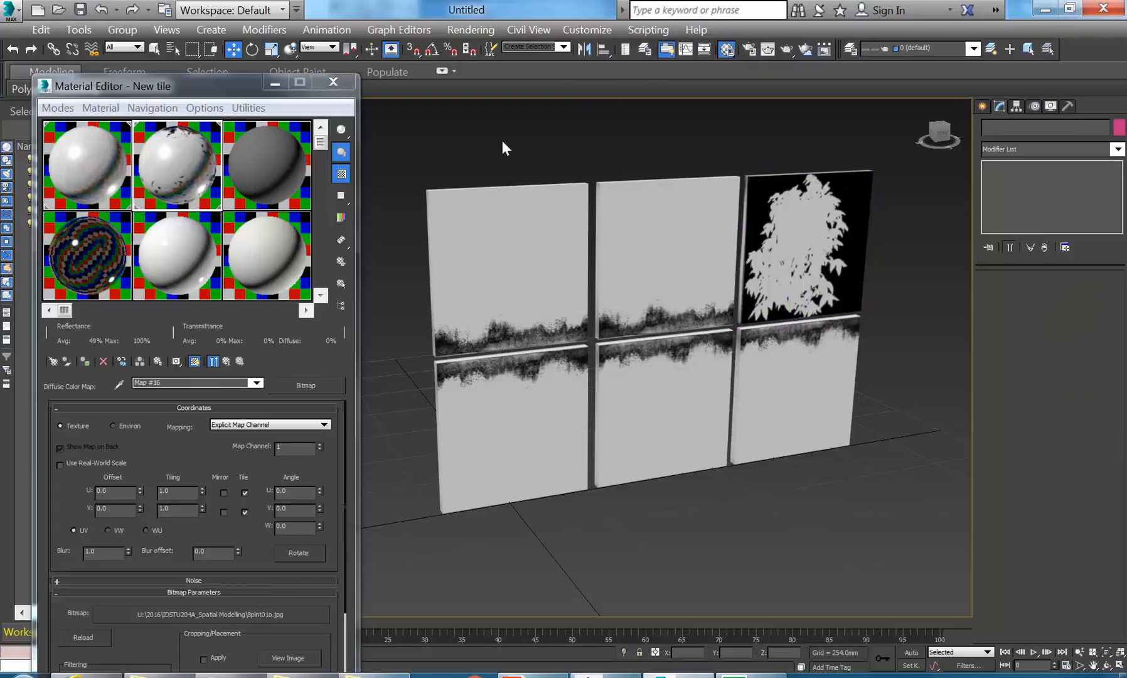
# Try raising the instanced upper-left panel's length segments to 61, and undo the change
pyautogui.click(493, 290)
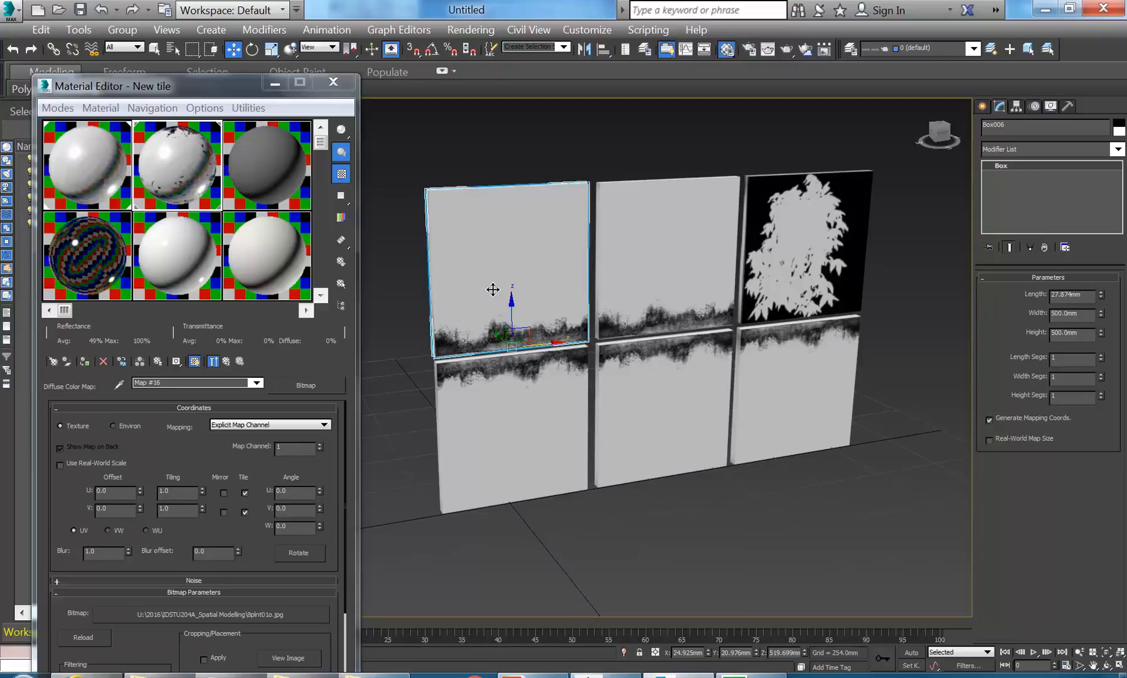
pyautogui.click(517, 138)
pyautogui.click(508, 205)
pyautogui.moveTo(497, 138); pyautogui.dragTo(489, 136, button='middle')
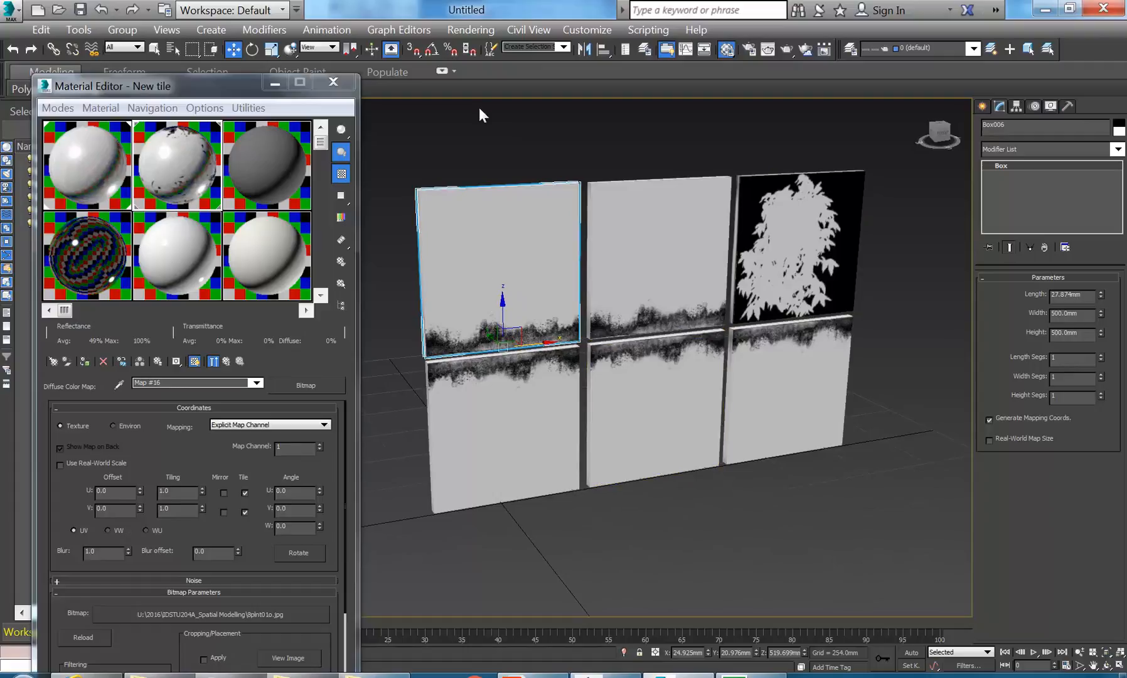
pyautogui.moveTo(462, 164); pyautogui.dragTo(444, 165, button='middle')
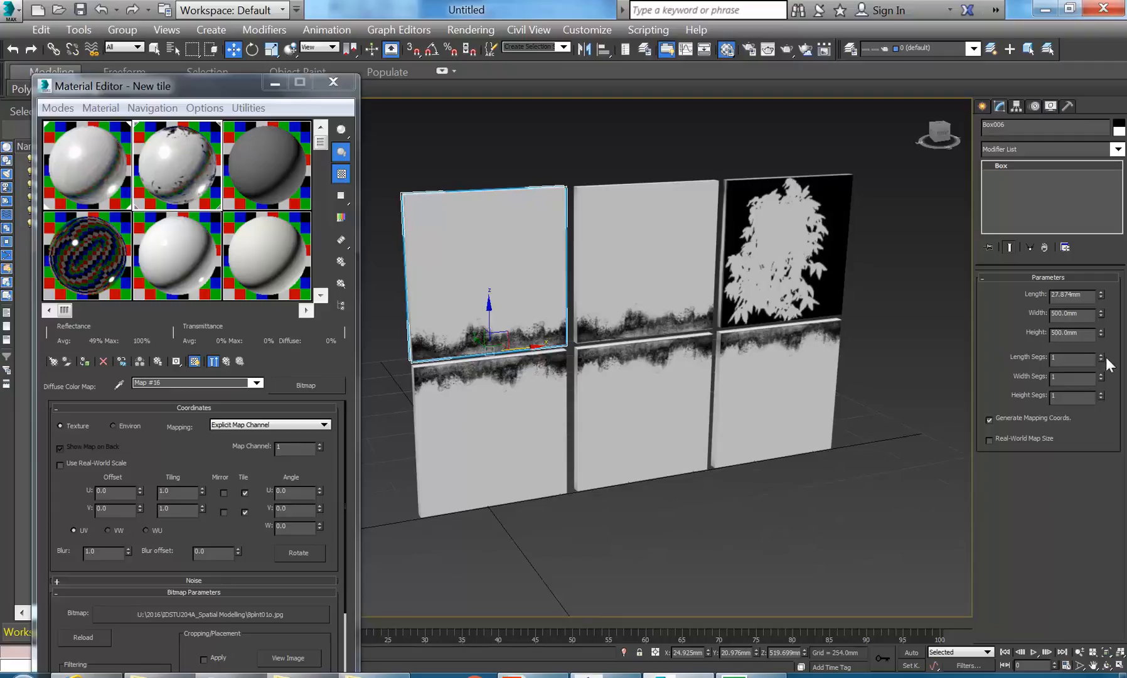
pyautogui.moveTo(1101, 354); pyautogui.dragTo(1100, 318)
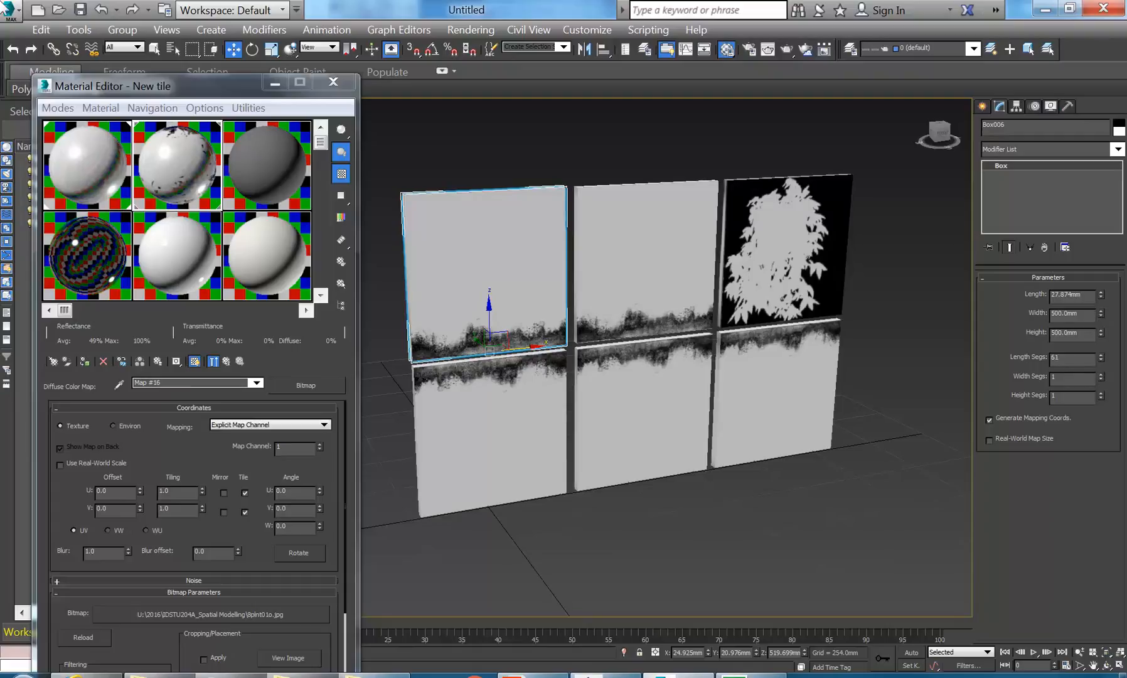
pyautogui.click(100, 10)
# Make the upper-left panel's box unique so it is independent of the other instances
pyautogui.click(513, 152)
pyautogui.click(500, 292)
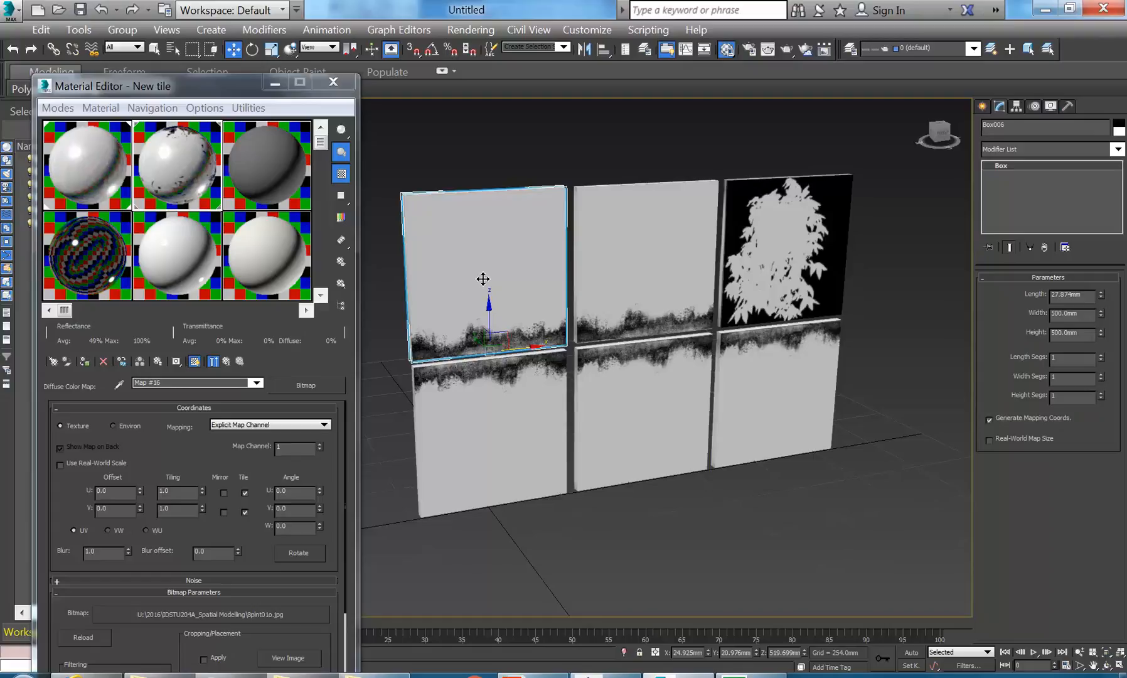
pyautogui.rightClick(999, 168)
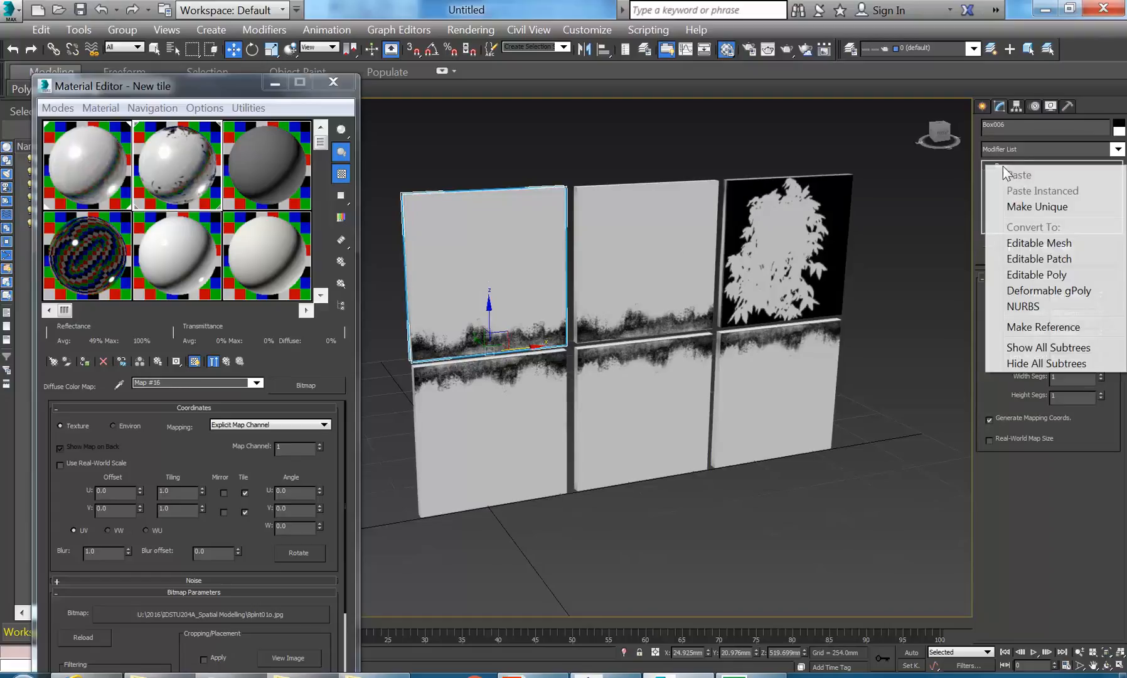
pyautogui.click(1021, 207)
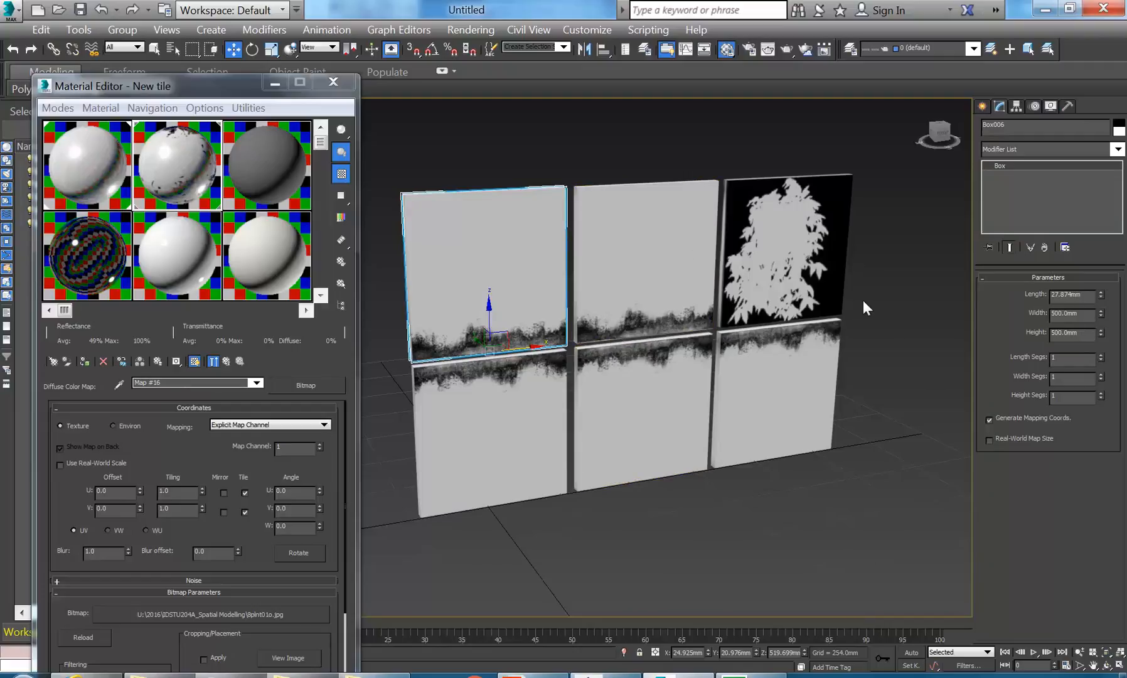
# Set the upper-left panel's segments to 1 for length, 60 for width and 60 for height, and deselect it
pyautogui.moveTo(1101, 359); pyautogui.dragTo(985, 354)
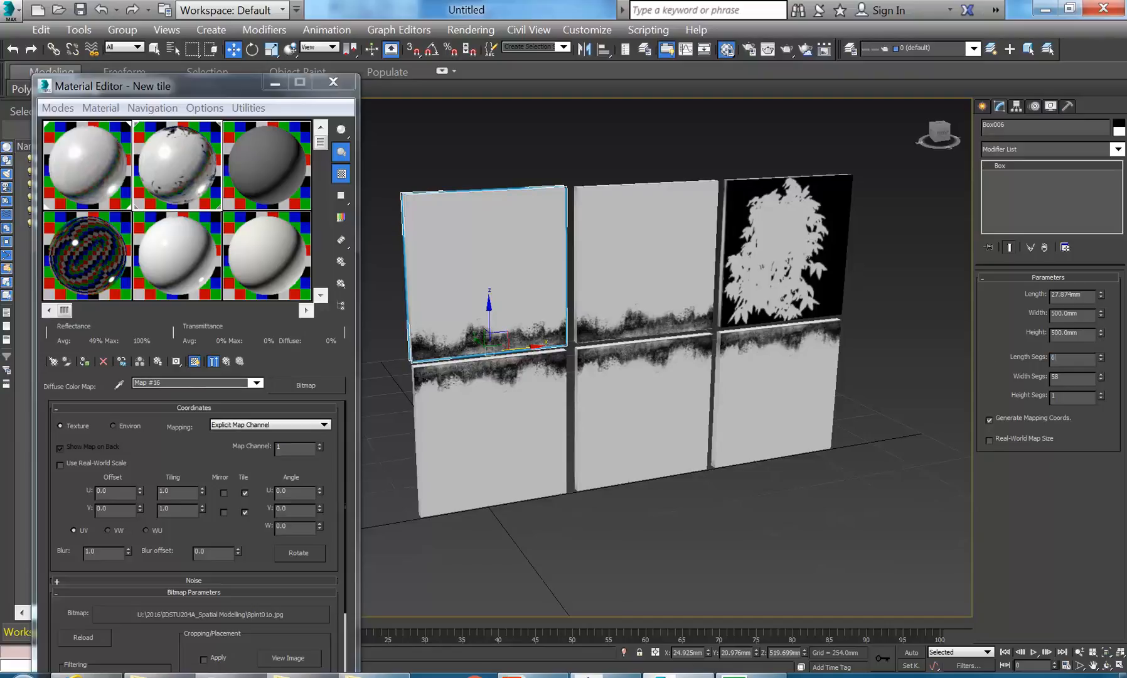
pyautogui.write('60')
pyautogui.click(1073, 359)
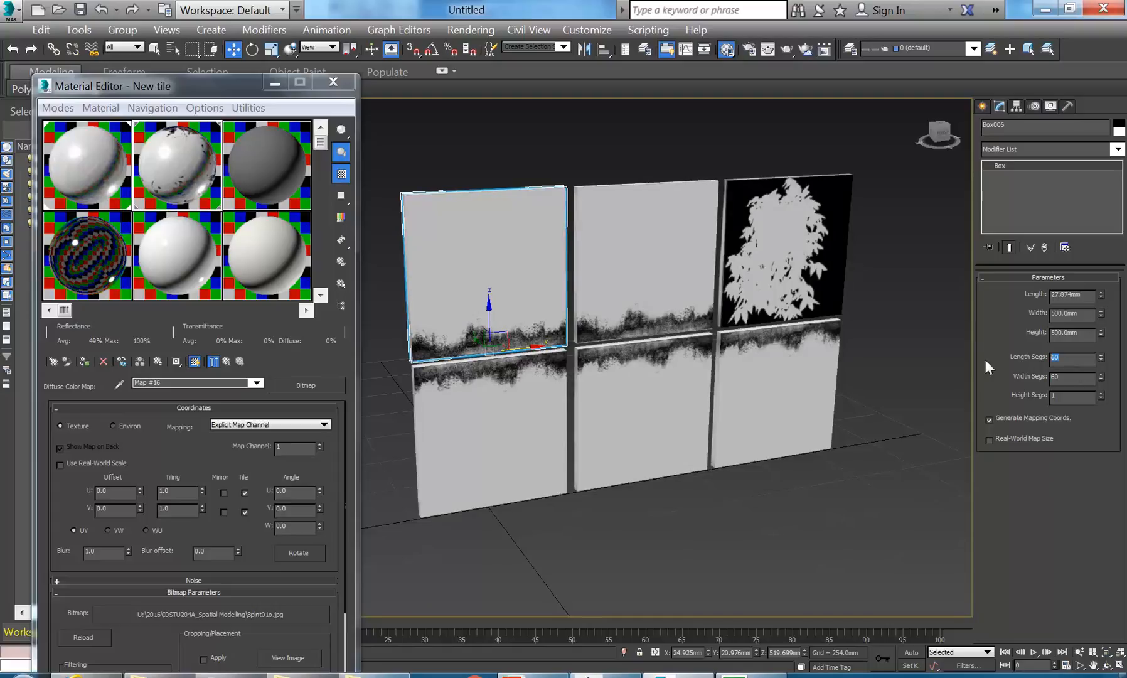
pyautogui.write('1')
pyautogui.click(473, 154)
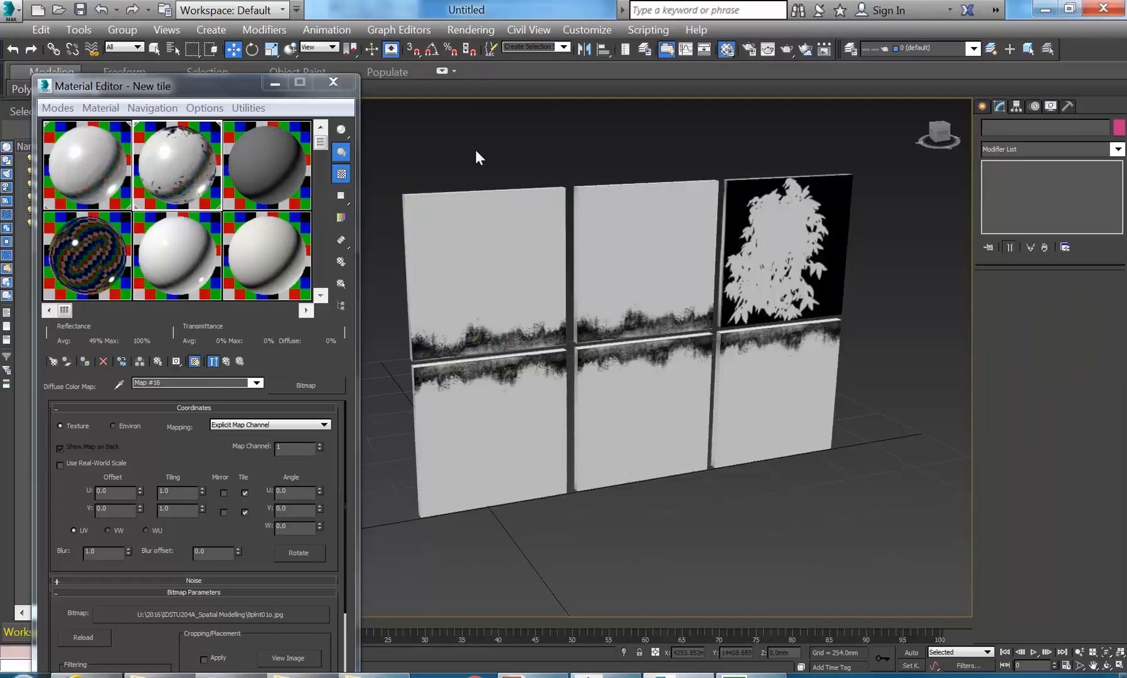
# Display the Perspective viewport in Wireframe with the upper-left panel selected, and examine its segment mesh up close
pyautogui.moveTo(201, 90); pyautogui.dragTo(195, 135)
pyautogui.click(243, 106)
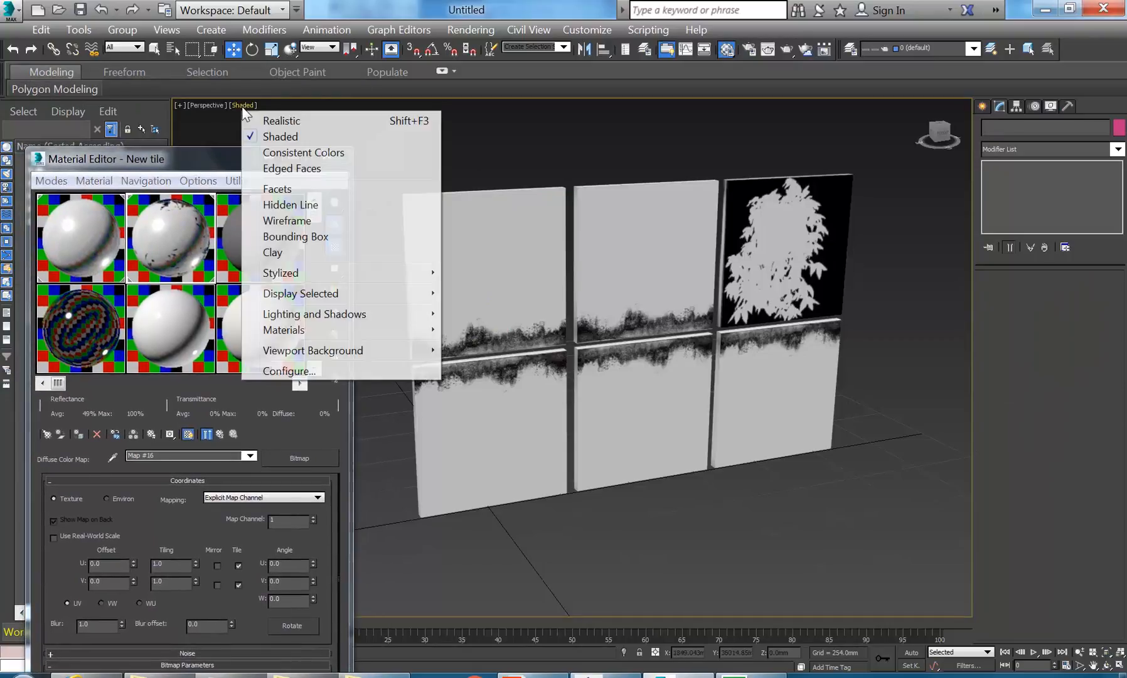
pyautogui.click(509, 162)
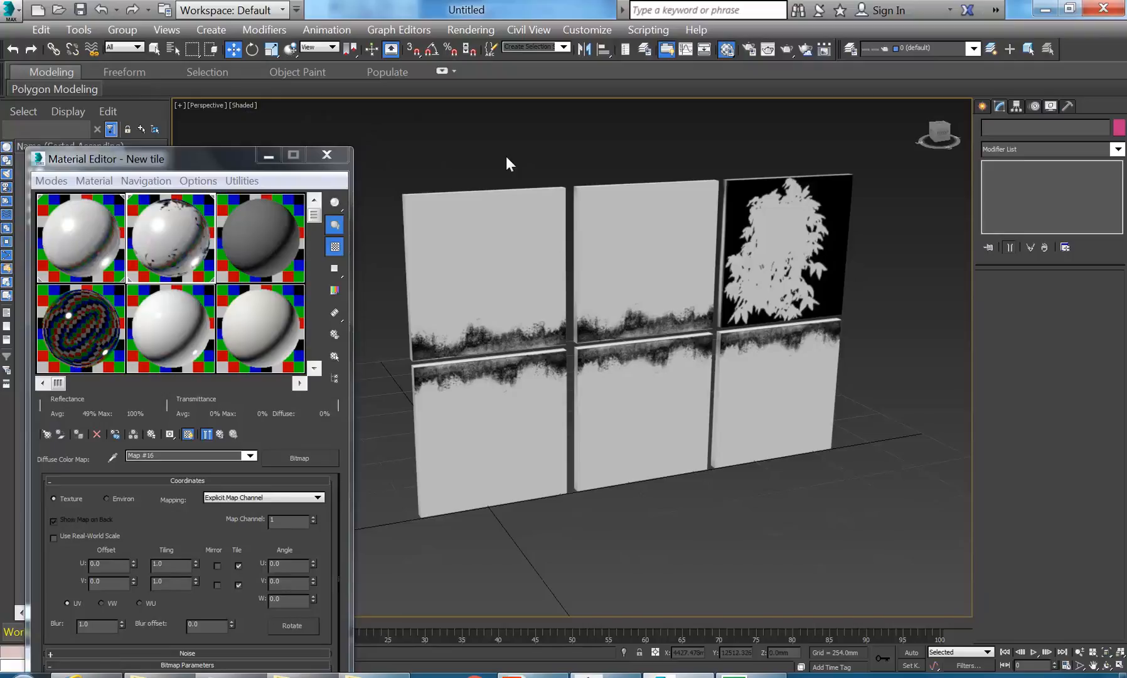
pyautogui.click(470, 264)
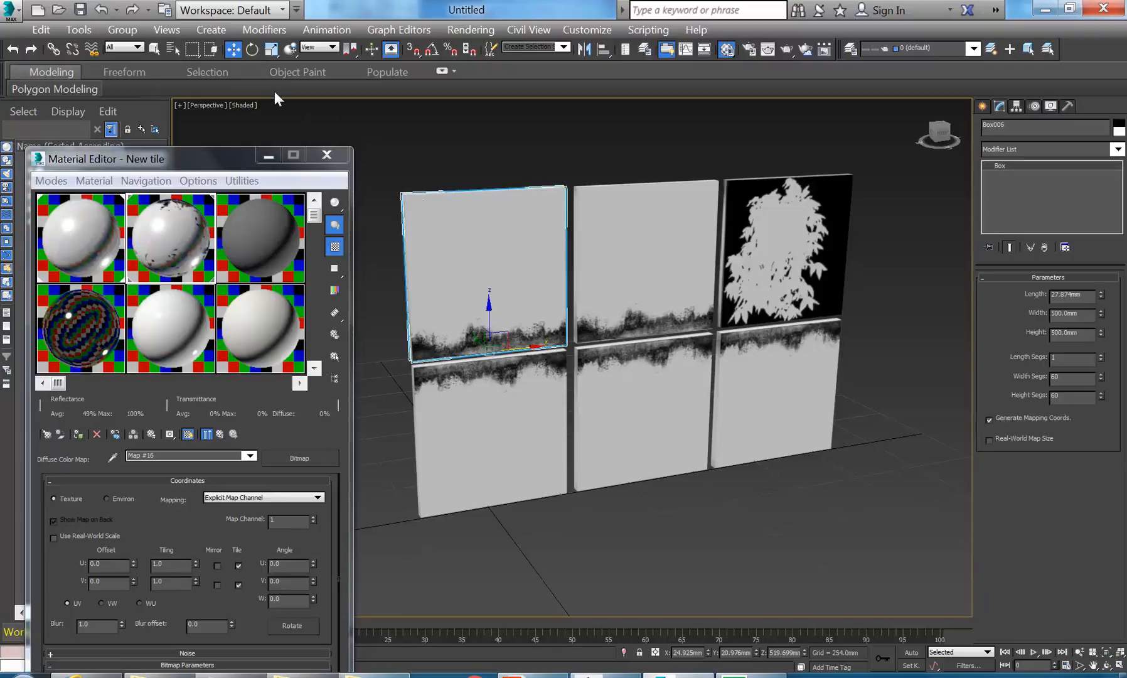
pyautogui.click(243, 105)
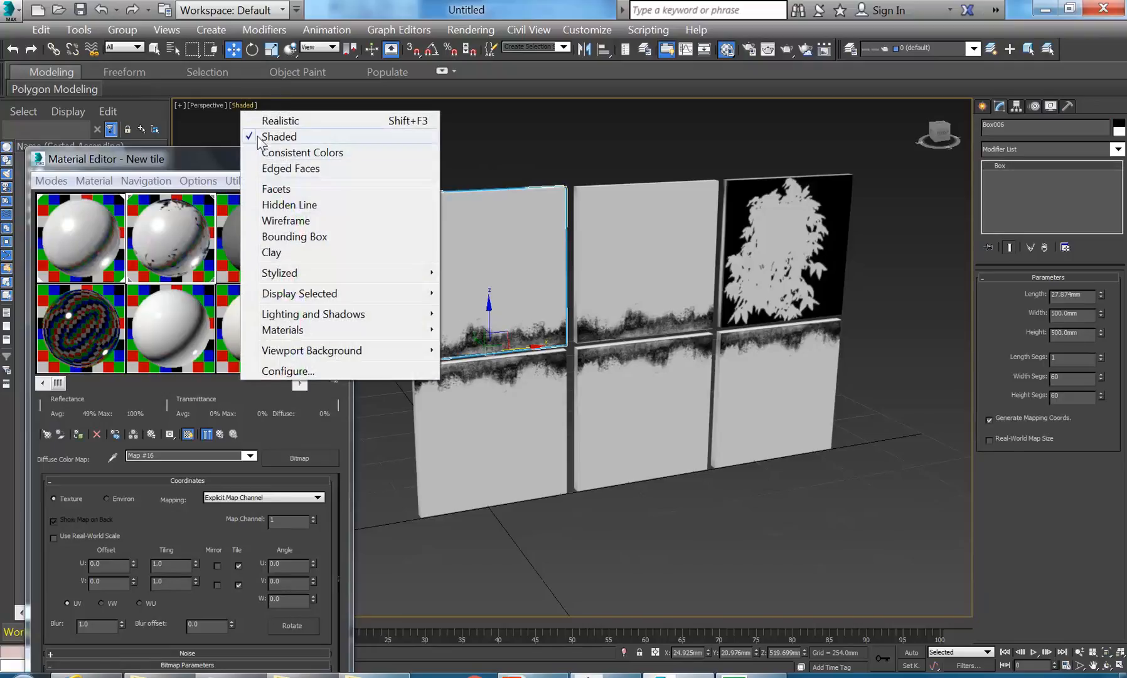
pyautogui.click(272, 222)
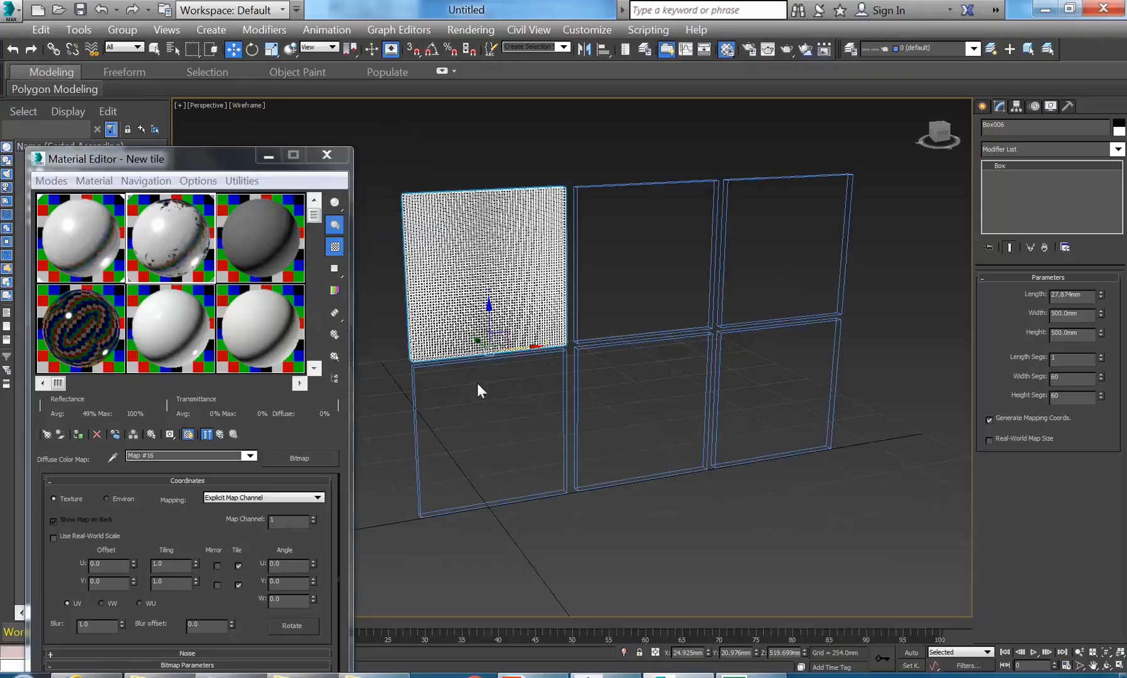
pyautogui.scroll(5, 480, 298)
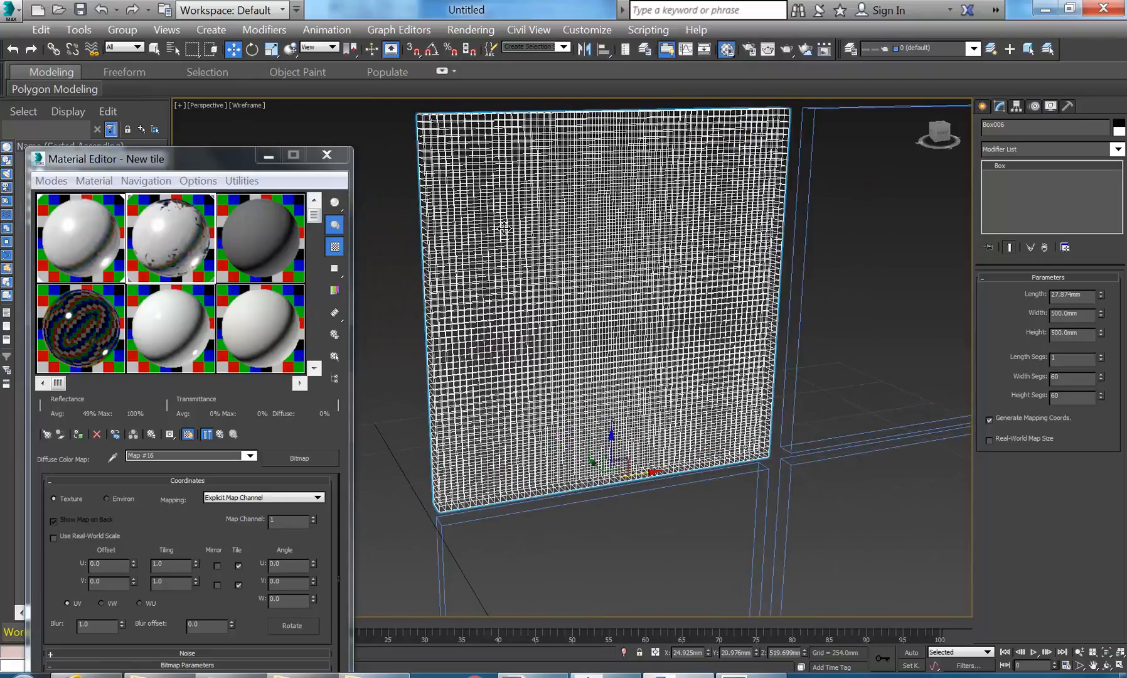
pyautogui.scroll(3, 536, 171)
pyautogui.scroll(-6, 535, 171)
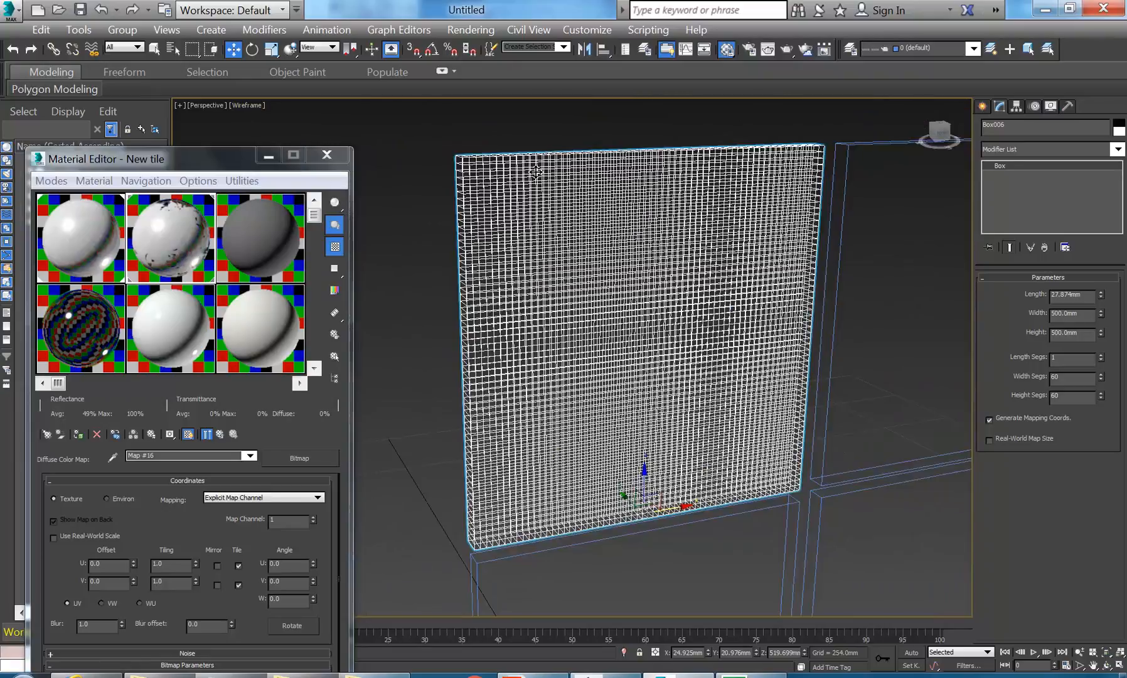
pyautogui.scroll(3, 532, 193)
pyautogui.moveTo(521, 191); pyautogui.dragTo(470, 180, button='middle')
# Return the Perspective viewport to Shaded display with all six panels in view
pyautogui.click(241, 110)
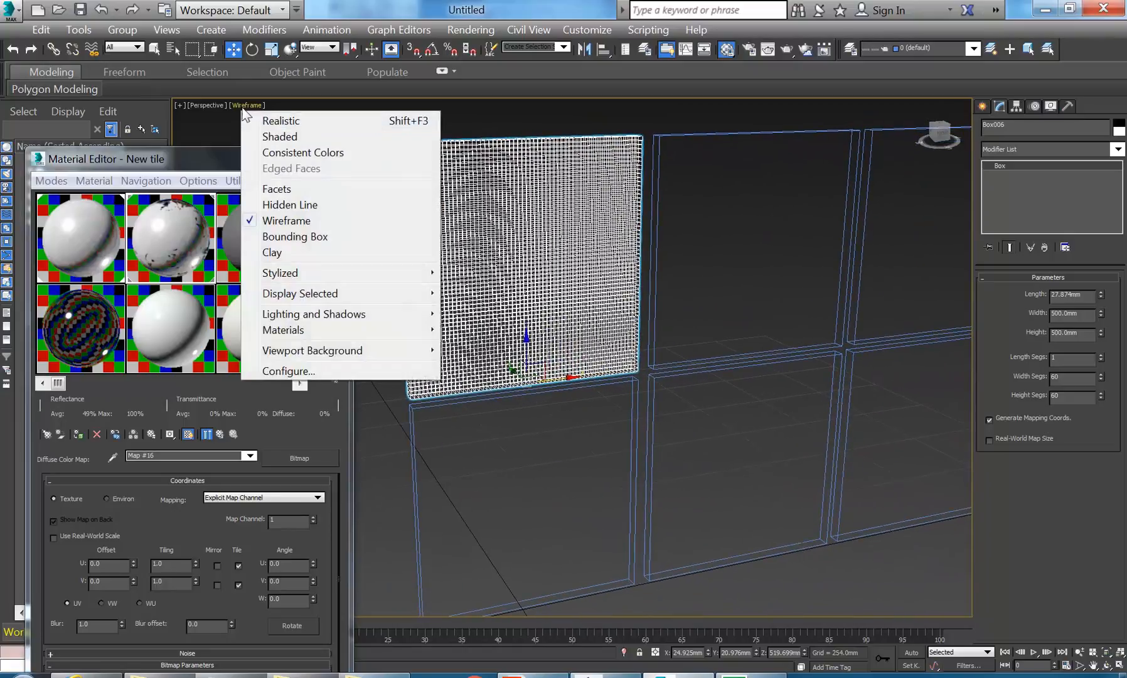
pyautogui.click(284, 137)
pyautogui.moveTo(559, 286); pyautogui.dragTo(516, 282, button='middle')
pyautogui.scroll(-3, 517, 281)
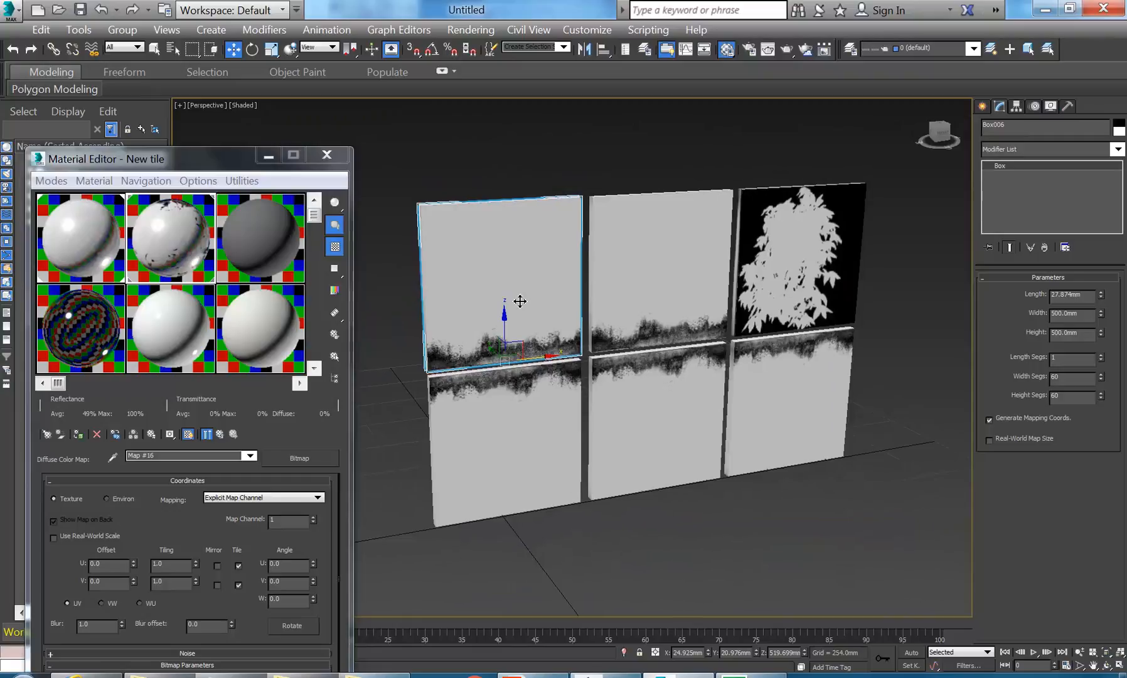
# Add a Displace modifier to the upper-left panel
pyautogui.scroll(4, 516, 292)
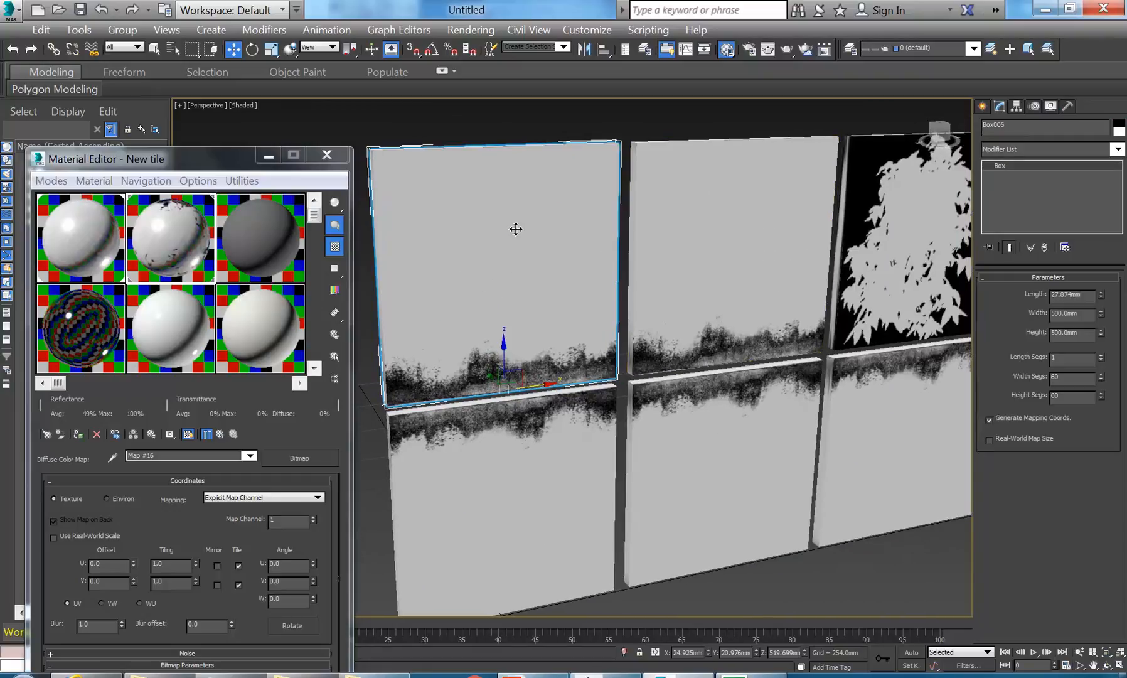
pyautogui.click(1118, 148)
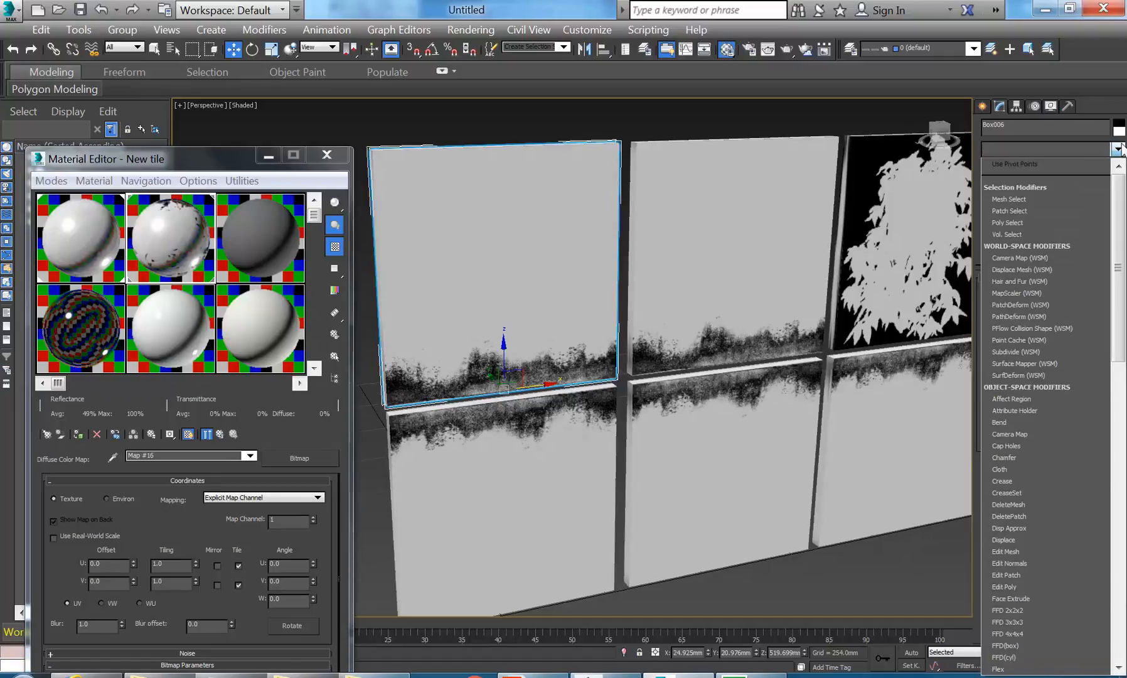
pyautogui.moveTo(1119, 241); pyautogui.dragTo(1122, 301)
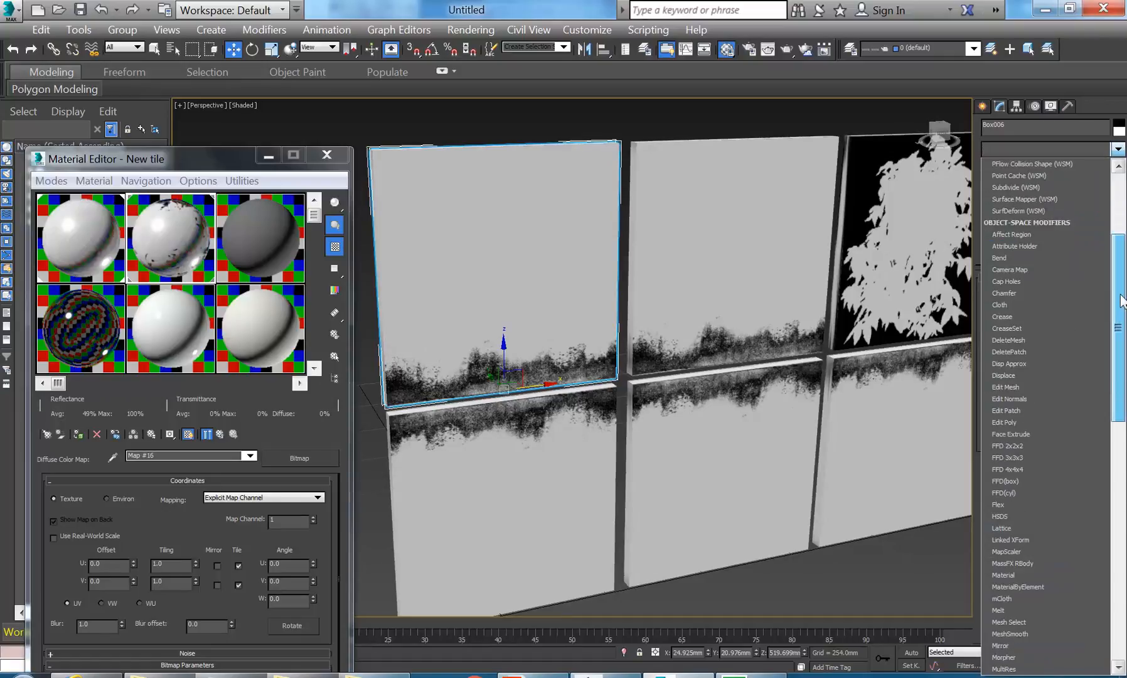
pyautogui.click(1008, 375)
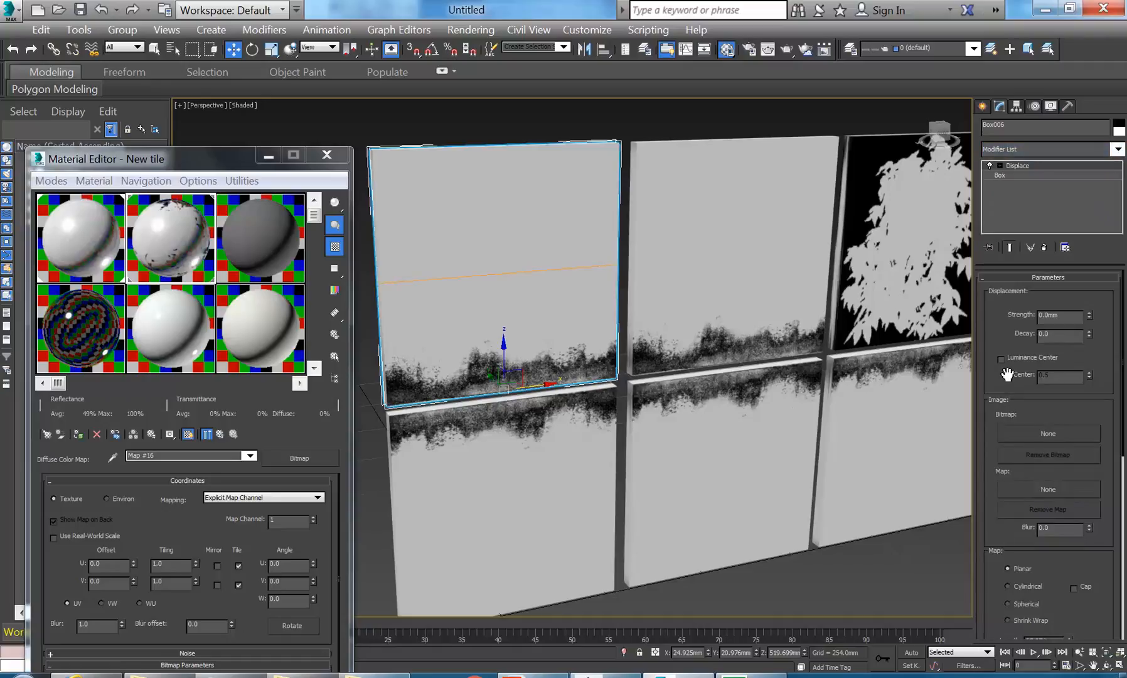
# Load 45-2.jpg from the 2016 IDSTU204A_Spatial Modelling folder as the Displace modifier's bitmap image
pyautogui.click(1035, 432)
pyautogui.click(281, 71)
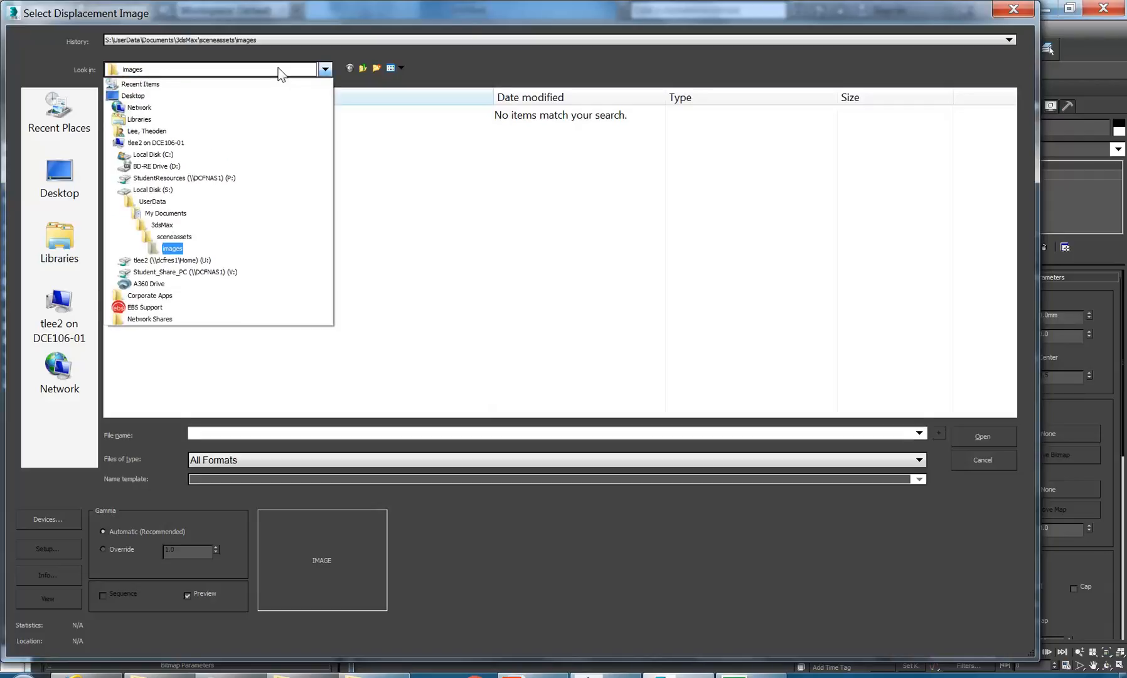
pyautogui.click(176, 260)
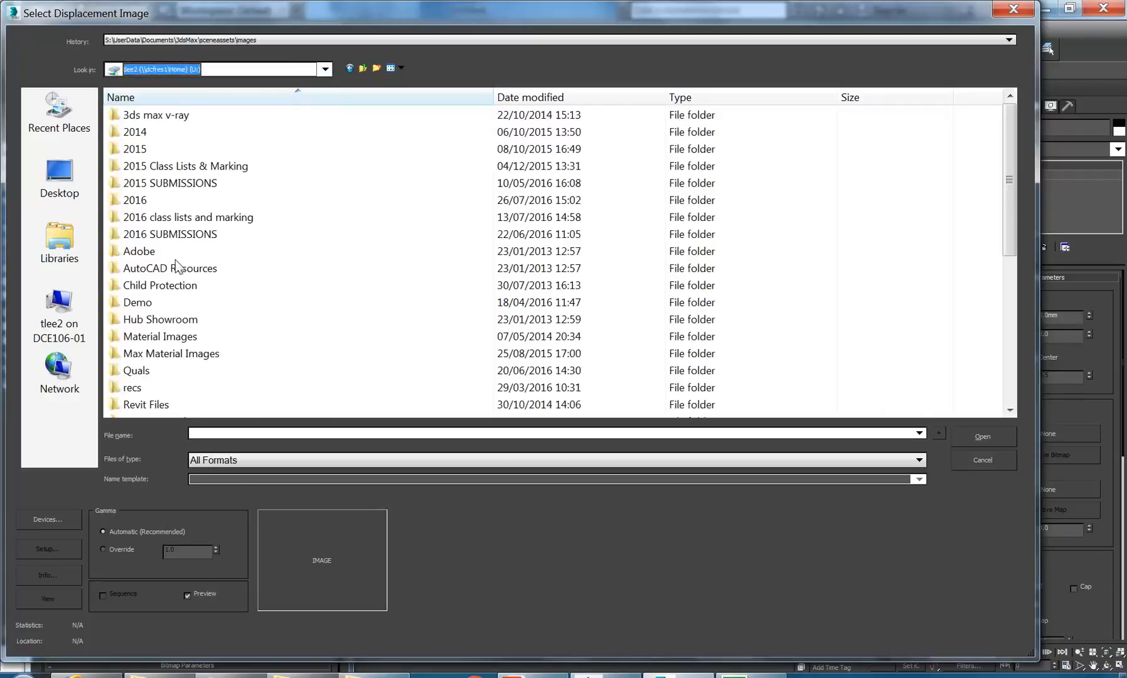
pyautogui.doubleClick(138, 201)
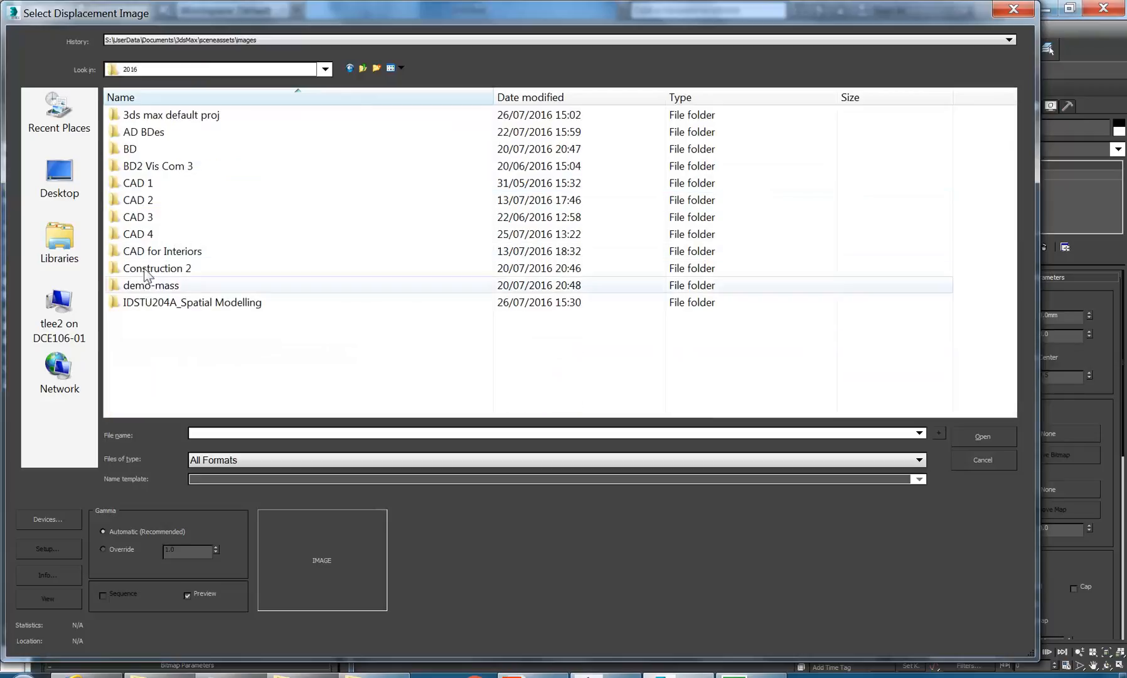
pyautogui.doubleClick(159, 307)
pyautogui.click(140, 151)
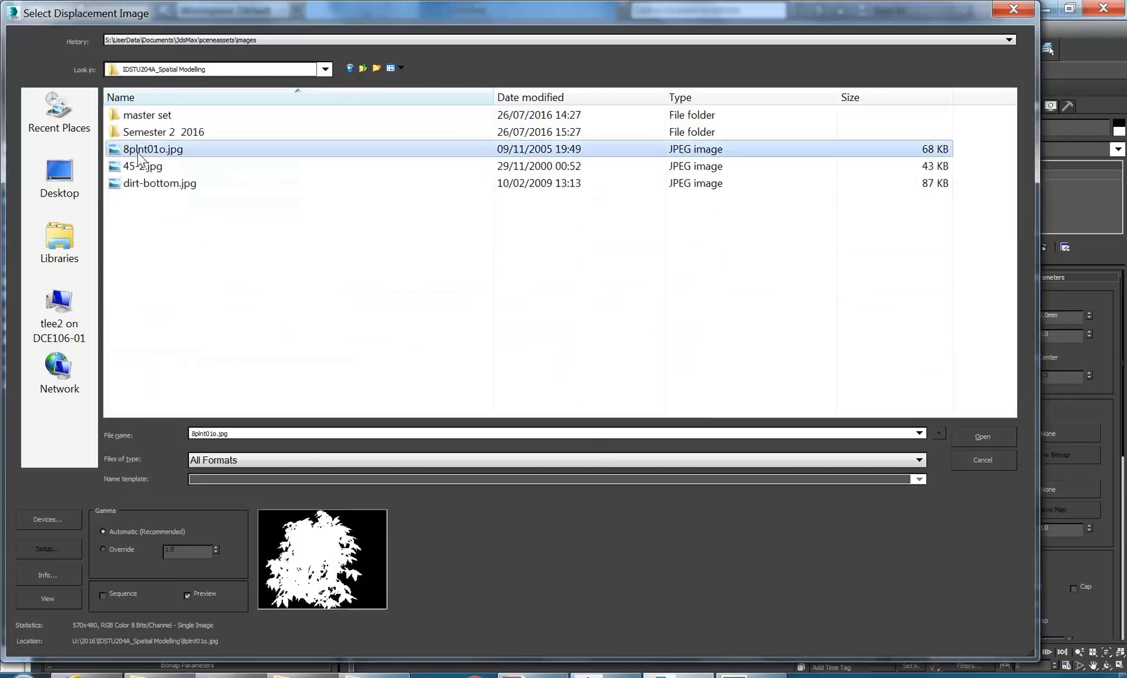
pyautogui.click(140, 167)
pyautogui.click(984, 433)
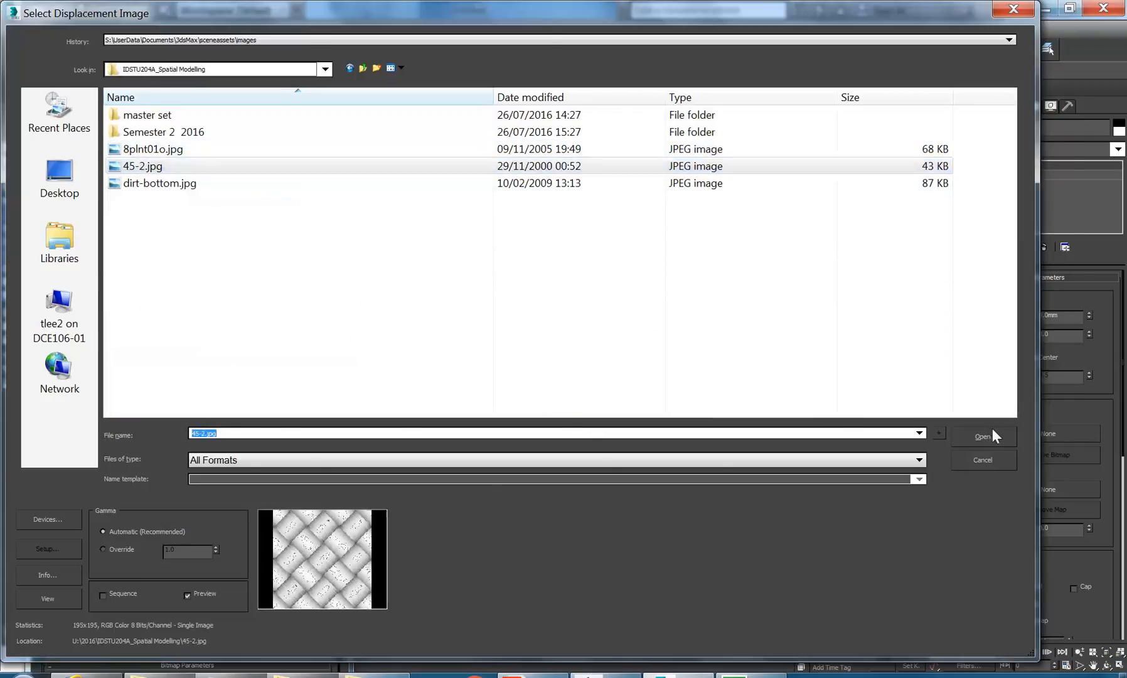
# Try a Displace strength of about 15 mm on the upper-left panel
pyautogui.moveTo(1090, 315); pyautogui.dragTo(1087, 278)
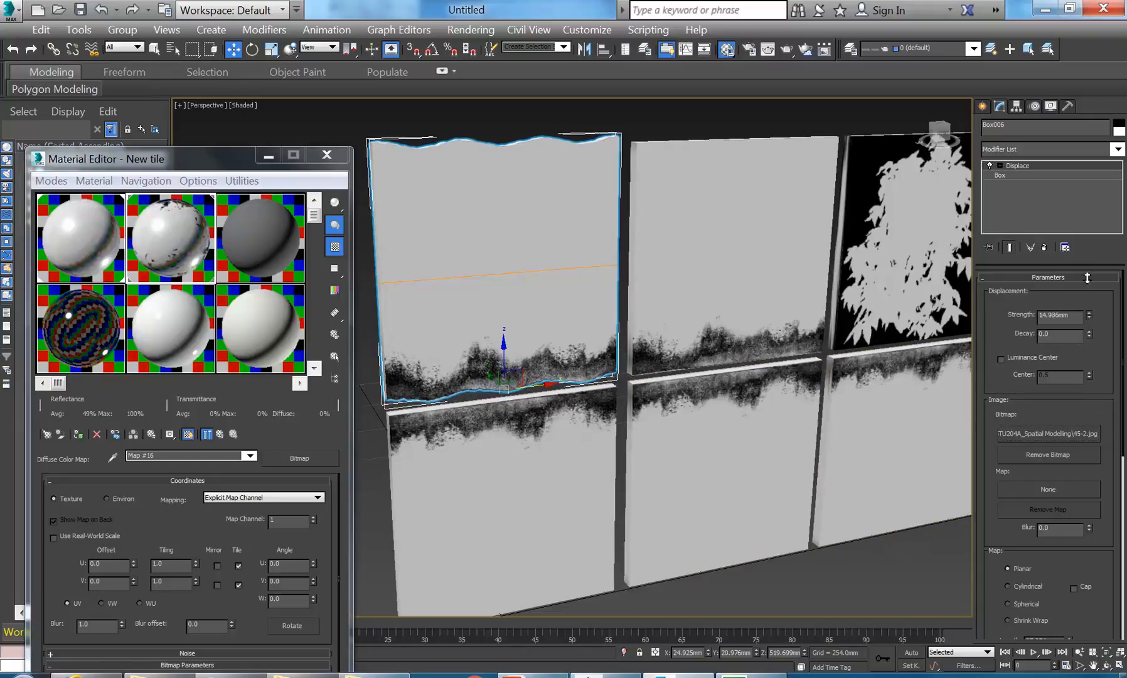
pyautogui.rightClick(1086, 278)
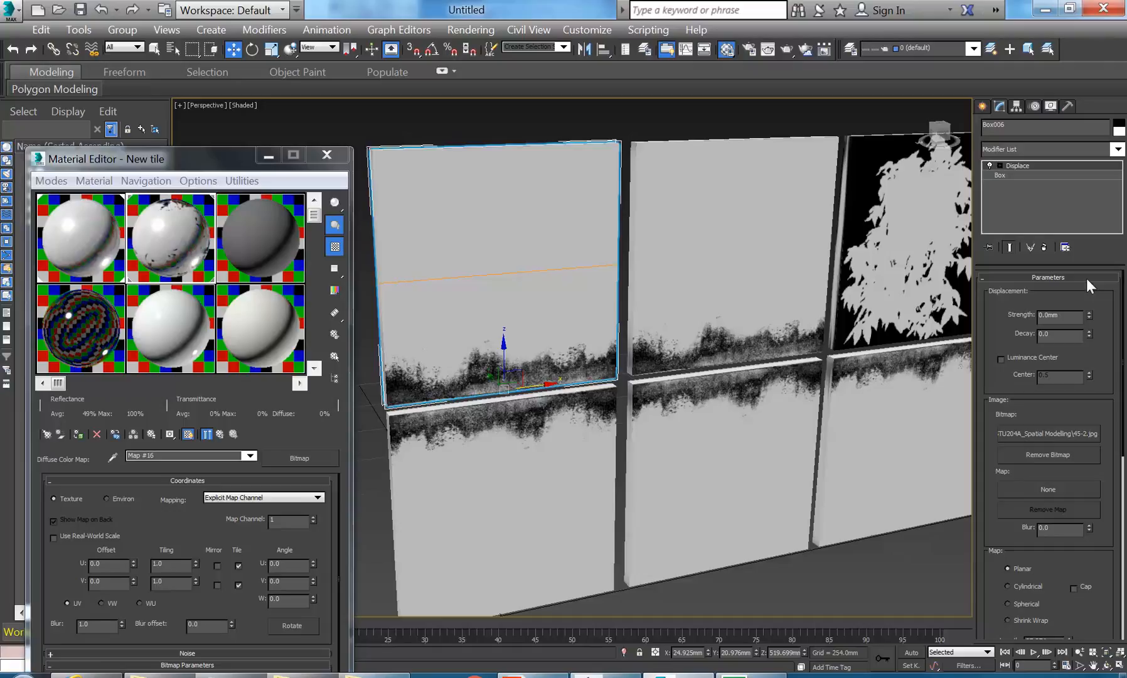
# Rotate the Displace gizmo upright with angle snap enabled so that it lies parallel to the upper-left panel's face
pyautogui.click(1000, 166)
pyautogui.click(1014, 174)
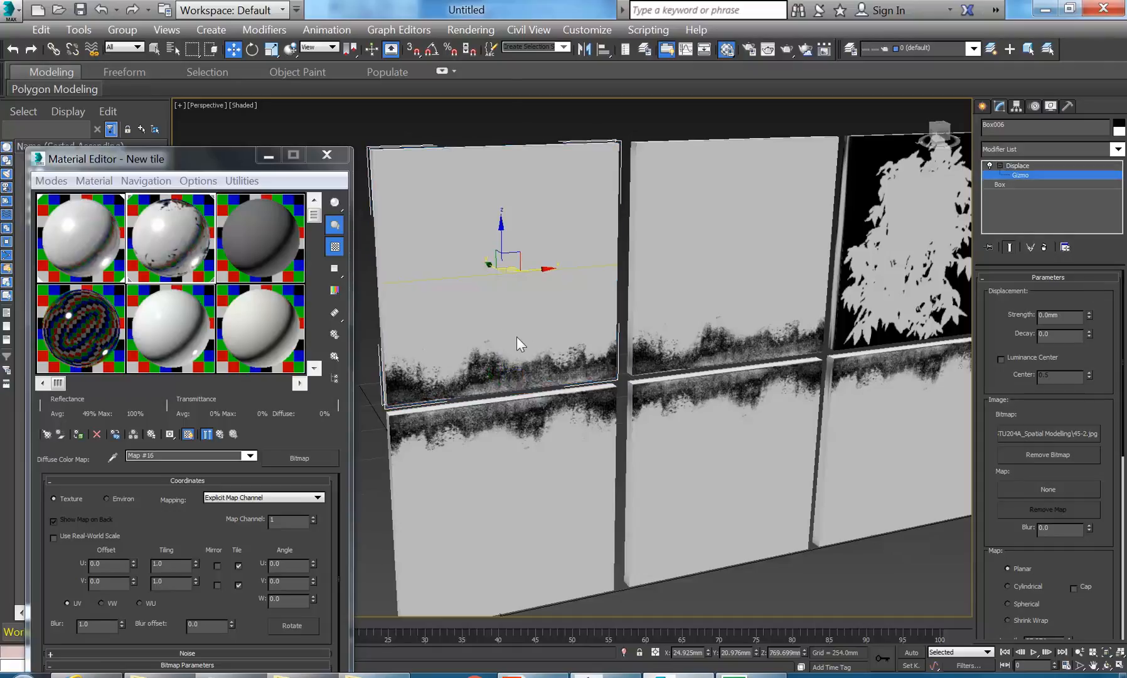
pyautogui.rightClick(524, 258)
pyautogui.click(543, 280)
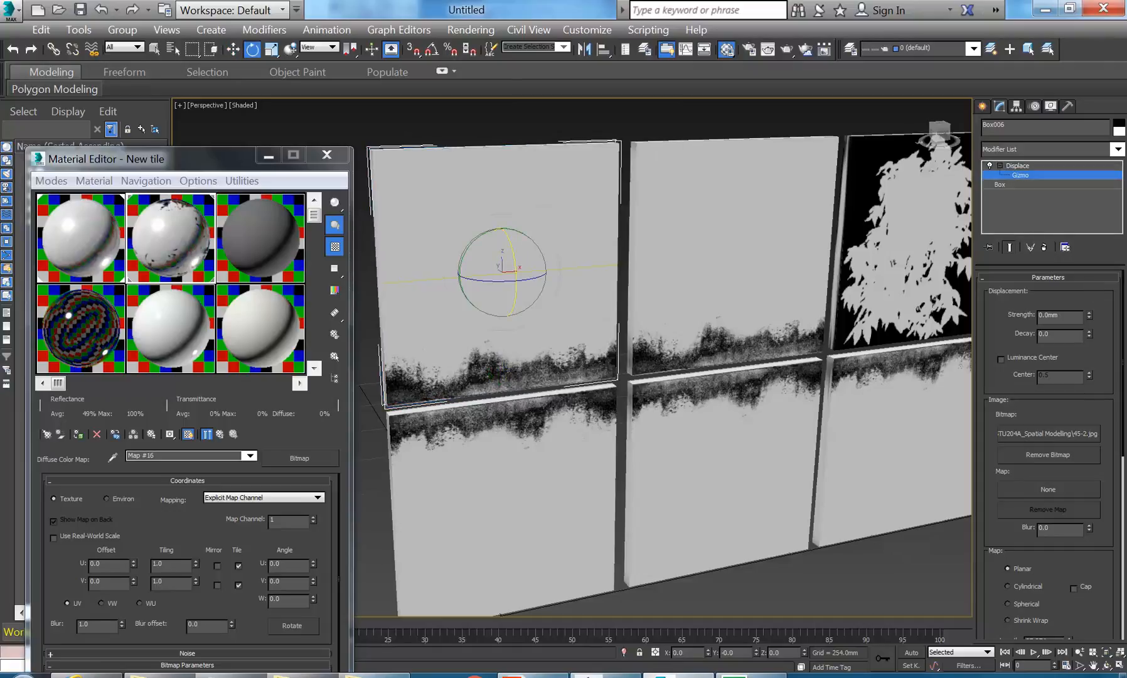
pyautogui.press('a')
pyautogui.keyDown('alt'); pyautogui.moveTo(512, 289); pyautogui.dragTo(616, 290, button='middle'); pyautogui.keyUp('alt')
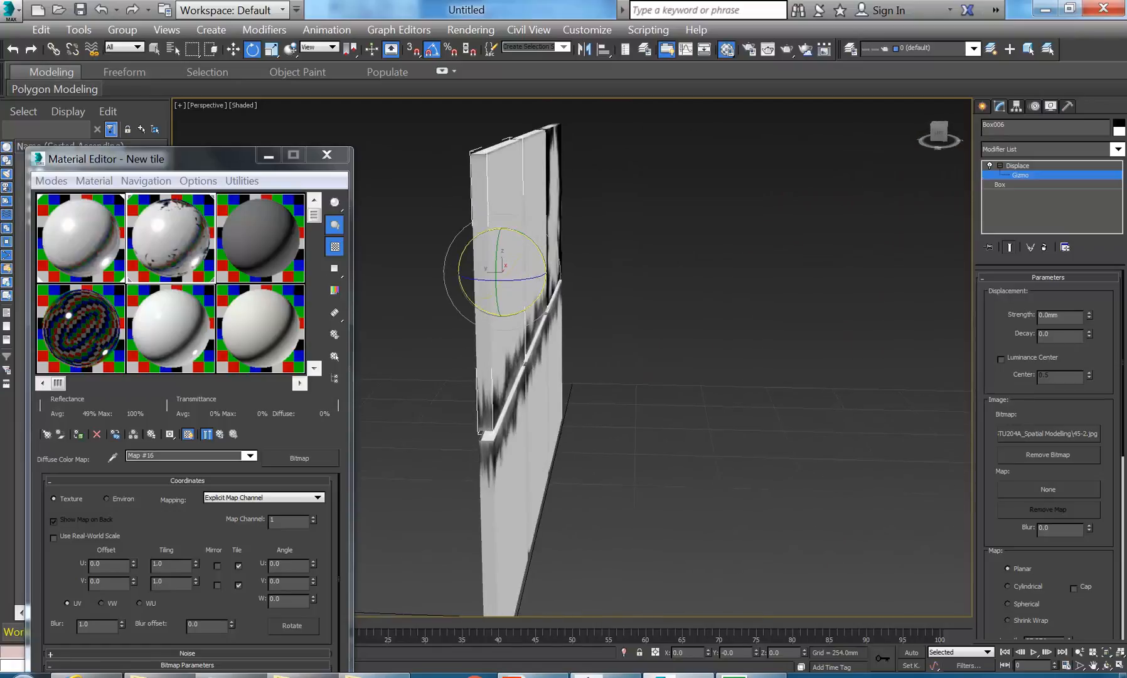
pyautogui.moveTo(541, 252); pyautogui.dragTo(545, 314)
pyautogui.keyDown('alt'); pyautogui.moveTo(634, 360); pyautogui.dragTo(556, 367, button='middle'); pyautogui.keyUp('alt')
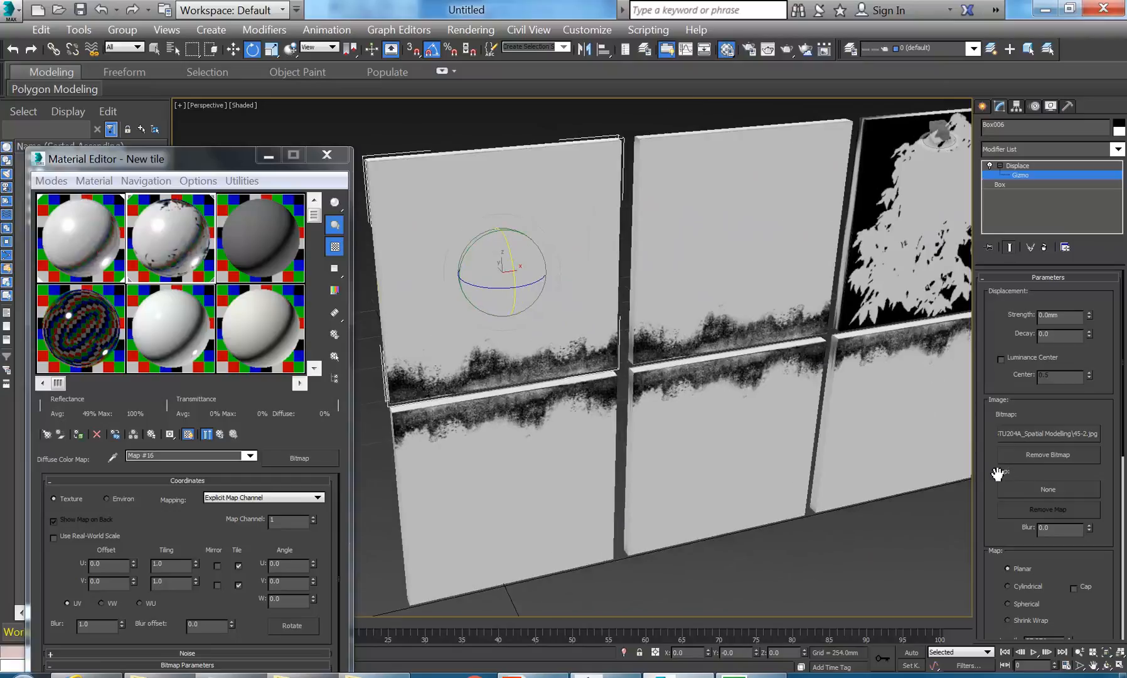
# Display the Perspective viewport in Wireframe so that the Displace gizmo can be seen against the panel
pyautogui.scroll(-2, 1022, 475)
pyautogui.scroll(-7, 1008, 472)
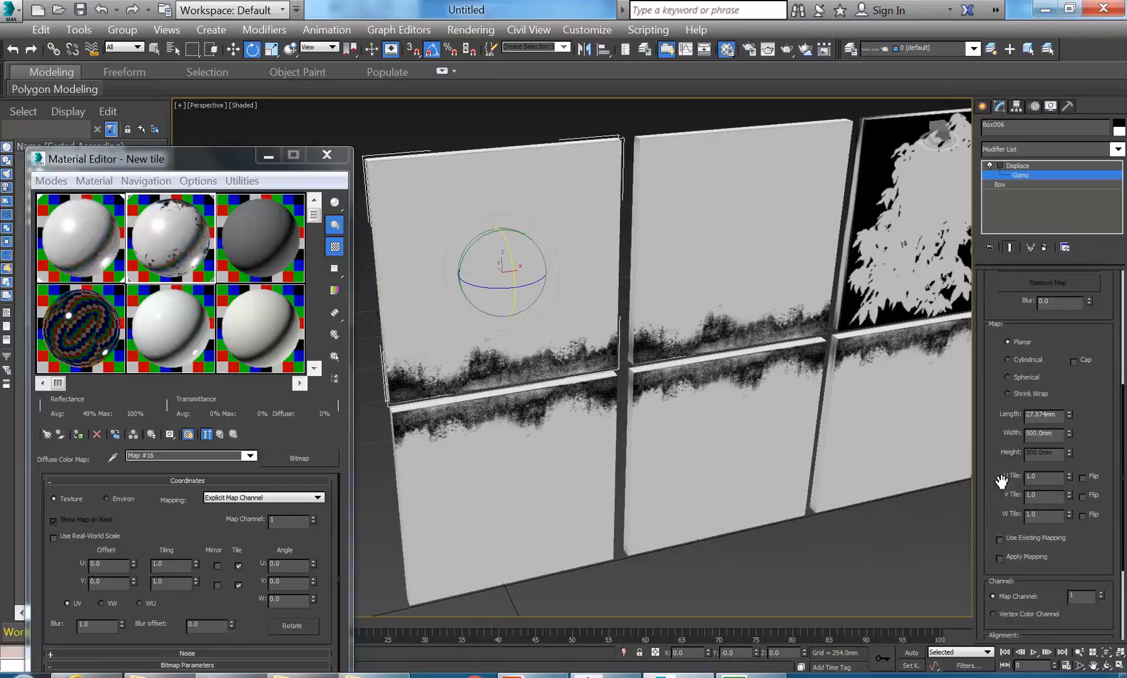
pyautogui.rightClick(514, 271)
pyautogui.click(524, 282)
pyautogui.moveTo(491, 276); pyautogui.dragTo(533, 303, button='middle')
pyautogui.click(244, 105)
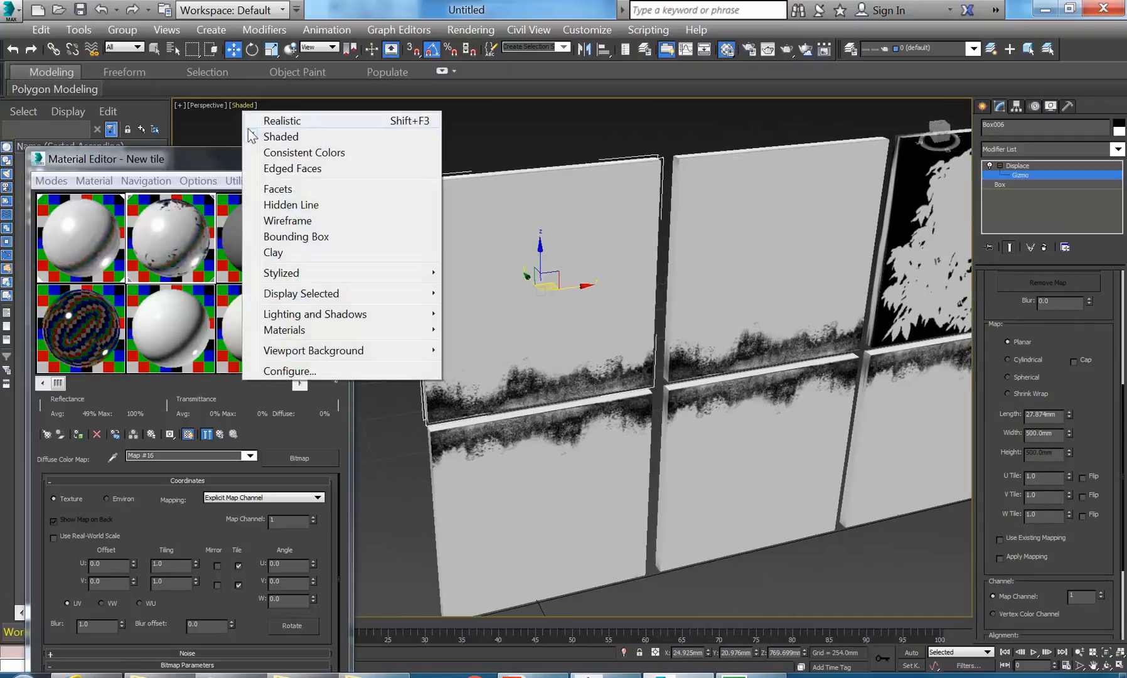
pyautogui.click(284, 221)
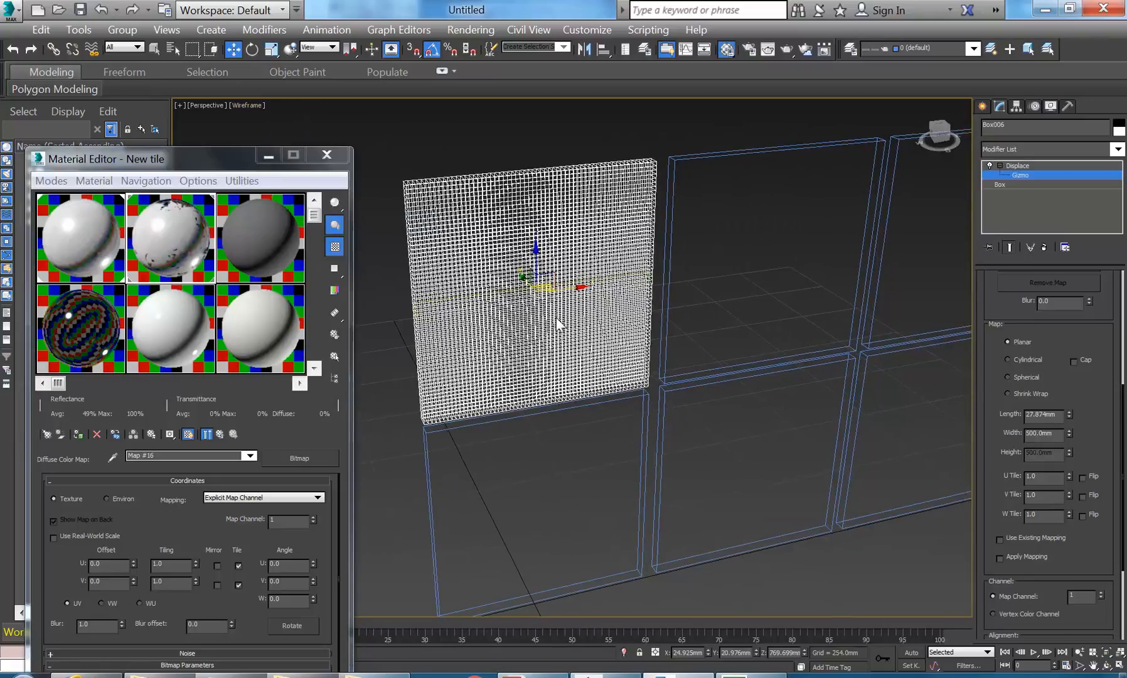
# Nudge the Displace gizmo upward and scale it vertically until it spans the panel's full height
pyautogui.moveTo(1000, 314); pyautogui.dragTo(996, 392)
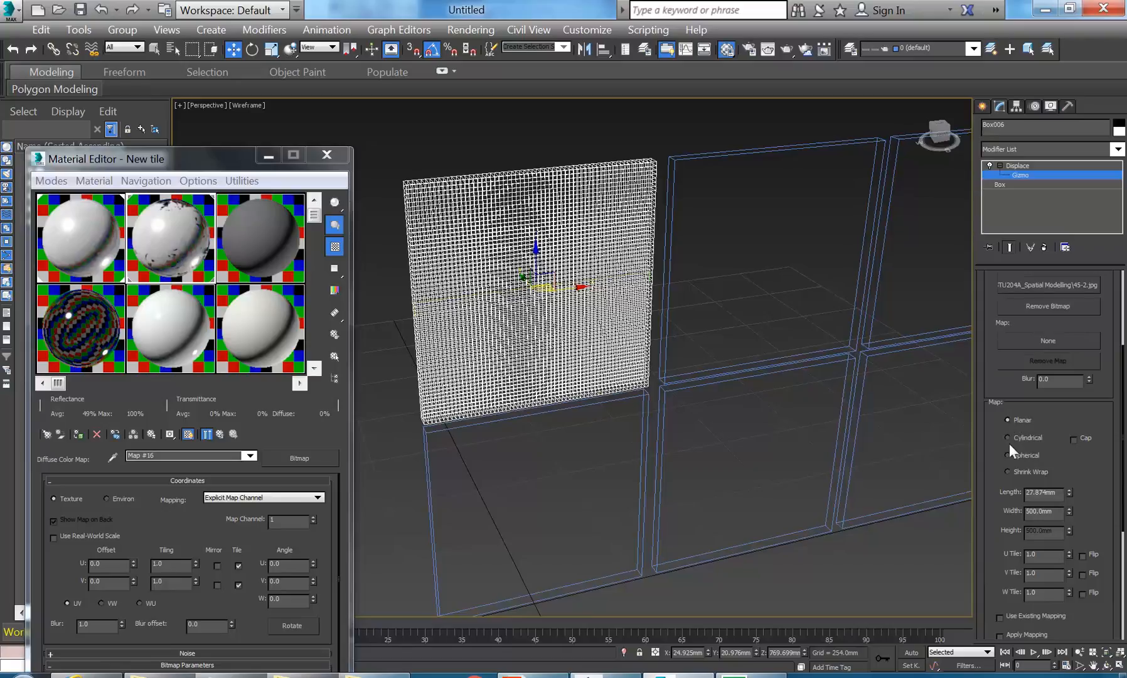
pyautogui.rightClick(441, 269)
pyautogui.click(459, 282)
pyautogui.moveTo(538, 256)
pyautogui.mouseDown()
pyautogui.moveTo(536, 129)
pyautogui.moveTo(539, 258)
pyautogui.mouseUp()
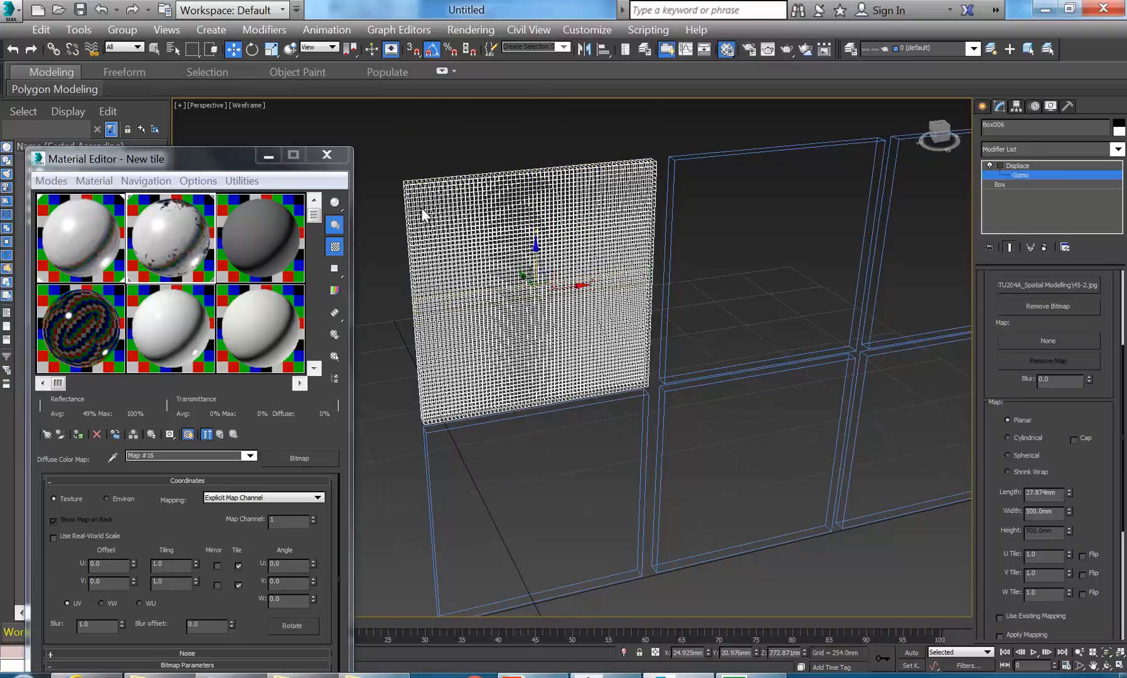
pyautogui.click(271, 48)
pyautogui.moveTo(538, 235); pyautogui.dragTo(485, 461)
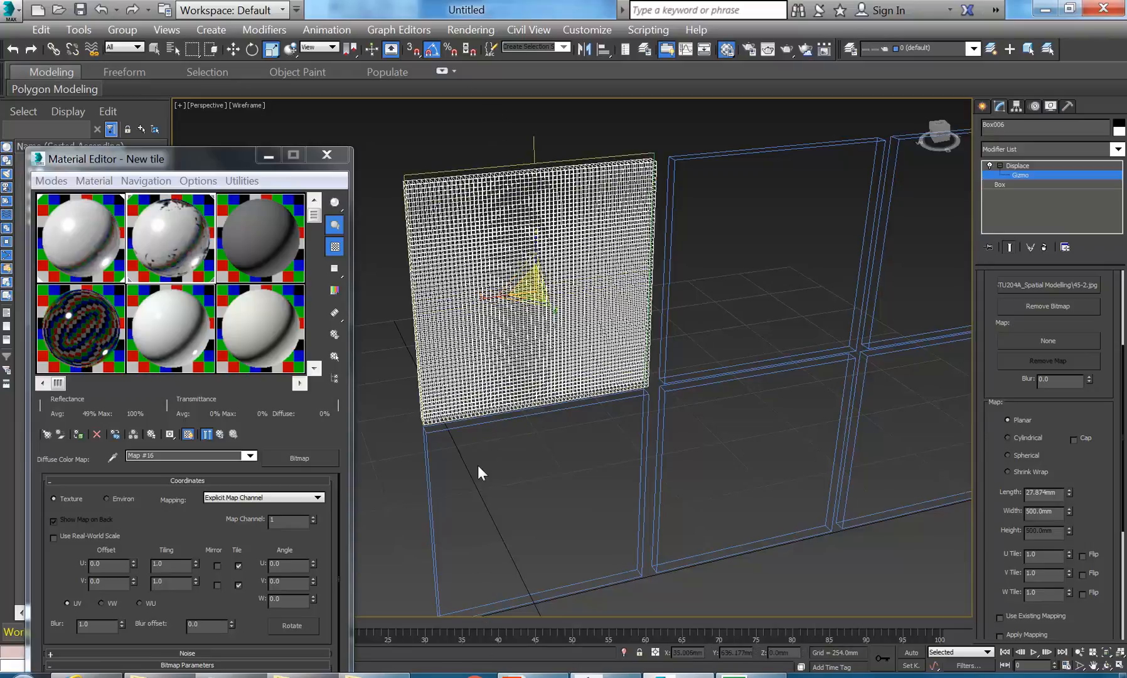
# Move the Displace gizmo slightly down to align it with the upper-left panel, and finish editing the gizmo
pyautogui.rightClick(484, 210)
pyautogui.click(499, 220)
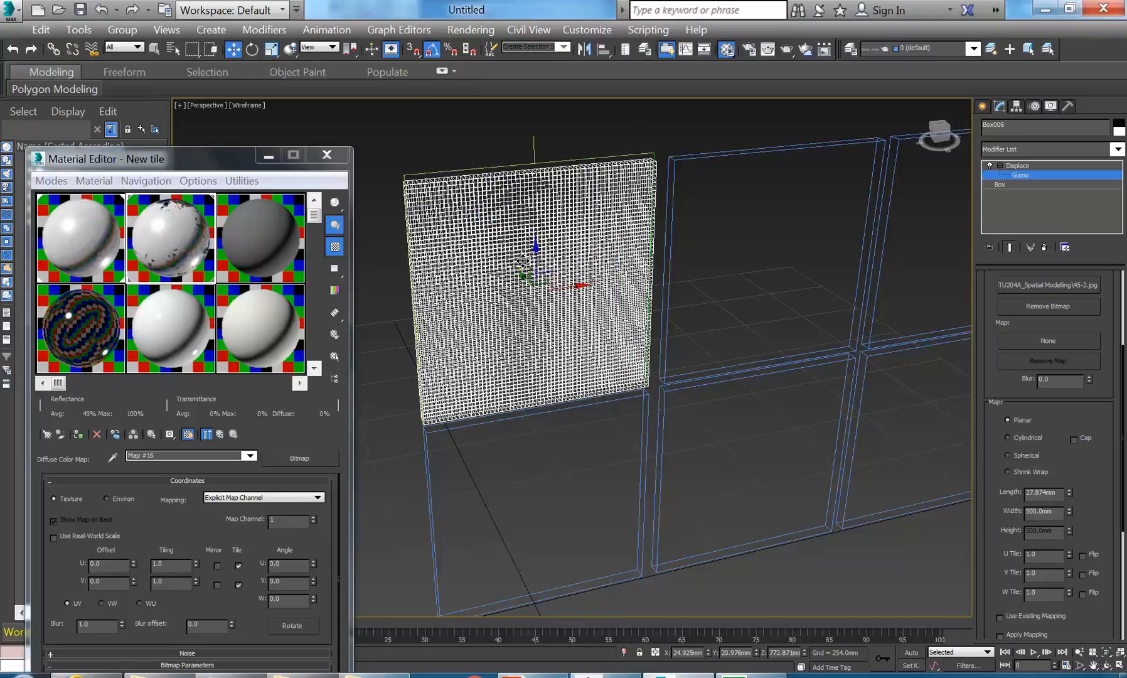
pyautogui.moveTo(539, 250); pyautogui.dragTo(541, 250)
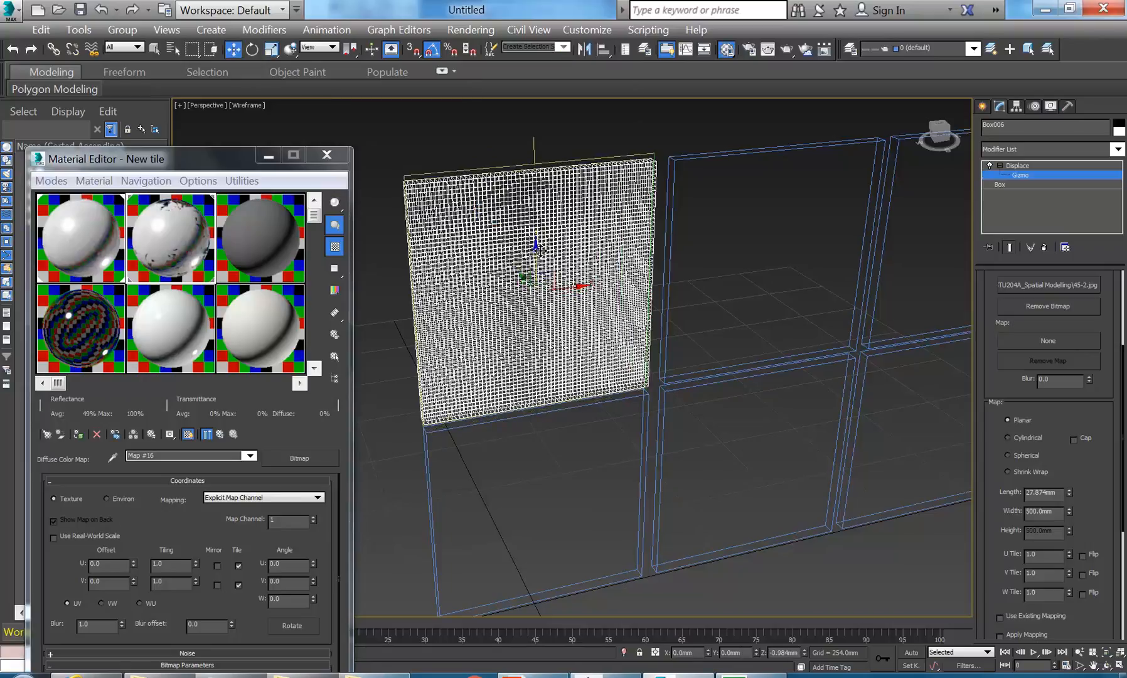
pyautogui.keyDown('alt'); pyautogui.moveTo(516, 329); pyautogui.dragTo(548, 321, button='middle'); pyautogui.keyUp('alt')
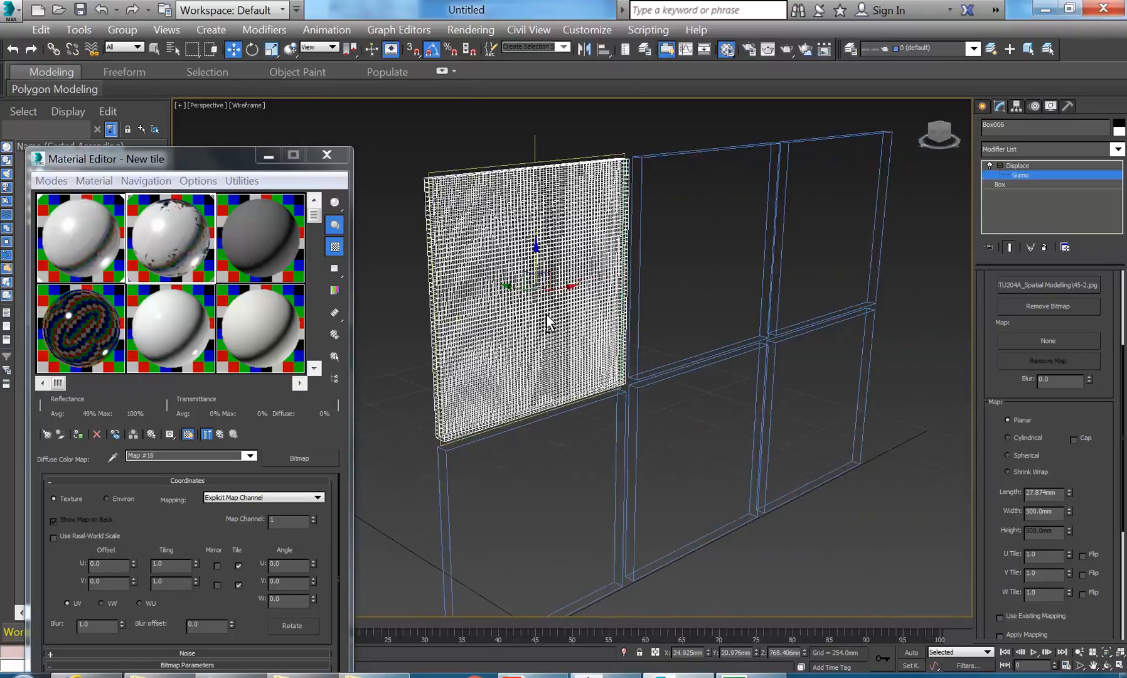
pyautogui.click(1013, 174)
# Return the Perspective viewport to Shaded display
pyautogui.moveTo(691, 270)
pyautogui.keyDown('alt'); pyautogui.mouseDown(button='middle')
pyautogui.moveTo(644, 283)
pyautogui.moveTo(540, 242)
pyautogui.mouseUp(button='middle'); pyautogui.keyUp('alt')
pyautogui.click(247, 105)
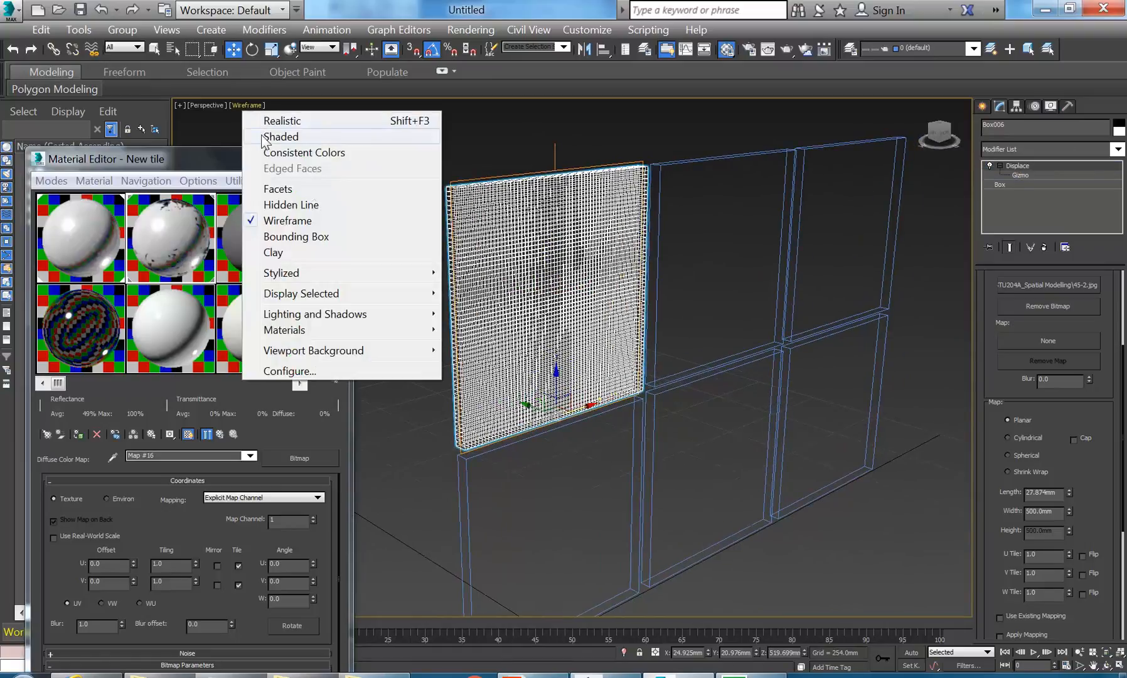
pyautogui.click(264, 135)
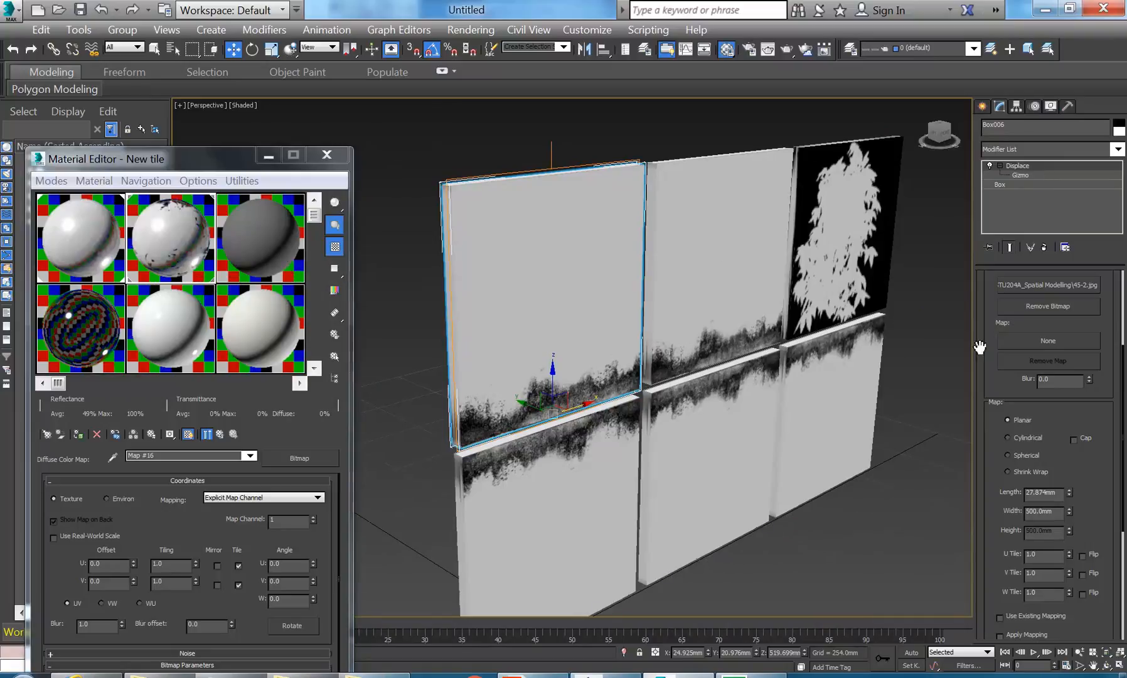
# Assign the white Ceramic material to the upper-left panel and set its Displace strength to about 12.95 mm
pyautogui.scroll(5, 1005, 323)
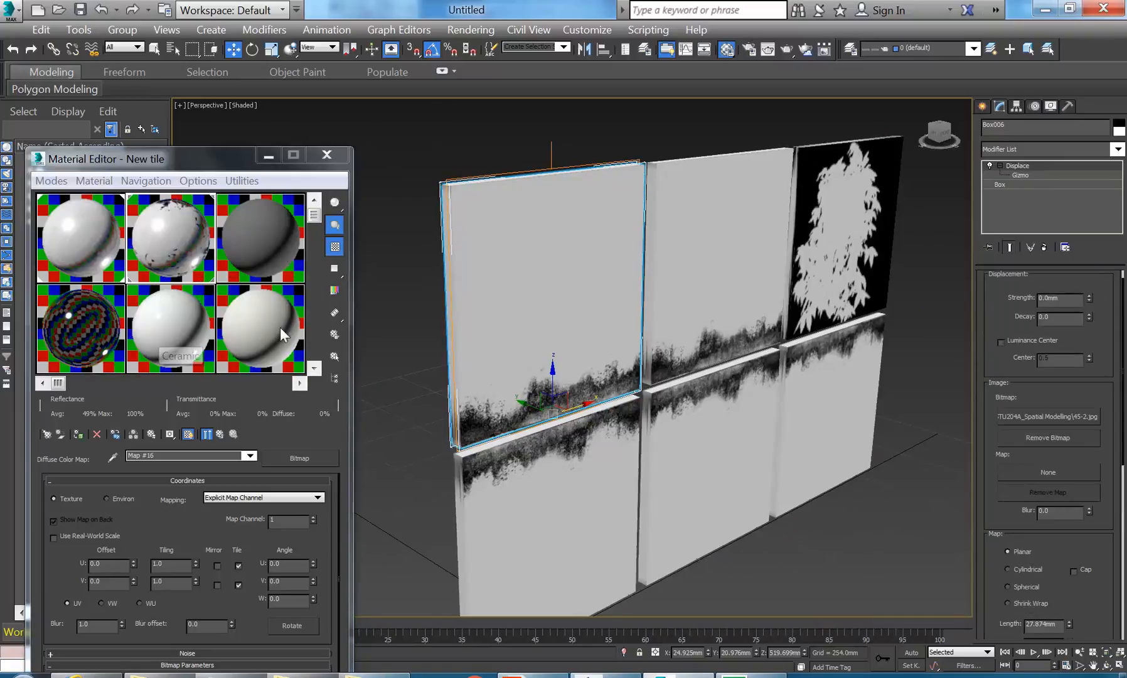
pyautogui.click(148, 329)
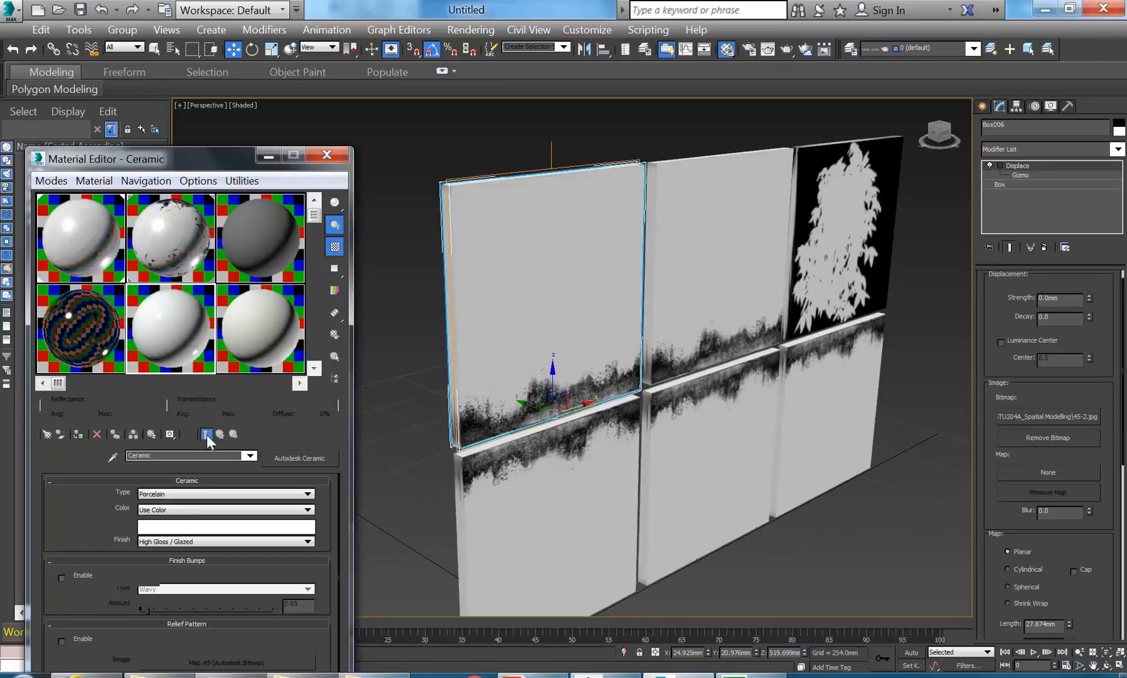
pyautogui.click(78, 434)
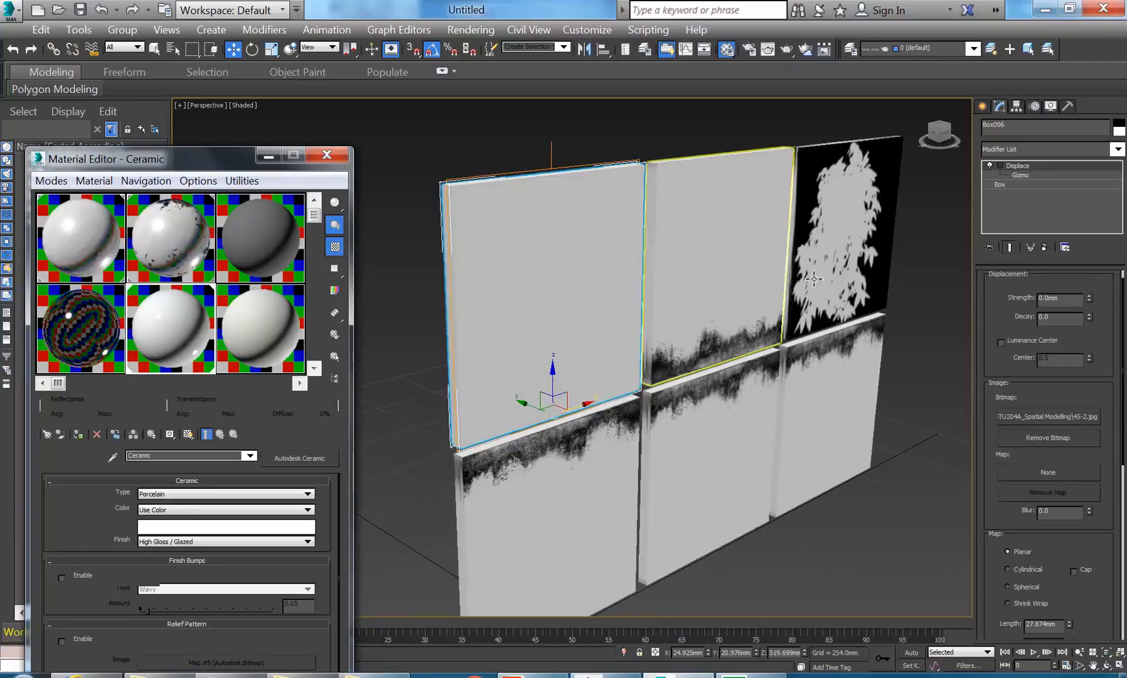
pyautogui.click(1000, 166)
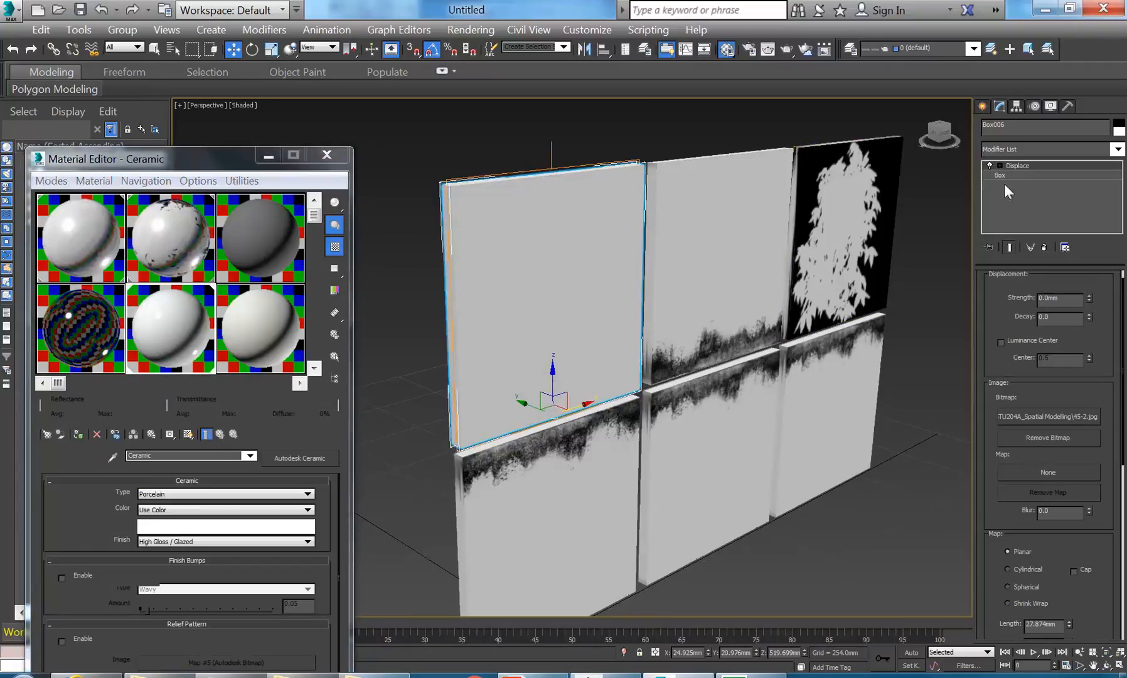
pyautogui.moveTo(1091, 297); pyautogui.dragTo(1086, 265)
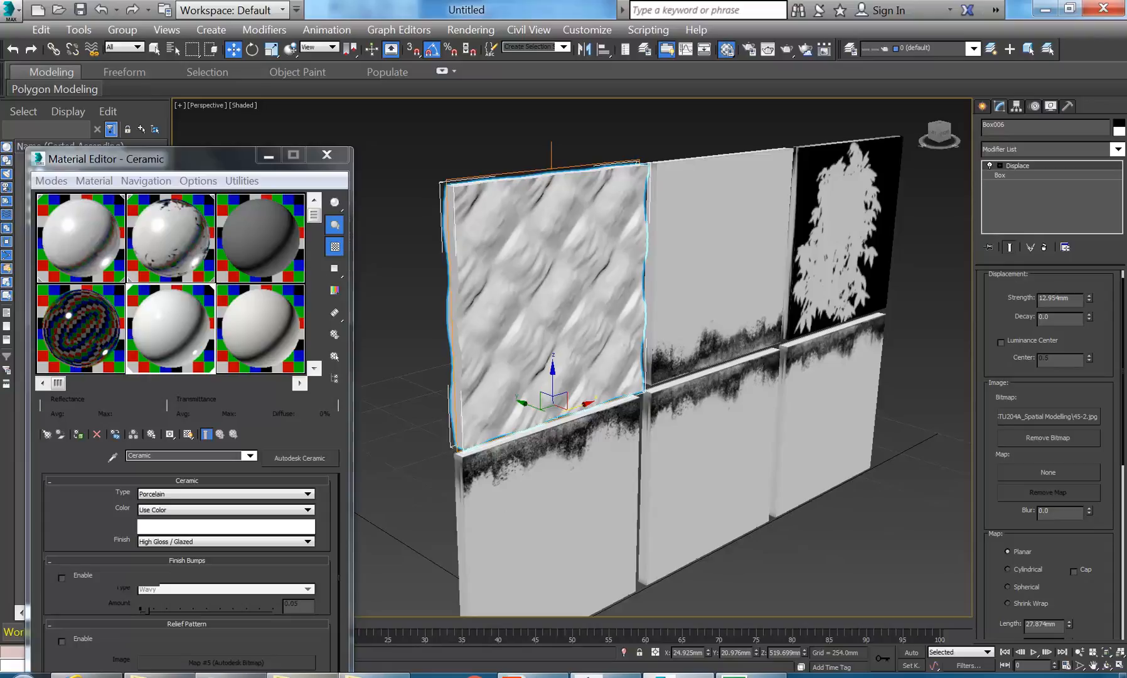
# Open 45-2.jpg from the IDSTU204A_Spatial Modelling folder in Windows Photo Viewer to examine its light and dark weave pattern
pyautogui.click(308, 675)
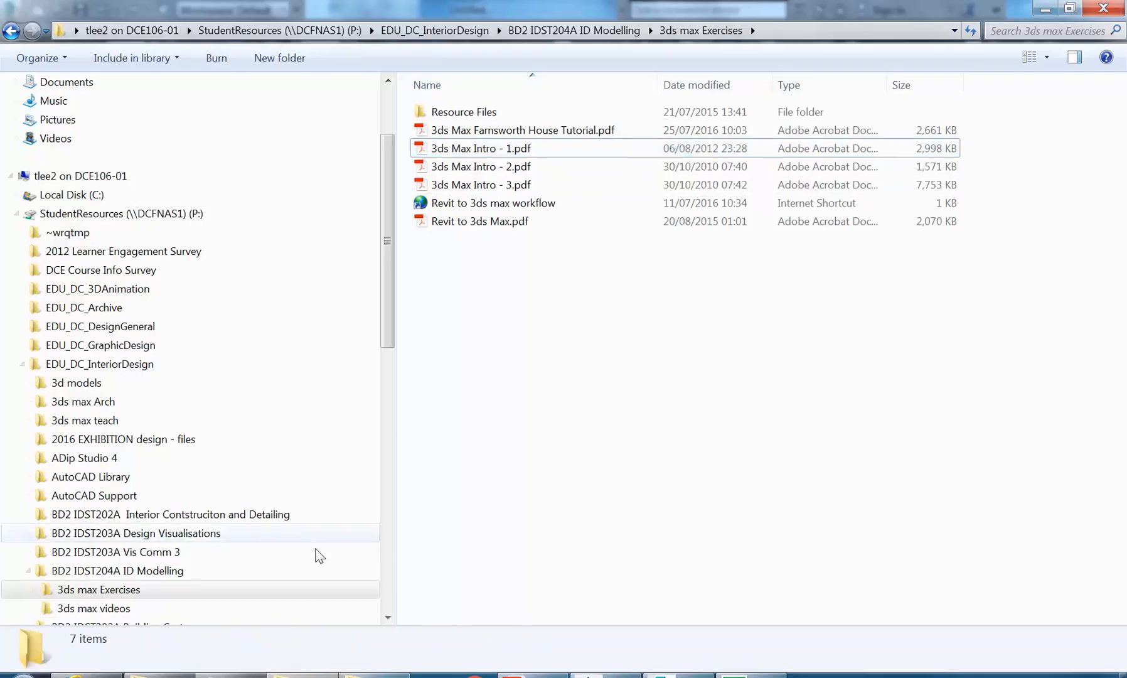
pyautogui.click(294, 675)
pyautogui.click(160, 675)
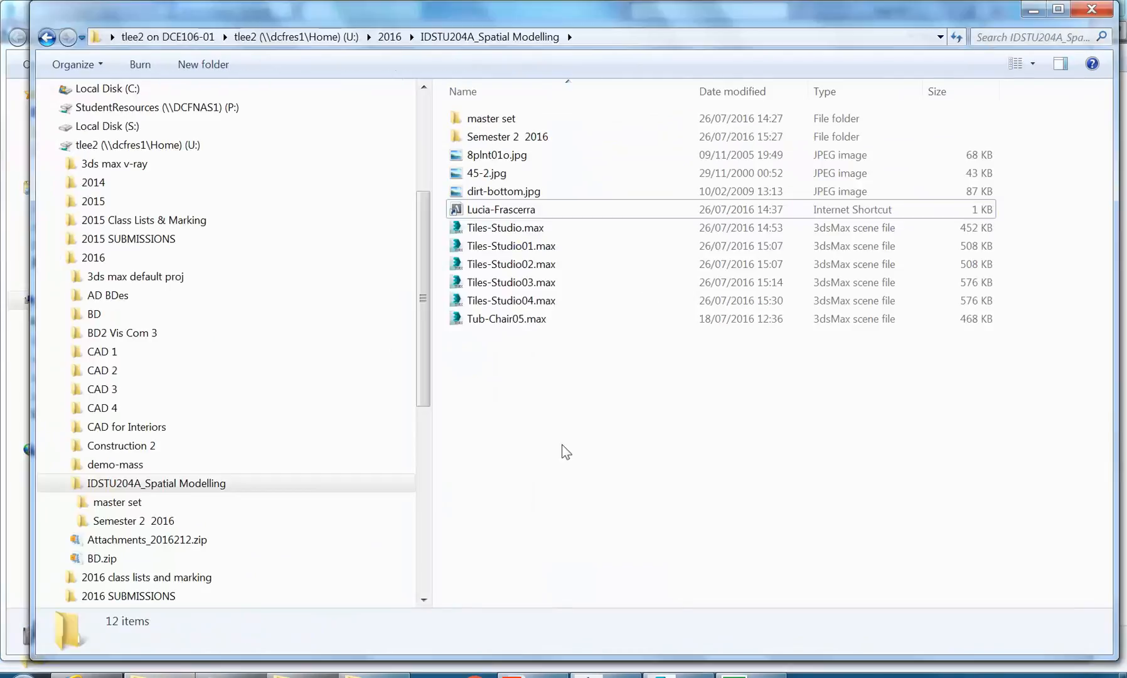
pyautogui.click(471, 173)
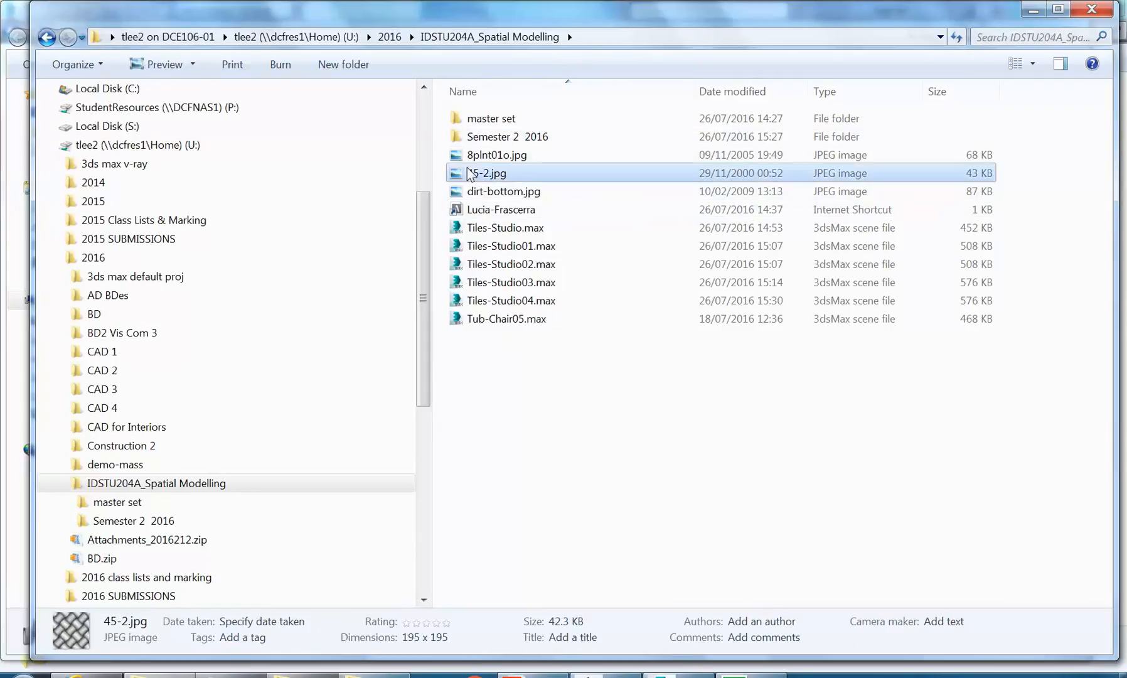
pyautogui.rightClick(474, 176)
pyautogui.moveTo(534, 343)
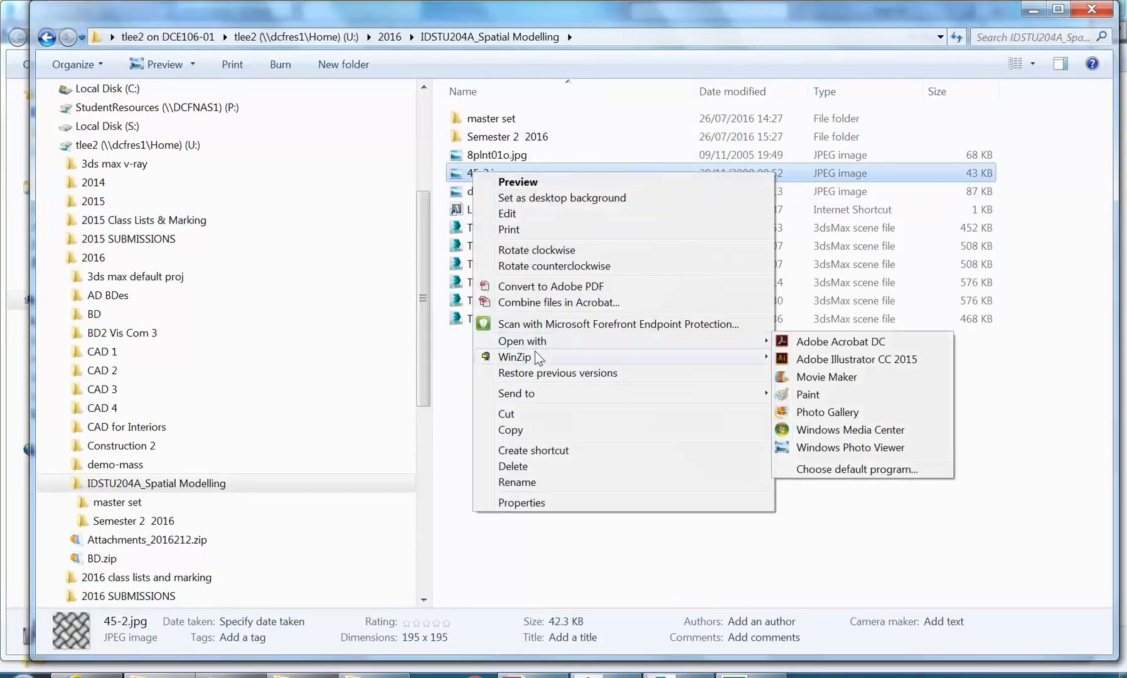
pyautogui.click(867, 448)
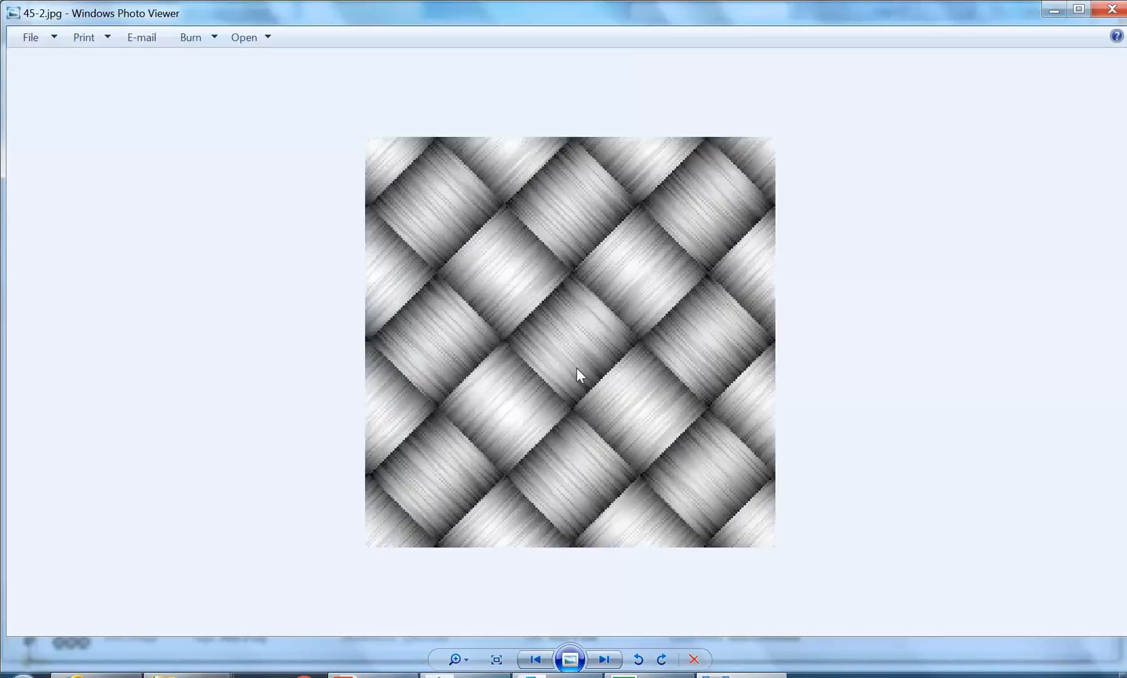
# Switch back to 3ds Max with the other windows minimized, and examine the displaced panel's surface up close from several angles
pyautogui.click(1053, 14)
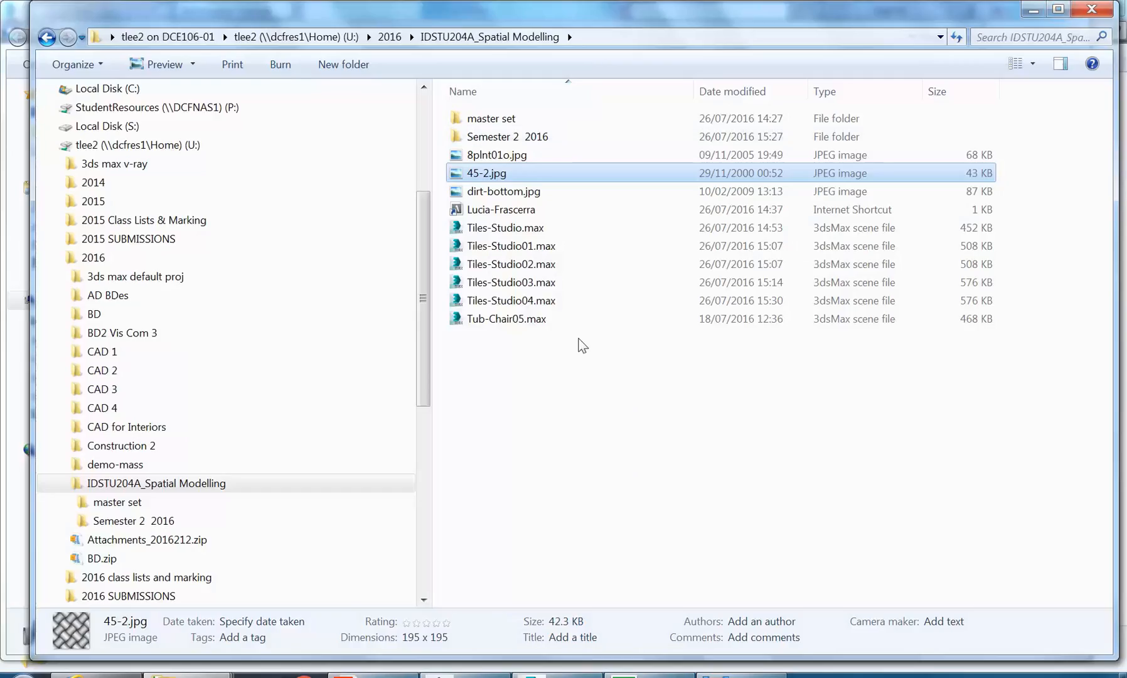
pyautogui.click(1039, 15)
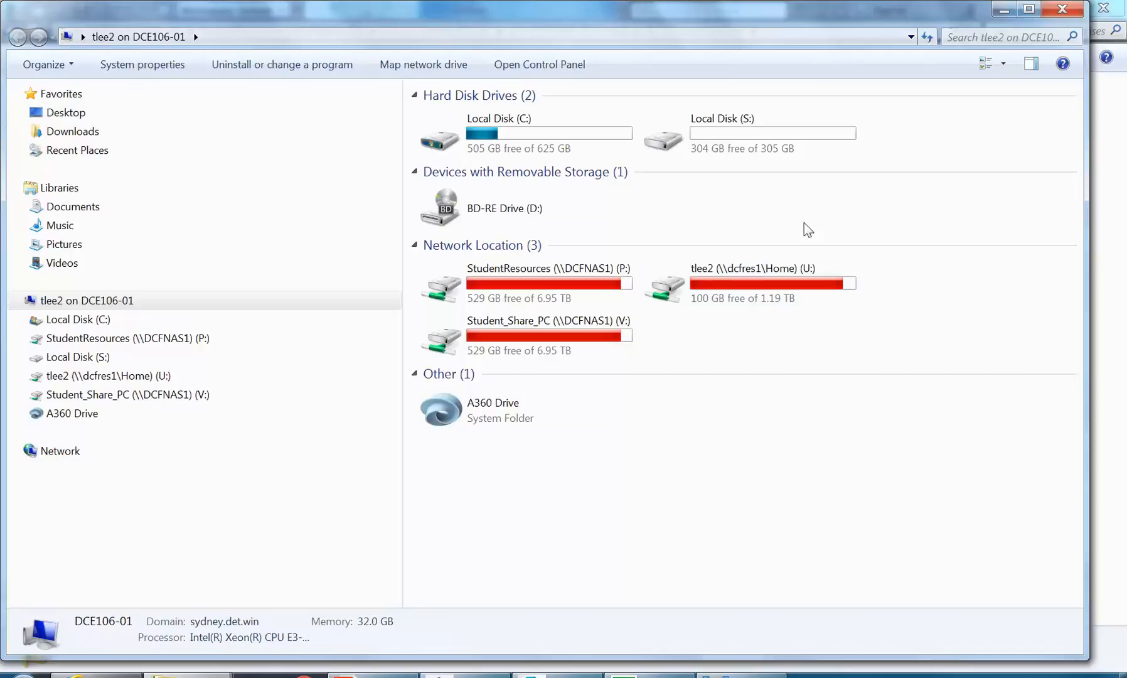
pyautogui.click(1004, 9)
pyautogui.click(1039, 10)
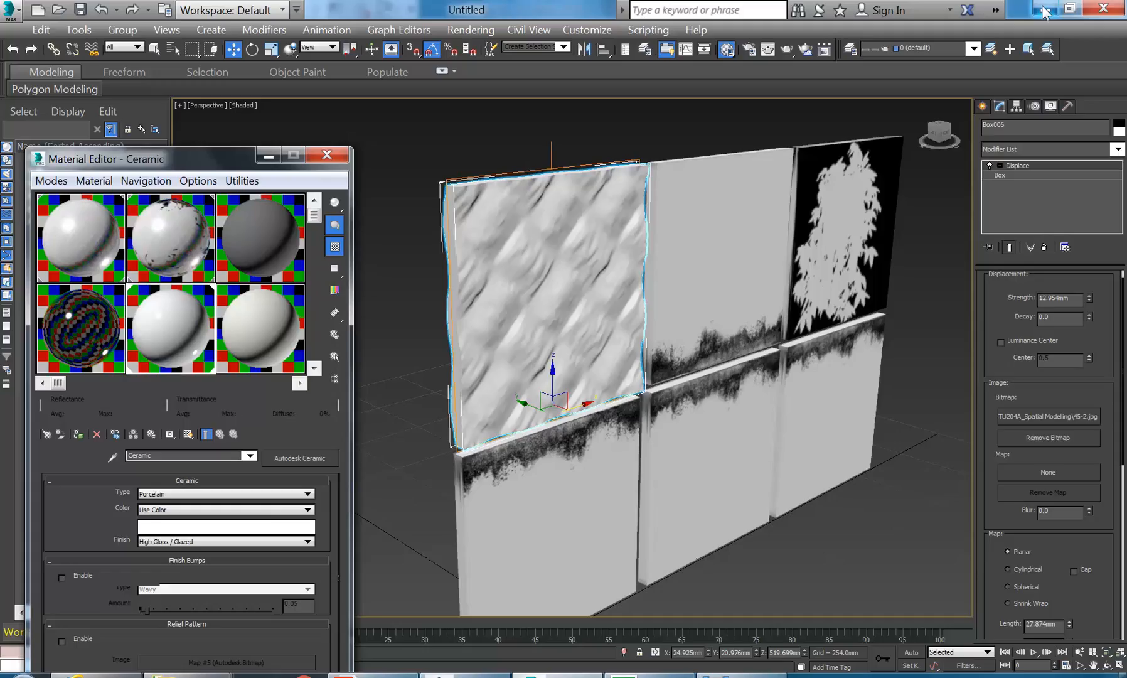
pyautogui.keyDown('alt'); pyautogui.moveTo(532, 399); pyautogui.dragTo(550, 401, button='middle'); pyautogui.keyUp('alt')
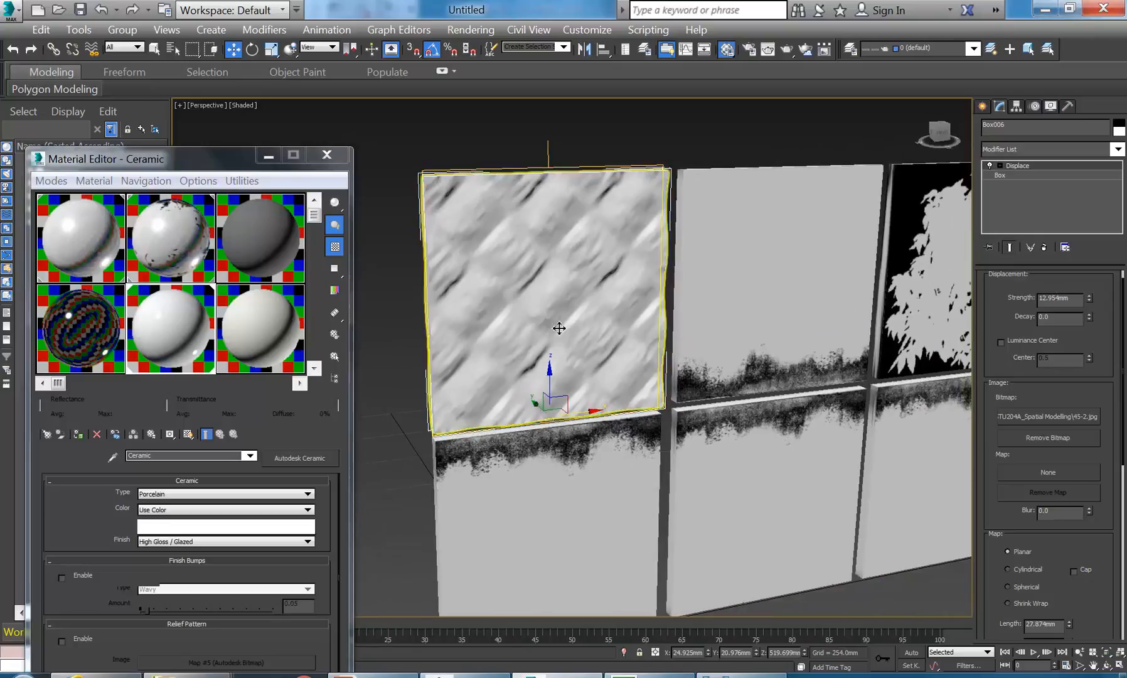
pyautogui.scroll(4, 558, 327)
pyautogui.keyDown('alt'); pyautogui.moveTo(570, 317); pyautogui.dragTo(578, 339, button='middle'); pyautogui.keyUp('alt')
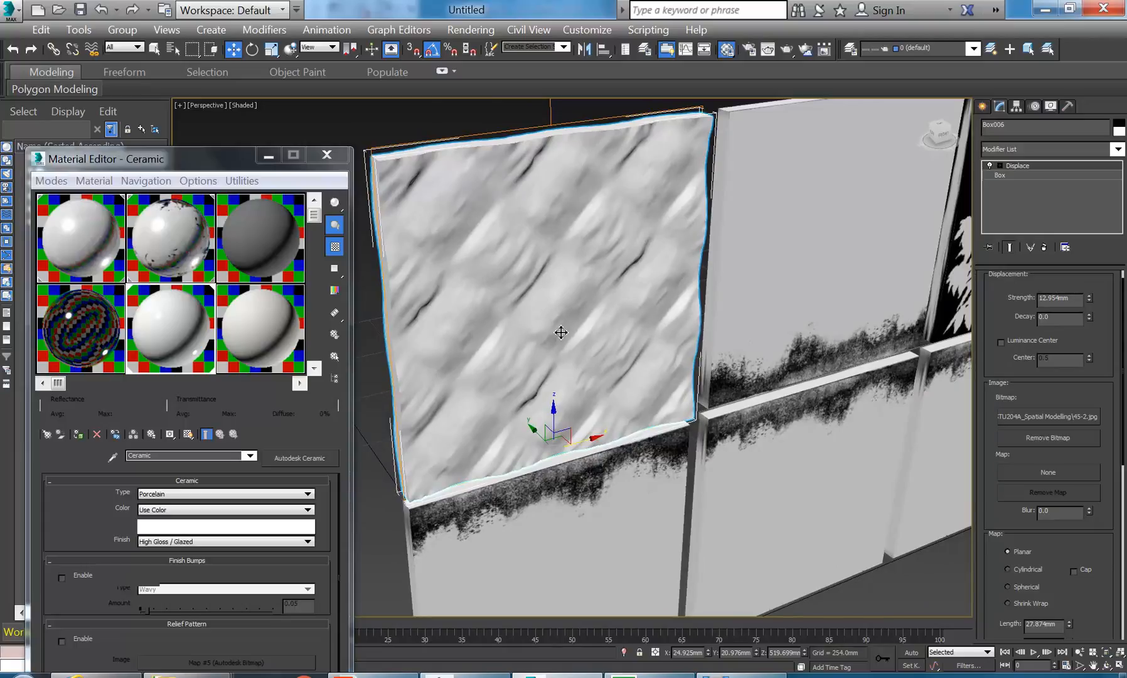
pyautogui.moveTo(561, 332); pyautogui.dragTo(576, 339, button='middle')
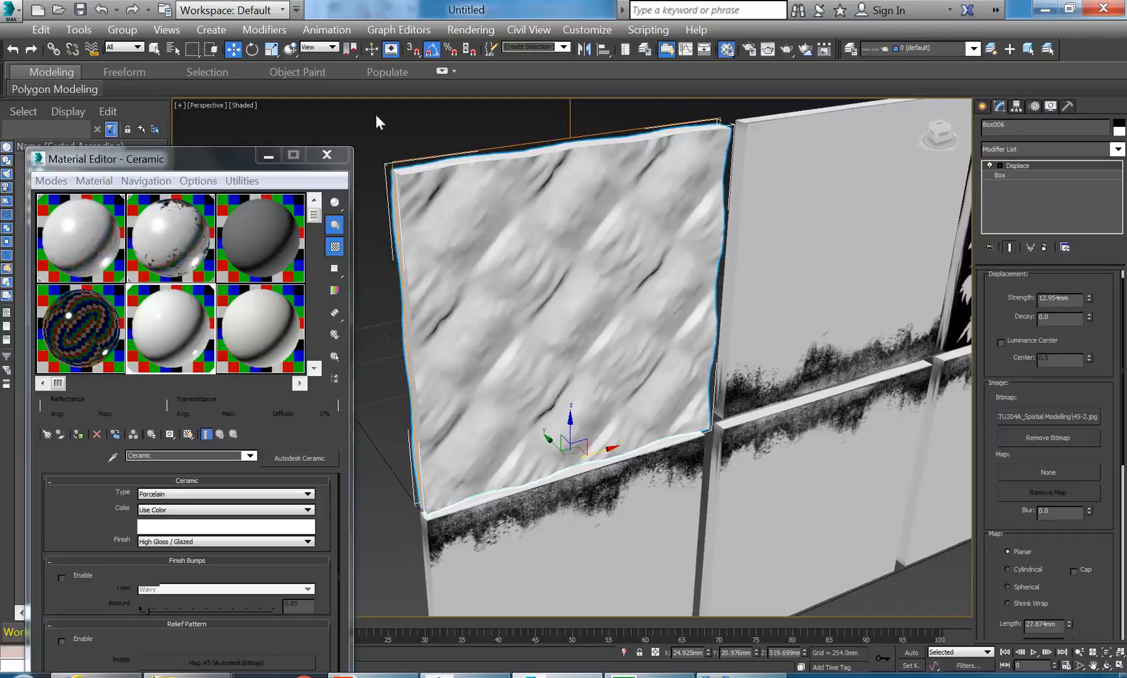
# Reselect the upper-left panel and set its Displace decay to 7.62 and strength to about 5.33 mm
pyautogui.click(418, 132)
pyautogui.click(548, 303)
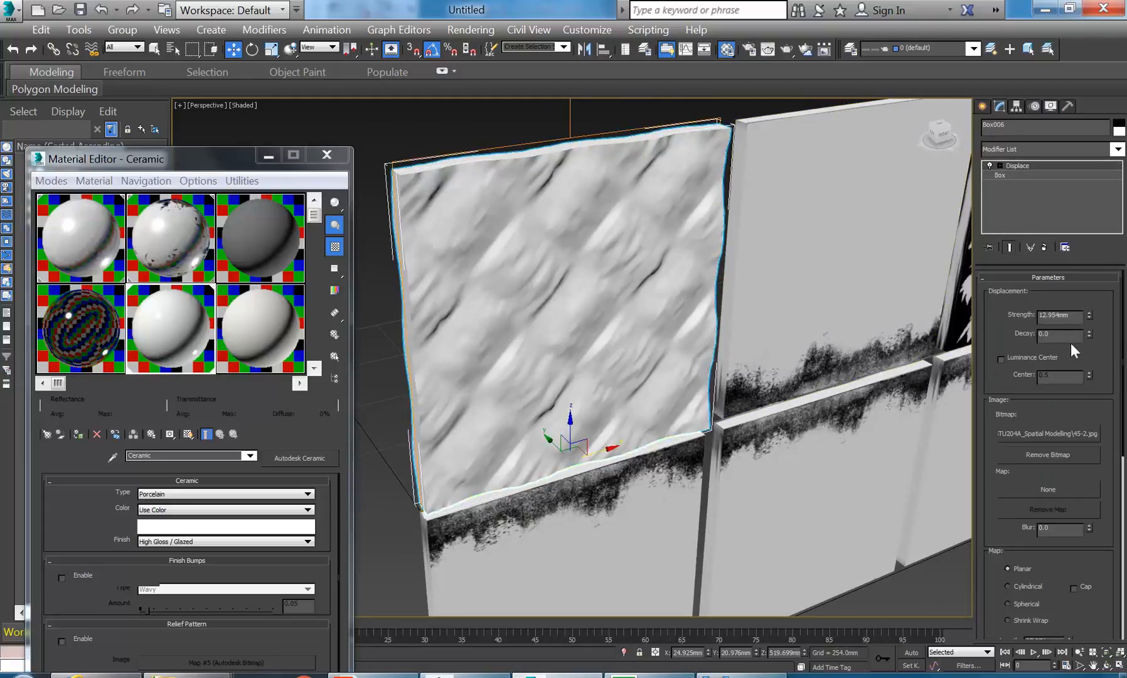
pyautogui.moveTo(1090, 334)
pyautogui.mouseDown()
pyautogui.moveTo(1097, 227)
pyautogui.moveTo(1079, 532)
pyautogui.moveTo(1084, 19)
pyautogui.moveTo(1072, 584)
pyautogui.moveTo(1069, 57)
pyautogui.moveTo(1083, 306)
pyautogui.moveTo(1094, 220)
pyautogui.moveTo(1090, 331)
pyautogui.mouseUp()
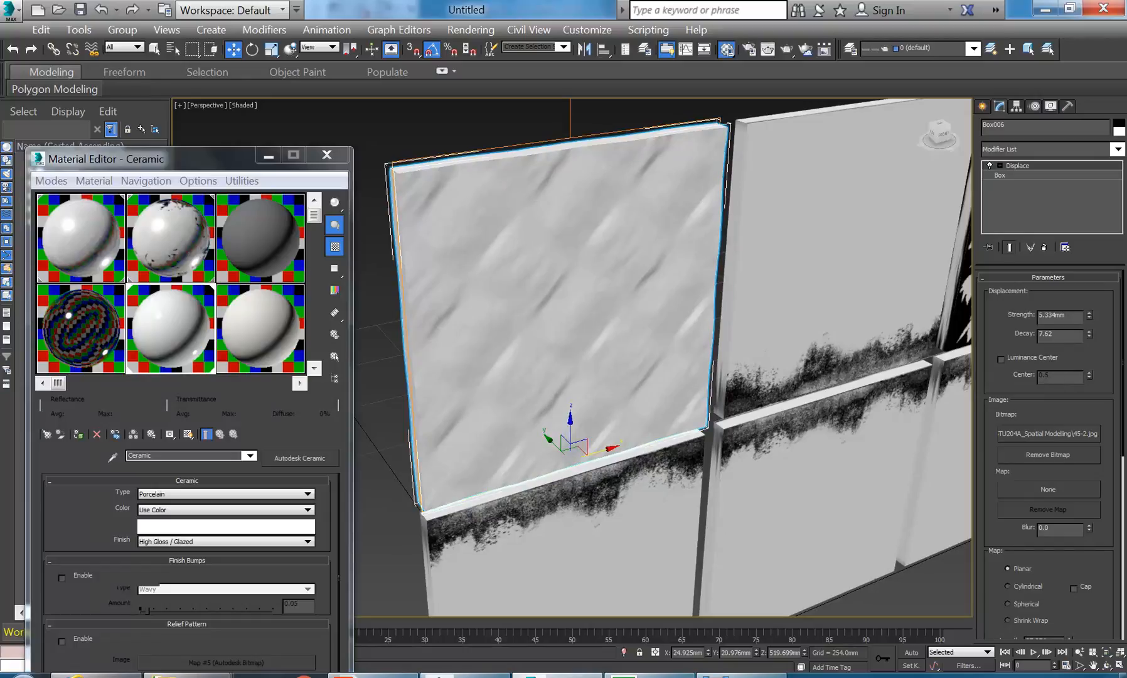
# Deselect the displaced panel and close the Material Editor to review the whole grid of six panels
pyautogui.click(398, 142)
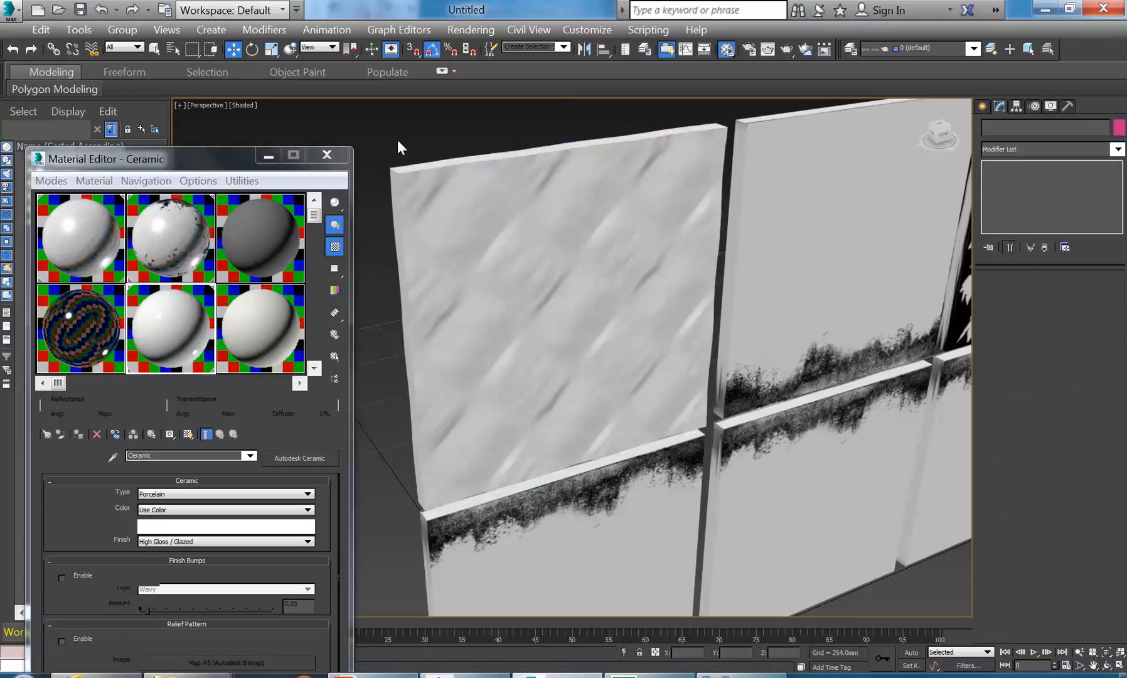
pyautogui.scroll(-5, 402, 148)
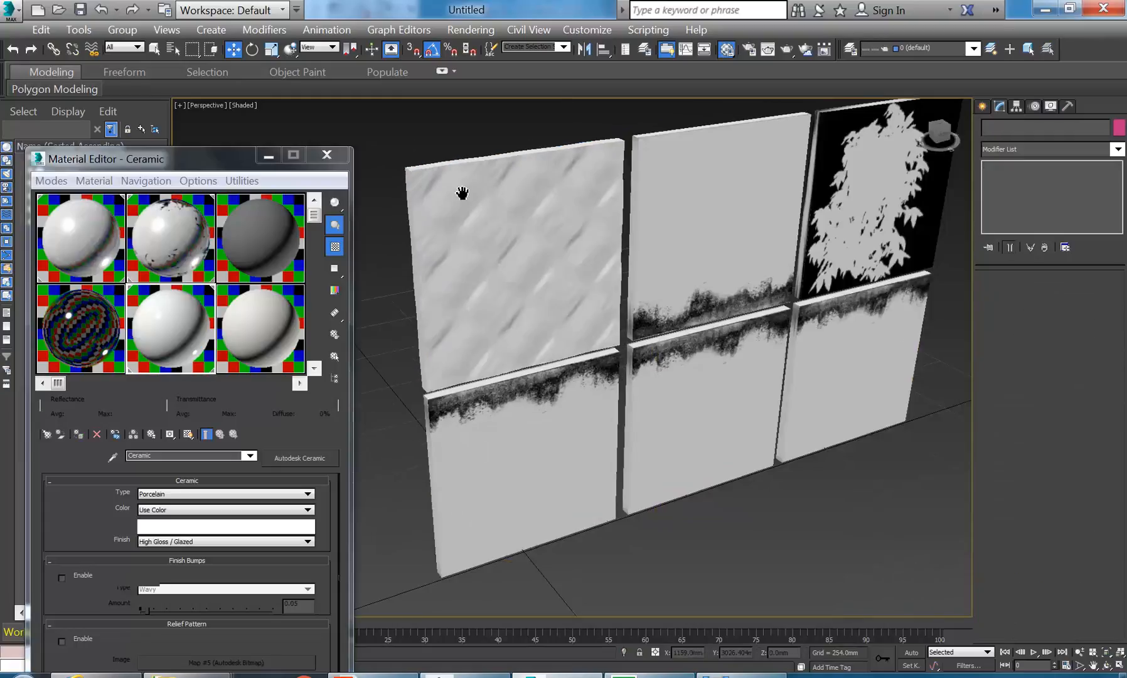
pyautogui.click(447, 208)
pyautogui.scroll(3, 483, 241)
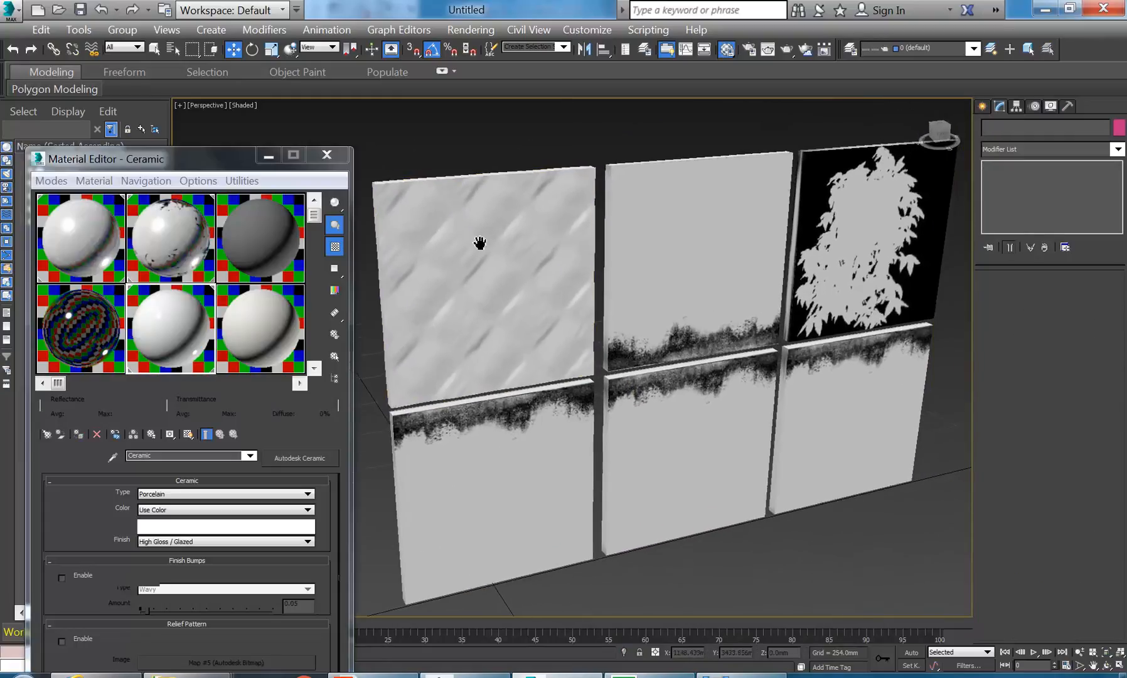
pyautogui.click(327, 155)
pyautogui.moveTo(371, 146); pyautogui.dragTo(305, 156, button='middle')
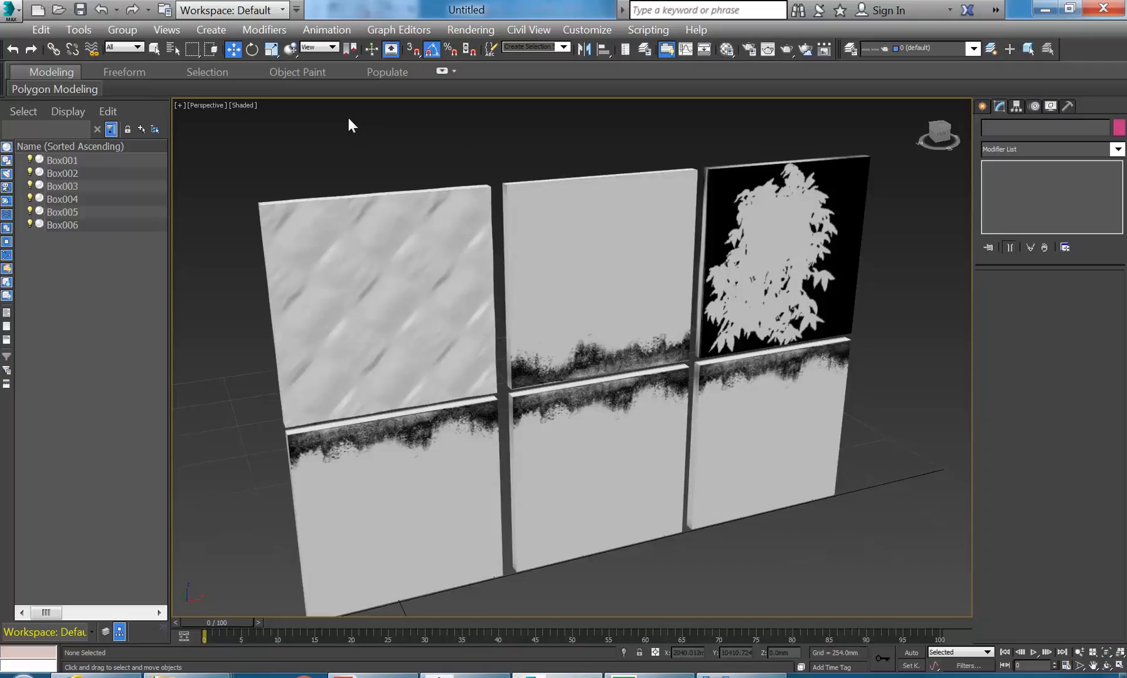
pyautogui.moveTo(423, 161); pyautogui.dragTo(407, 151, button='middle')
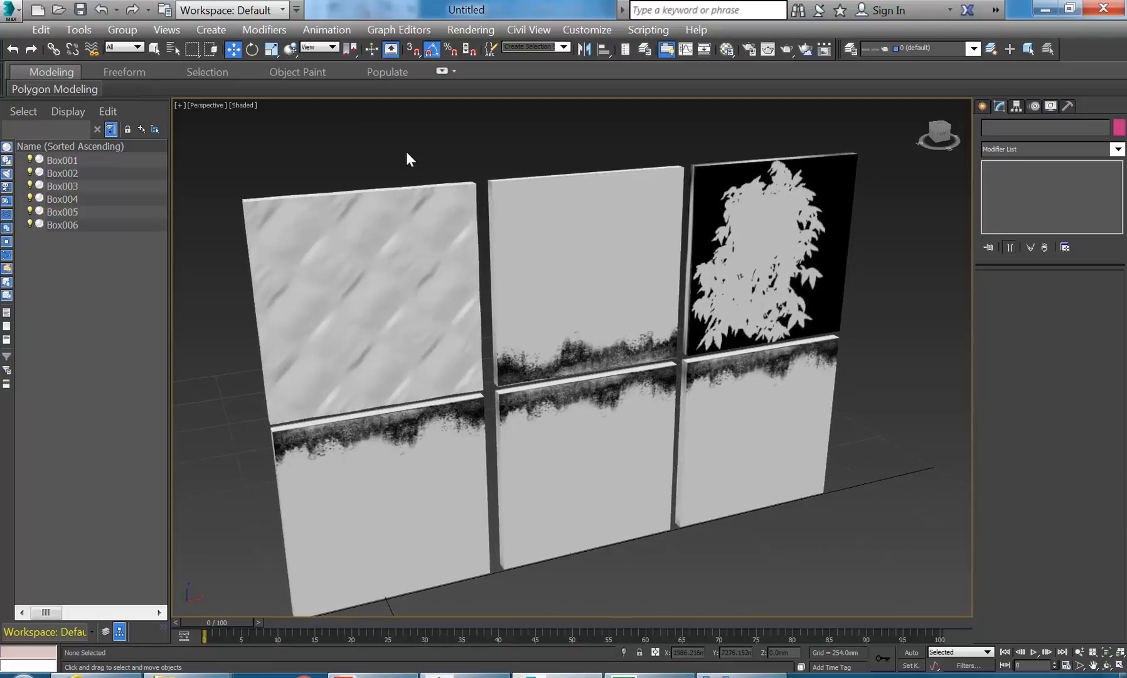
pyautogui.moveTo(391, 156); pyautogui.dragTo(387, 147, button='middle')
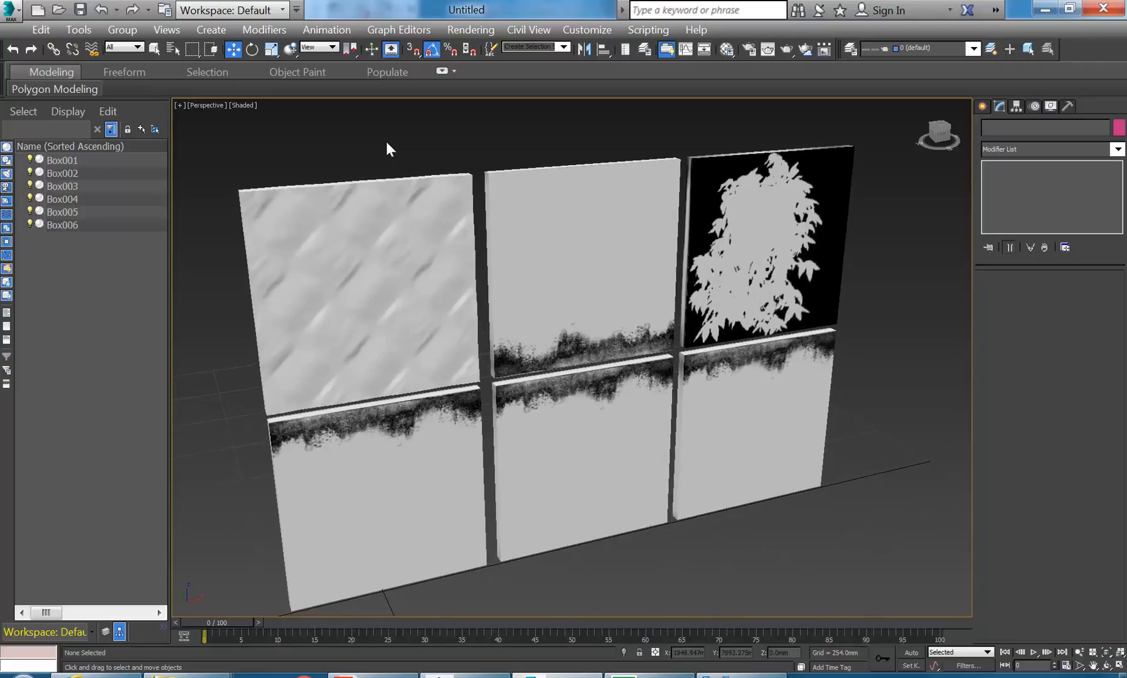